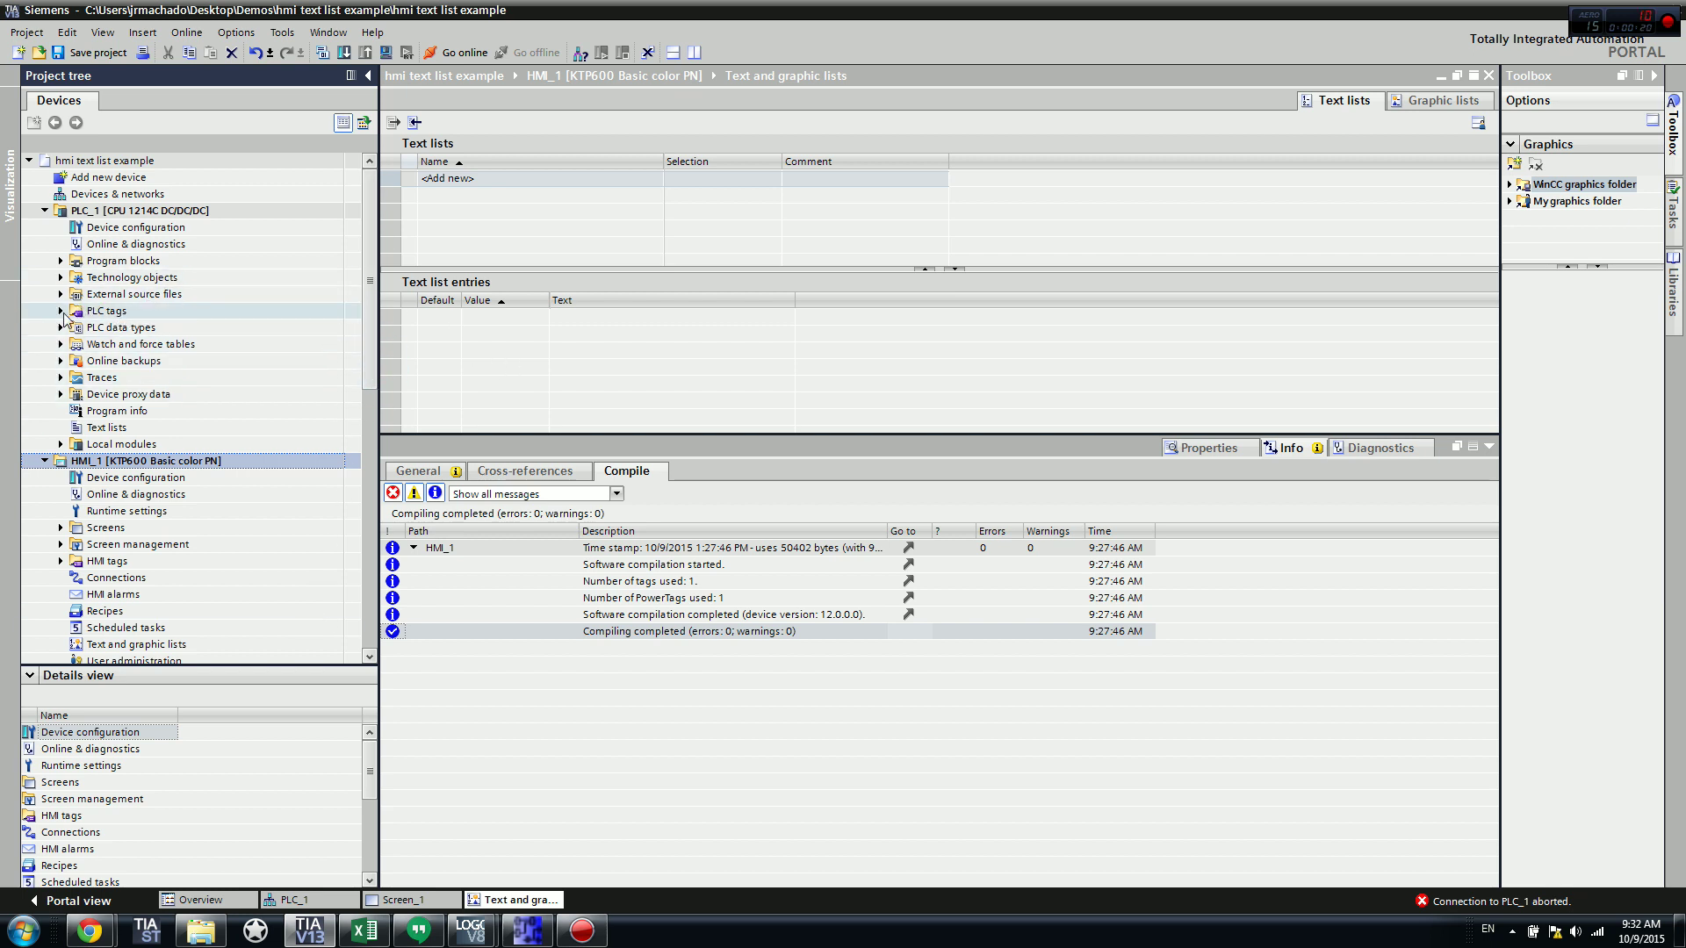
# Step: Add a new global data block to PLC_1's program blocks with automatic numbering
pyautogui.doubleClick(121, 261)
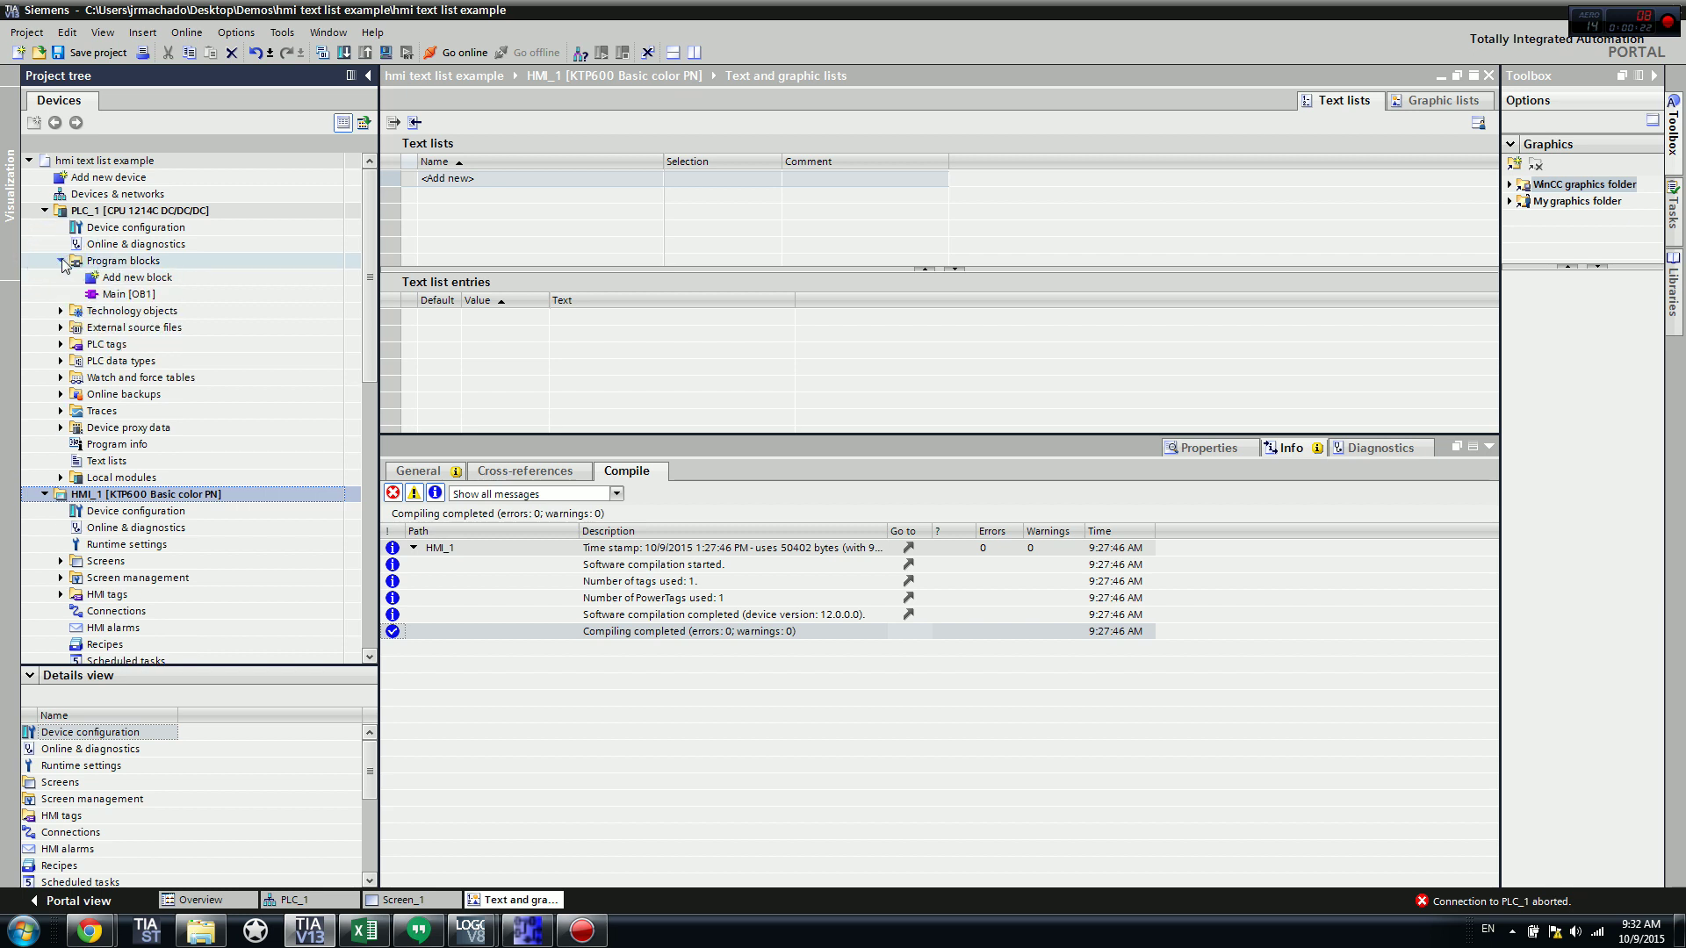
pyautogui.doubleClick(119, 279)
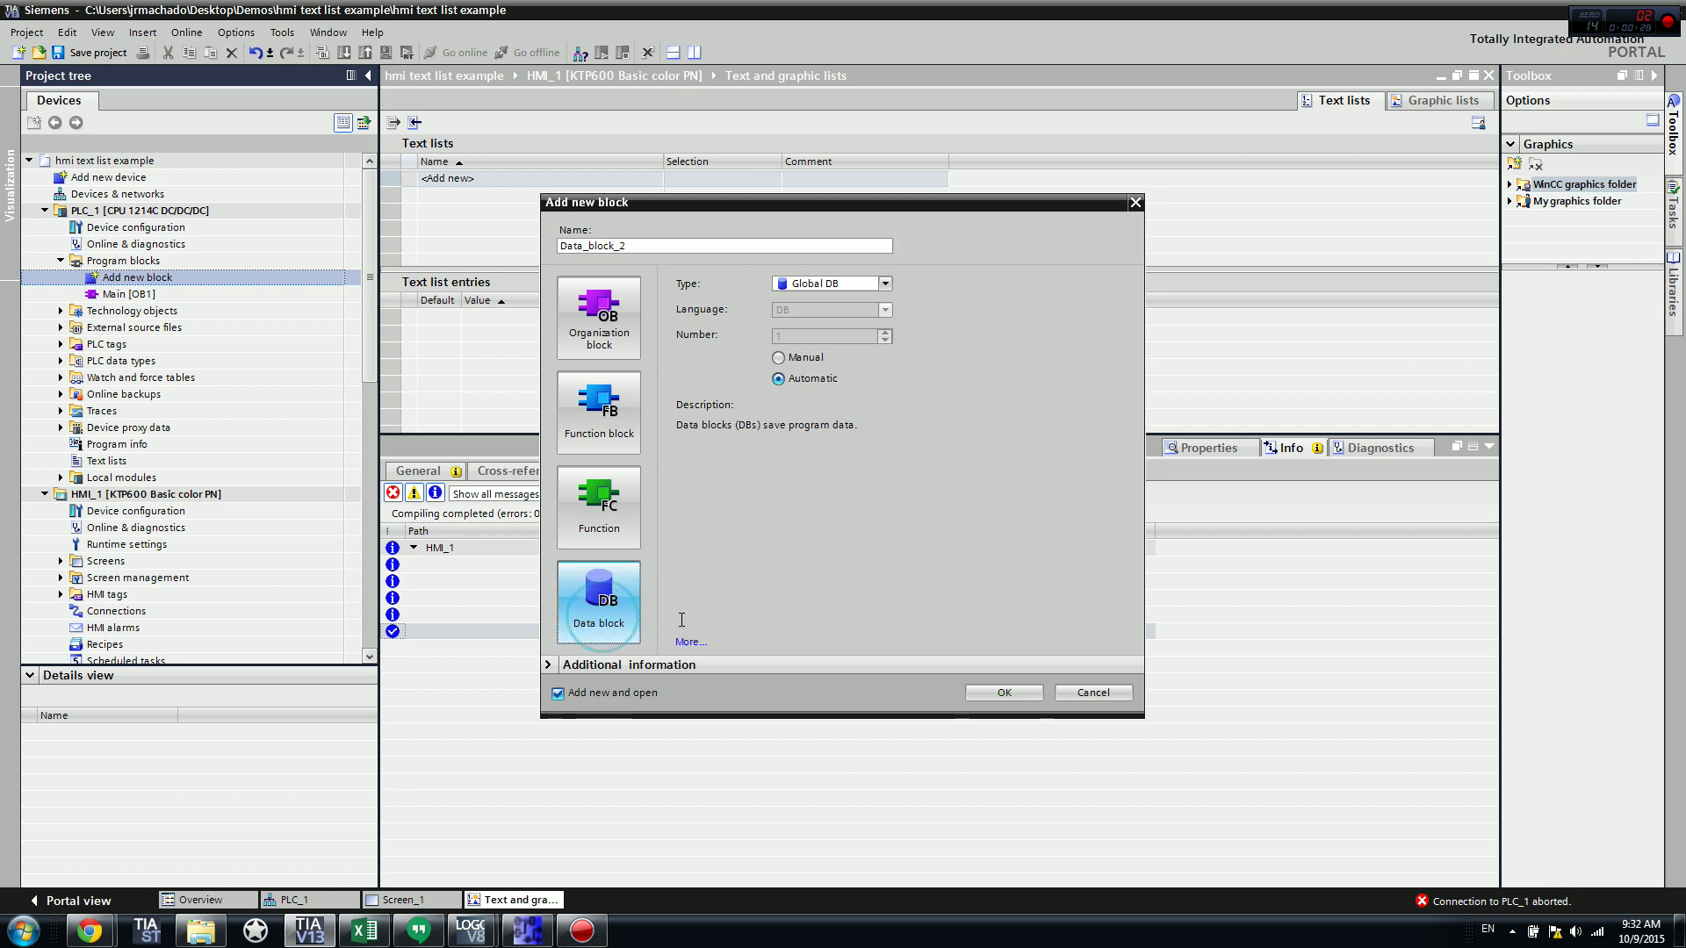
pyautogui.click(1029, 695)
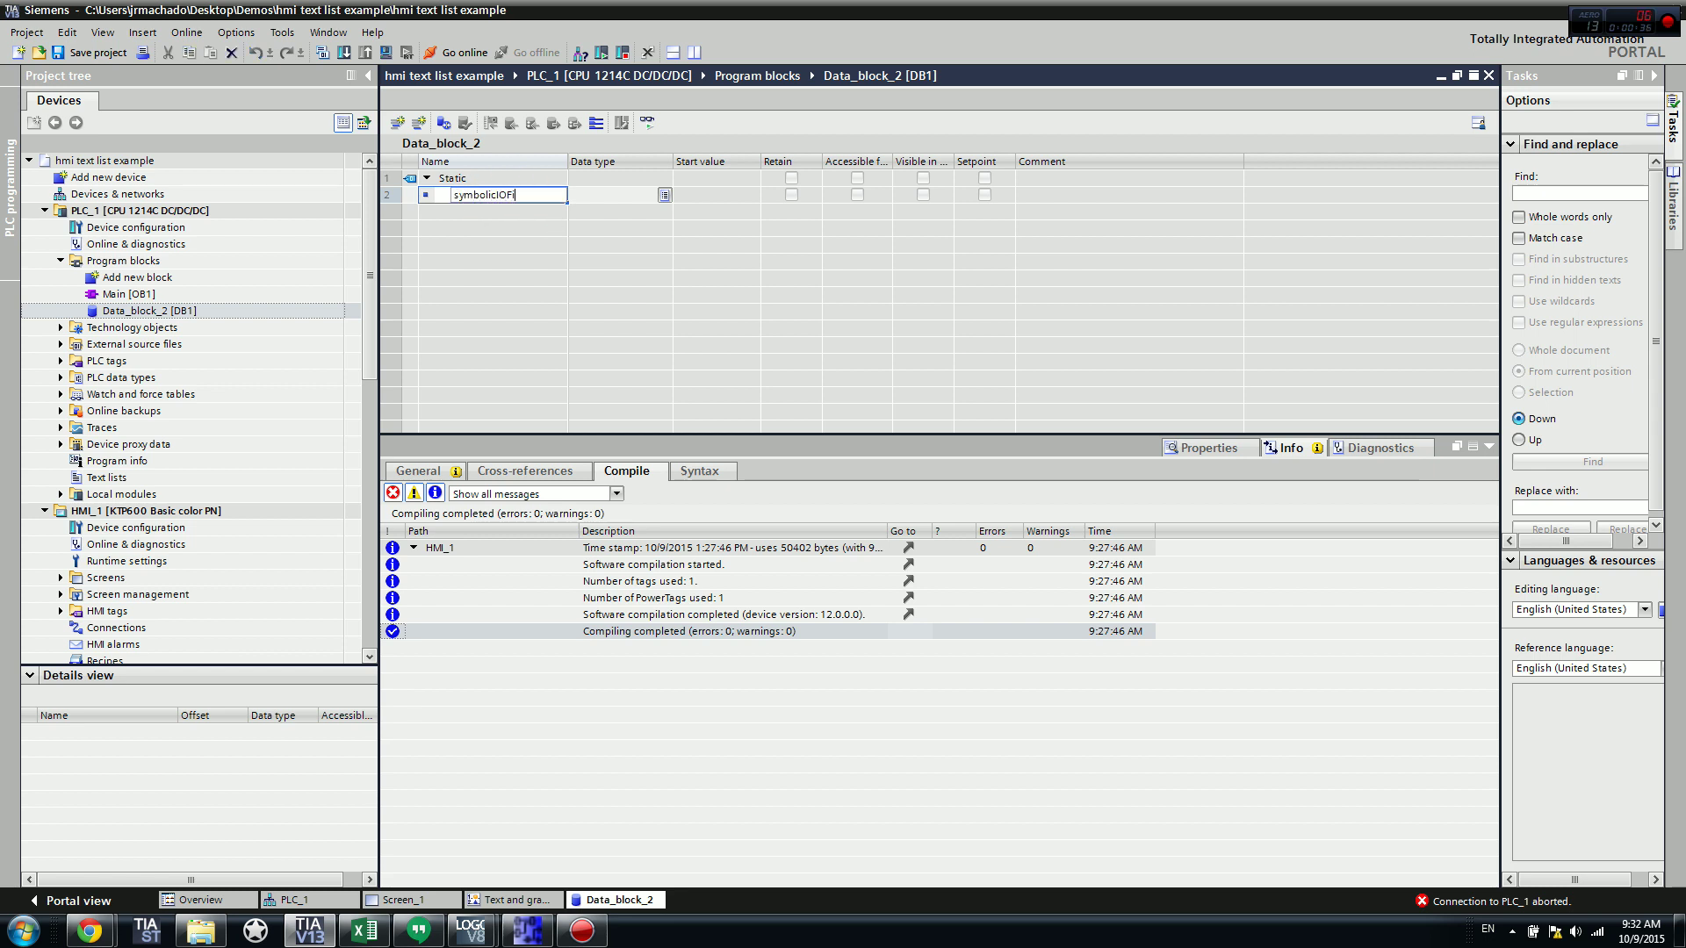
# Step: Define a static variable named symbolicIOField1 with data type UInt in the new data block
pyautogui.press('Return')
pyautogui.write('UInt')
pyautogui.click(557, 195)
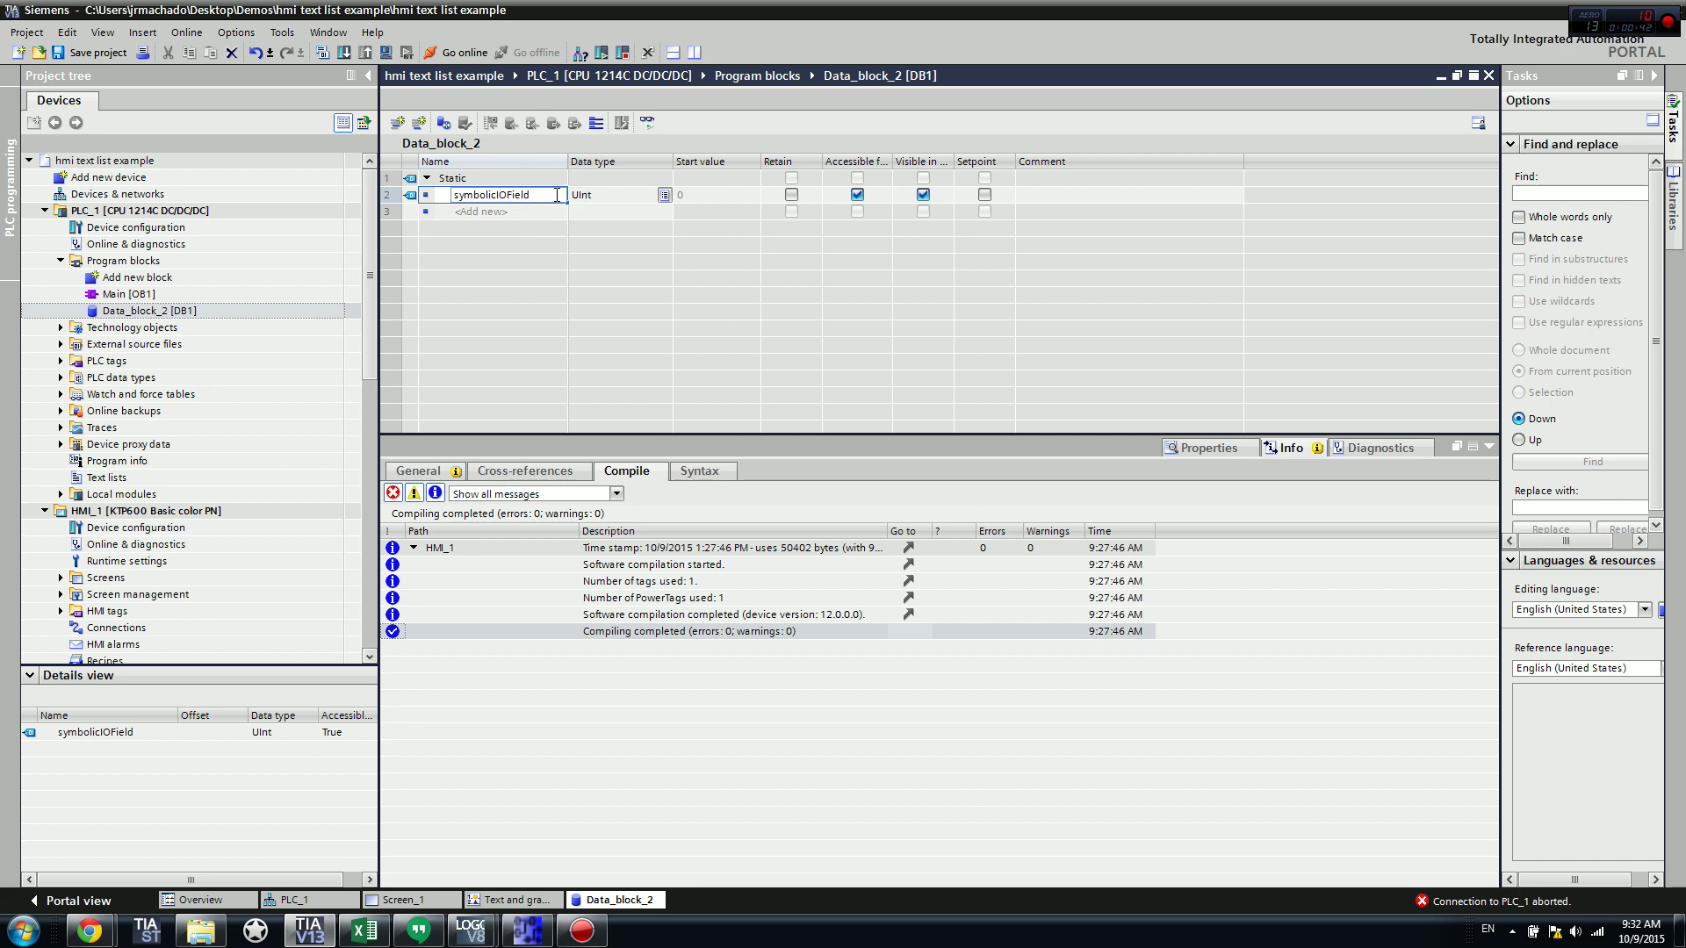
pyautogui.write('1')
pyautogui.click(548, 214)
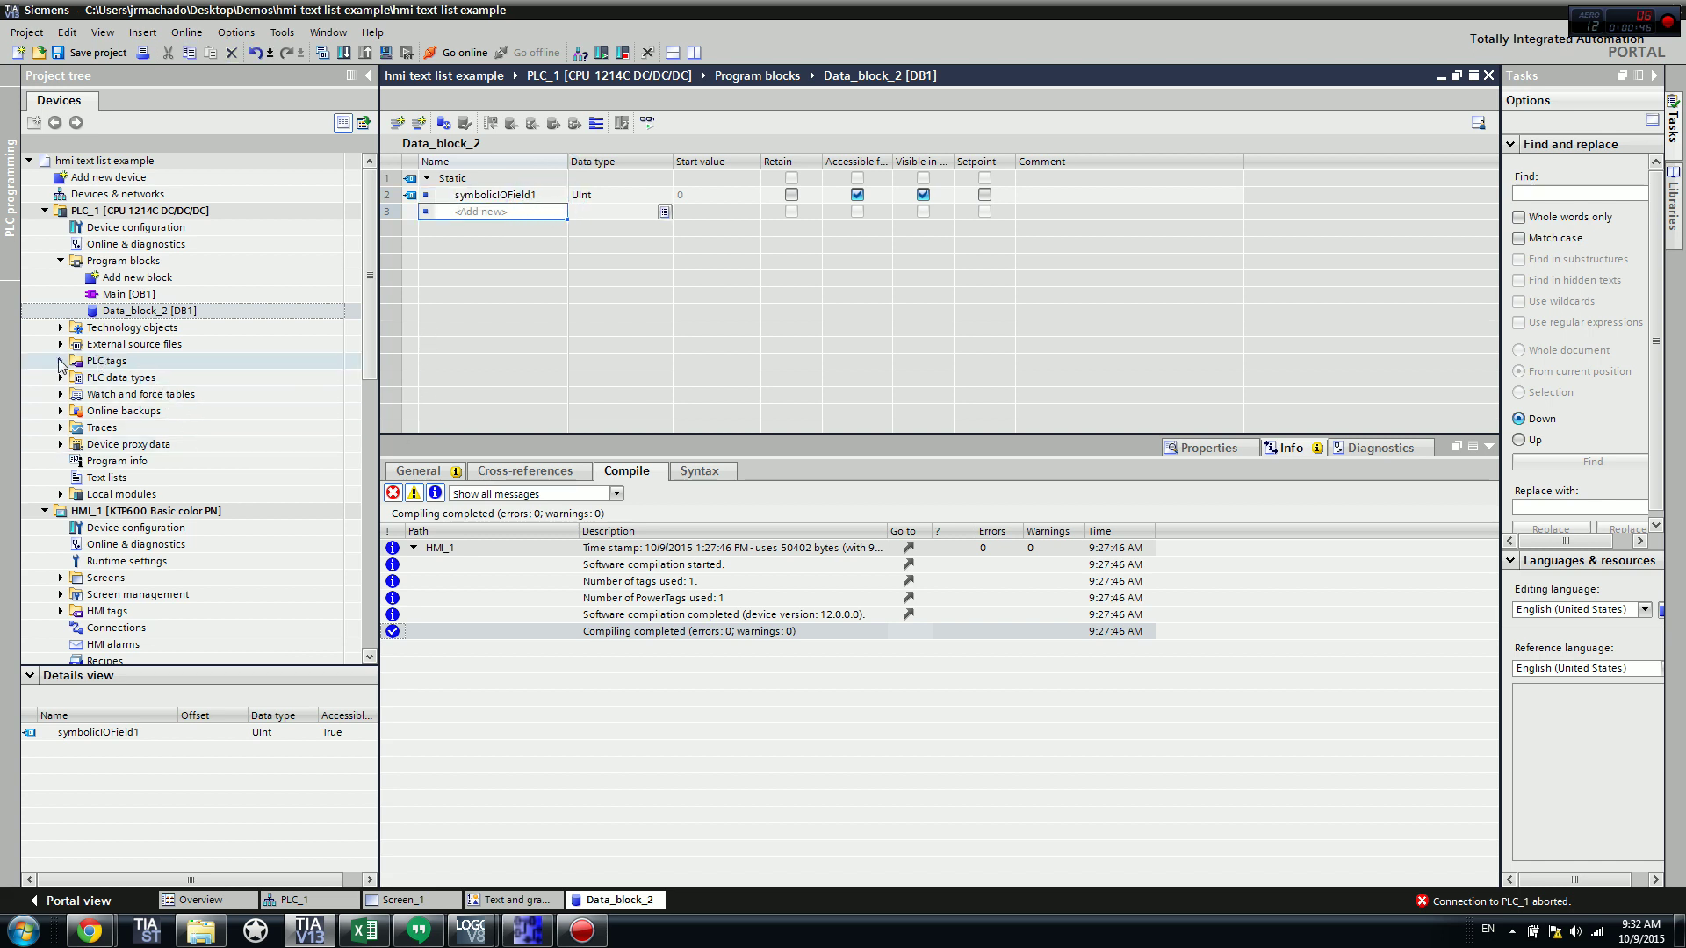
# Step: Show all PLC tags and add a tag named symbolicIOField2 with data type UInt to the default tag table
pyautogui.click(60, 360)
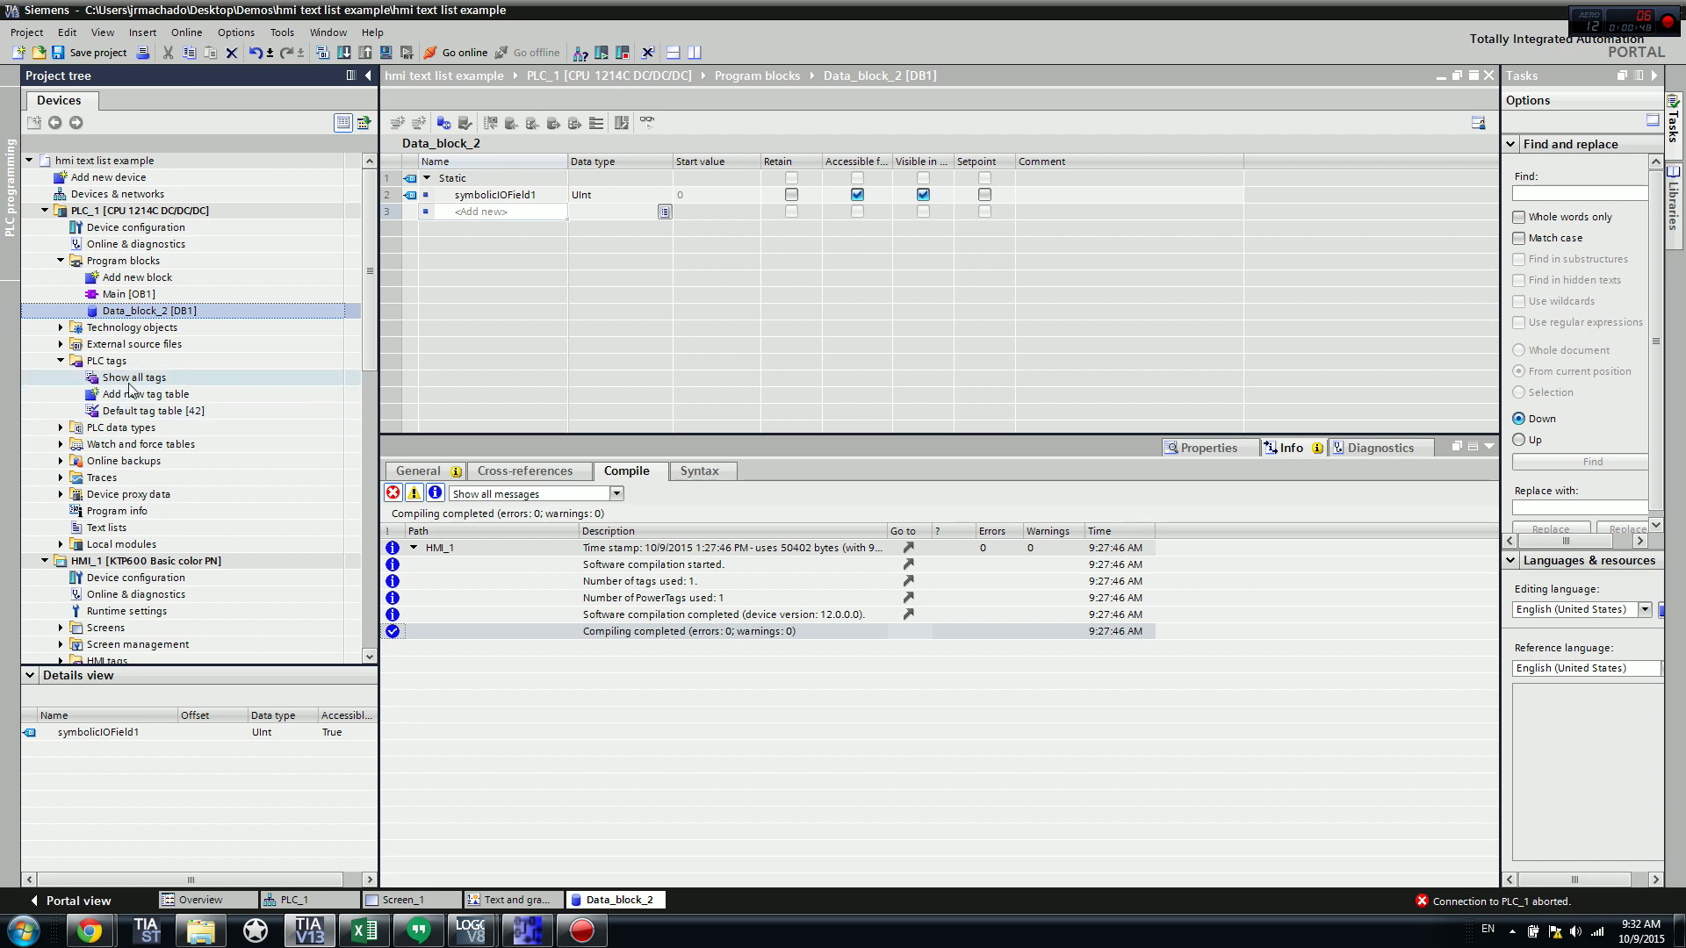
pyautogui.doubleClick(132, 378)
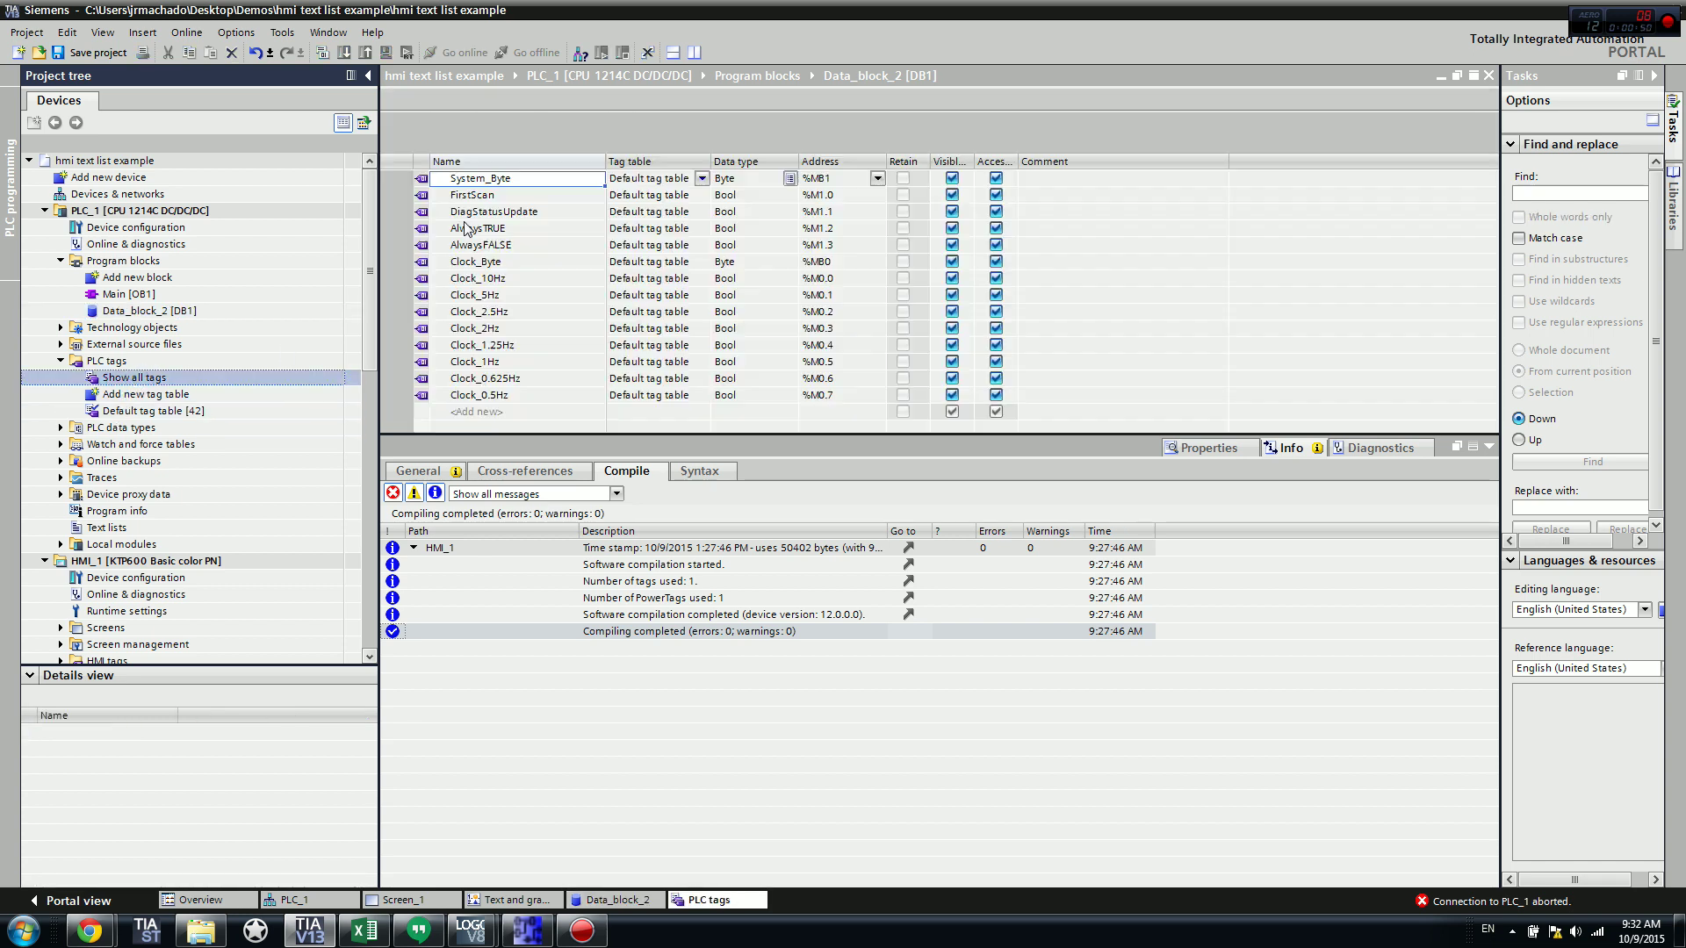
pyautogui.click(463, 416)
pyautogui.write('symbolicIOField2')
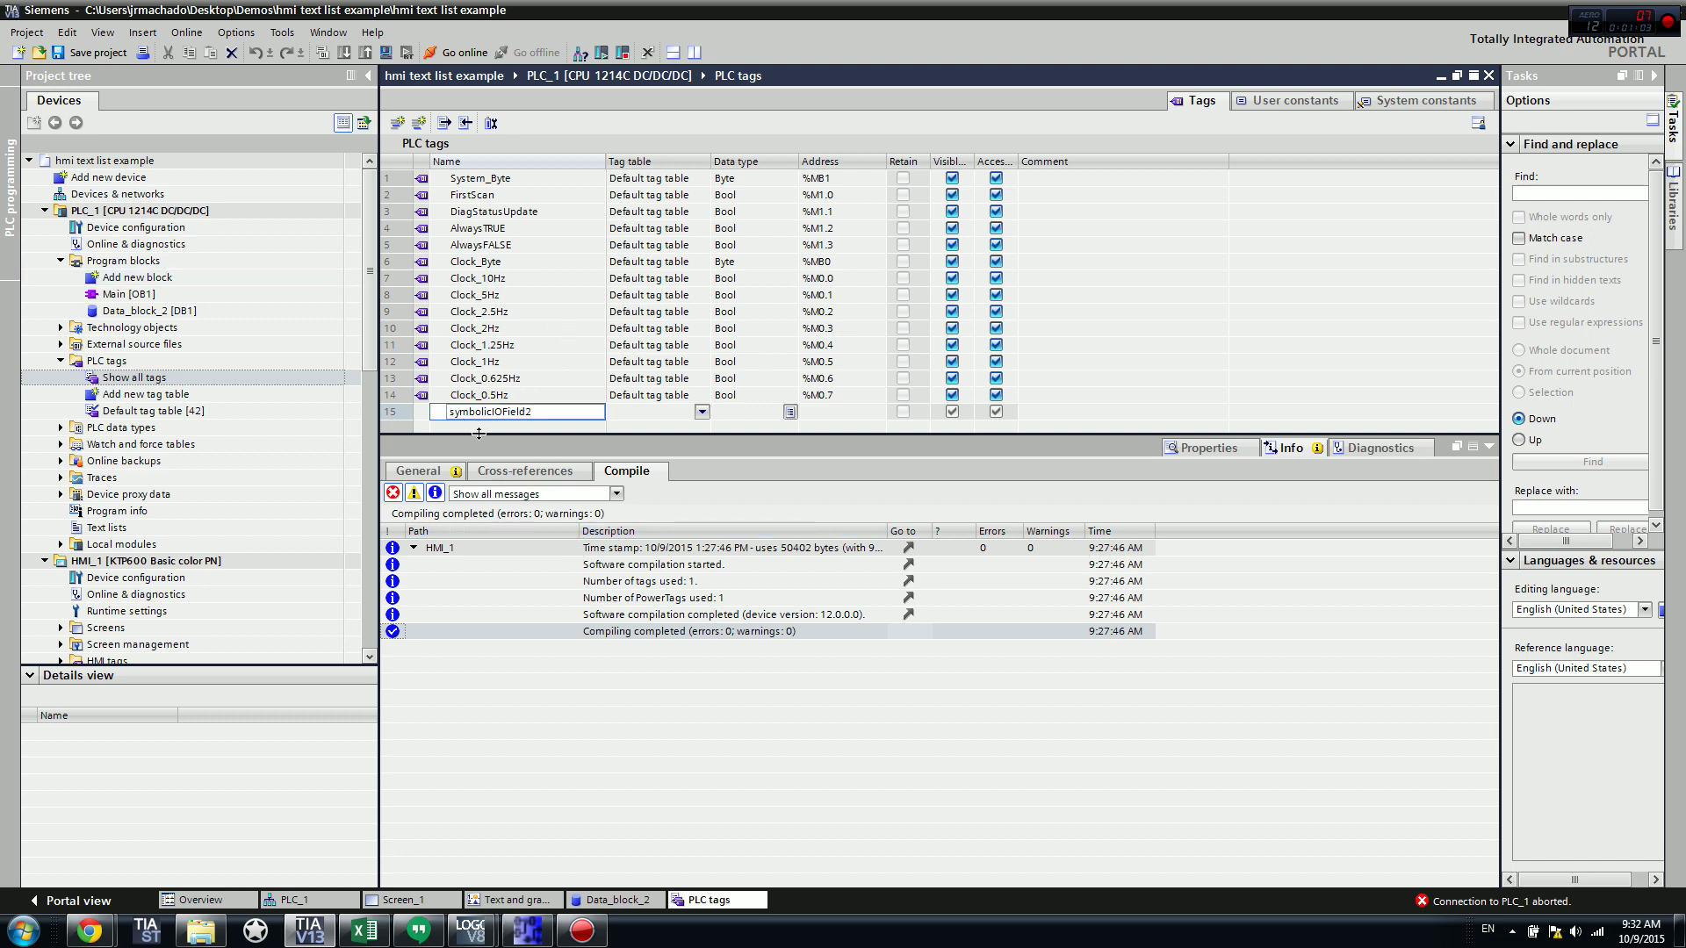
pyautogui.click(627, 413)
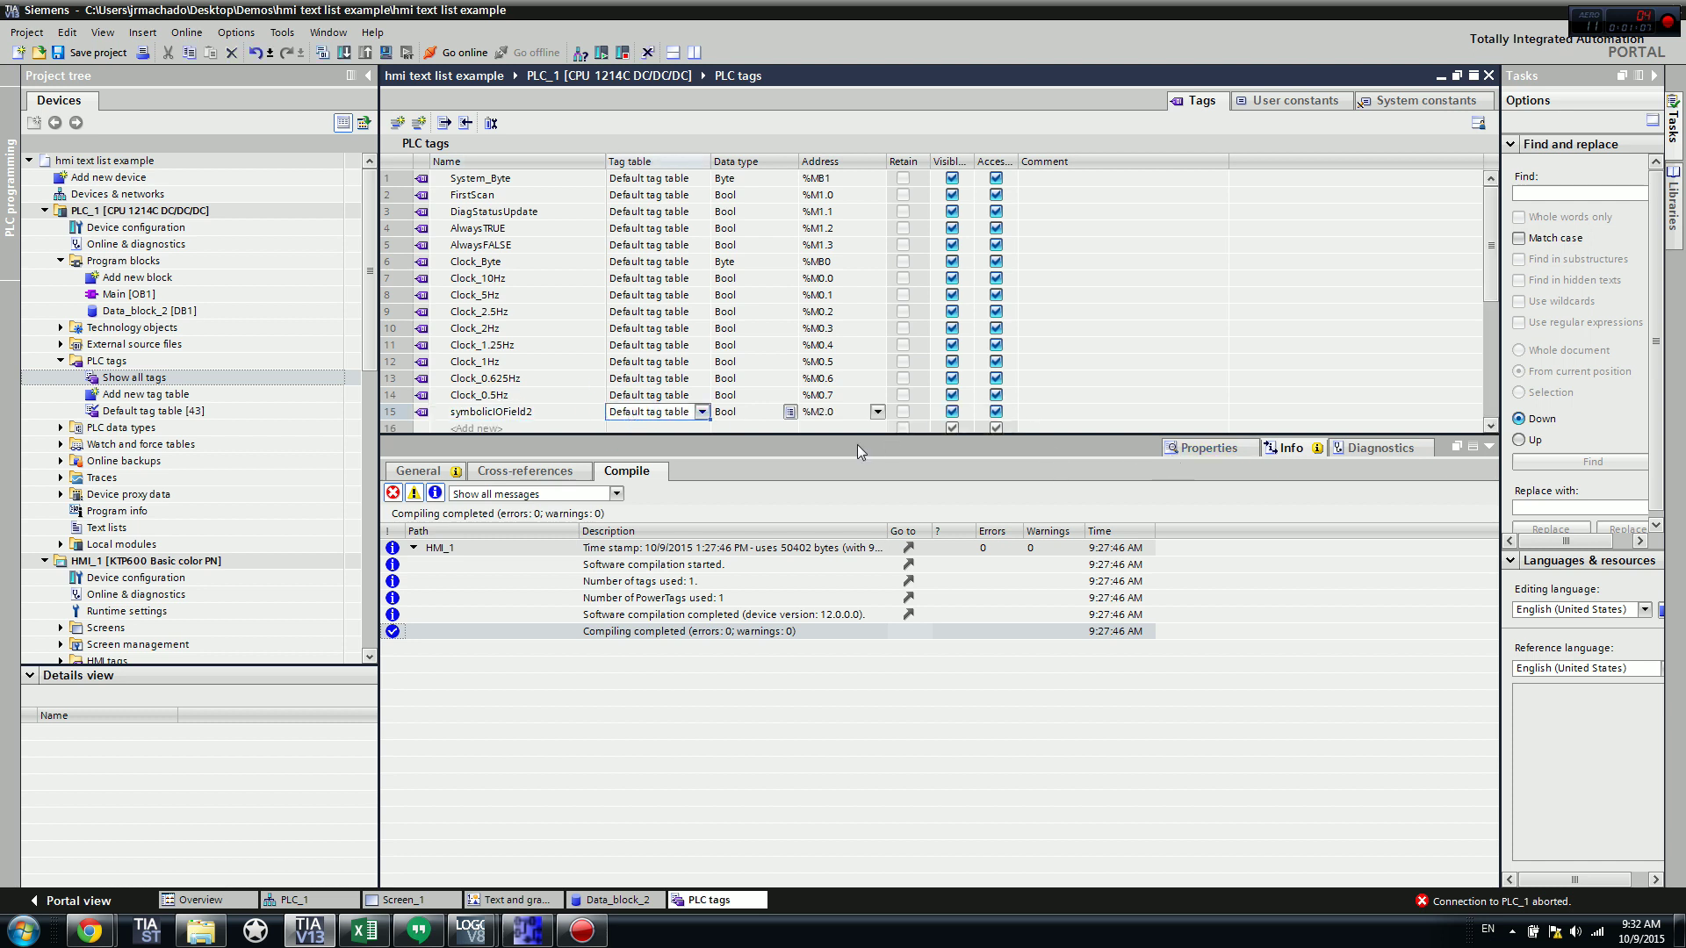
pyautogui.click(737, 413)
pyautogui.write('UInt')
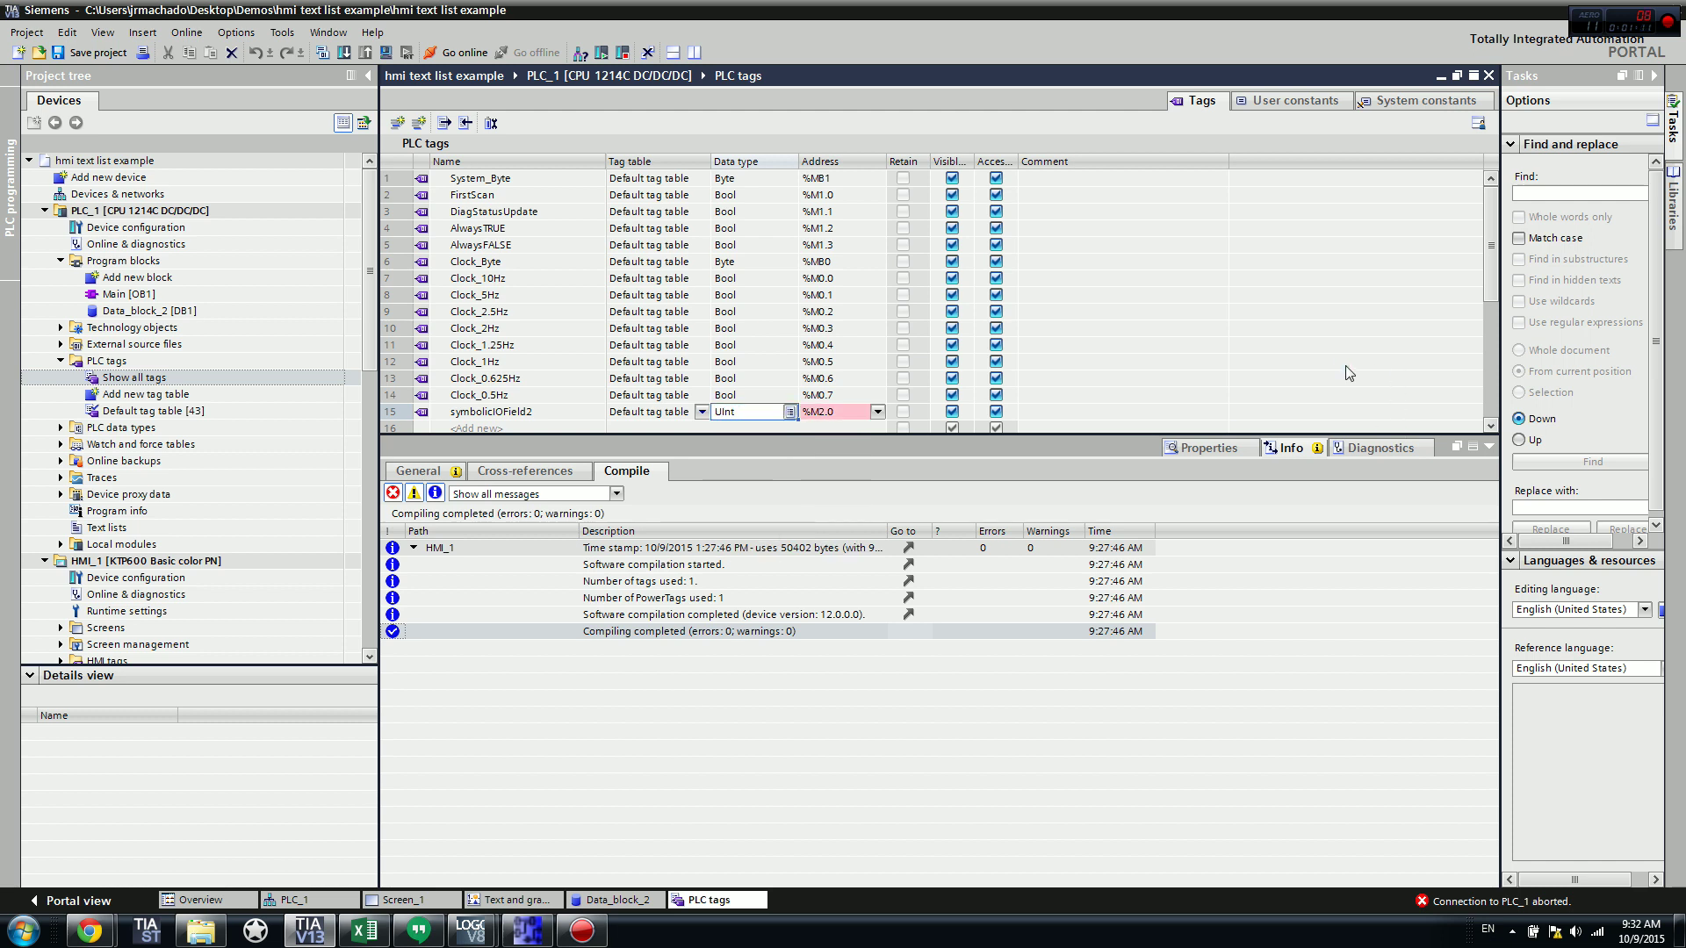
# Step: Try to set the address of the symbolicIOField2 tag to %md2
pyautogui.click(836, 411)
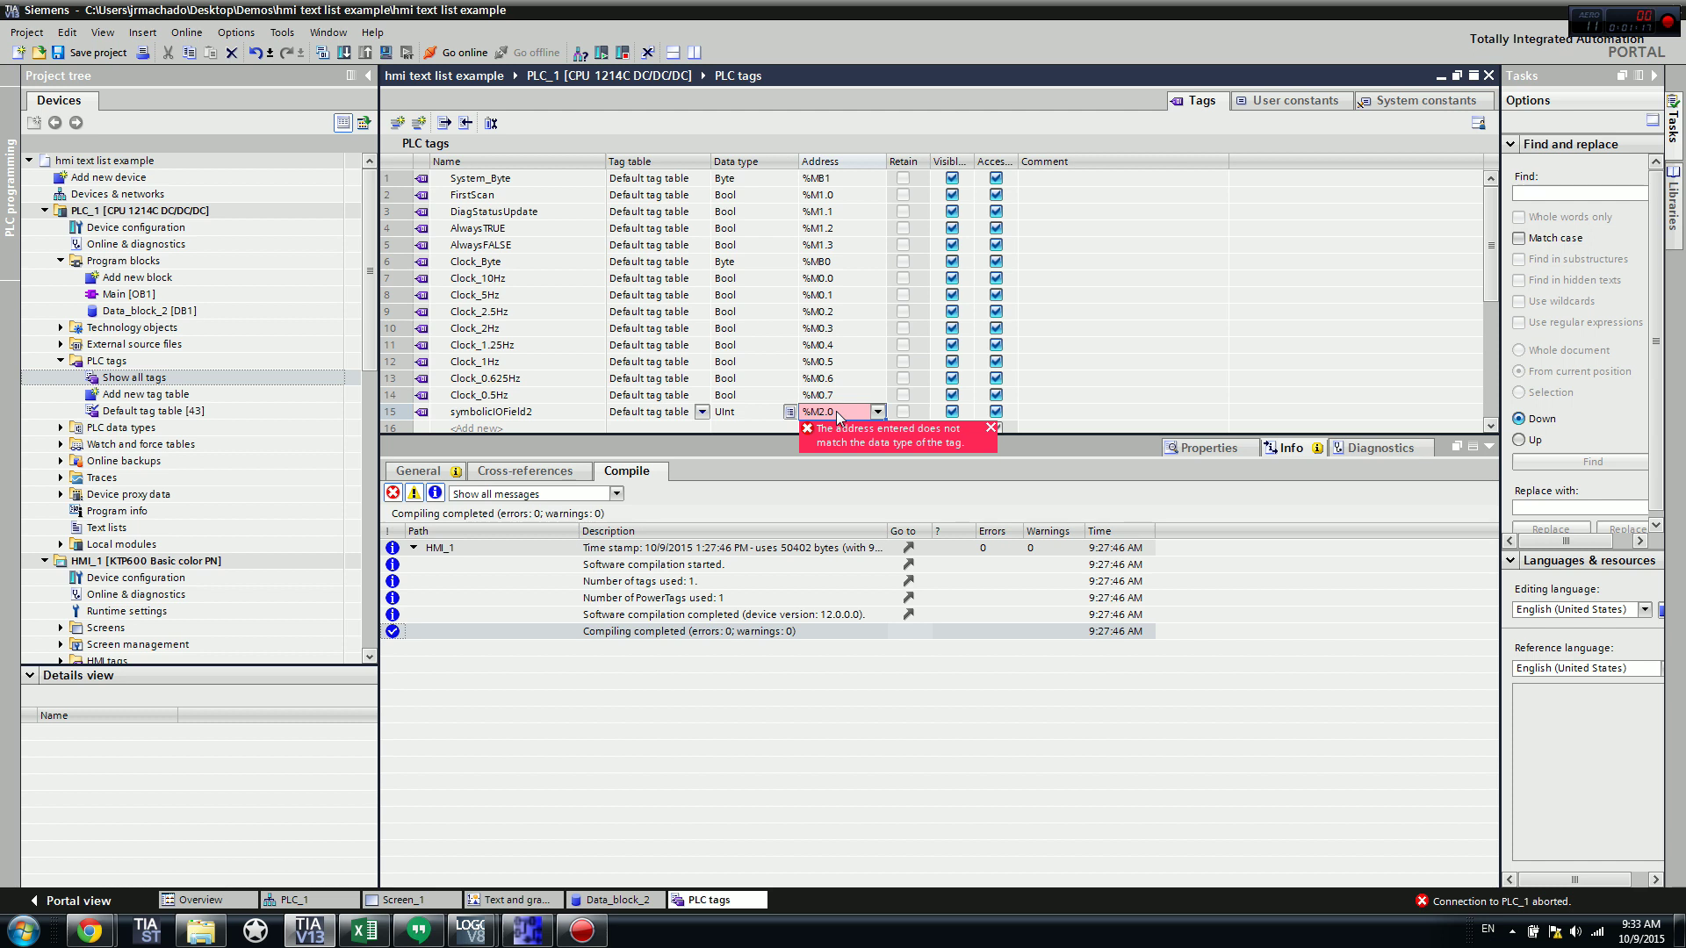
pyautogui.write('%md2')
pyautogui.press('Return')
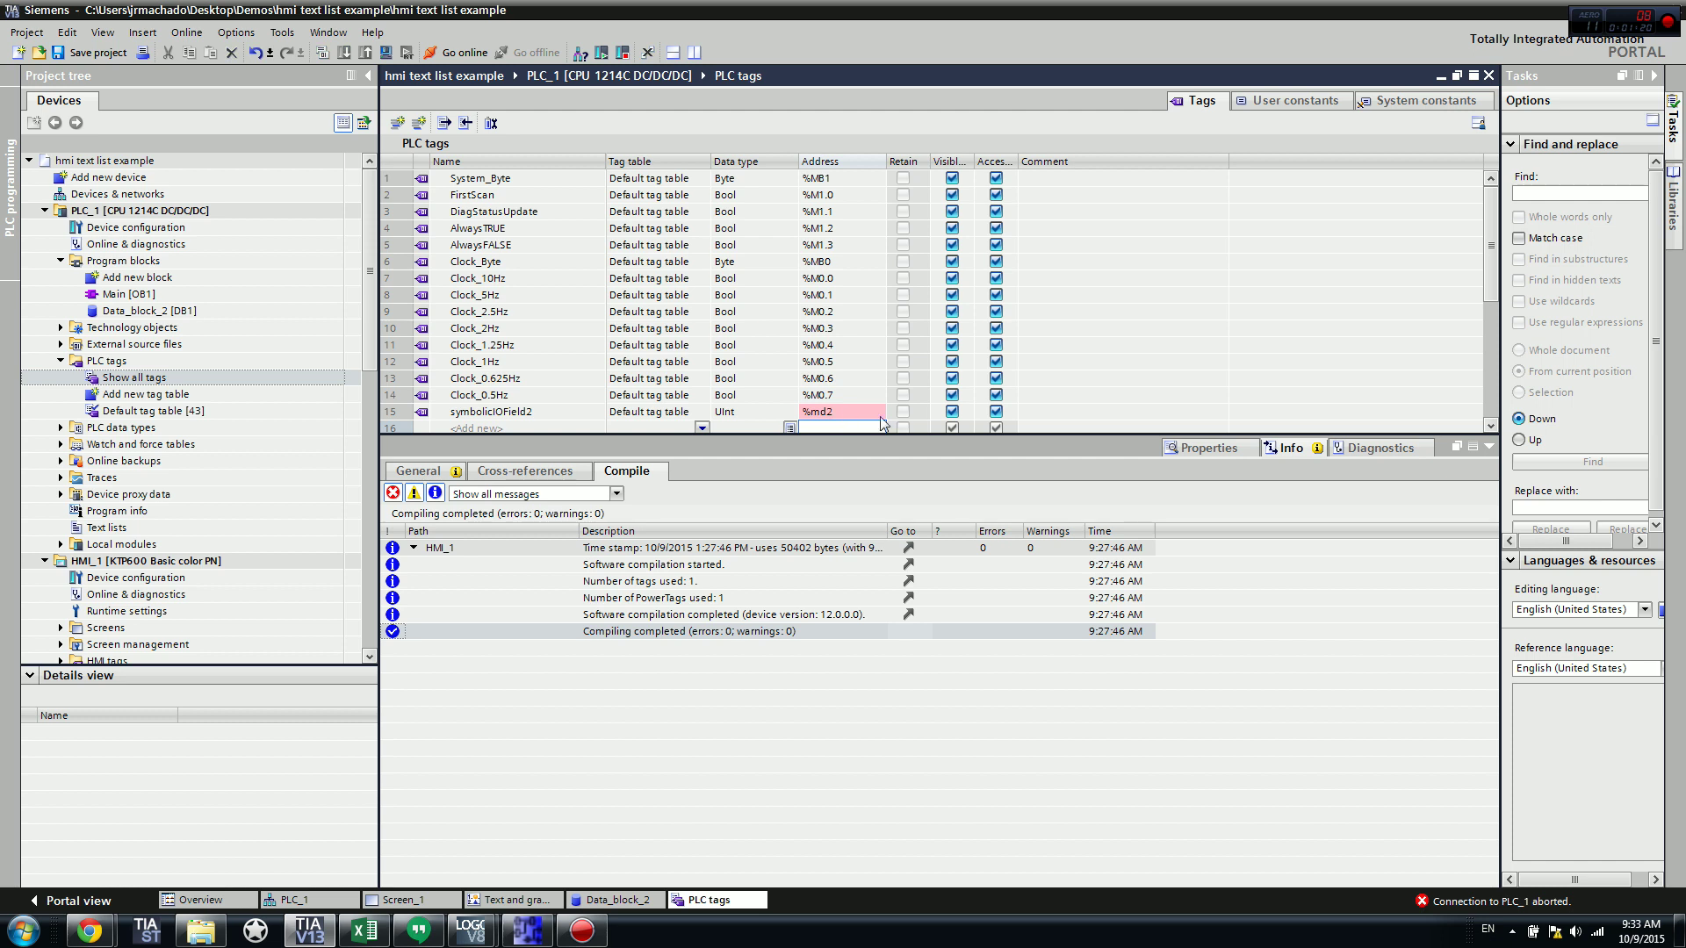
pyautogui.click(846, 411)
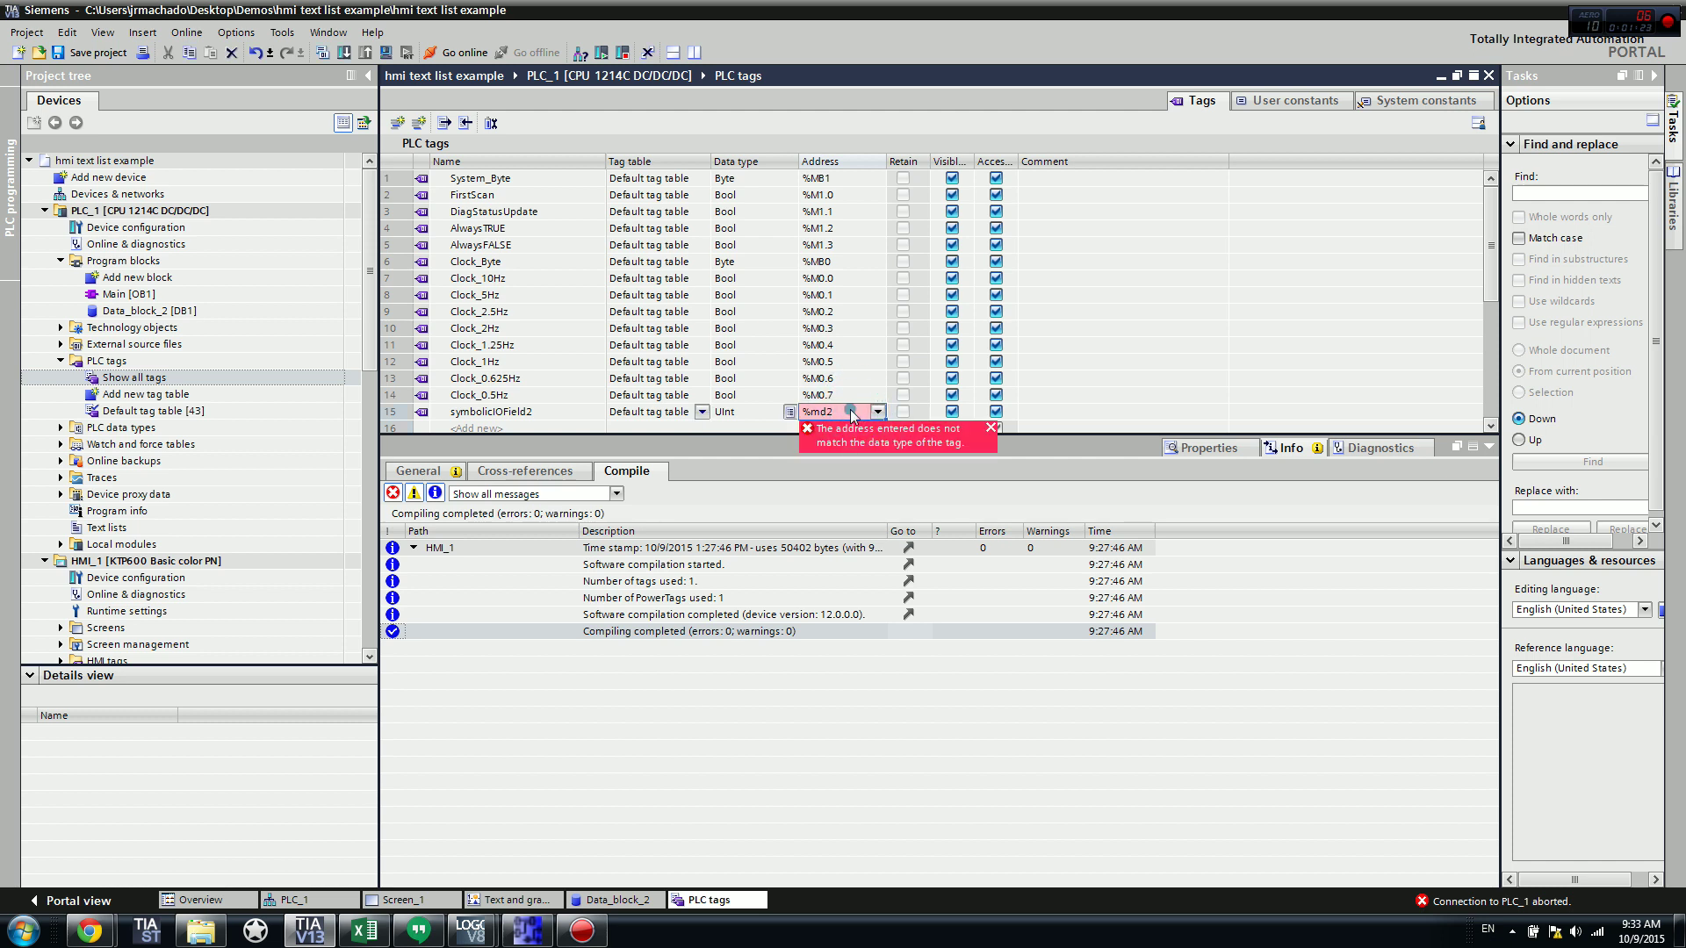
pyautogui.write('md2')
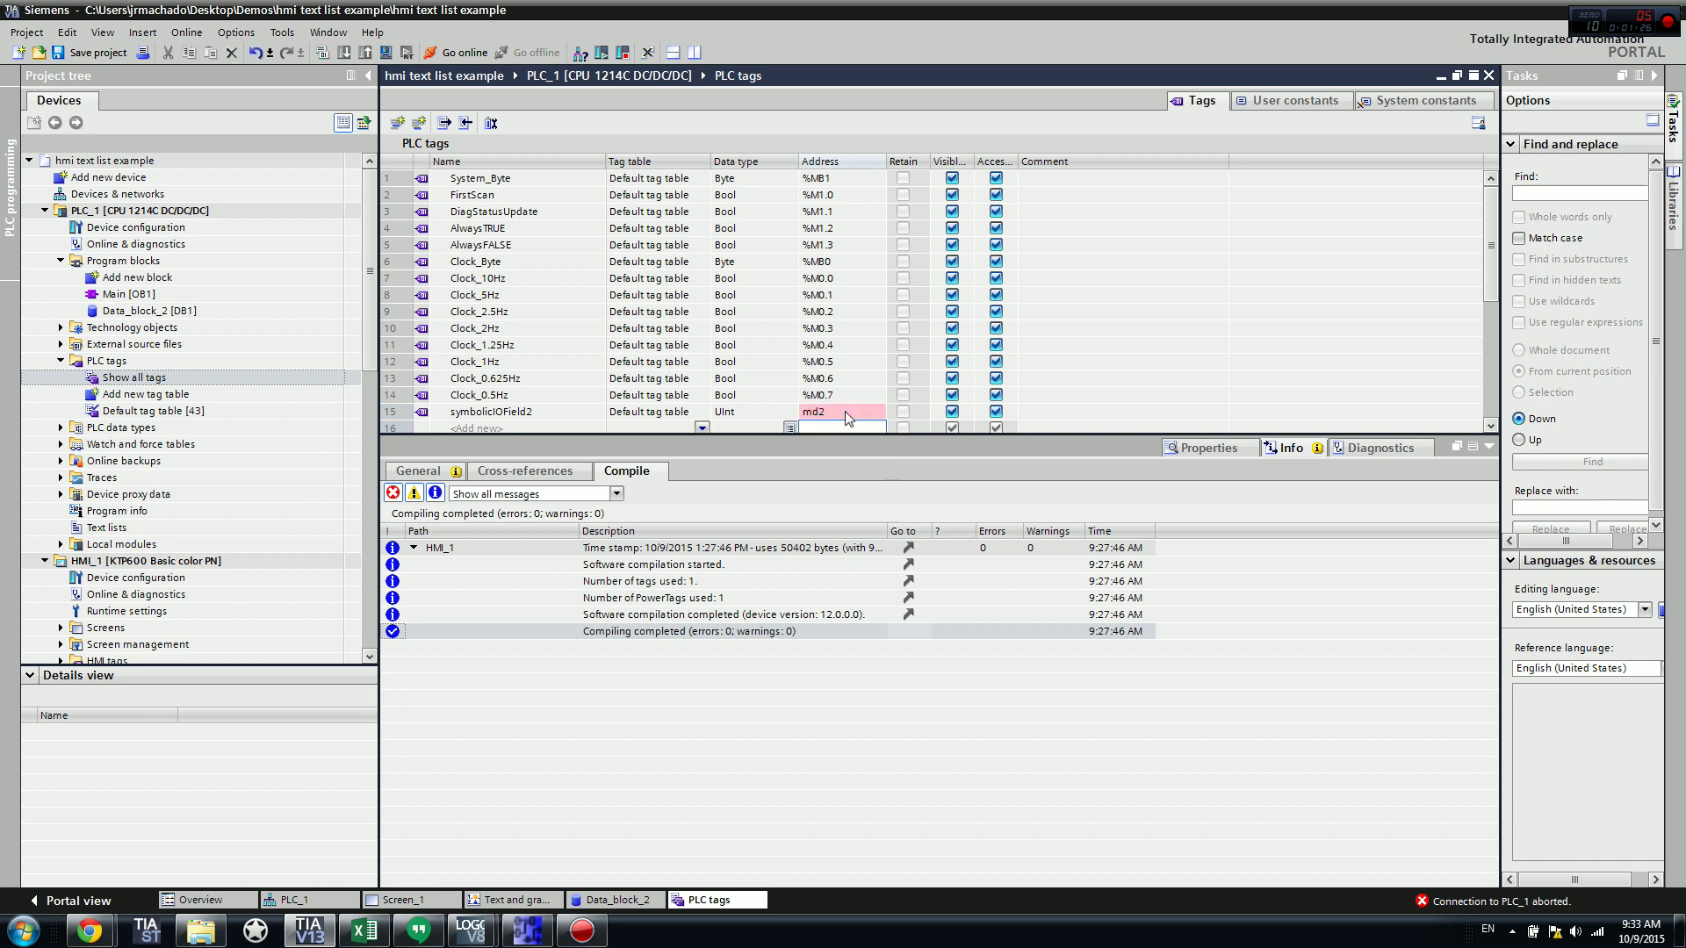
# Step: Set the symbolicIOField2 tag's address to %MW2, using operand identifier M, type W and address 2
pyautogui.click(877, 412)
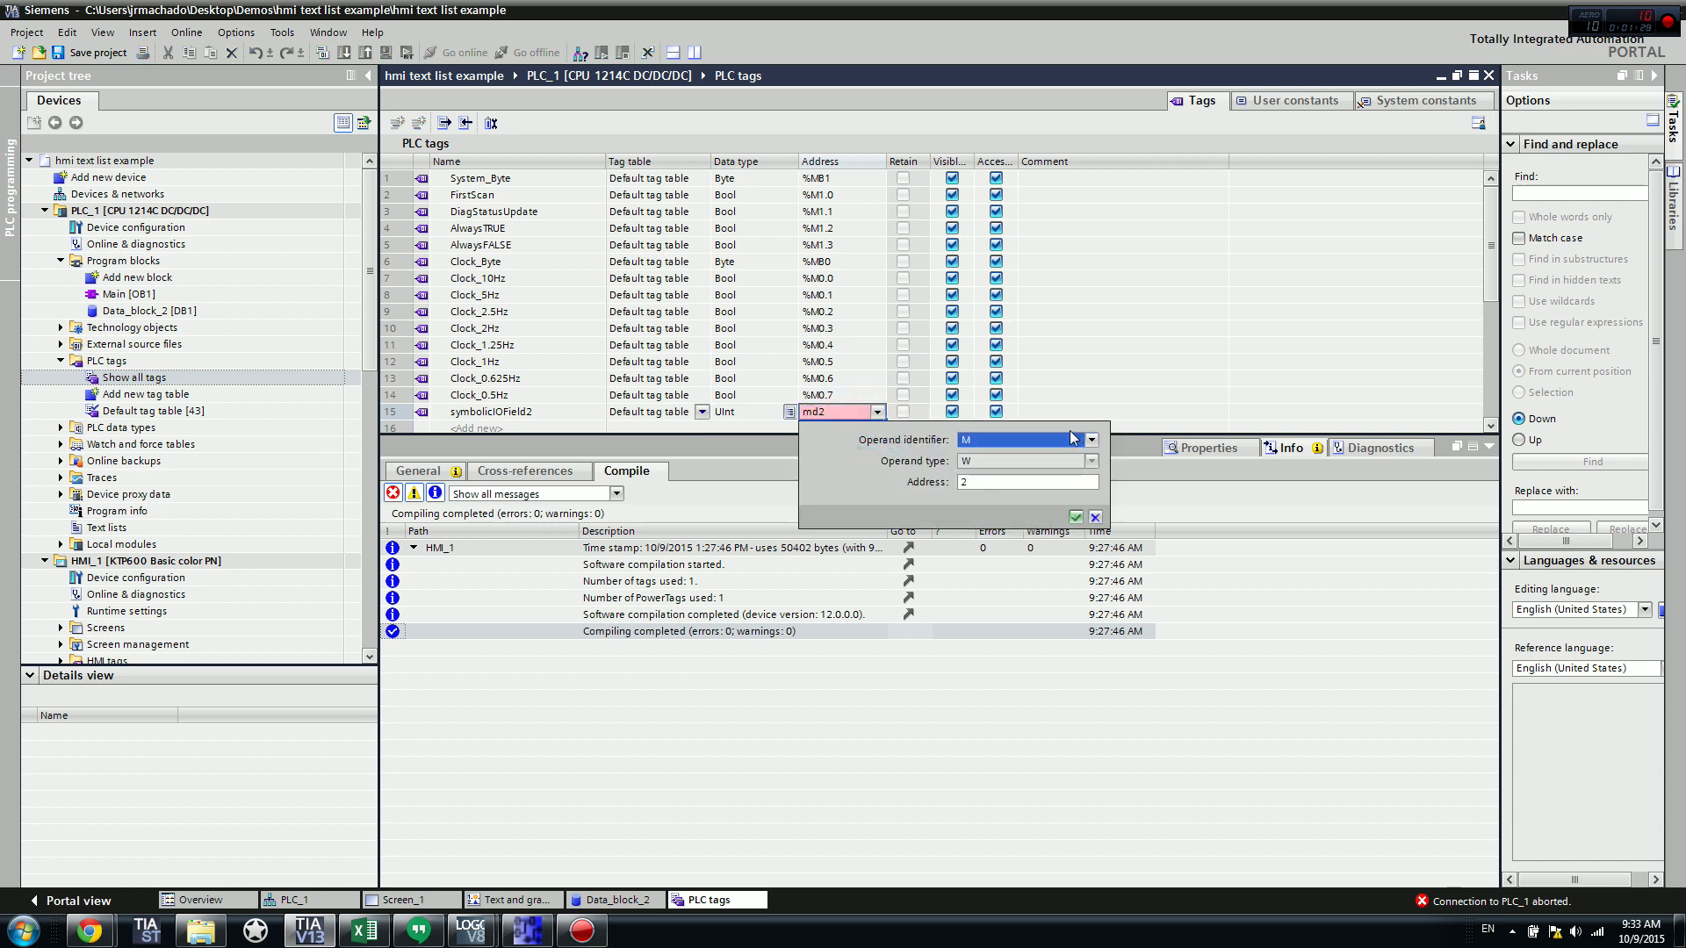
pyautogui.click(1094, 461)
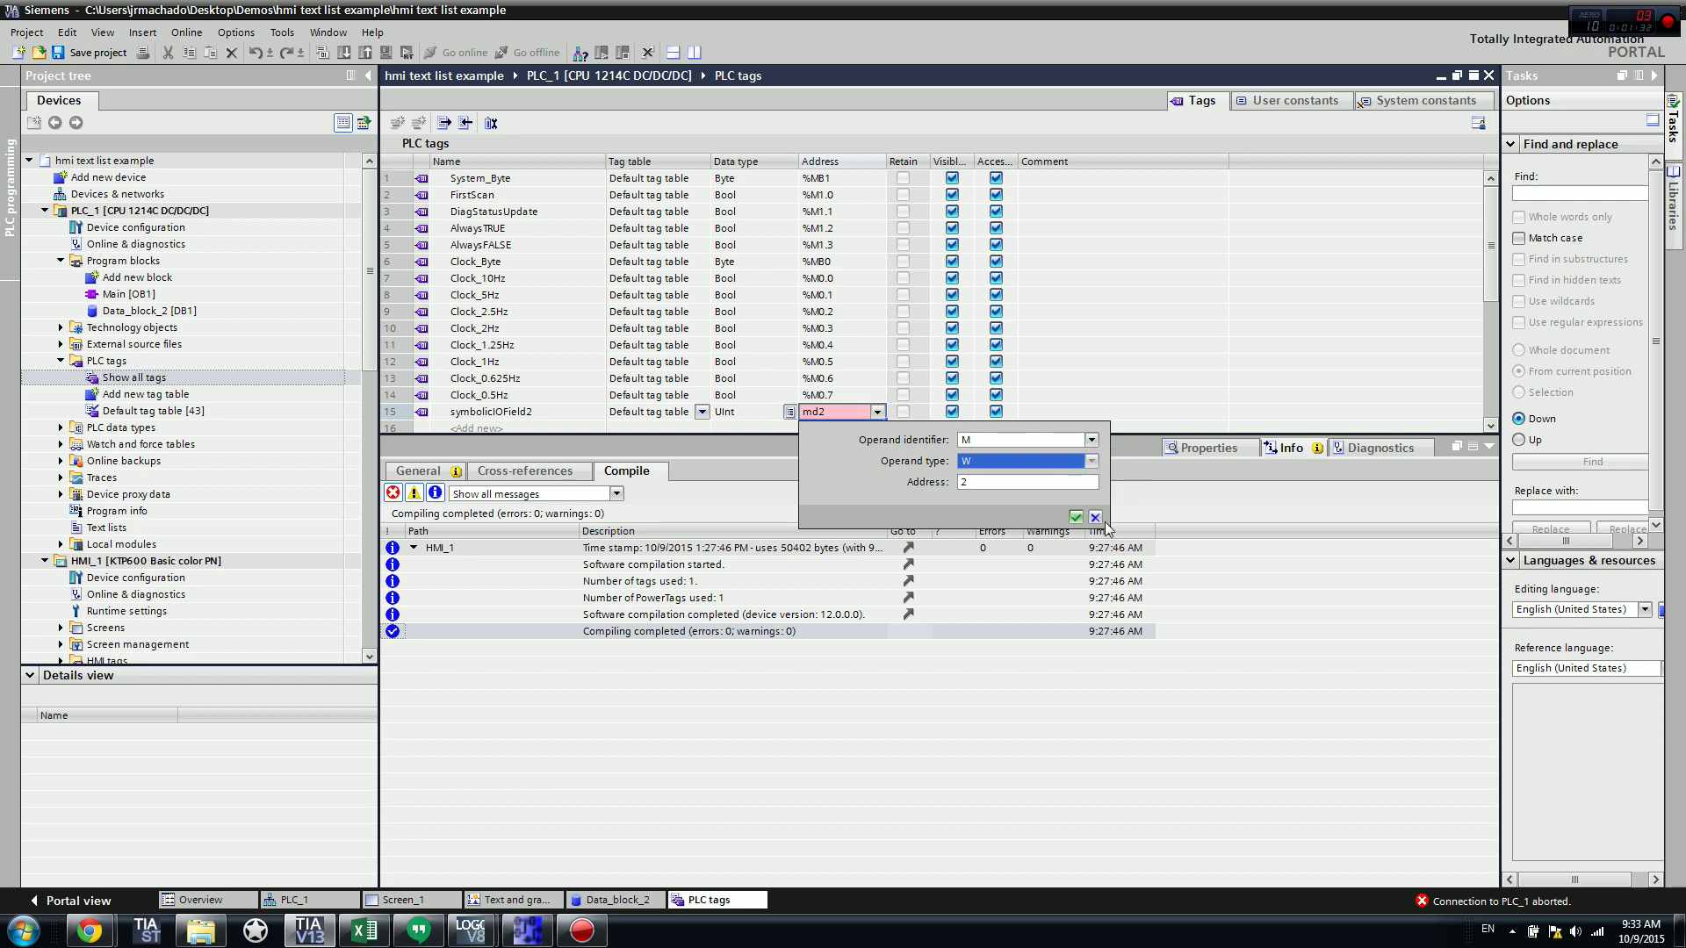
pyautogui.click(1077, 515)
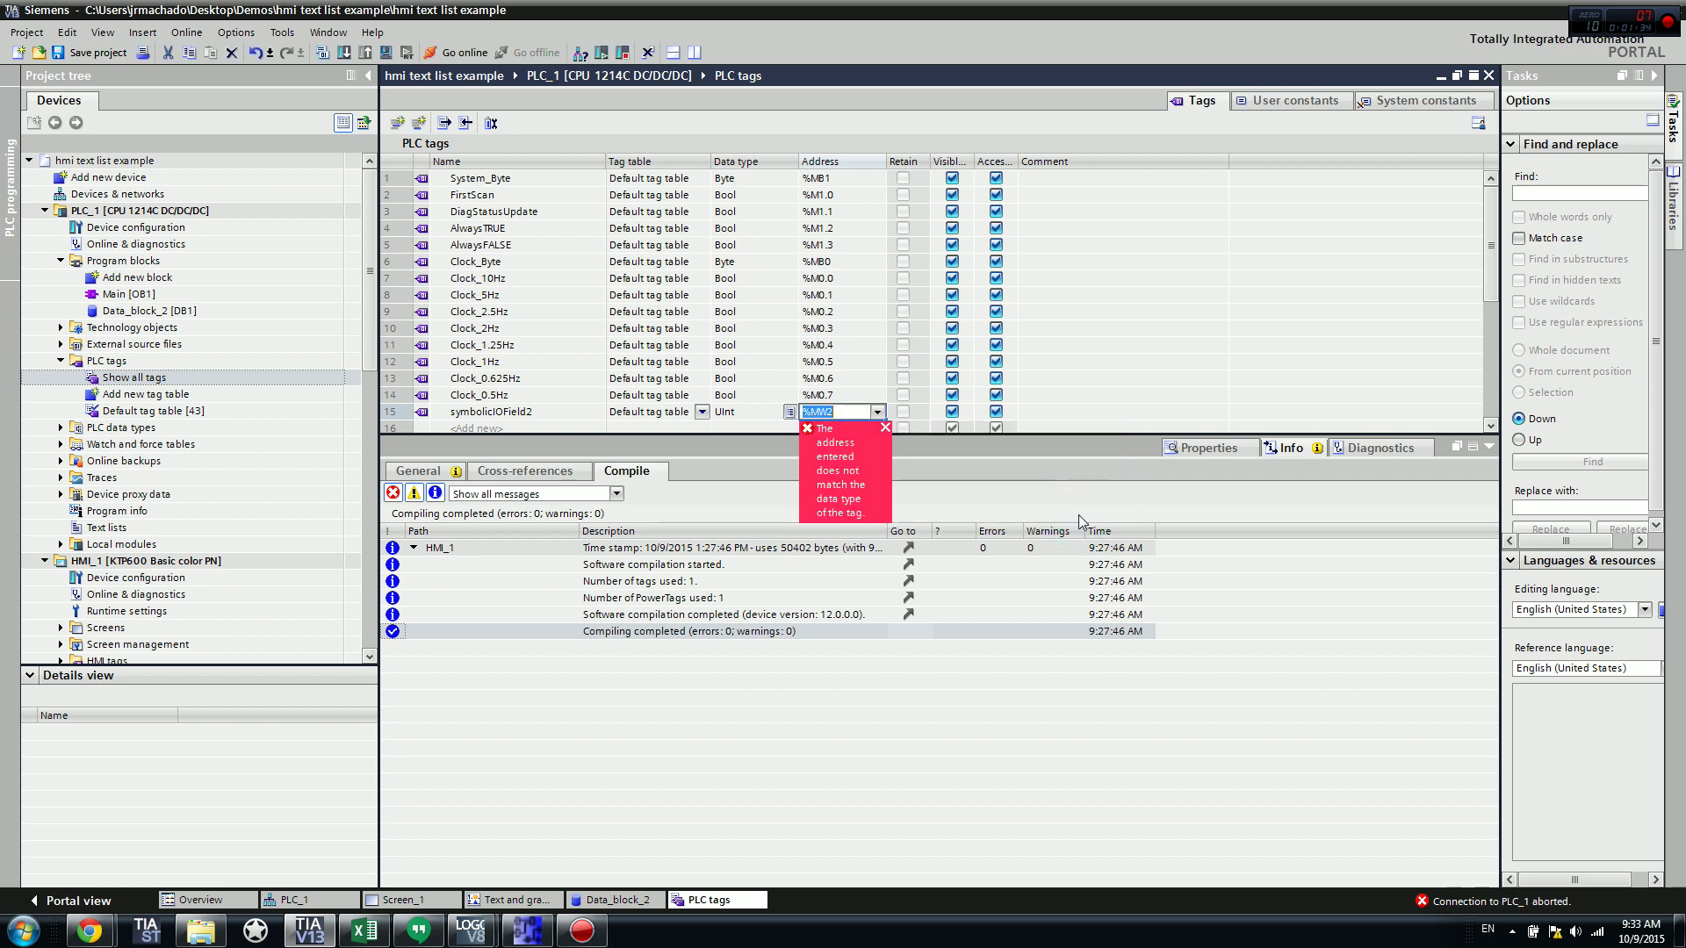
pyautogui.click(1079, 378)
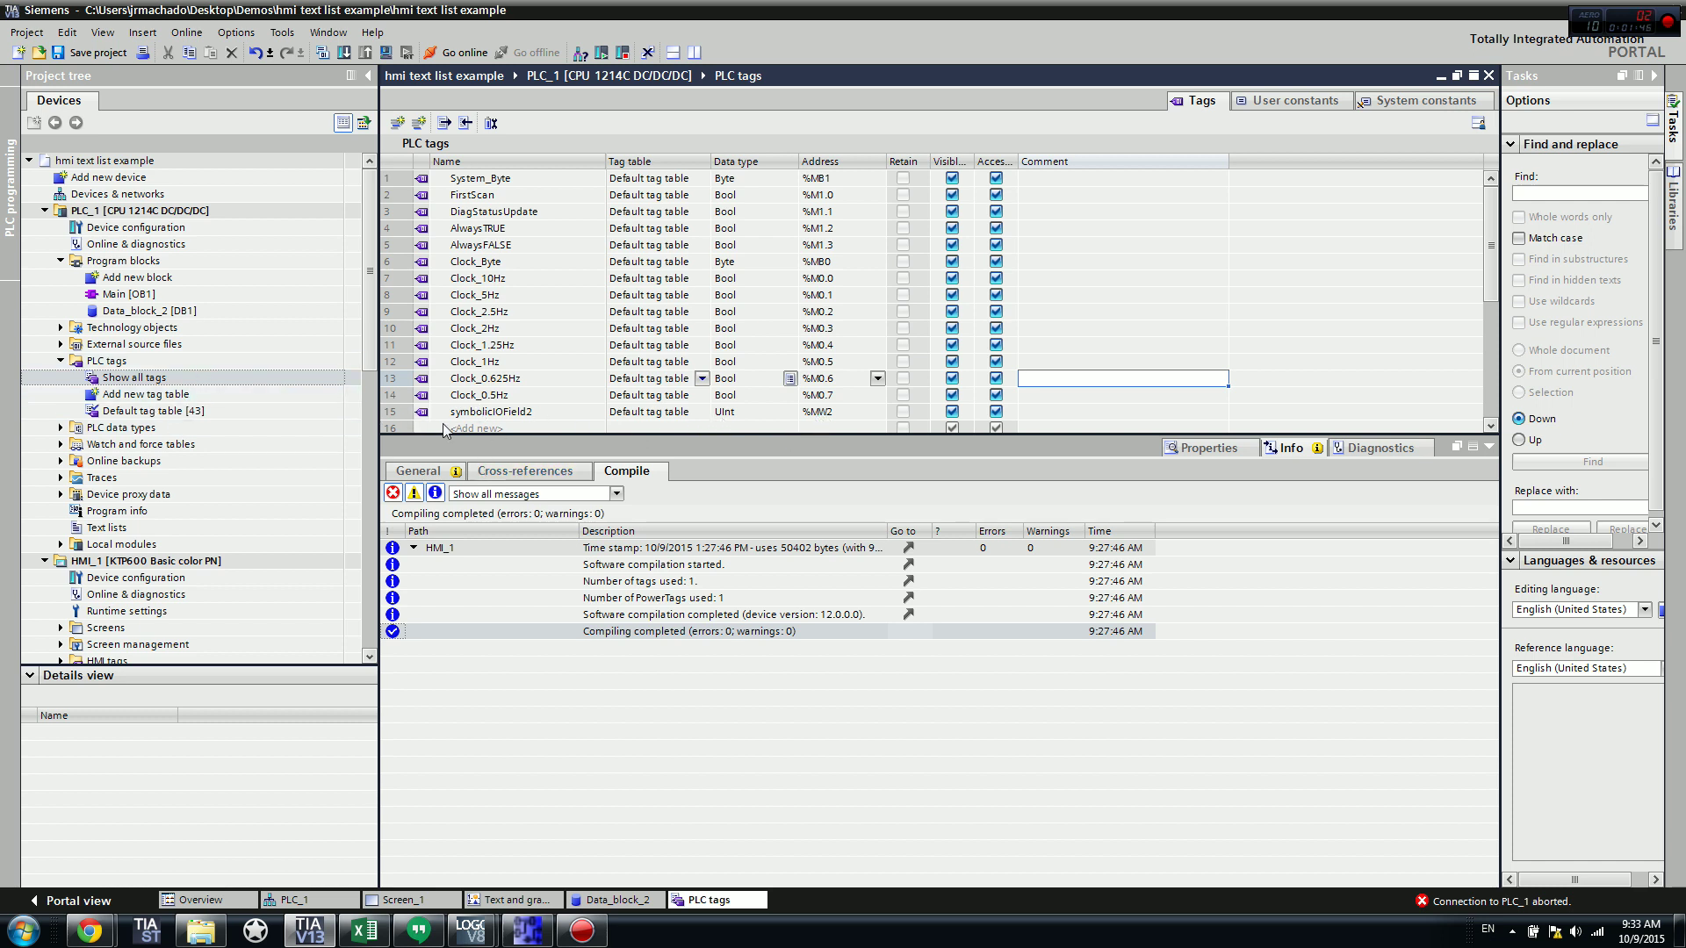
# Step: Reopen Data_block_2 to review its symbolicIOField1 entry
pyautogui.click(123, 312)
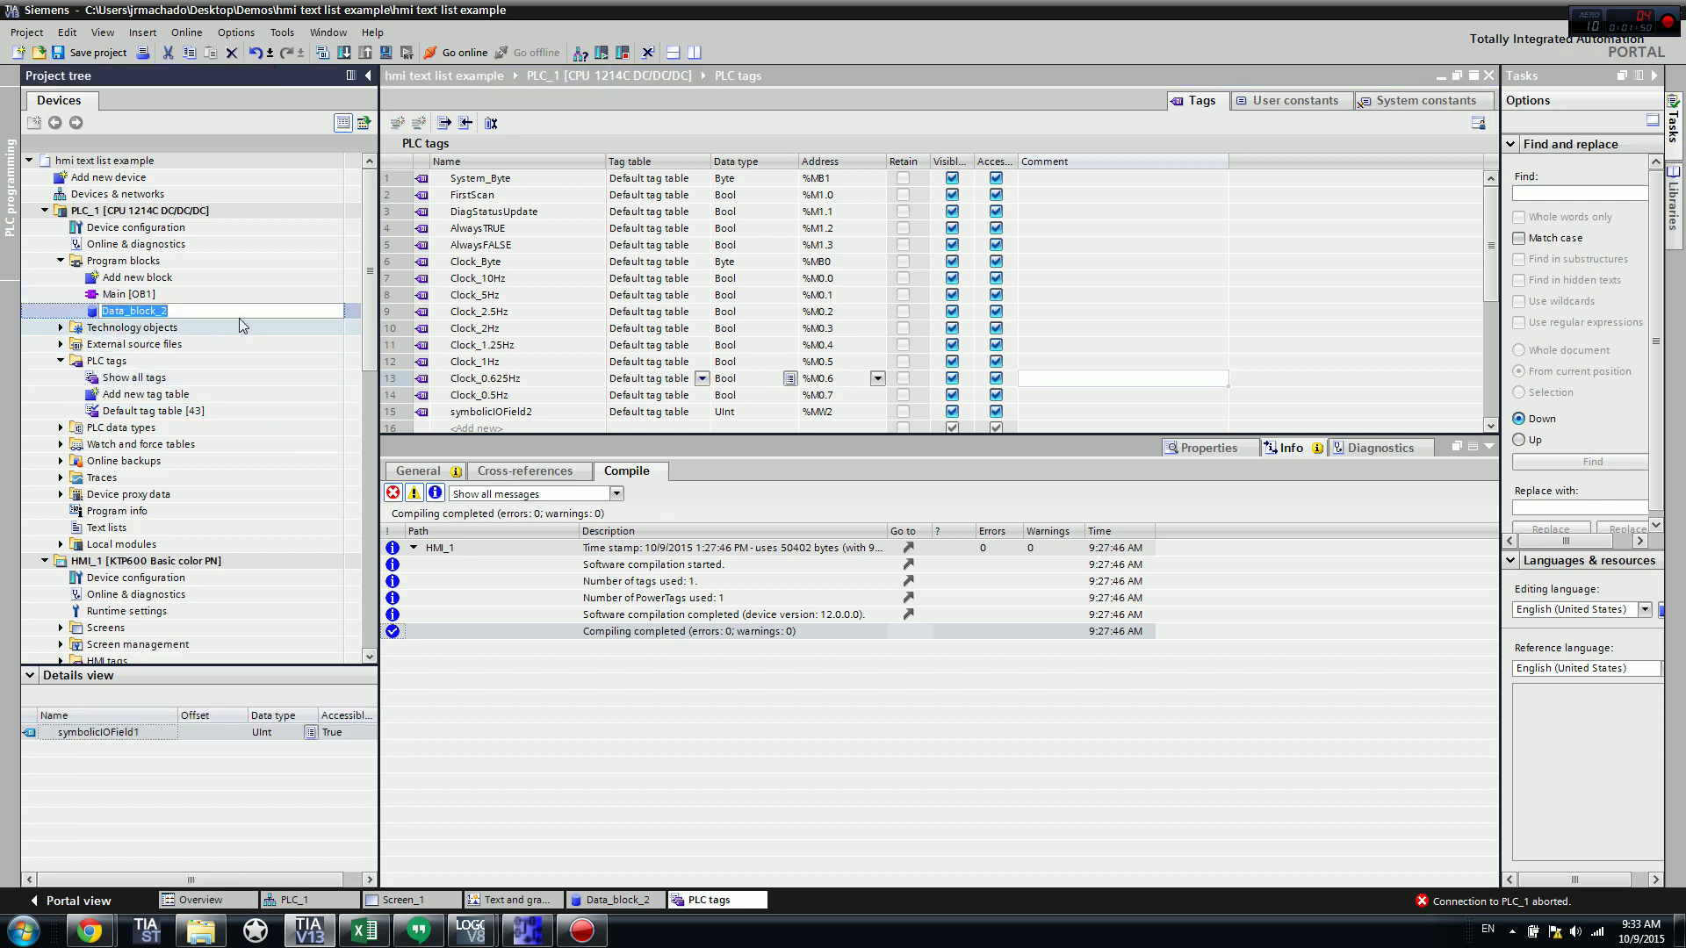
pyautogui.click(152, 327)
pyautogui.doubleClick(147, 311)
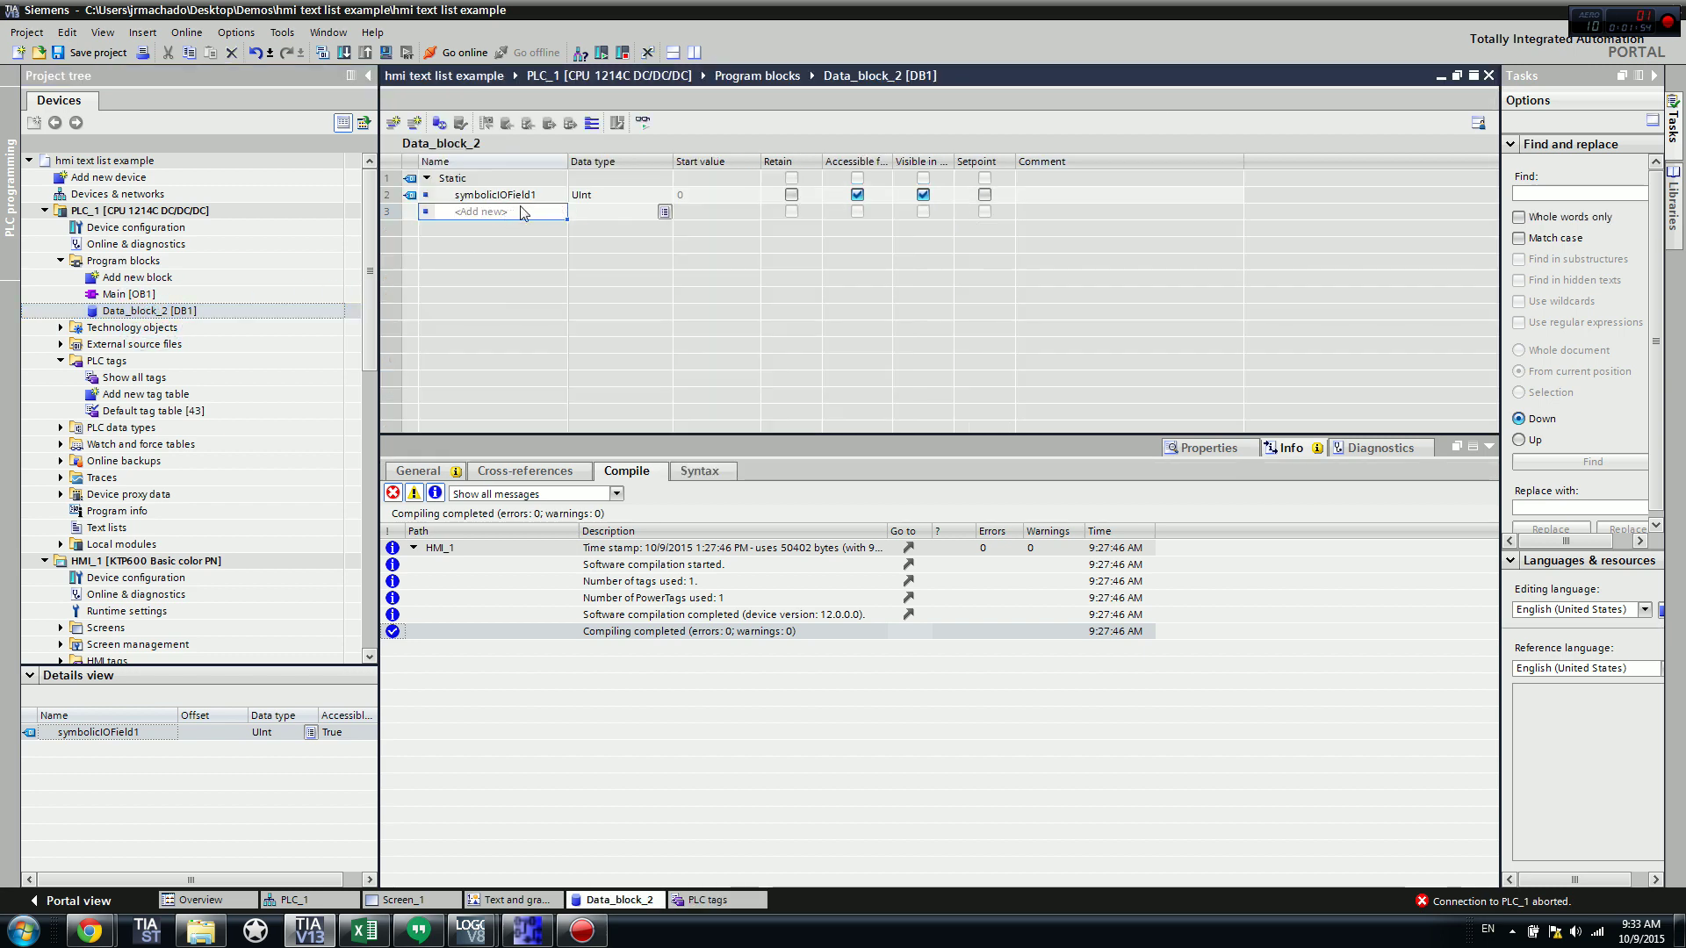
# Step: Open Screen_1 of HMI_1 and place a symbolic I/O field in the upper middle of the screen
pyautogui.moveTo(369, 305); pyautogui.dragTo(369, 373)
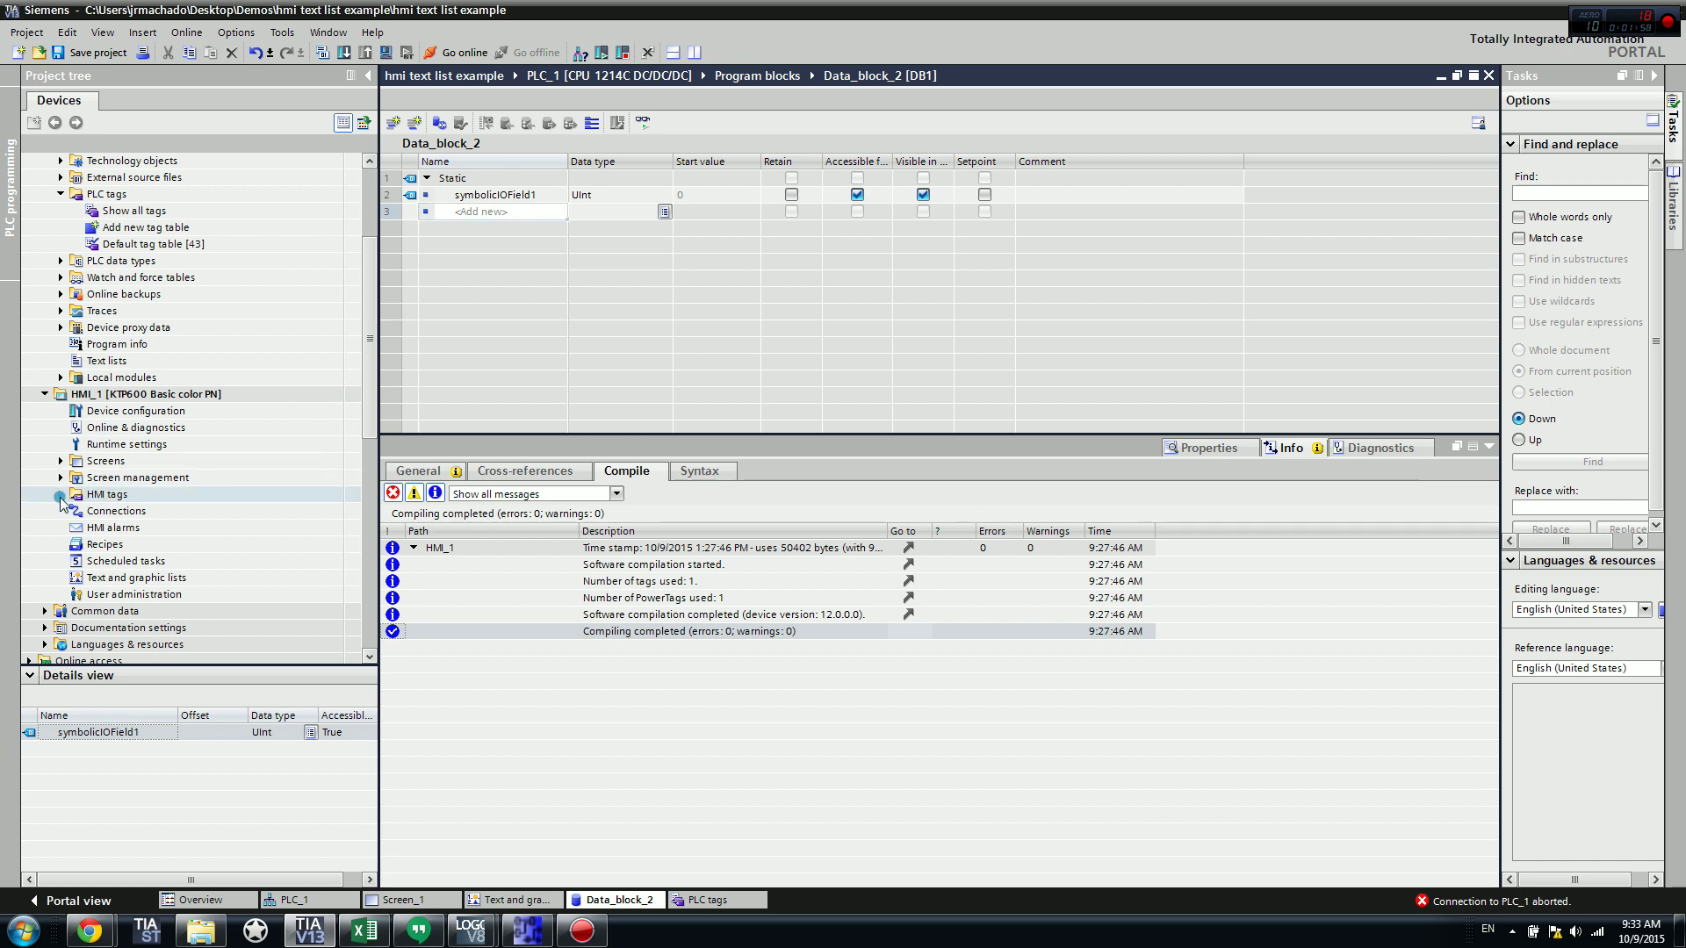
pyautogui.click(61, 494)
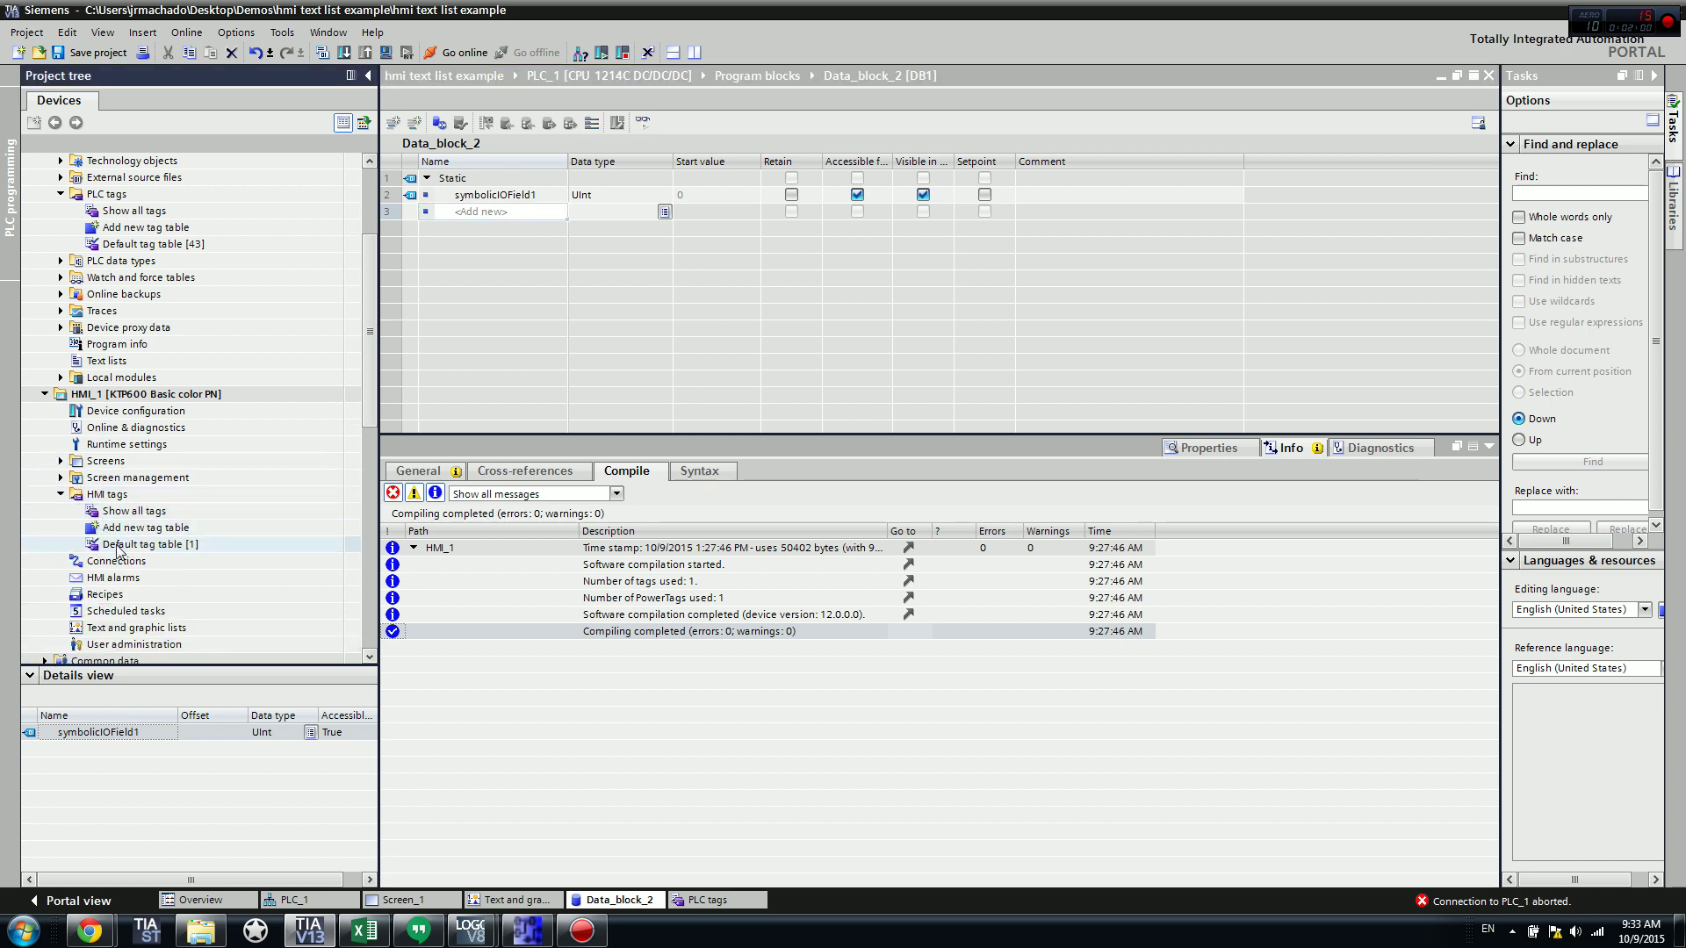
pyautogui.scroll(-3, 150, 400)
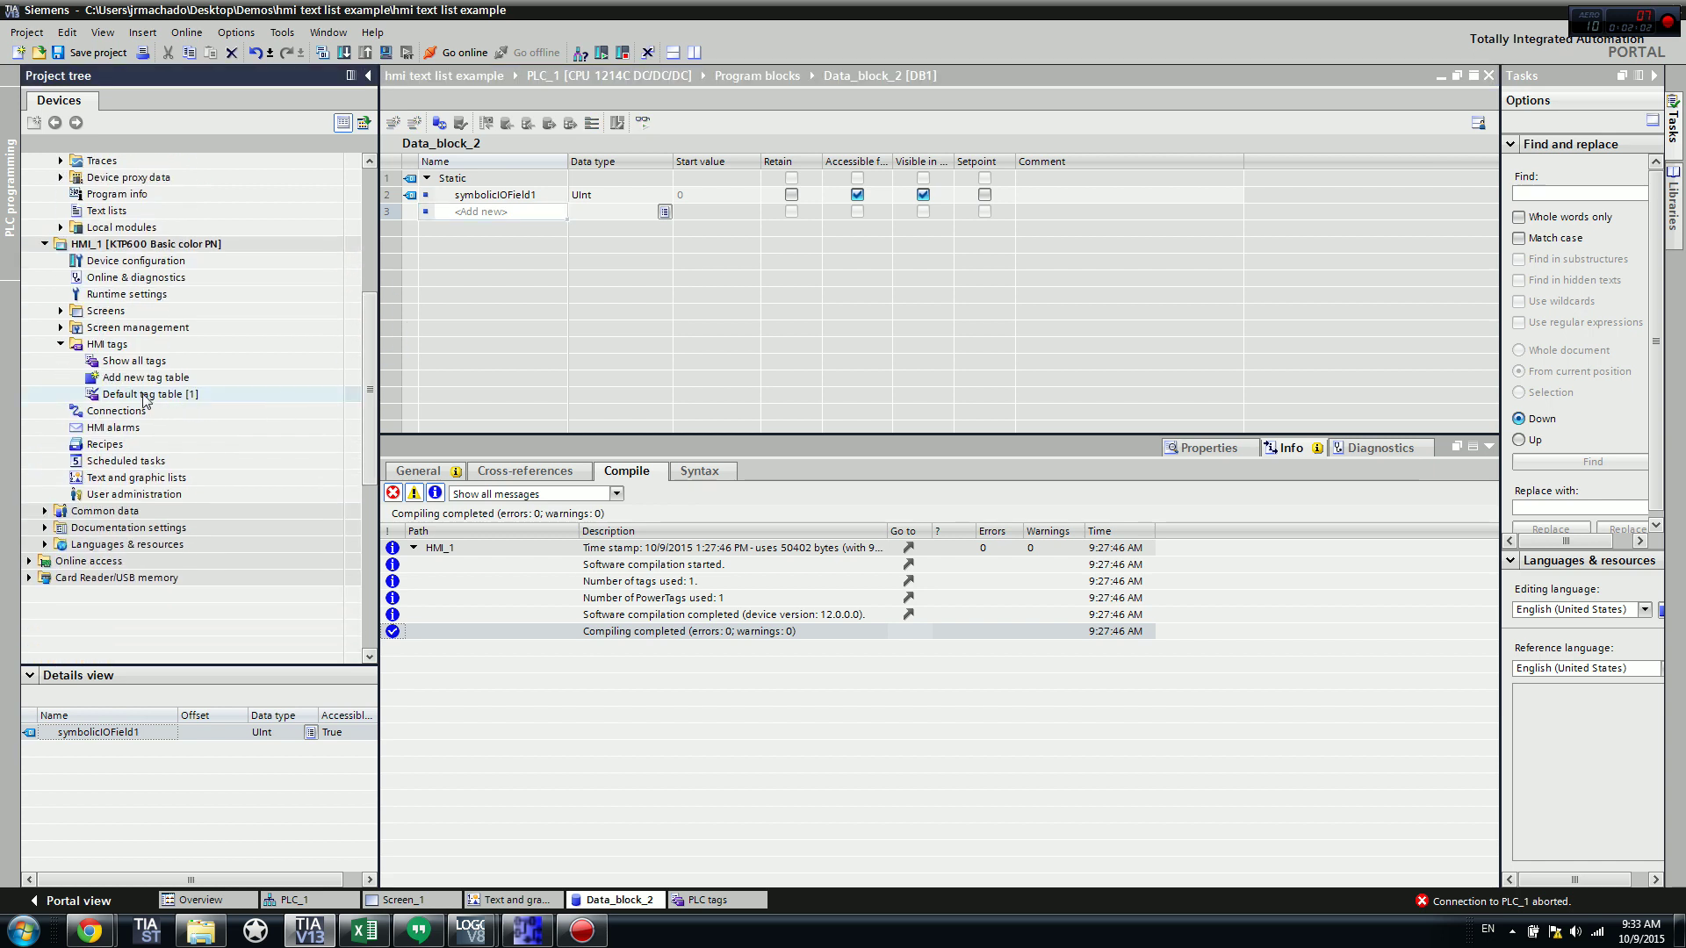
pyautogui.click(60, 311)
pyautogui.click(130, 344)
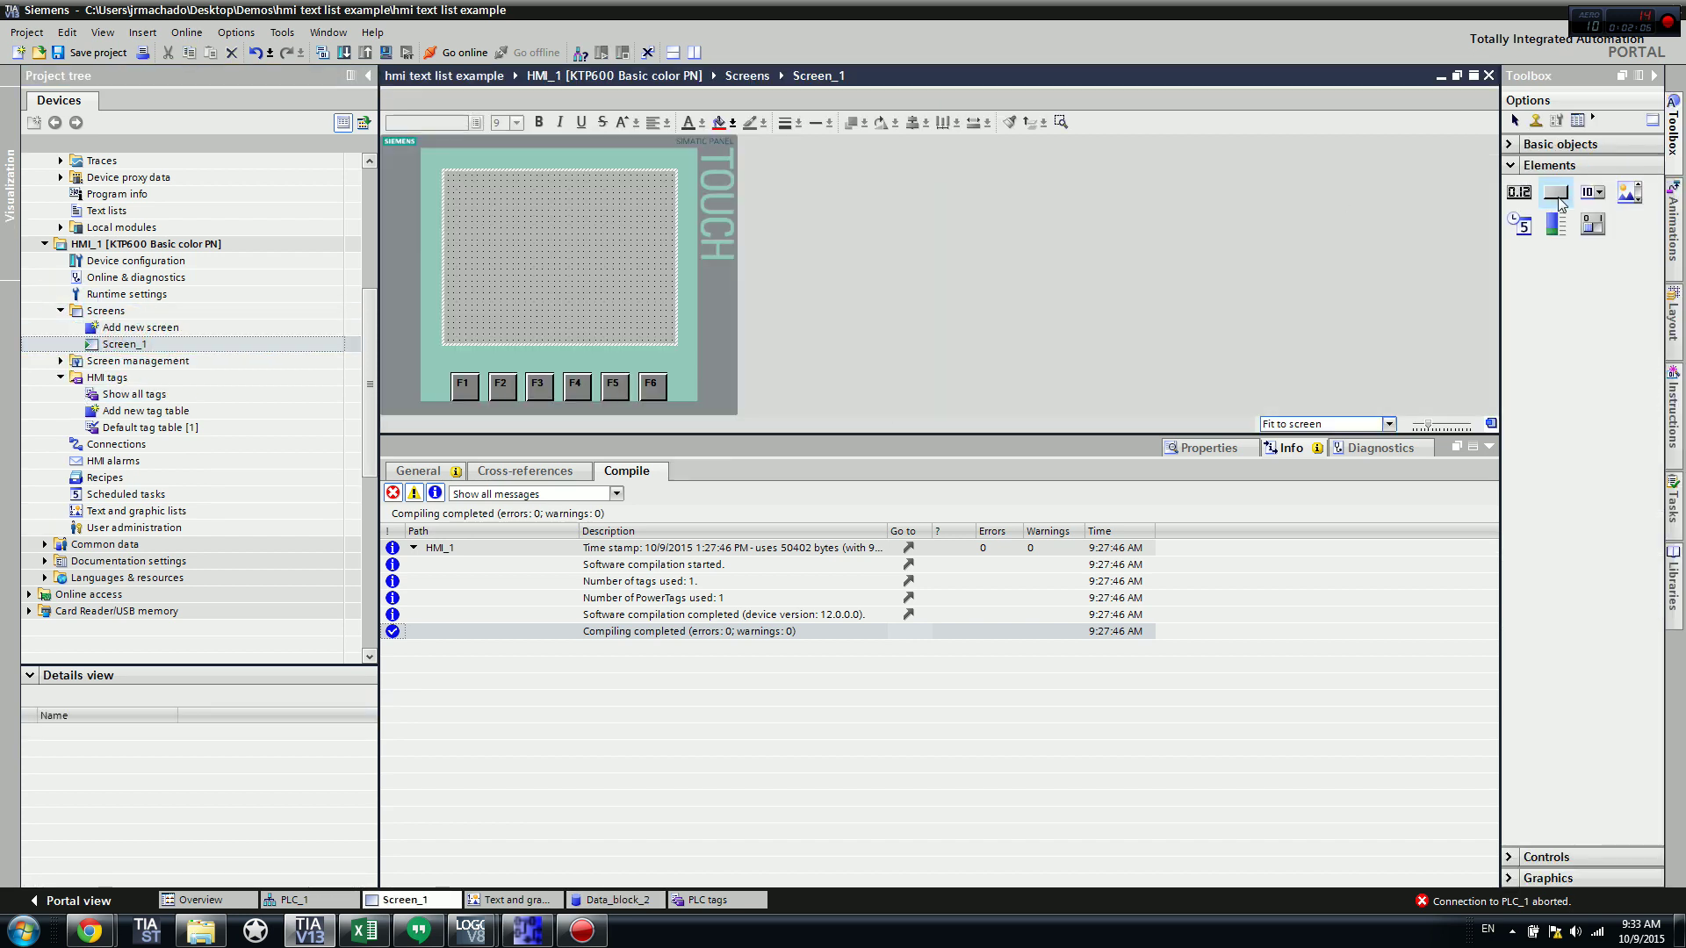
pyautogui.moveTo(1592, 191); pyautogui.dragTo(551, 218)
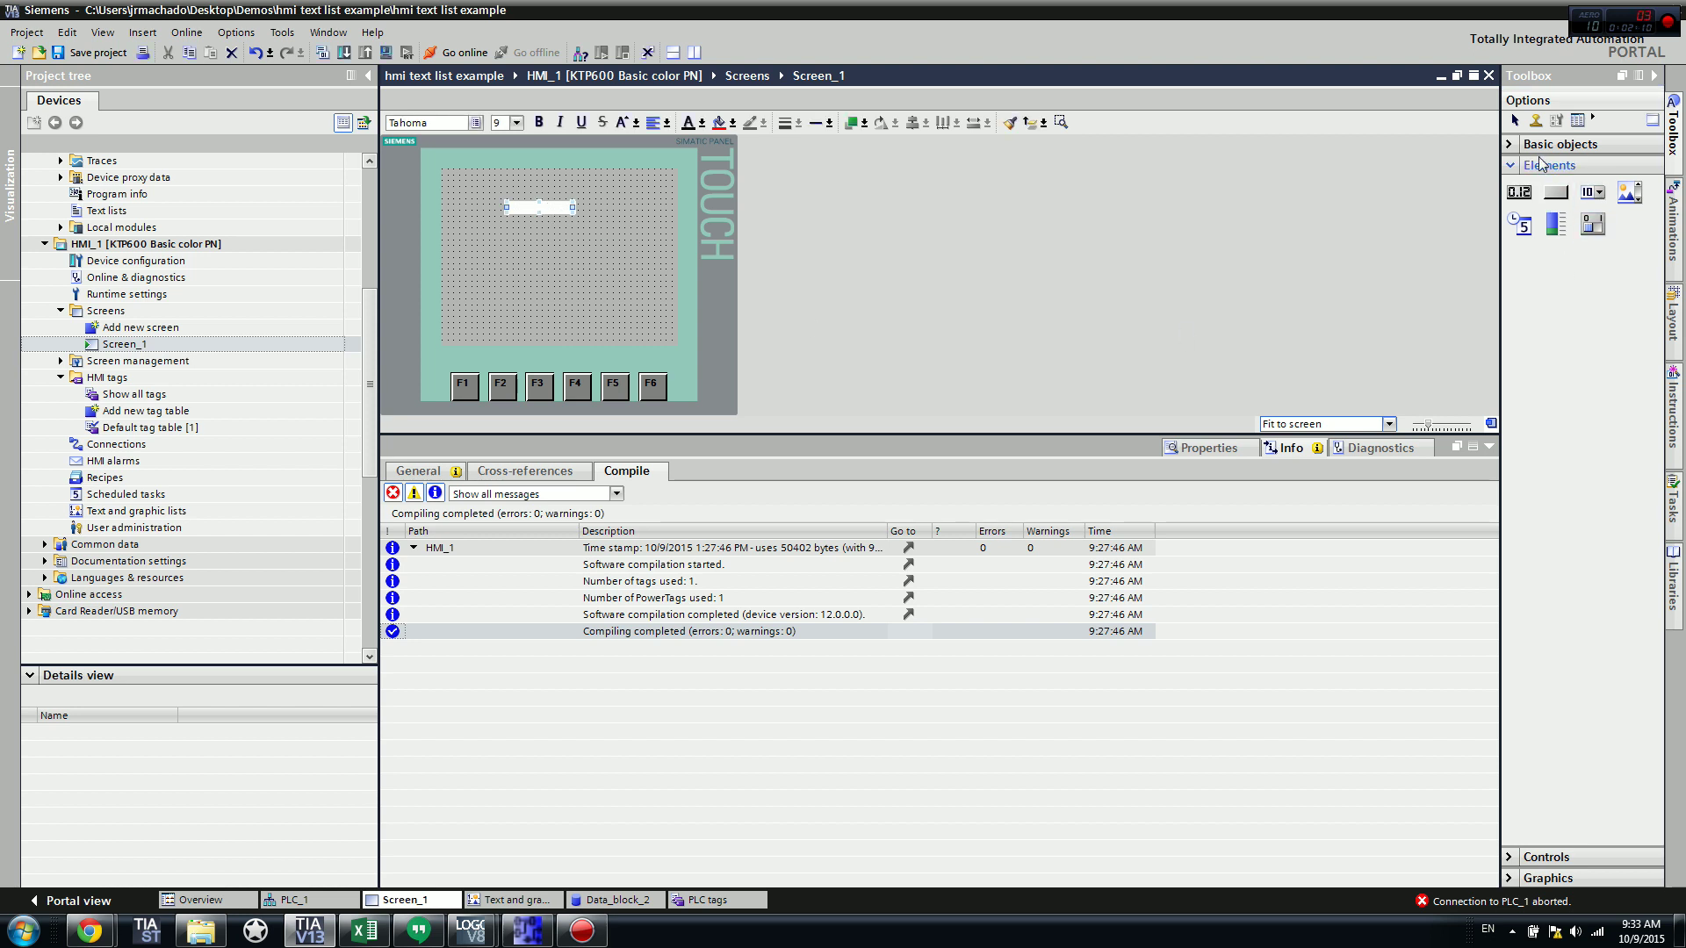
# Step: Add a text label reading "DB Values" and position it directly above the symbolic I/O field
pyautogui.click(1572, 144)
pyautogui.moveTo(1524, 211); pyautogui.dragTo(551, 209)
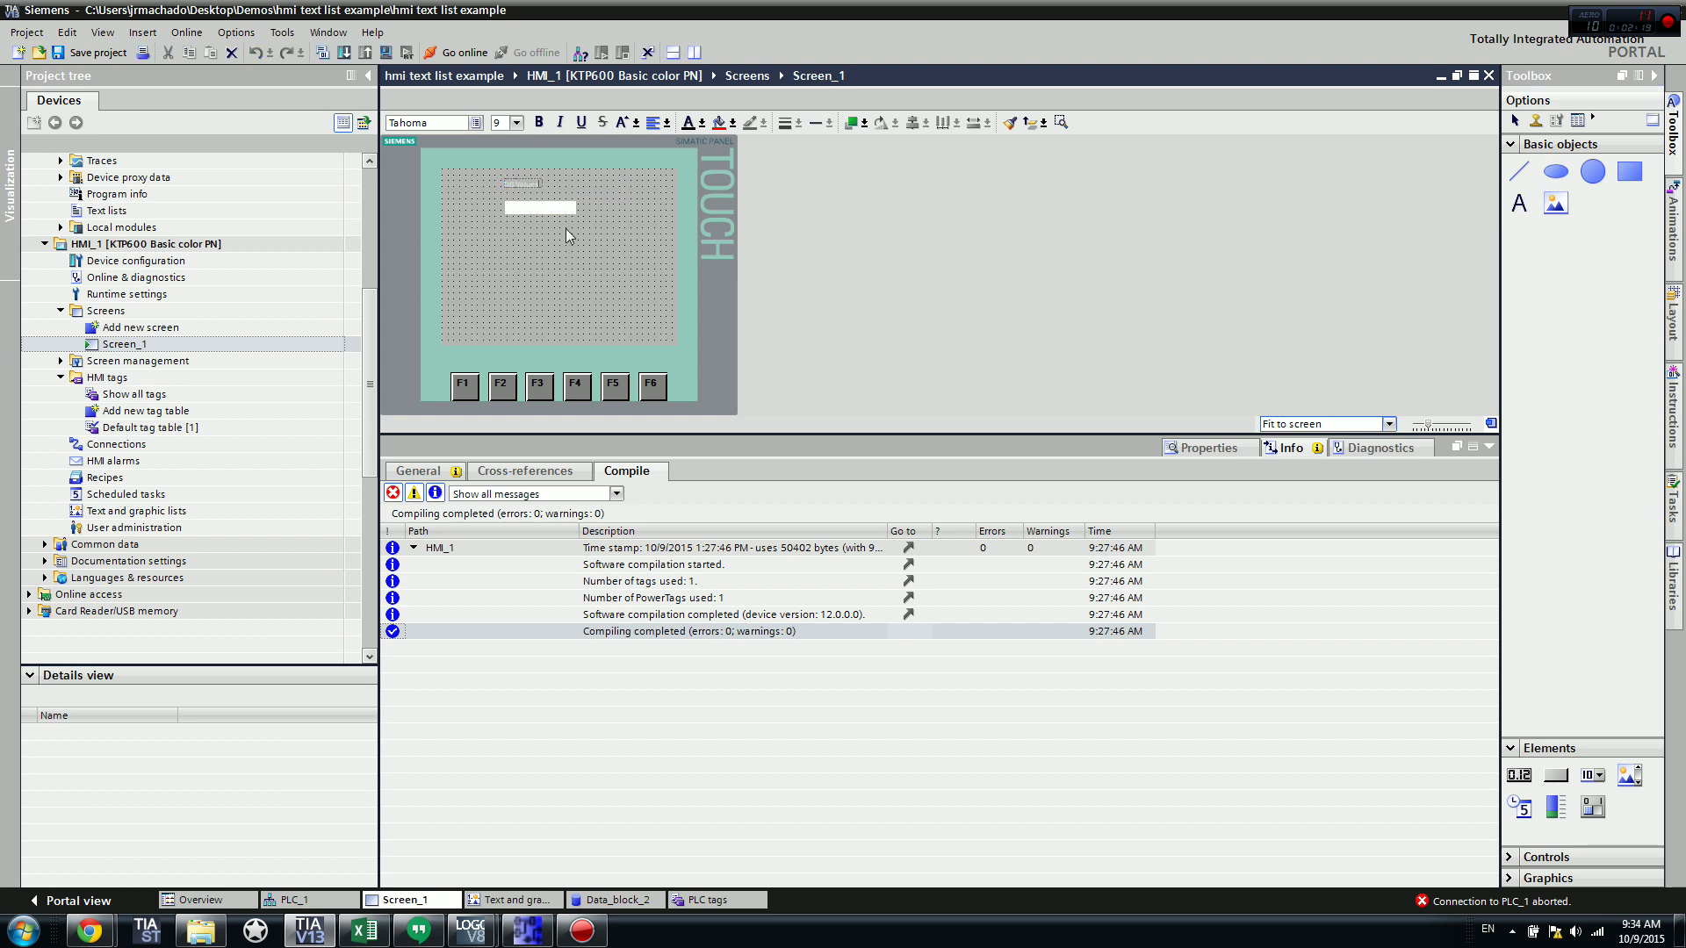
pyautogui.click(527, 180)
pyautogui.moveTo(527, 180); pyautogui.dragTo(533, 193)
# Step: Add a "Memory Values" text label lower on the screen and place a second symbolic I/O field directly beneath it
pyautogui.click(1519, 203)
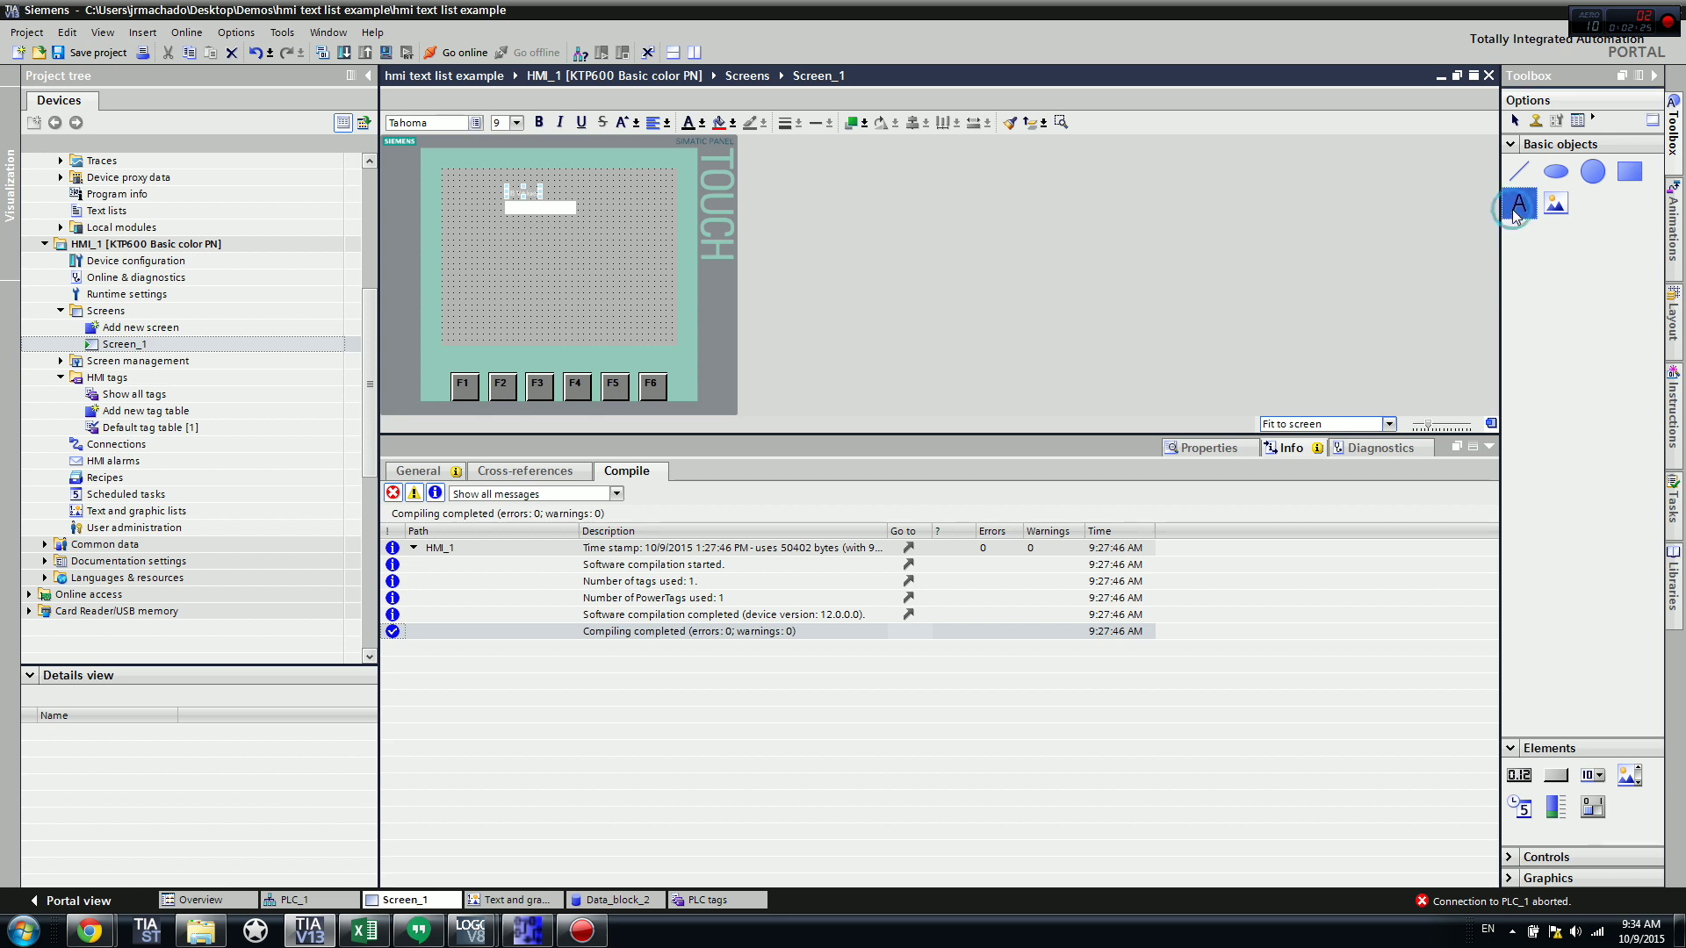
pyautogui.click(491, 256)
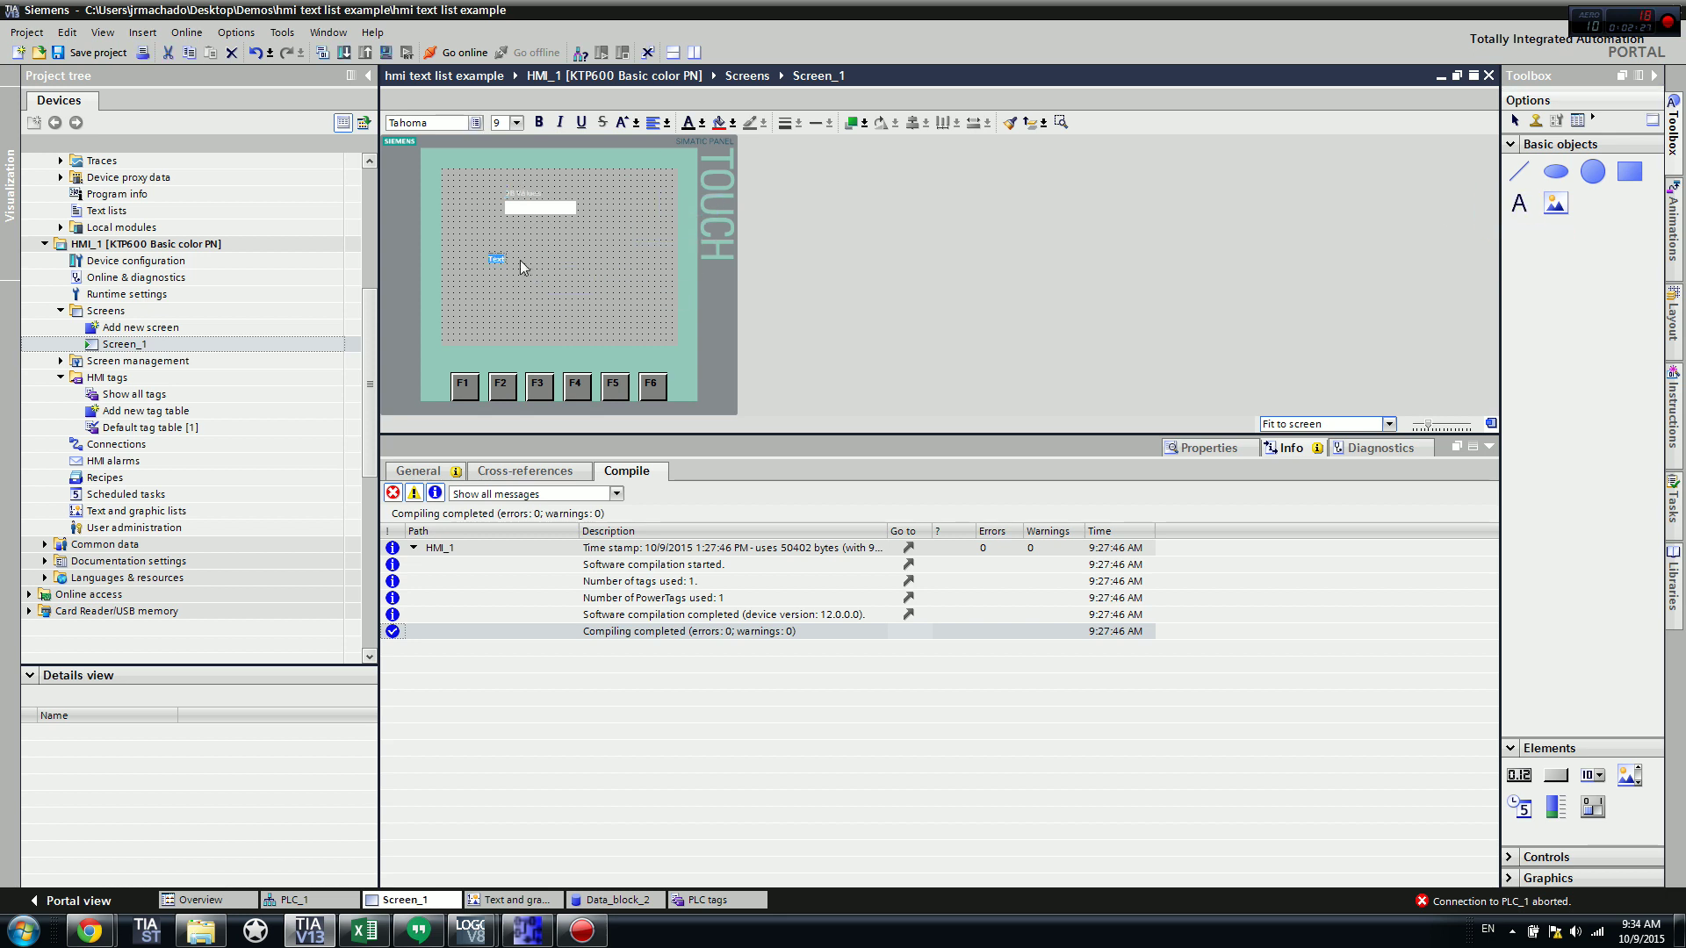
pyautogui.write('Text')
pyautogui.click(1550, 144)
pyautogui.click(1561, 195)
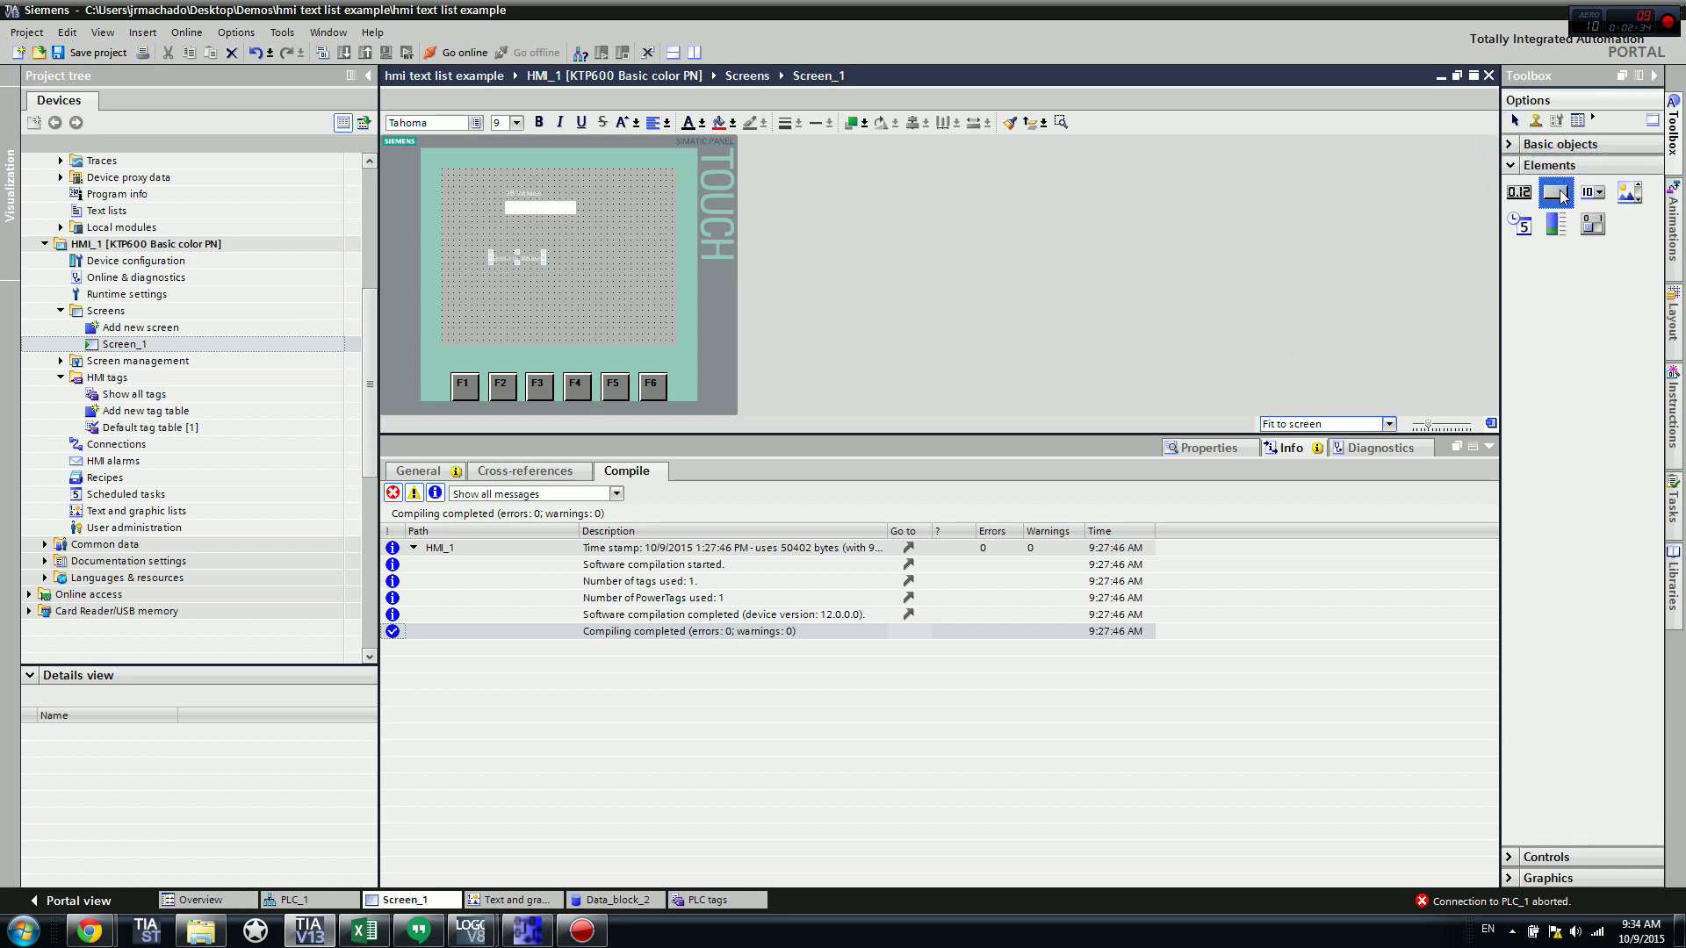
pyautogui.moveTo(1589, 198); pyautogui.dragTo(532, 276)
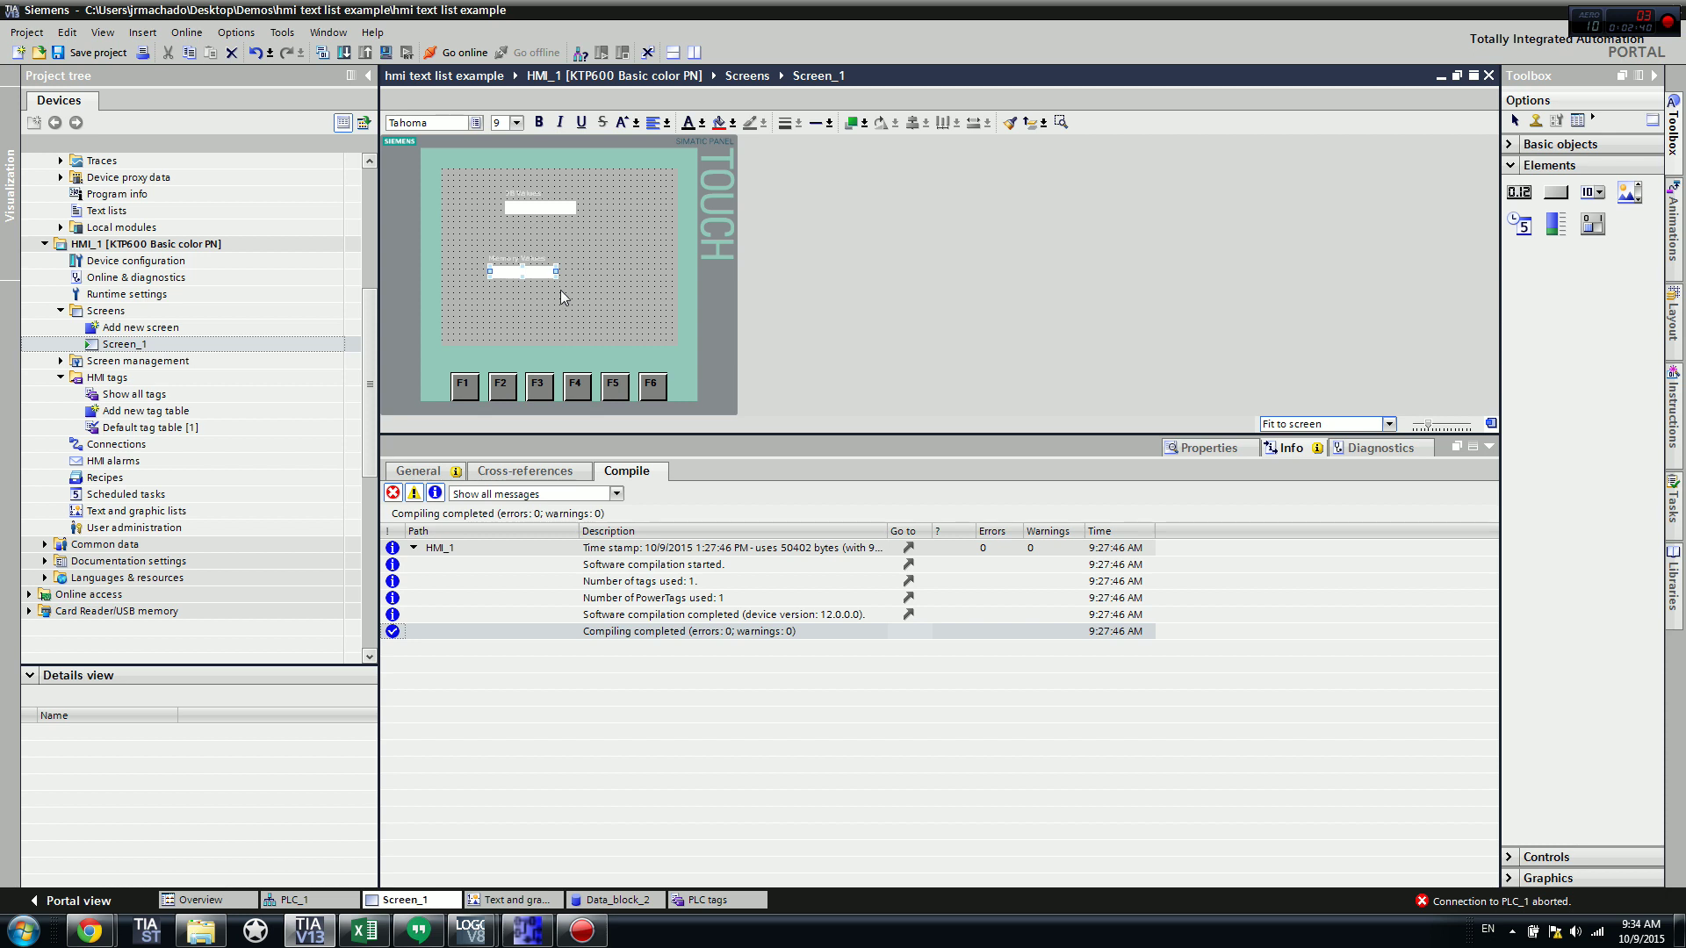
# Step: Move the "Memory Values" label and its symbolic I/O field up, roughly aligned below the first field
pyautogui.scroll(2, 505, 282)
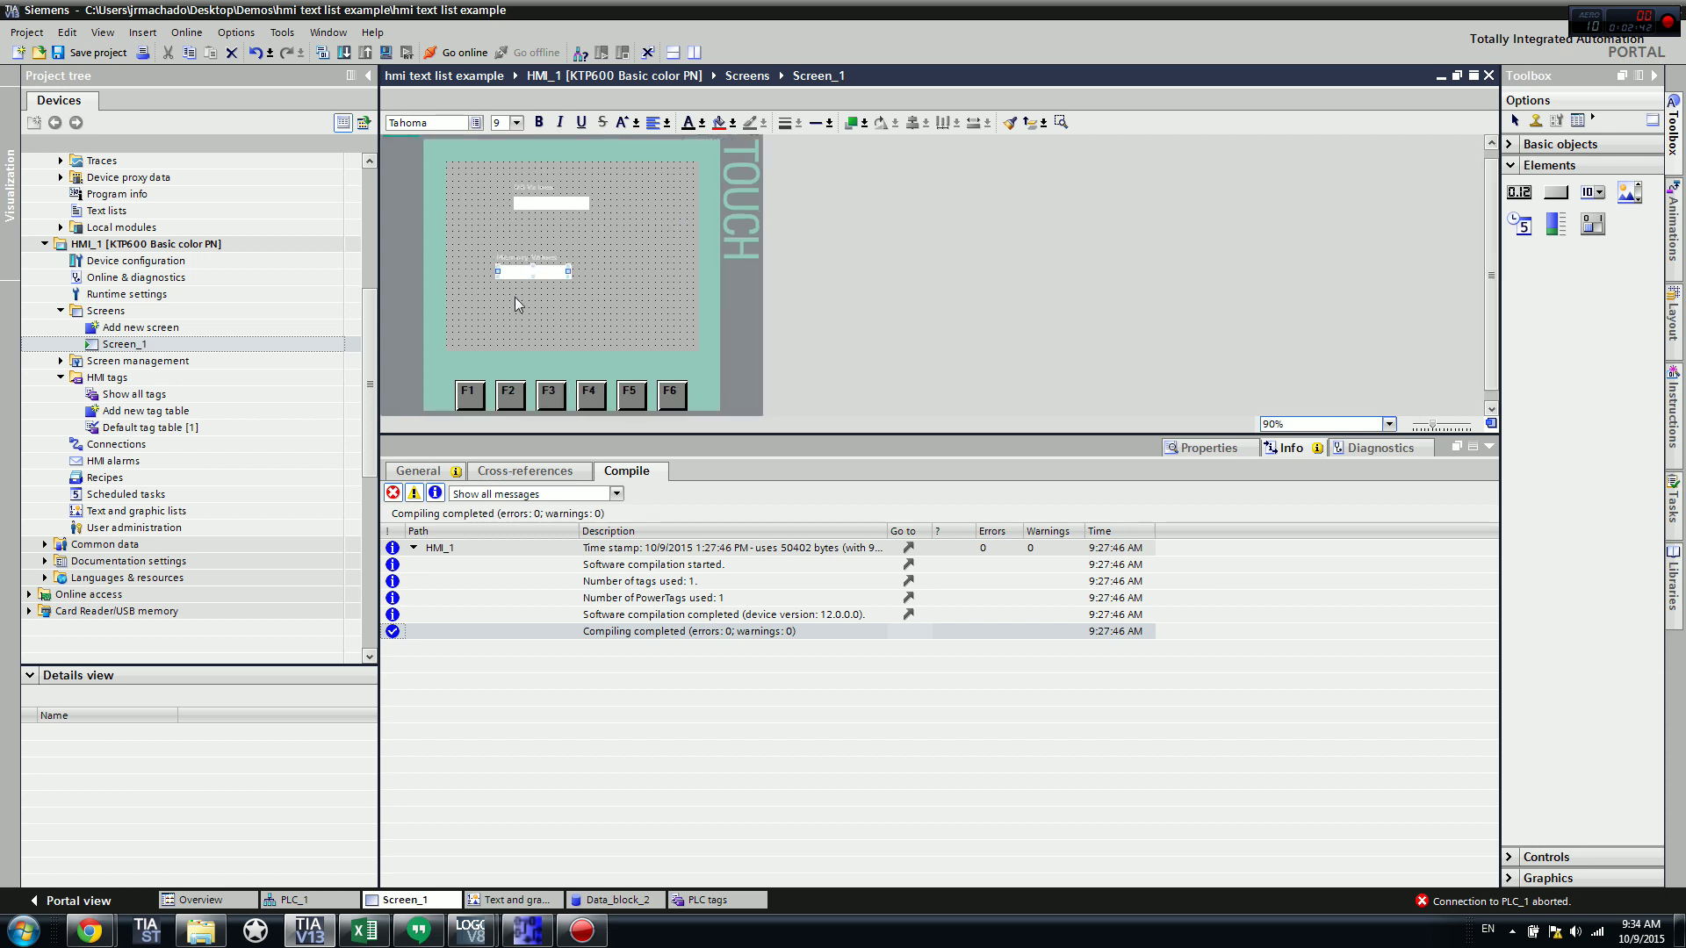
pyautogui.moveTo(553, 279); pyautogui.dragTo(579, 255)
pyautogui.click(585, 302)
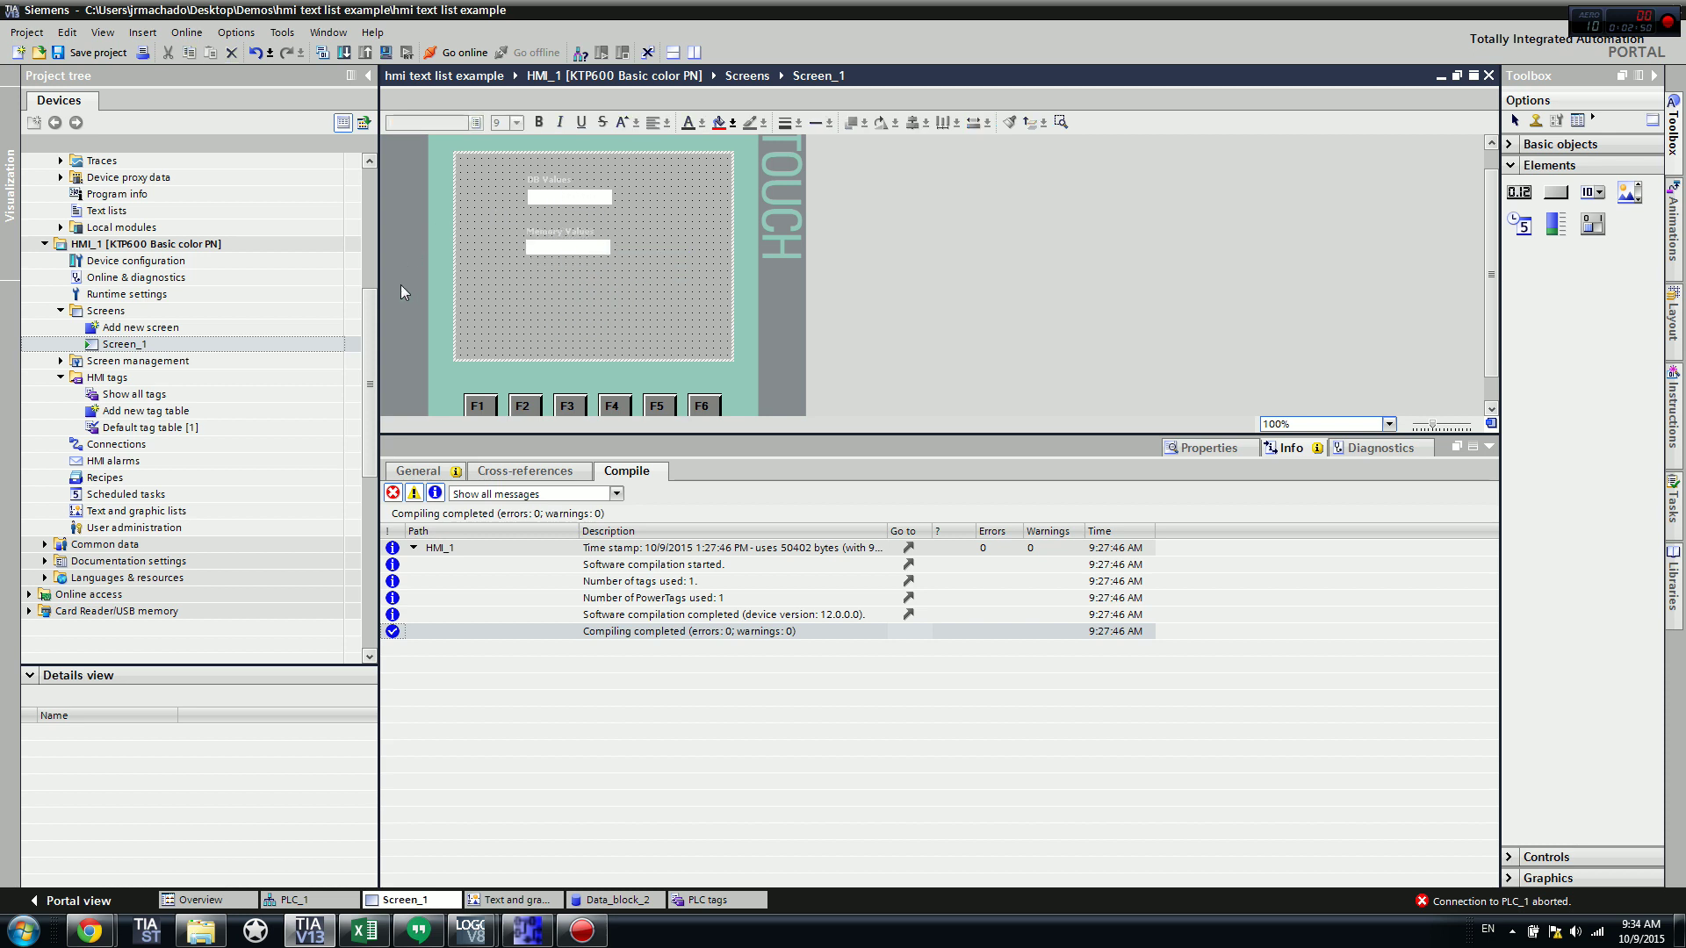
# Step: Link the symbolic I/O field under "DB Values" to the symbolicIOField1 tag of Data_block_2 in PLC_1
pyautogui.click(565, 196)
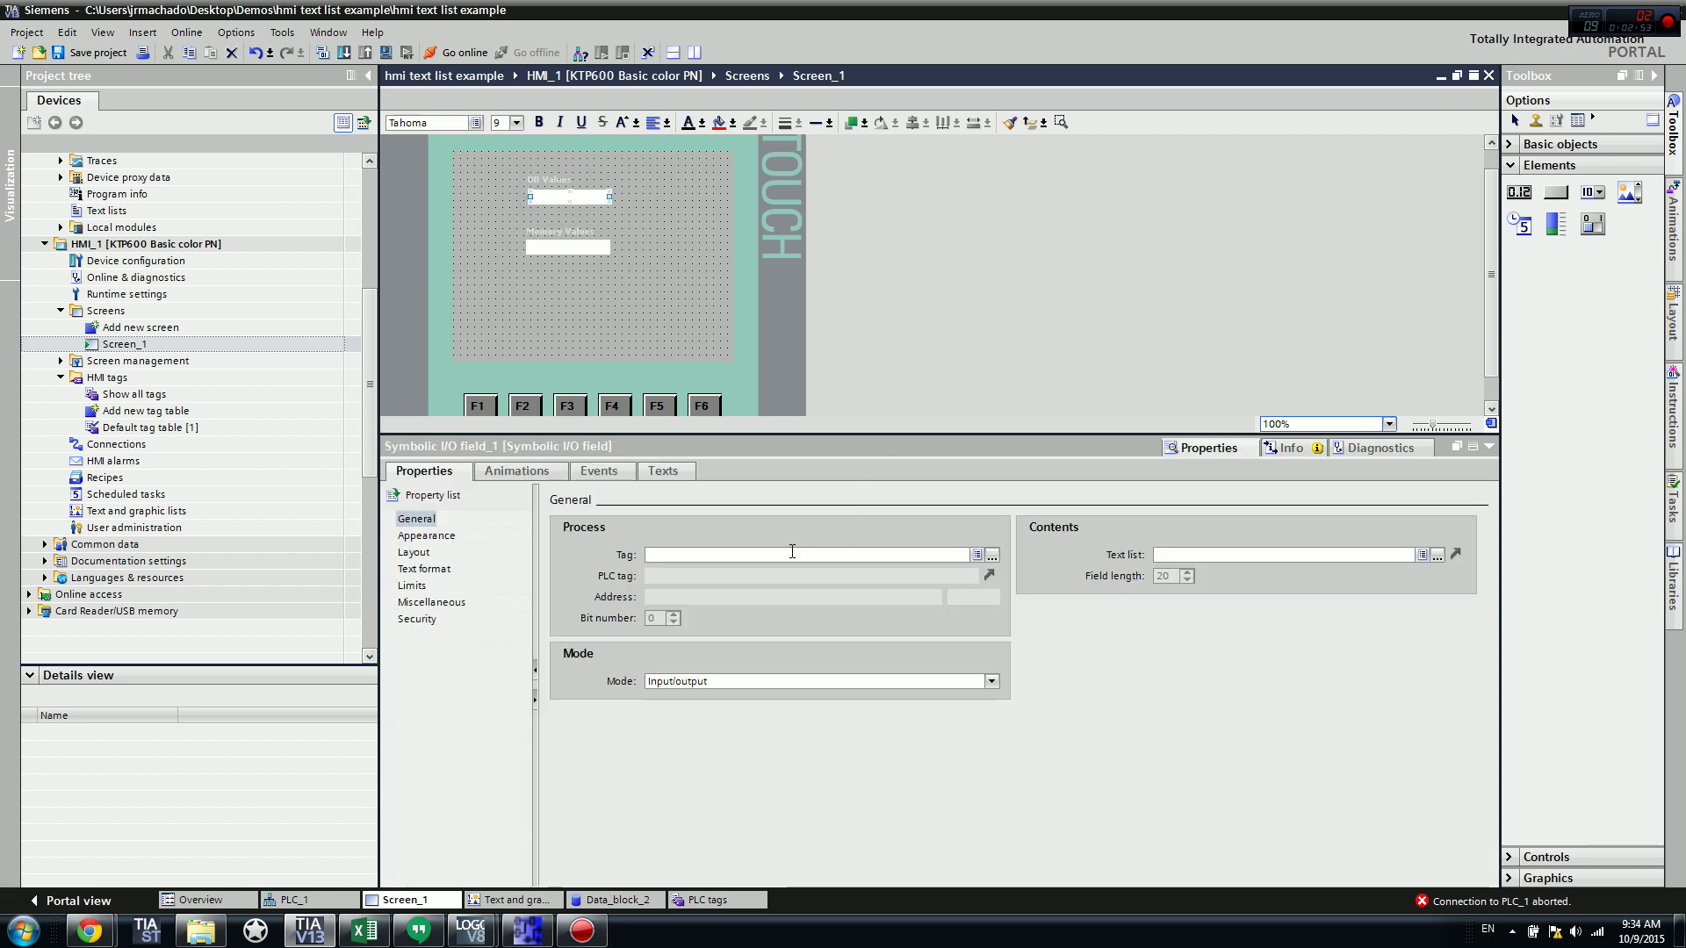
pyautogui.click(992, 555)
pyautogui.click(679, 634)
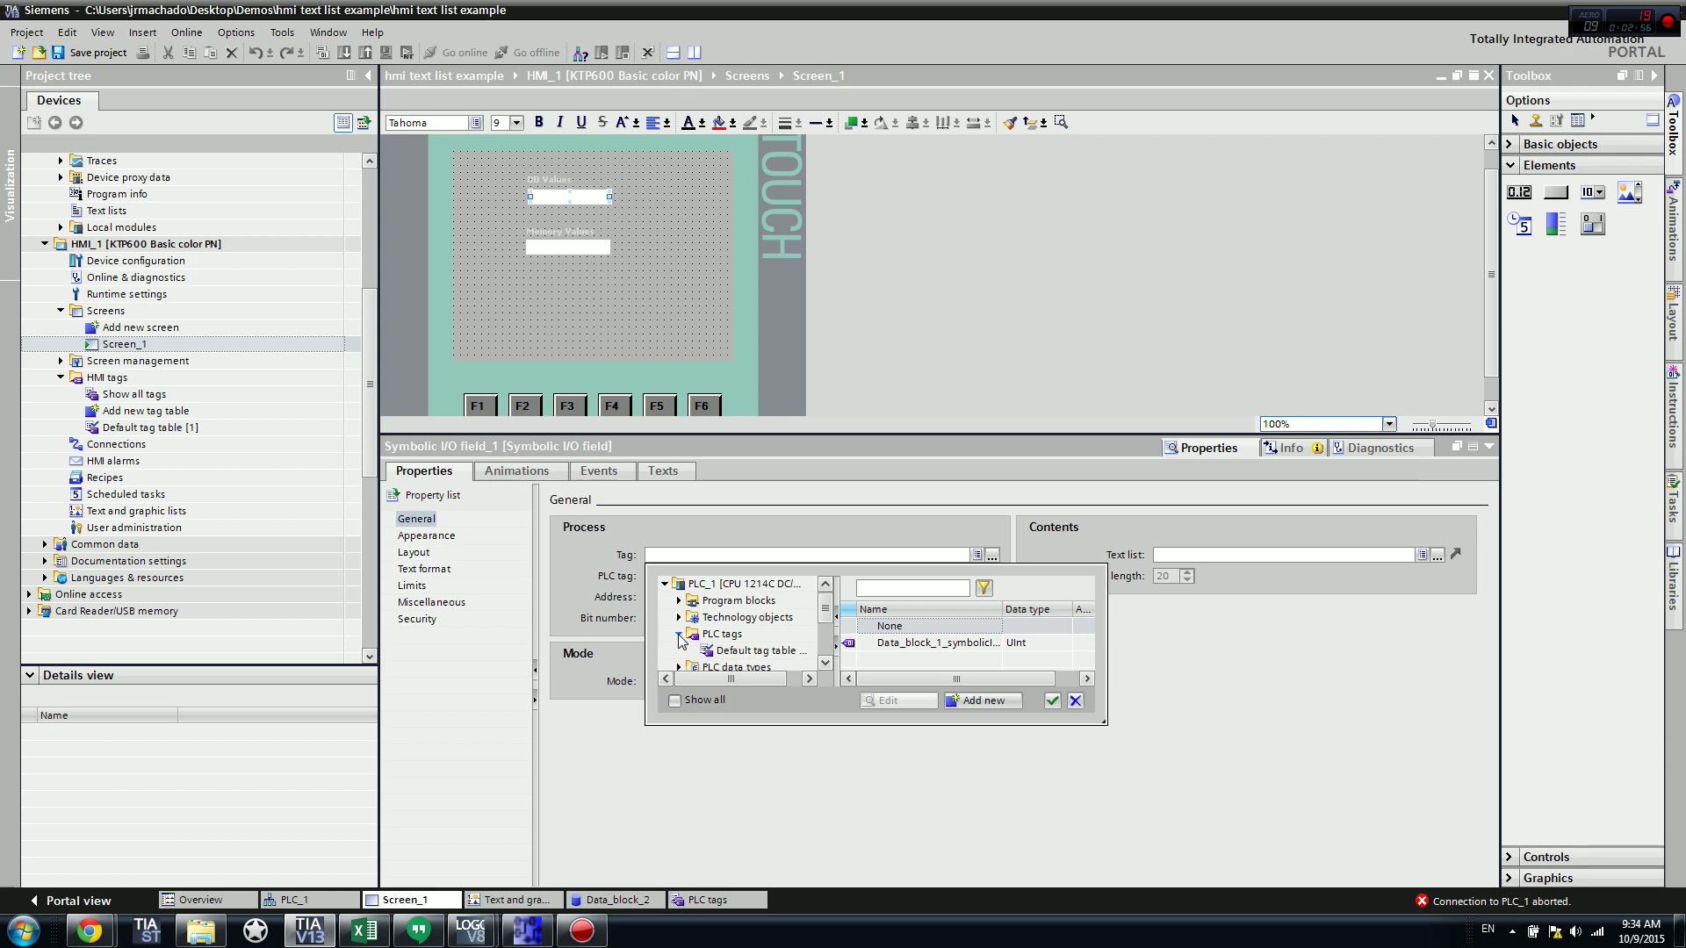
pyautogui.scroll(-1, 826, 630)
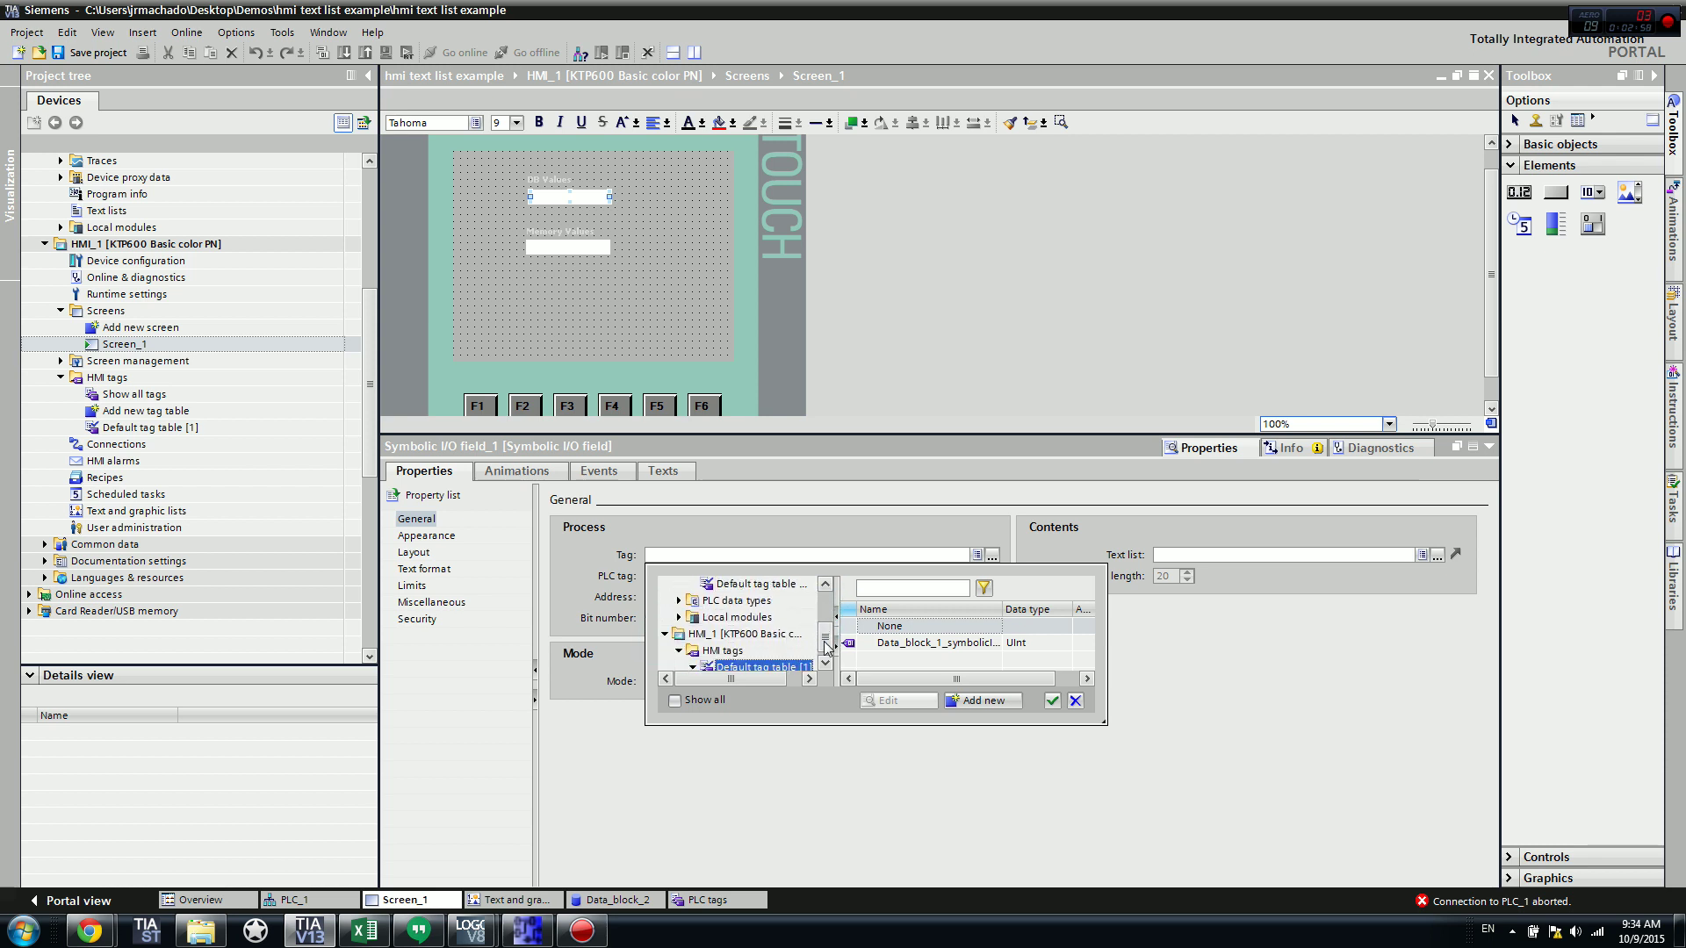
pyautogui.scroll(1, 825, 639)
pyautogui.click(679, 601)
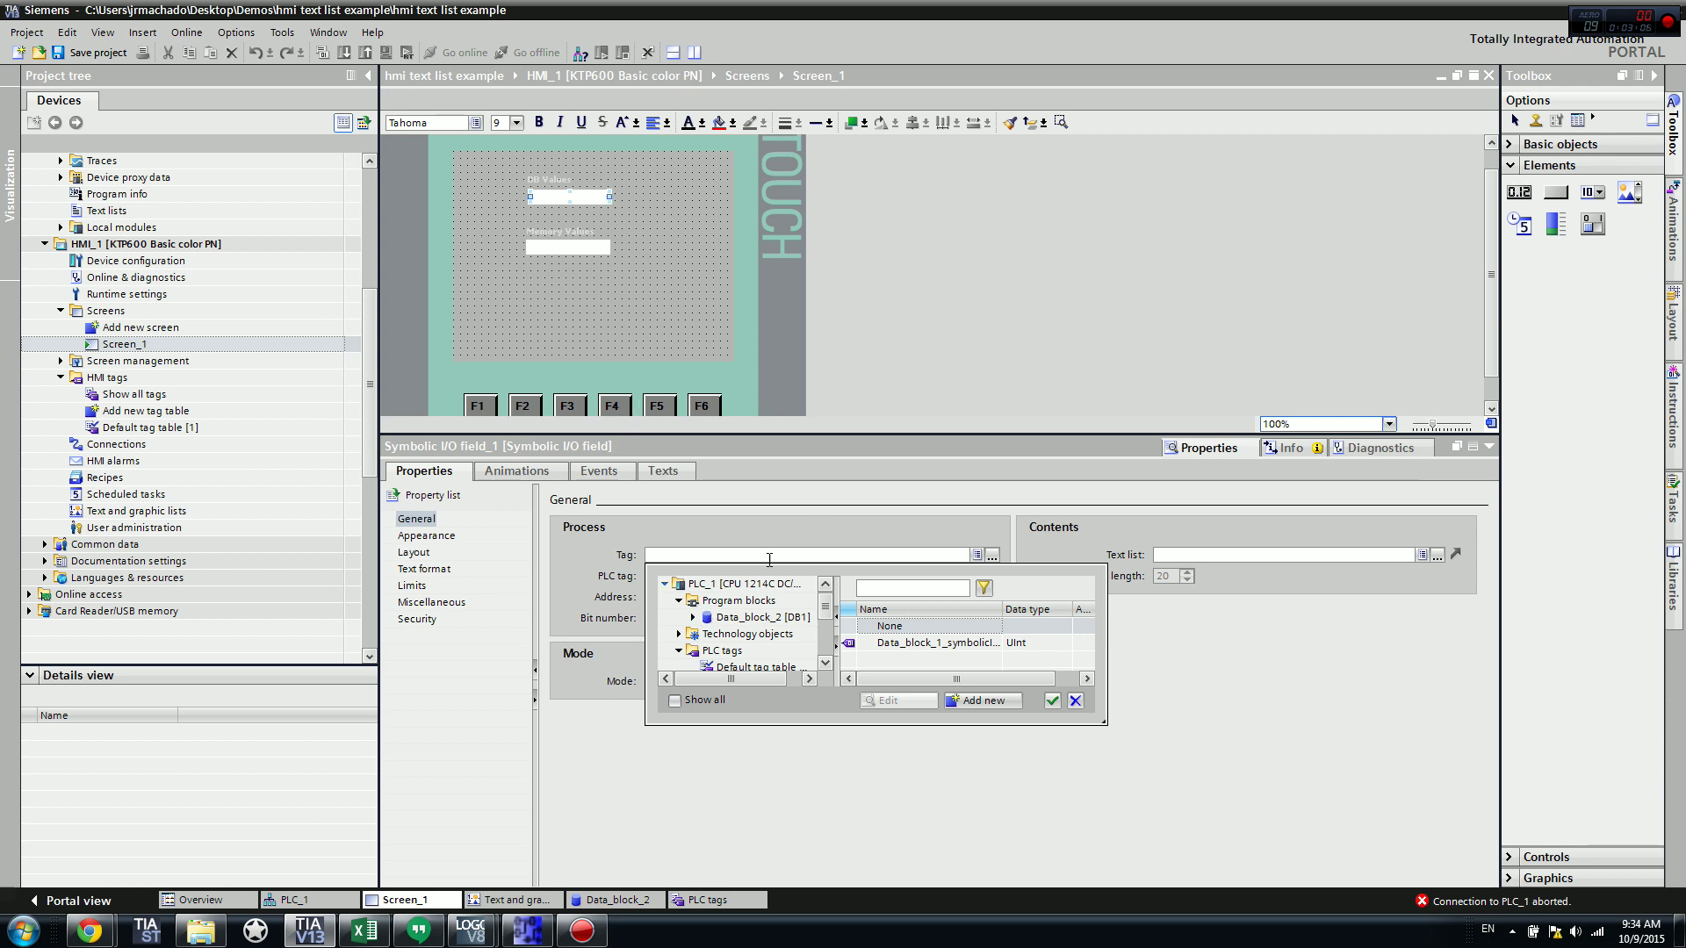
pyautogui.click(693, 617)
pyautogui.click(755, 617)
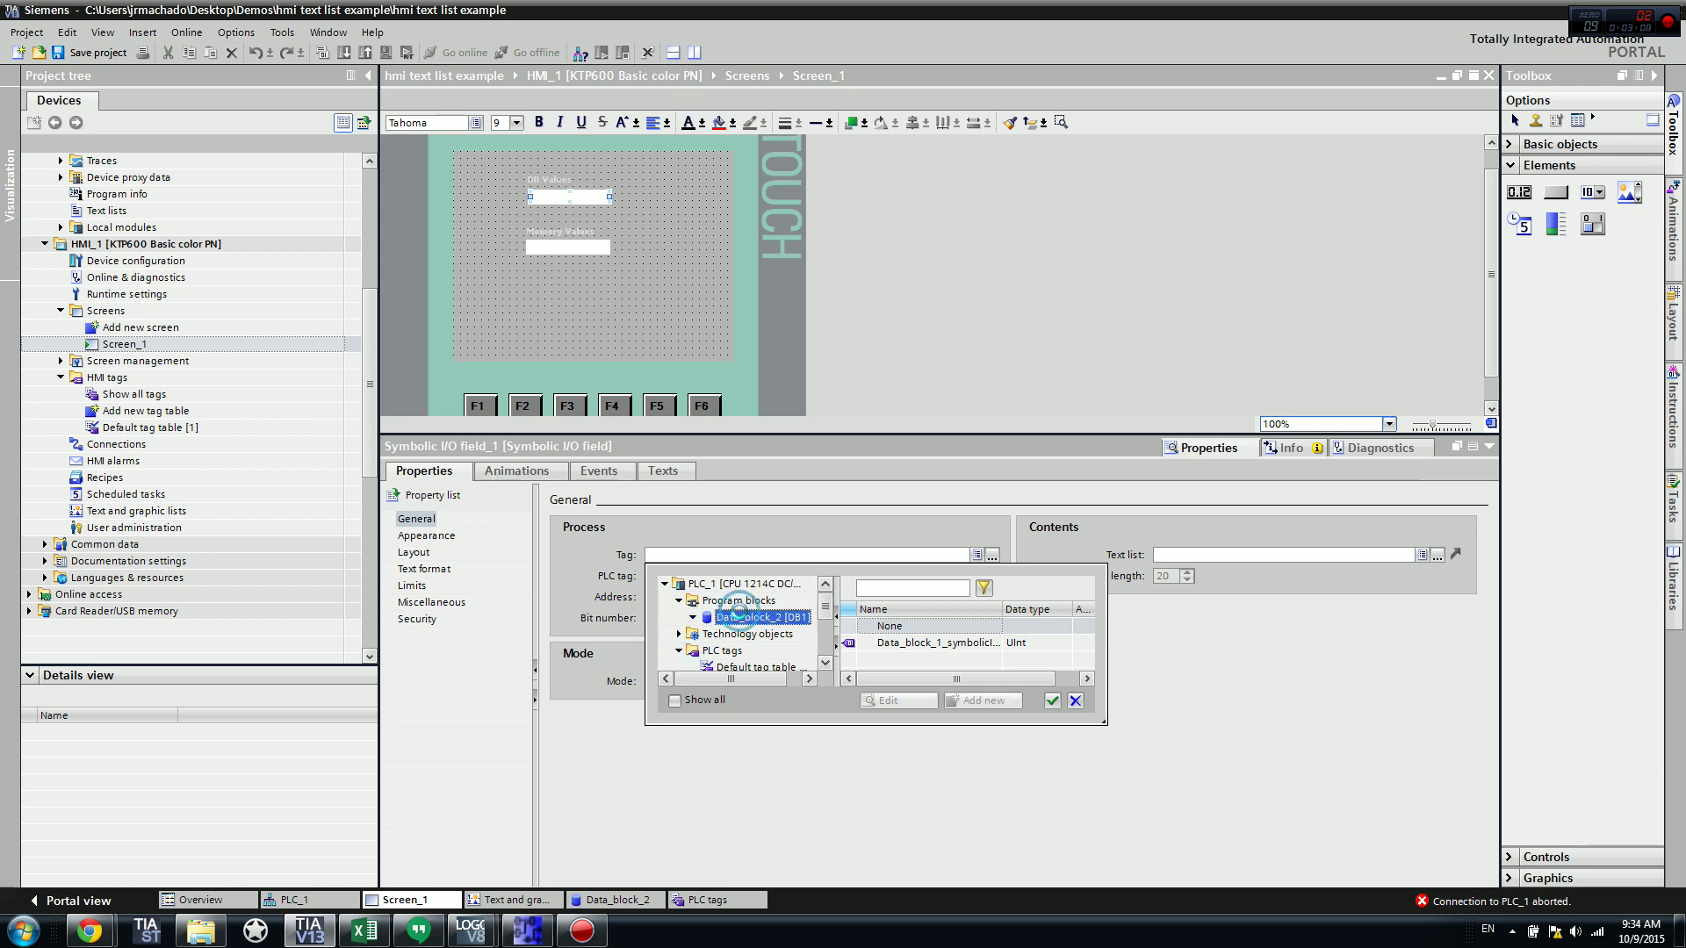
pyautogui.click(918, 642)
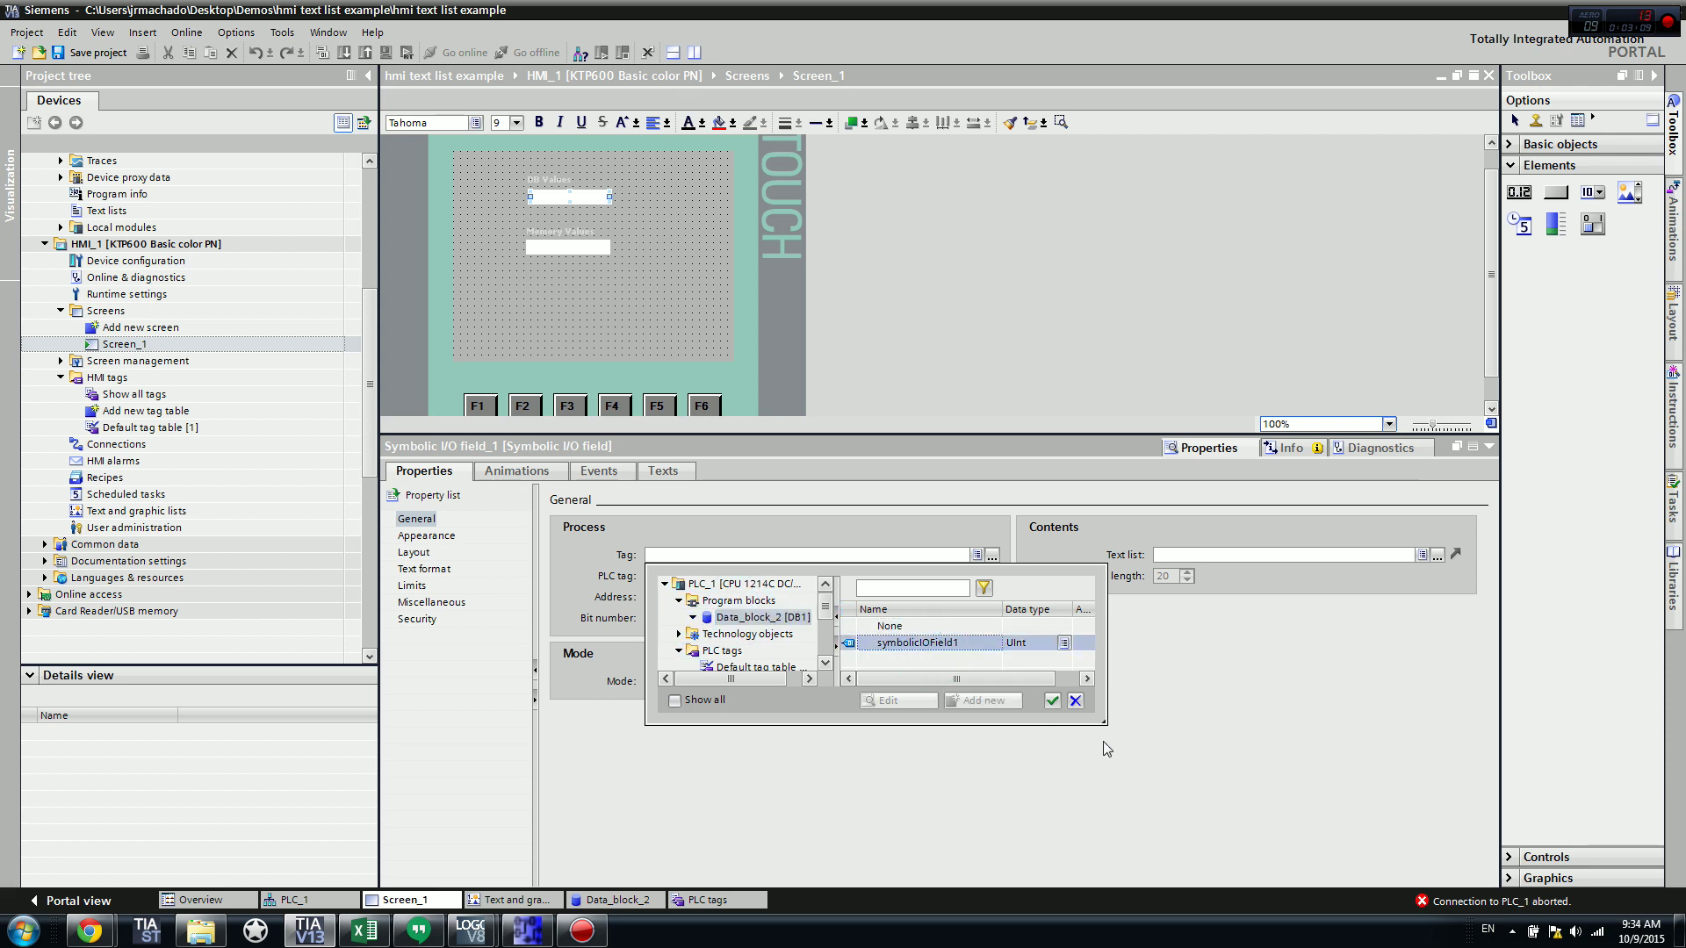
pyautogui.click(1051, 699)
# Step: Link the symbolic I/O field under "Memory Values" to the symbolicIOField2 tag from PLC_1's default tag table
pyautogui.click(586, 244)
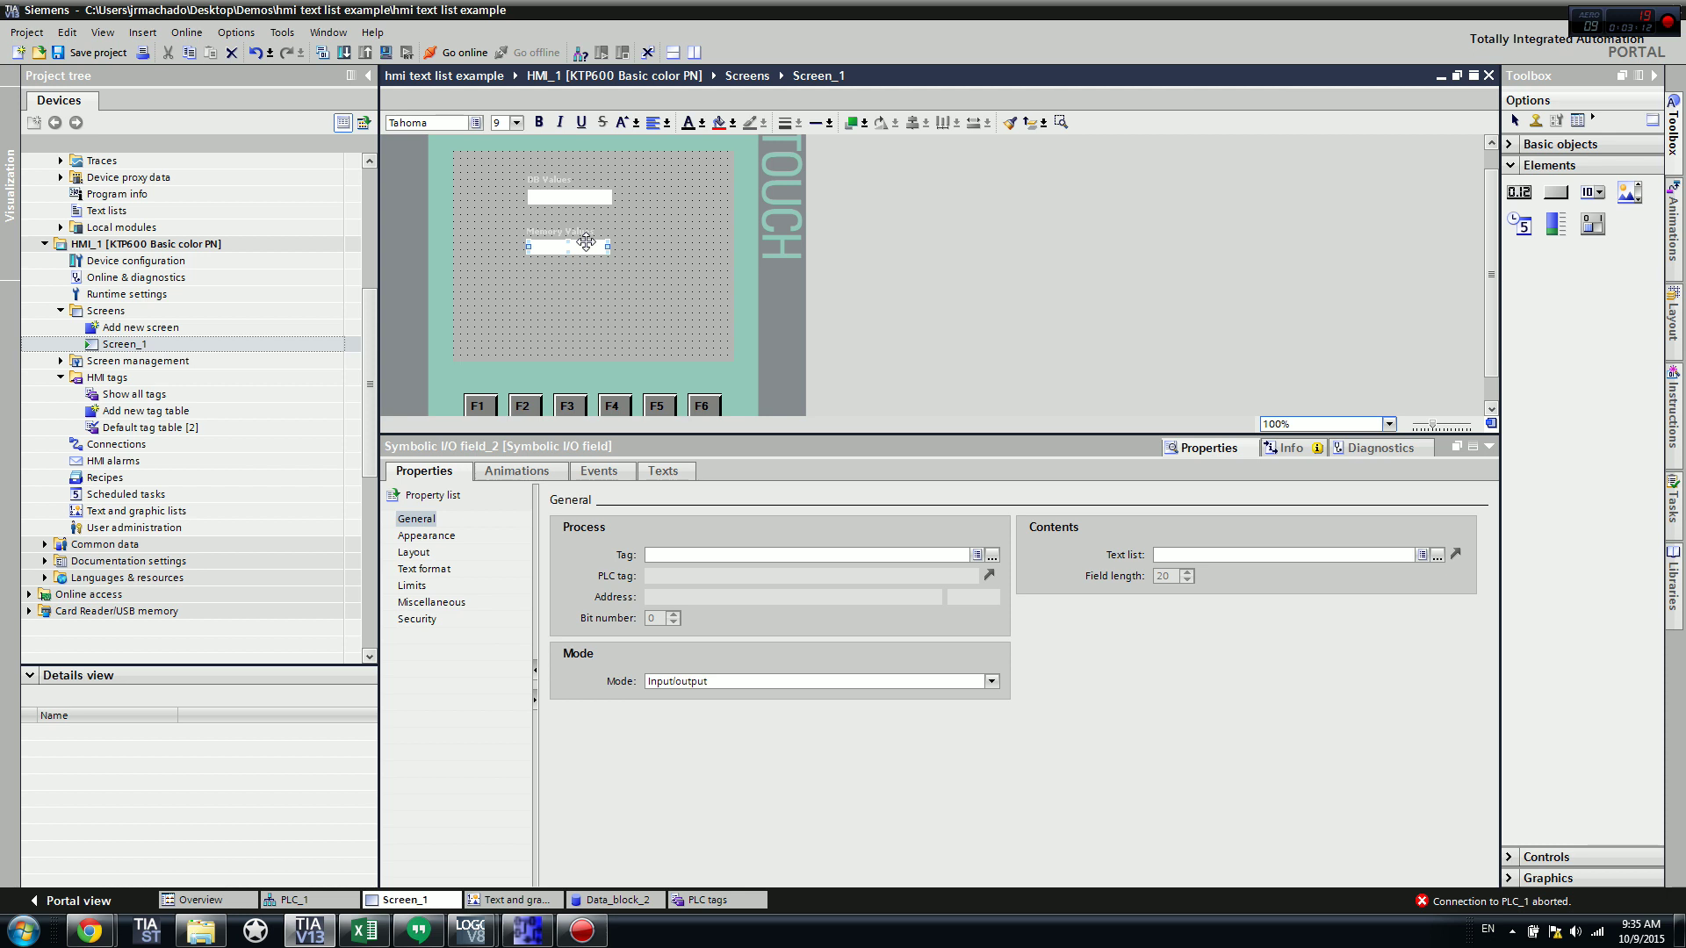
pyautogui.click(991, 554)
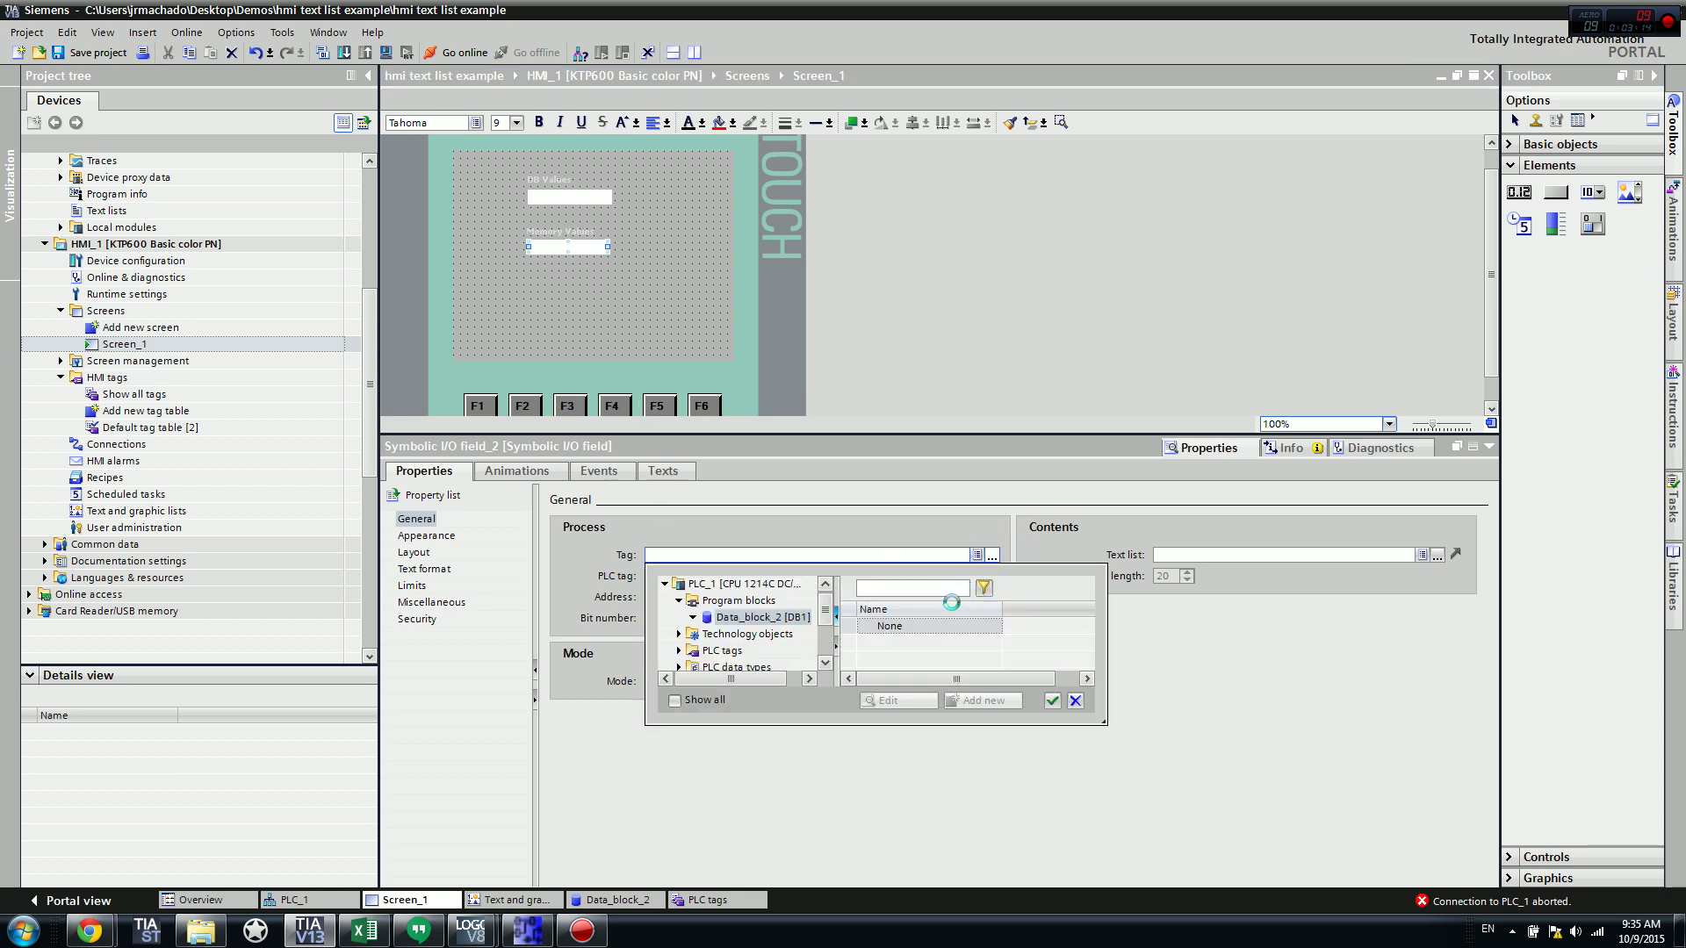
pyautogui.scroll(-1, 825, 621)
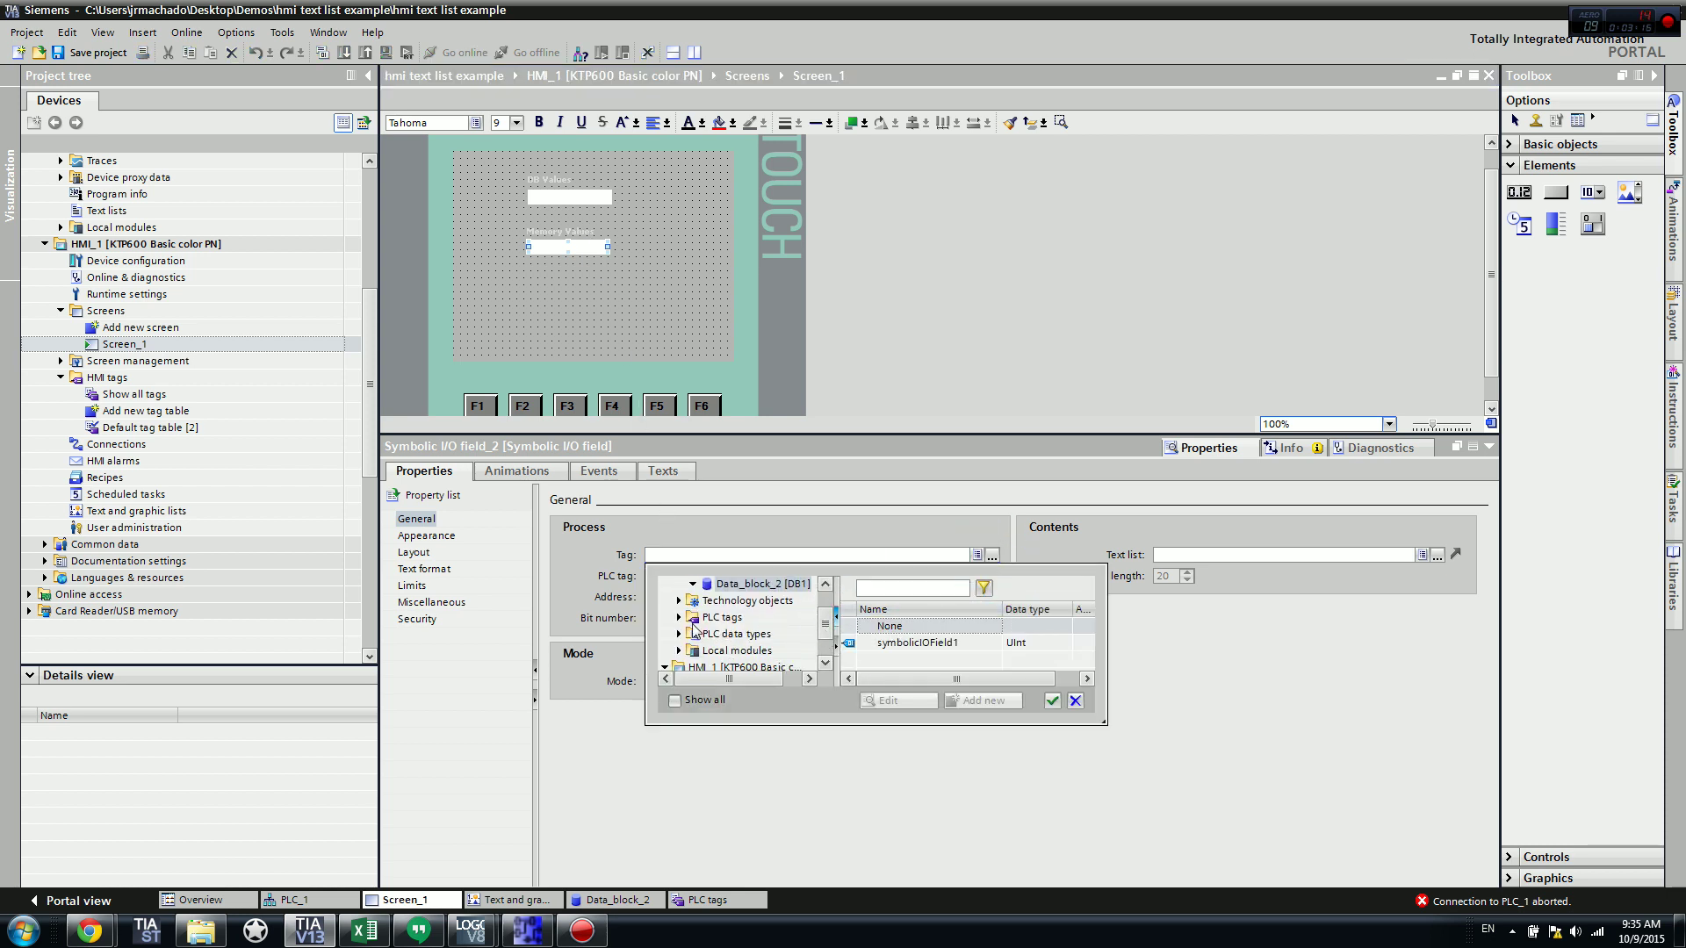
pyautogui.click(679, 619)
pyautogui.click(755, 634)
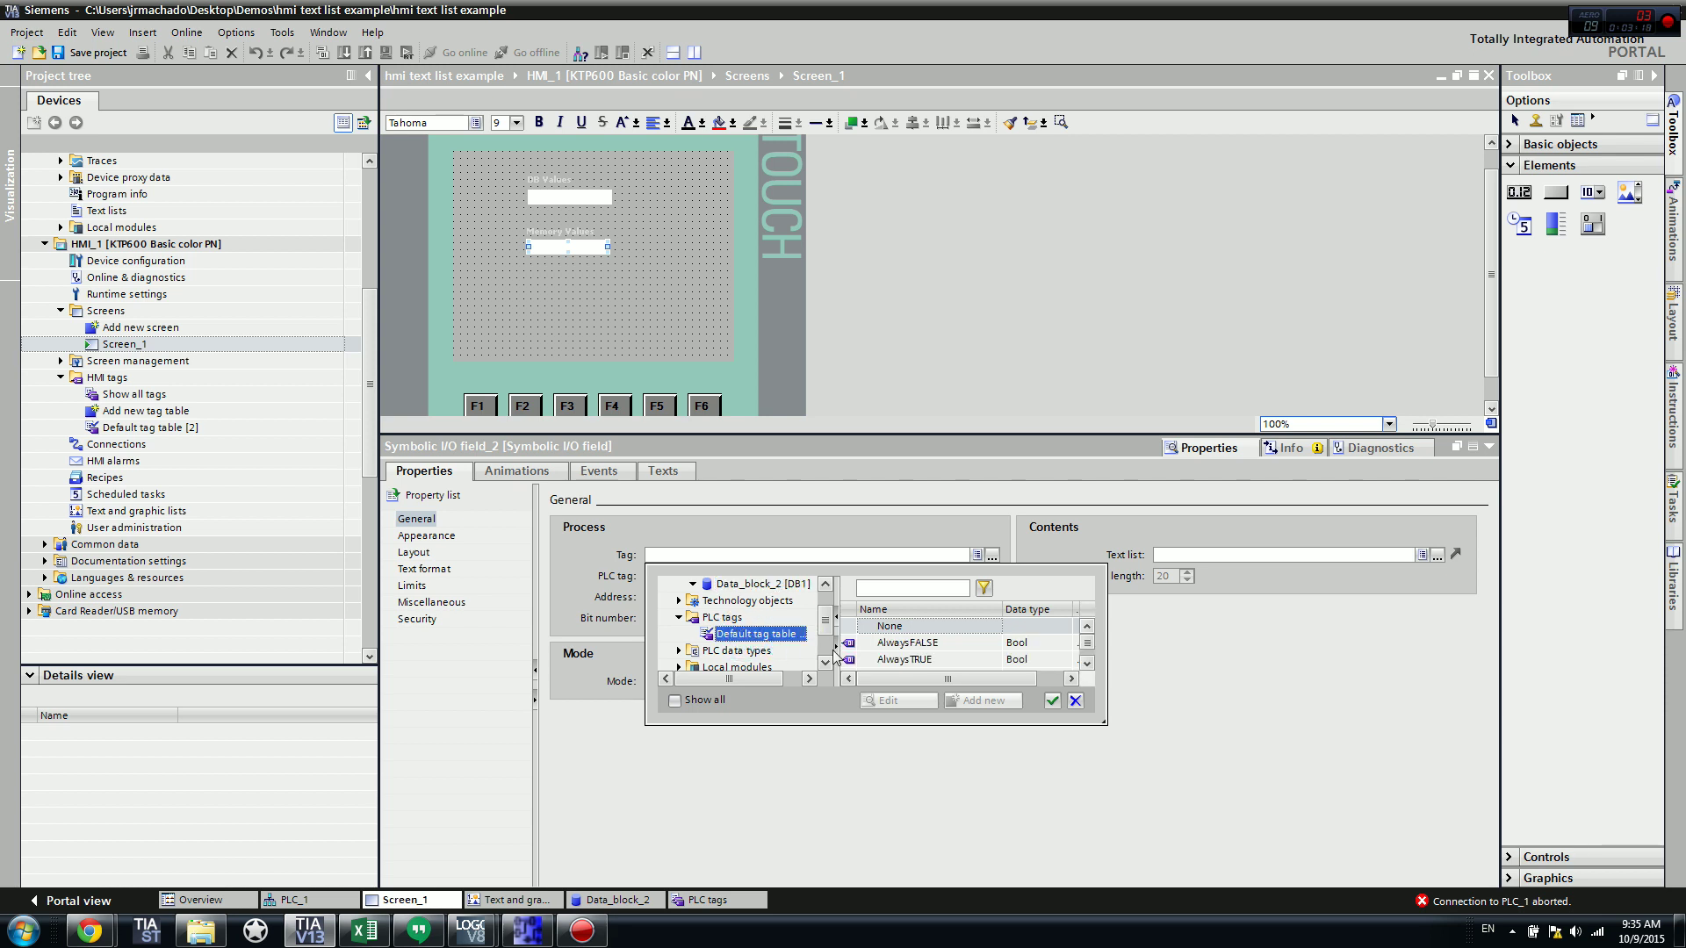
pyautogui.click(1087, 664)
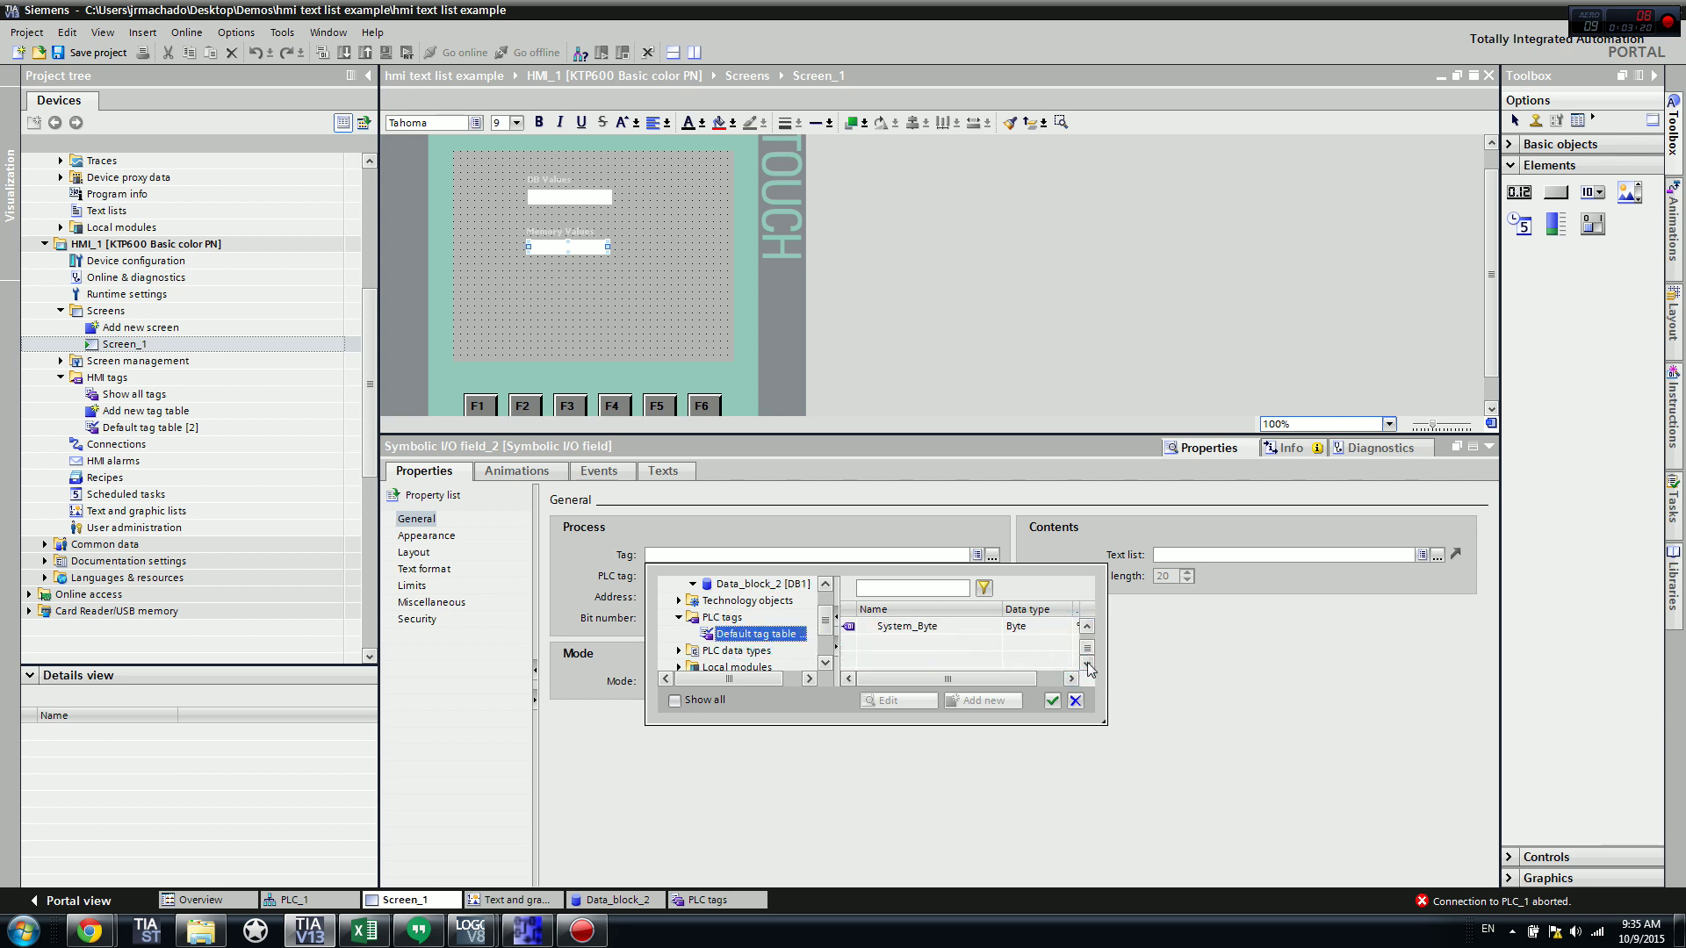
pyautogui.moveTo(1100, 720); pyautogui.dragTo(1271, 850)
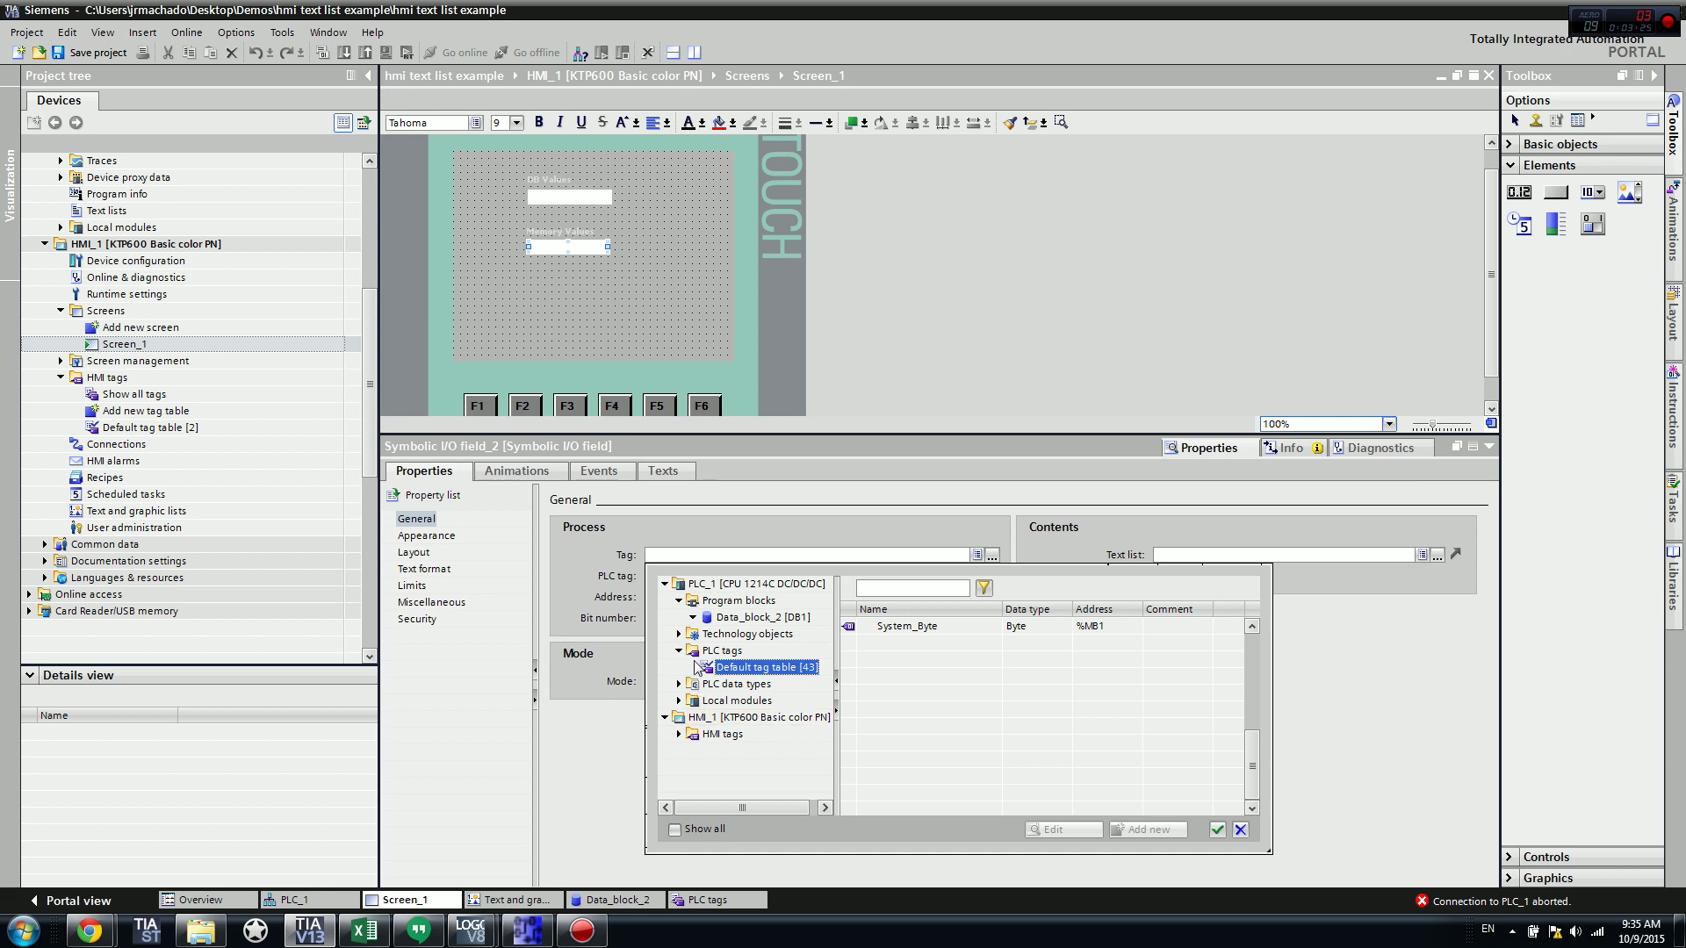
pyautogui.click(722, 652)
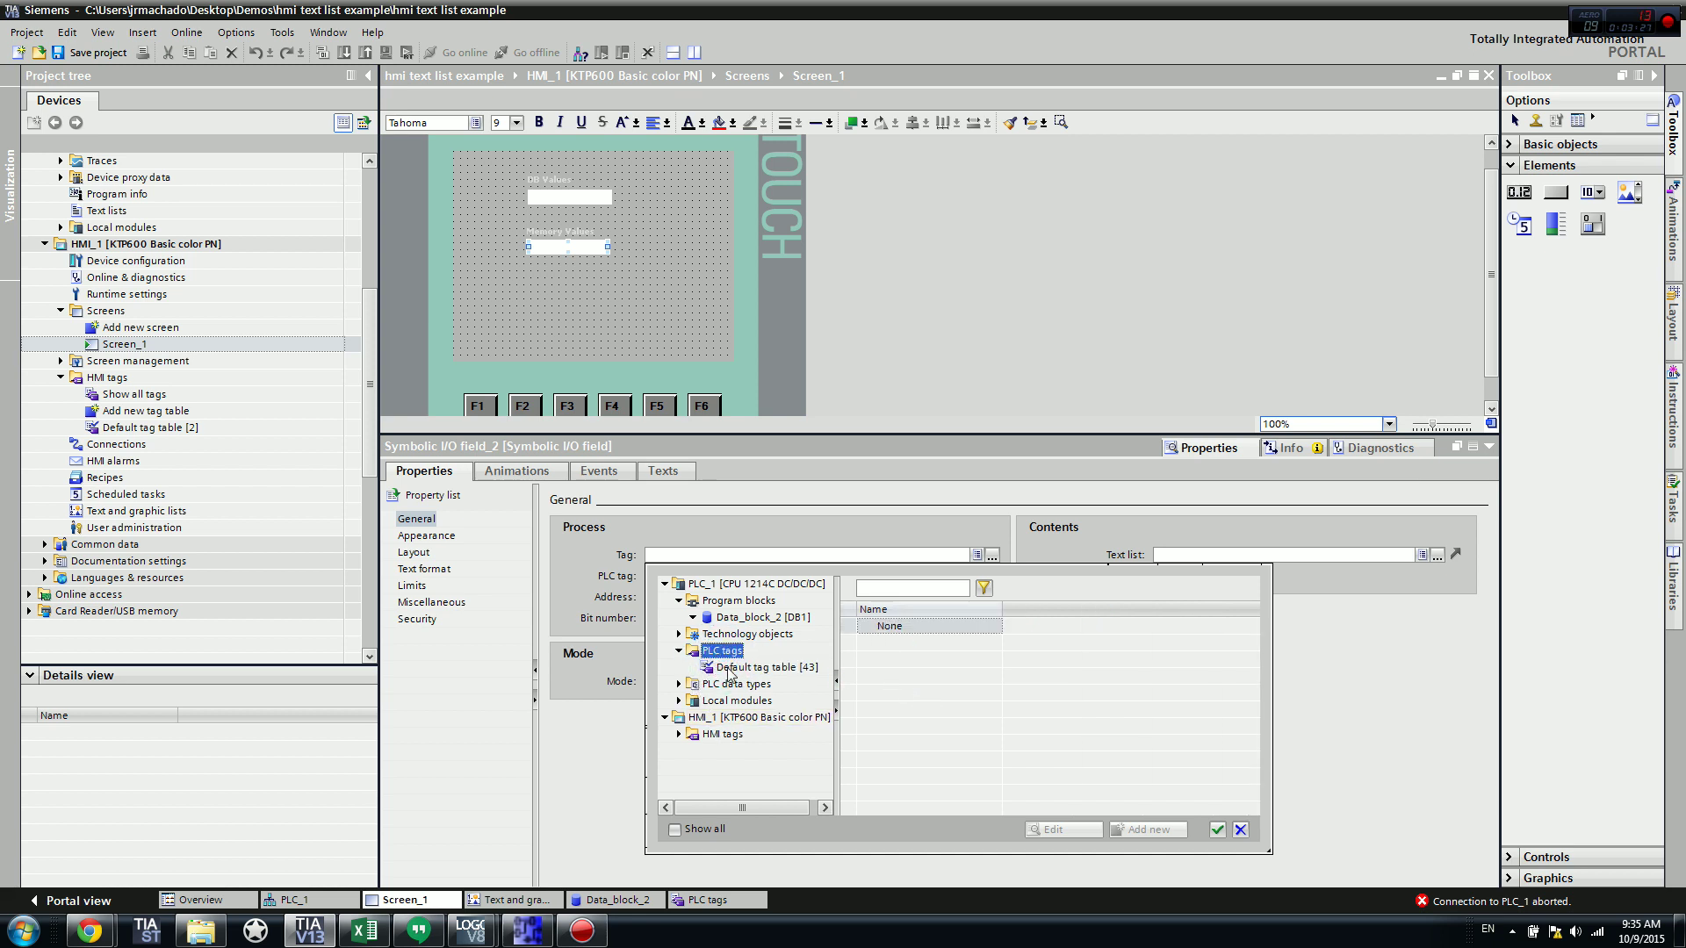
pyautogui.click(764, 667)
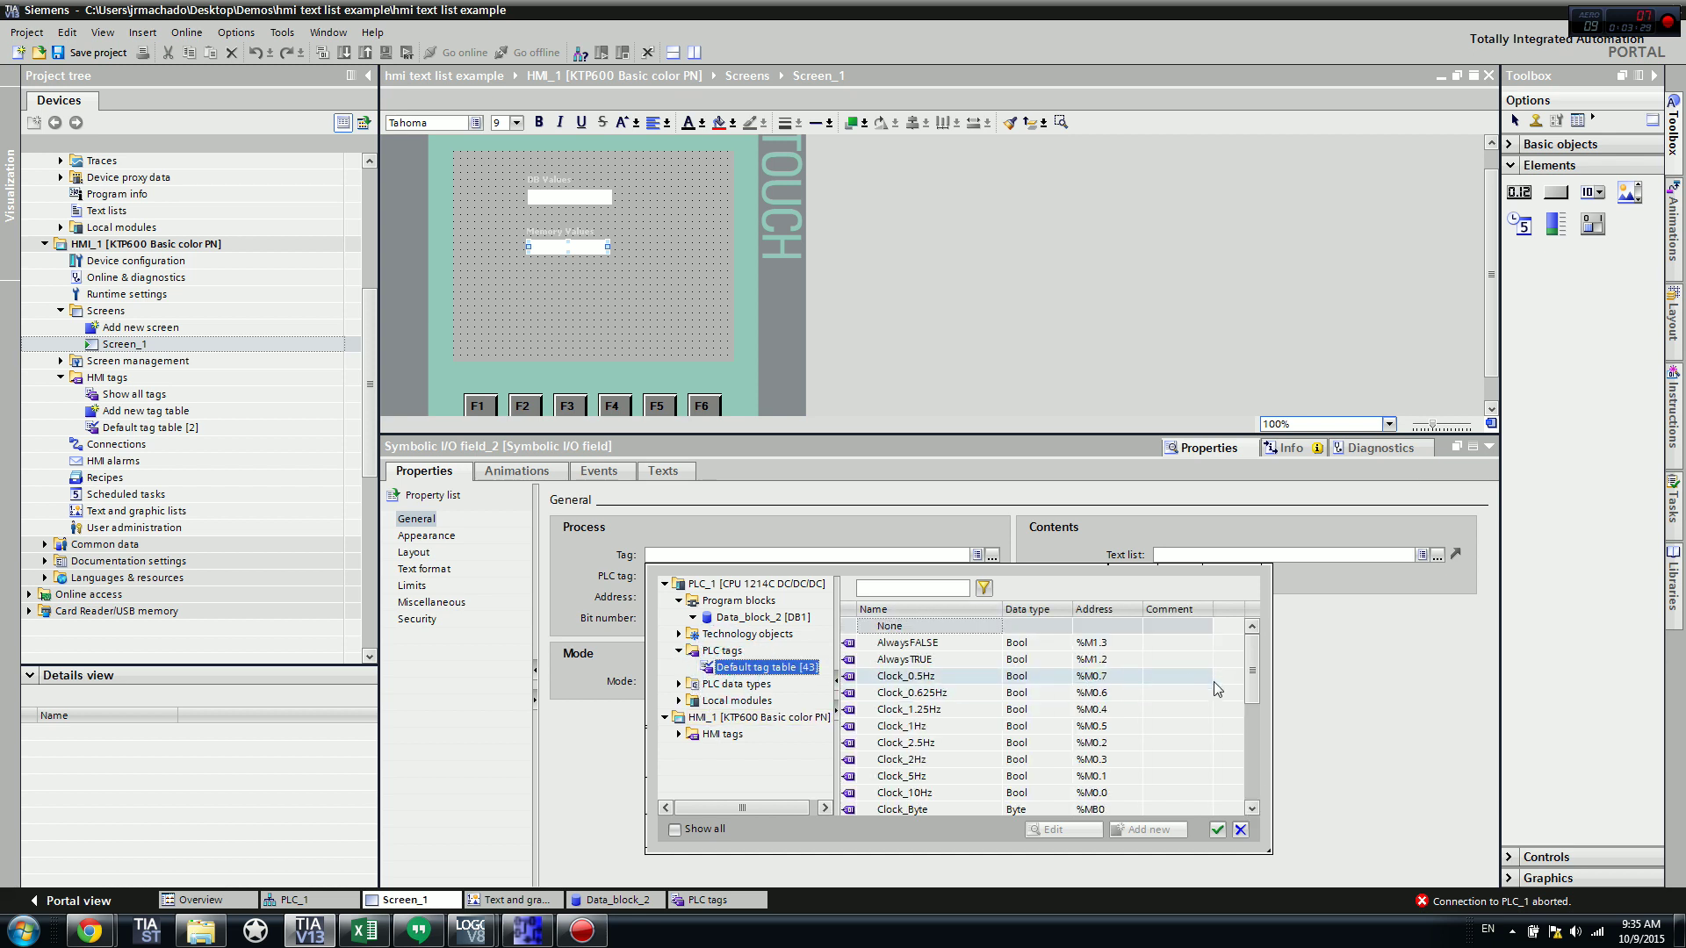
pyautogui.scroll(-10, 1220, 683)
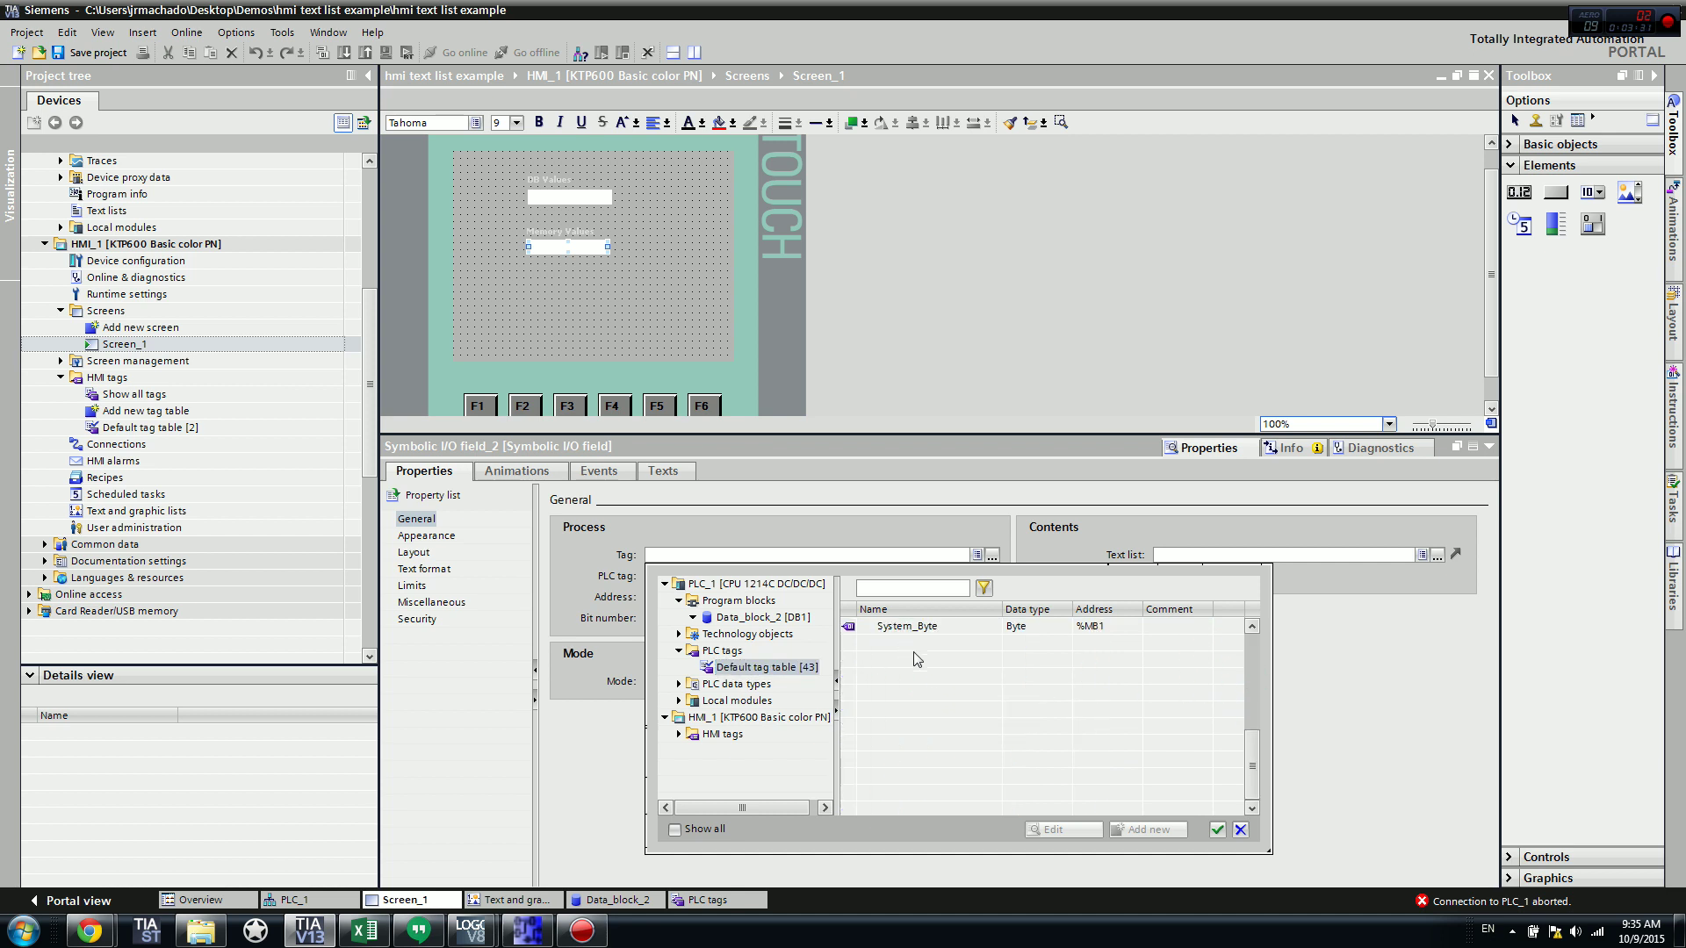
pyautogui.scroll(5, 887, 659)
pyautogui.click(964, 808)
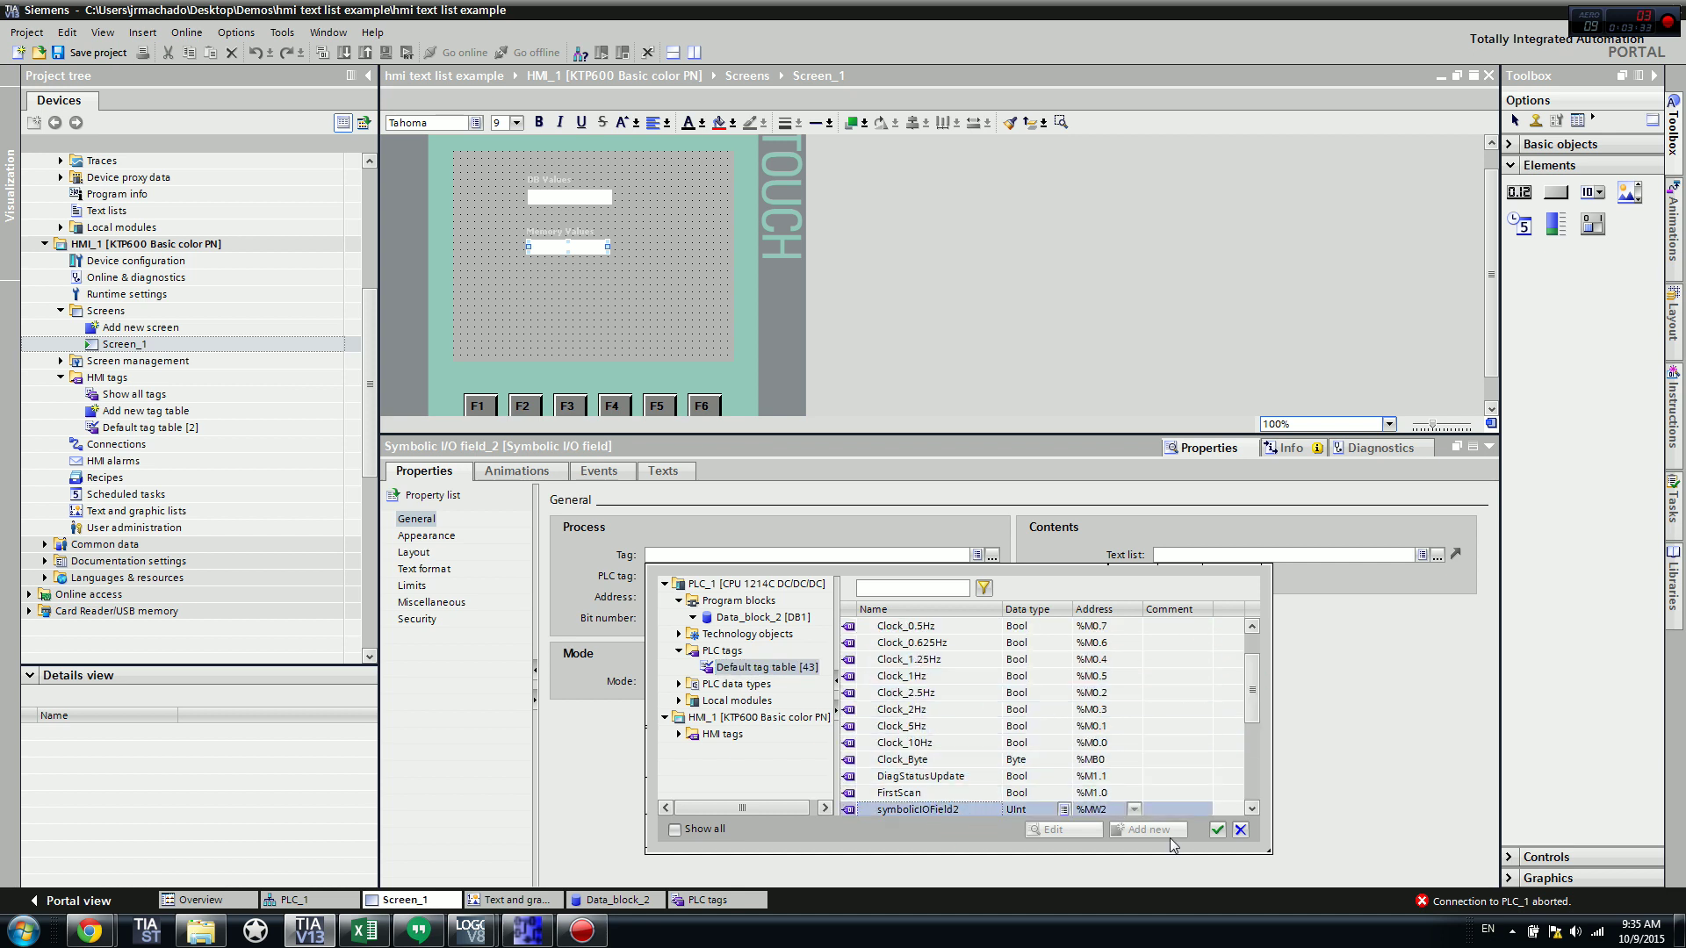
pyautogui.click(1216, 830)
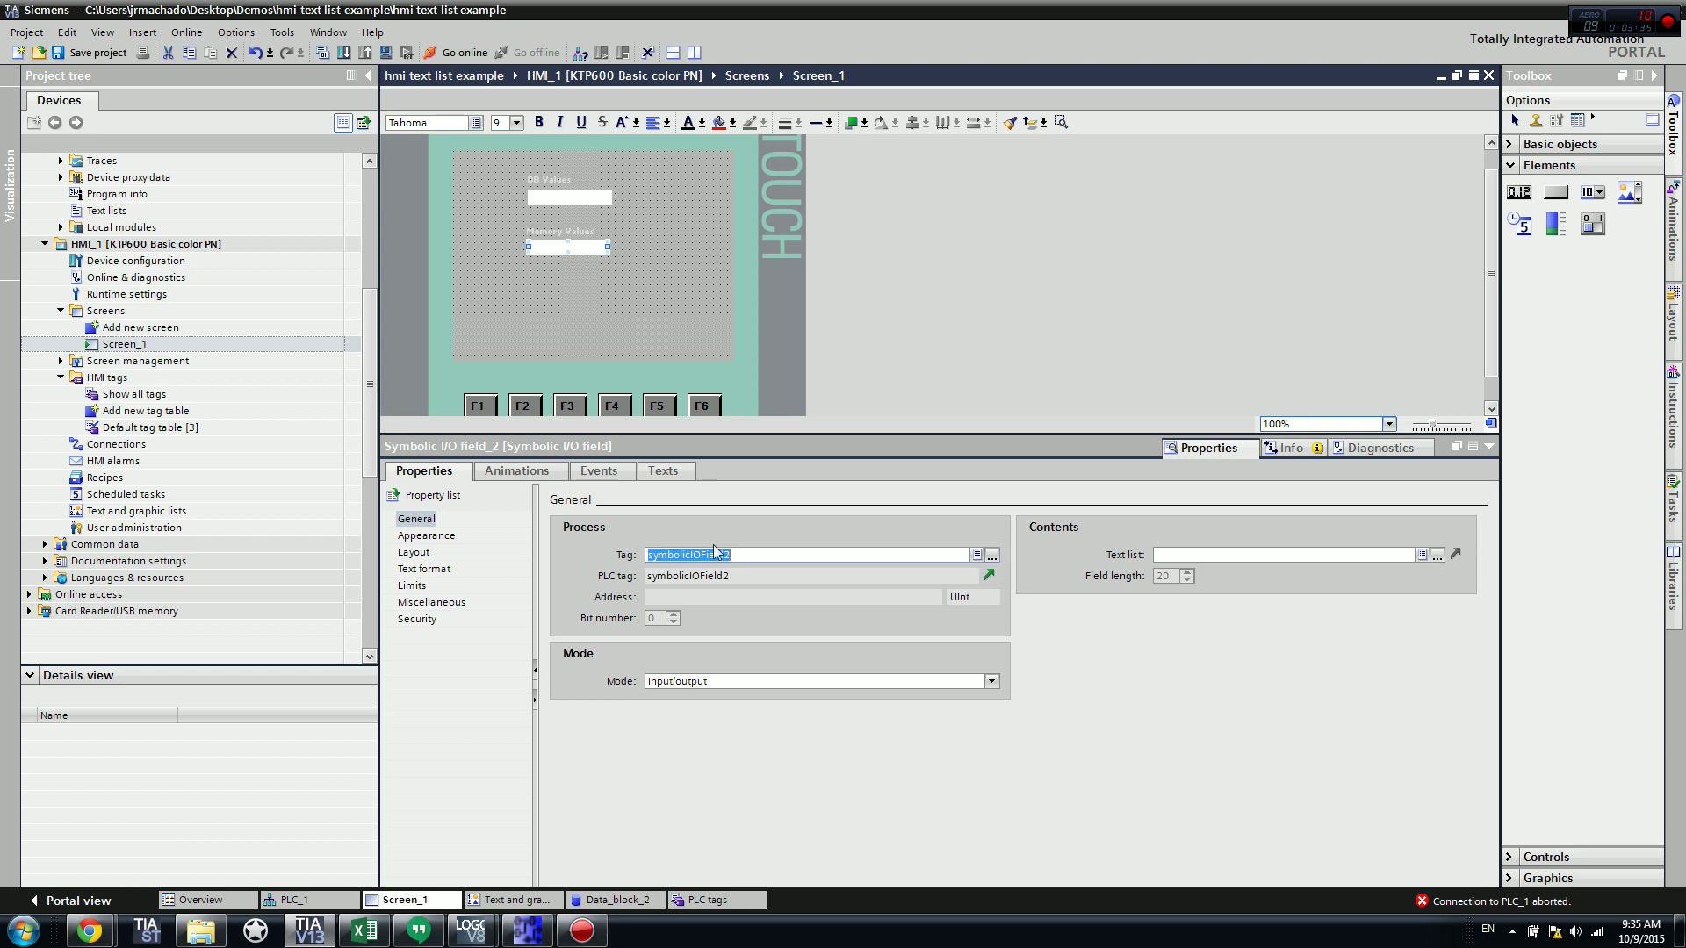
# Step: Set the mode of both symbolic I/O fields to Output together
pyautogui.click(588, 201)
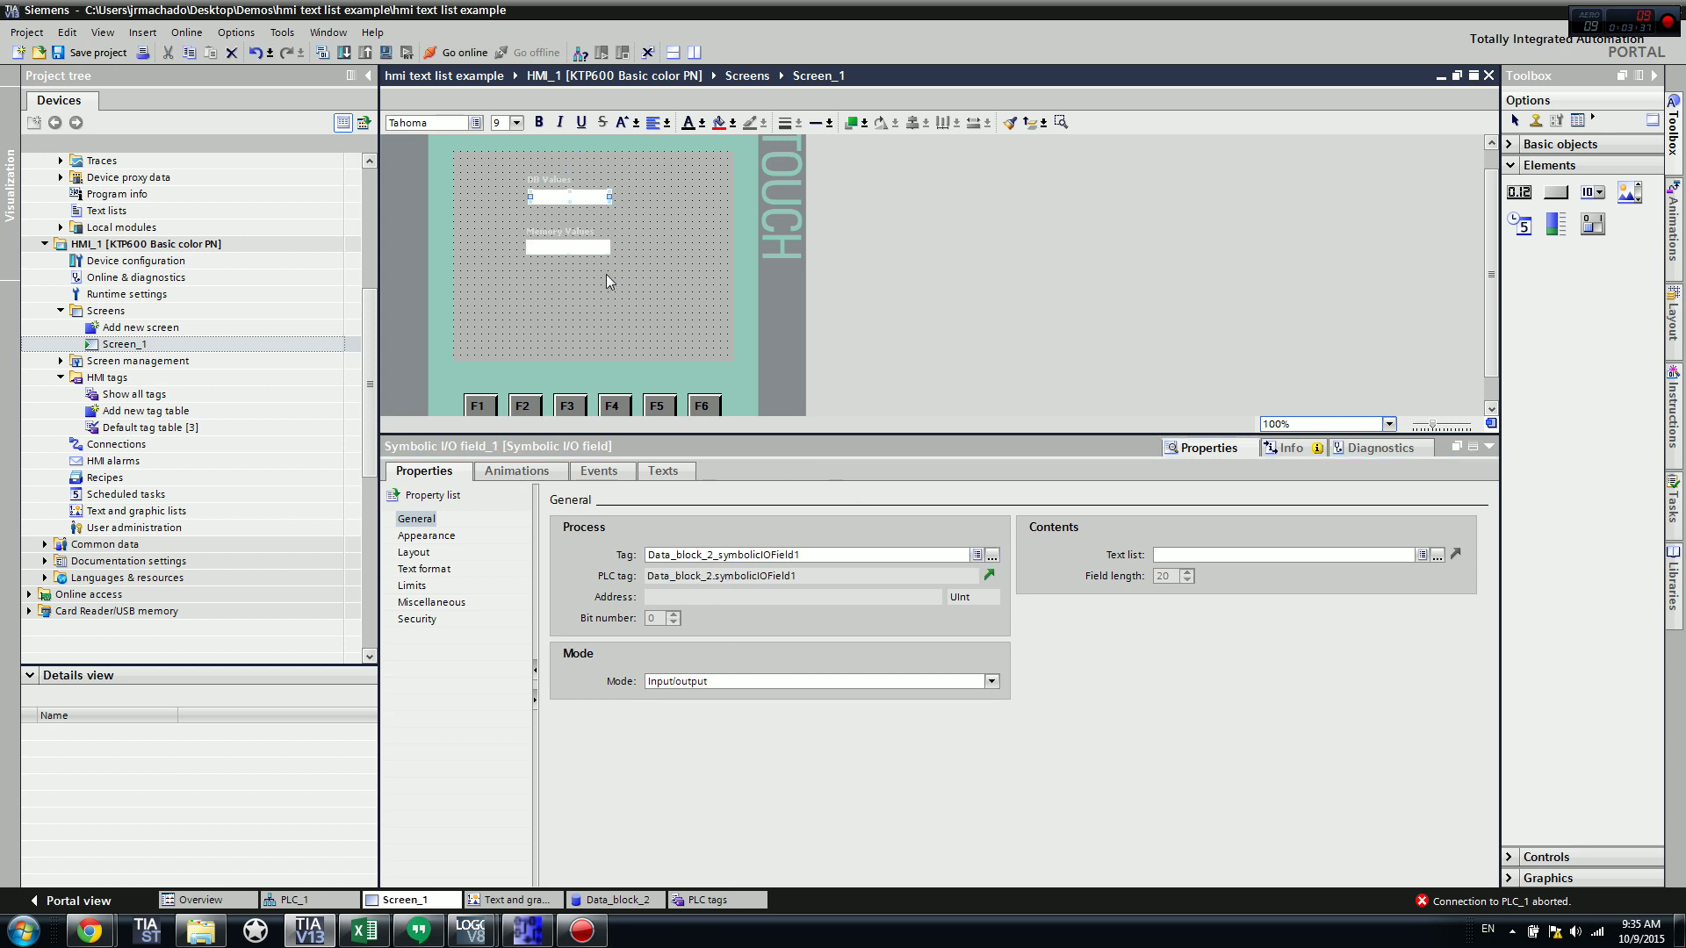
pyautogui.click(578, 249)
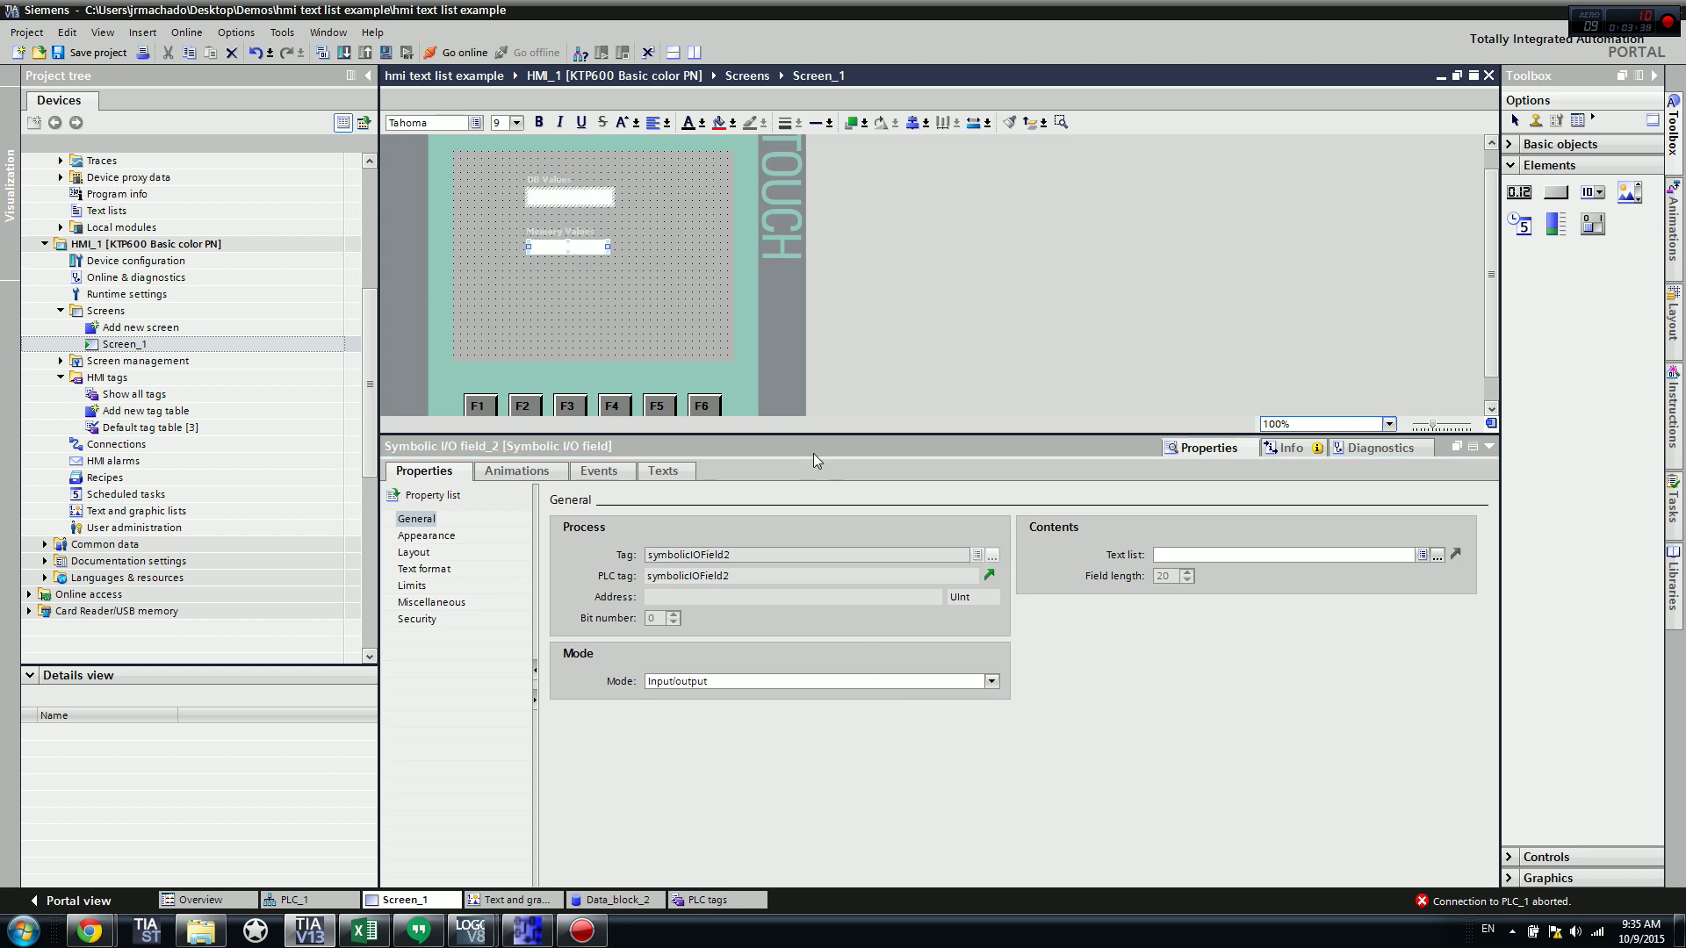
pyautogui.click(990, 681)
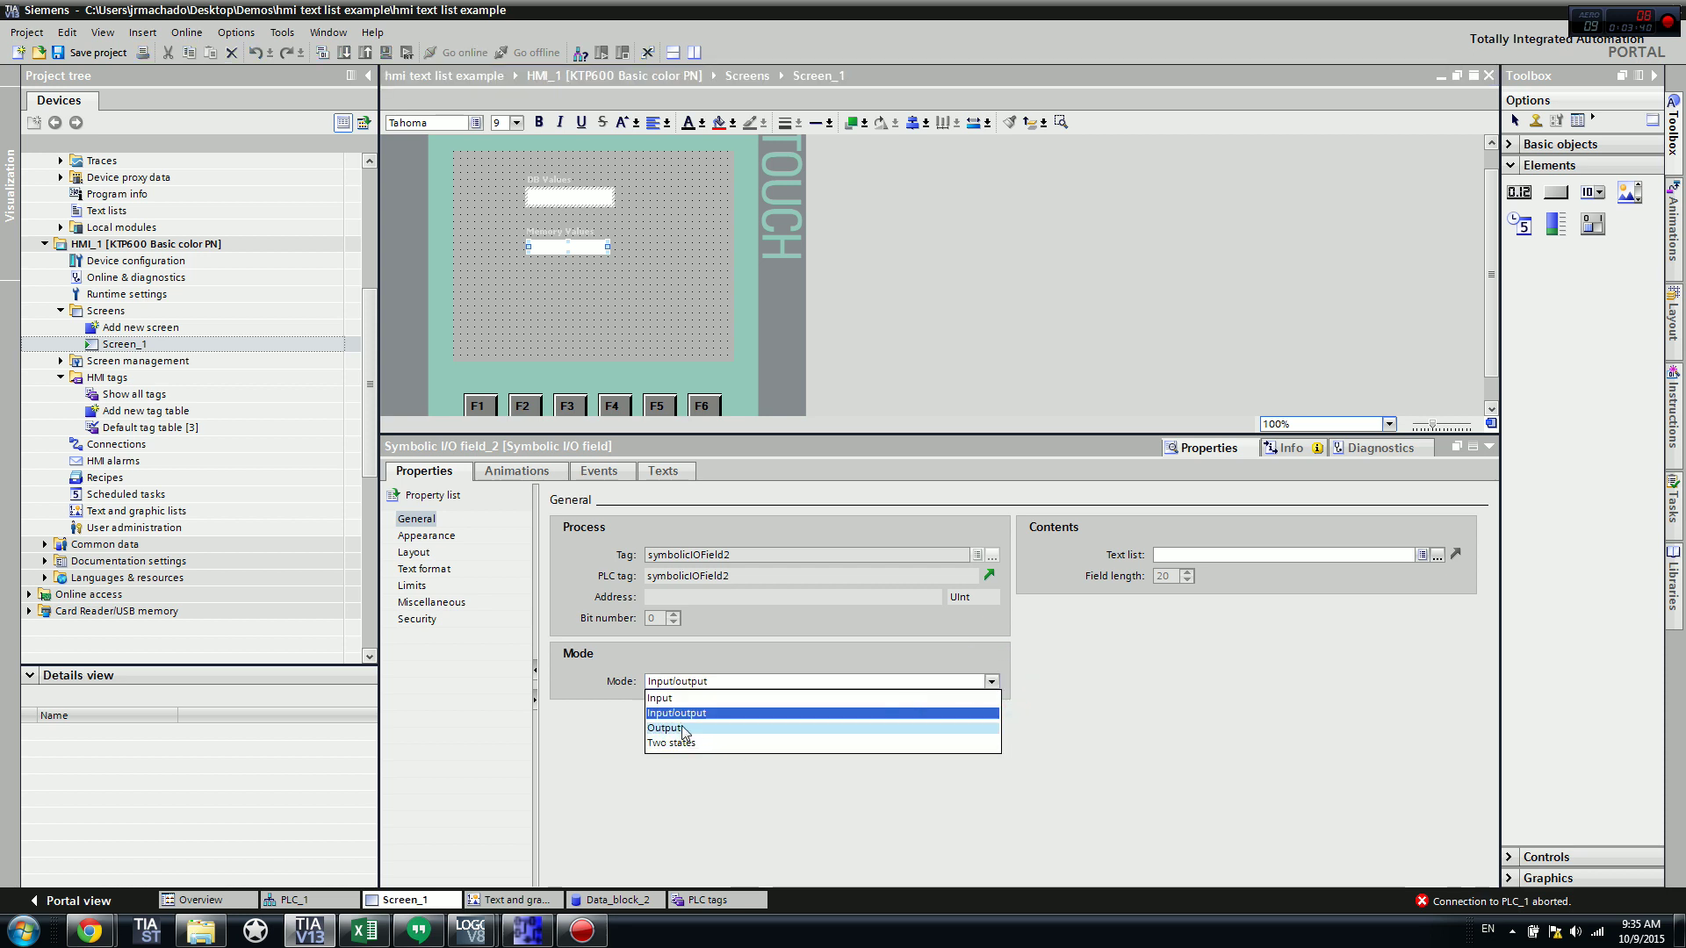
pyautogui.click(825, 725)
pyautogui.click(571, 248)
pyautogui.click(586, 286)
# Step: Check the process tag and mode of each symbolic I/O field and view the available mode options
pyautogui.click(581, 198)
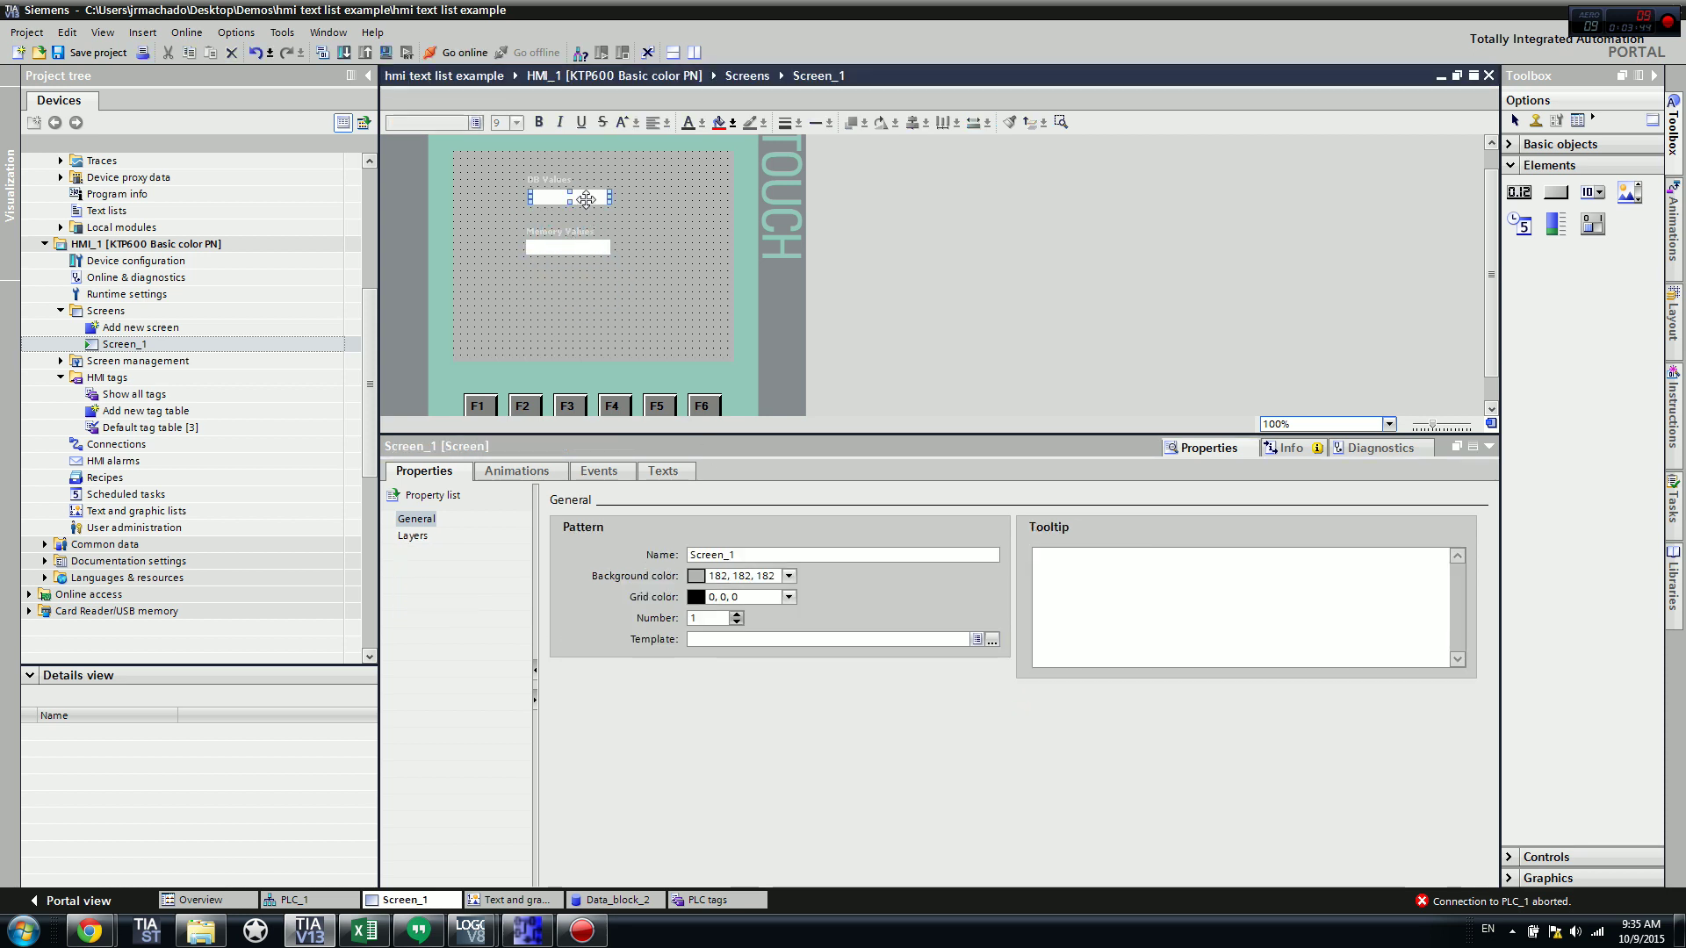
pyautogui.click(580, 250)
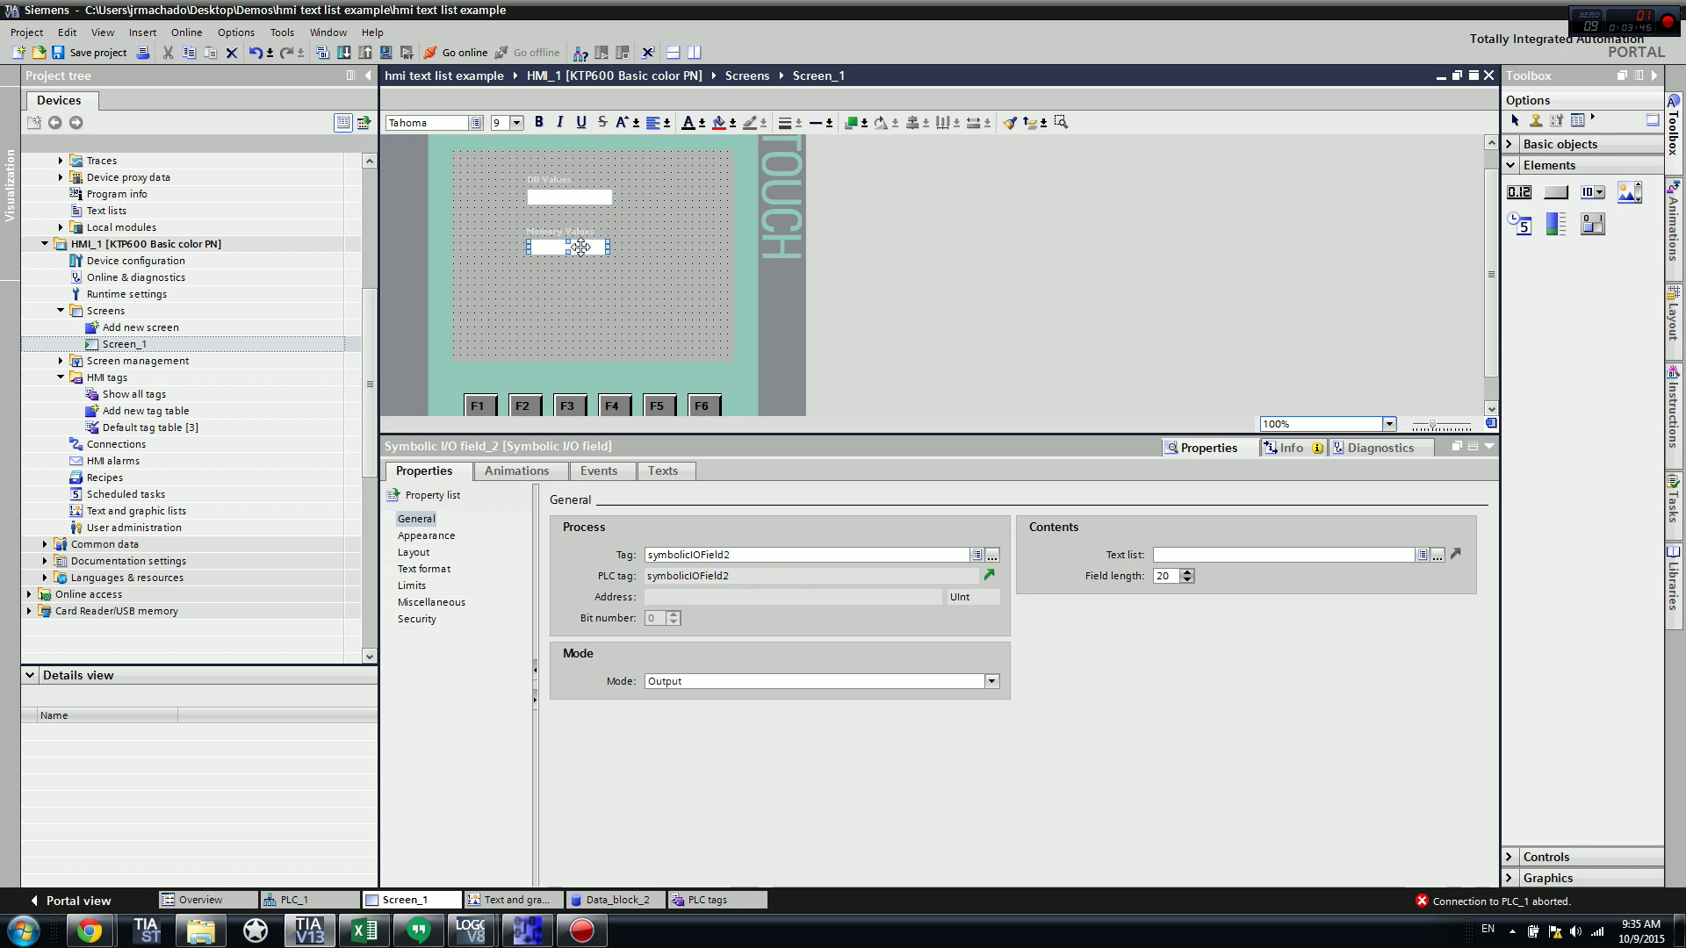
pyautogui.click(598, 196)
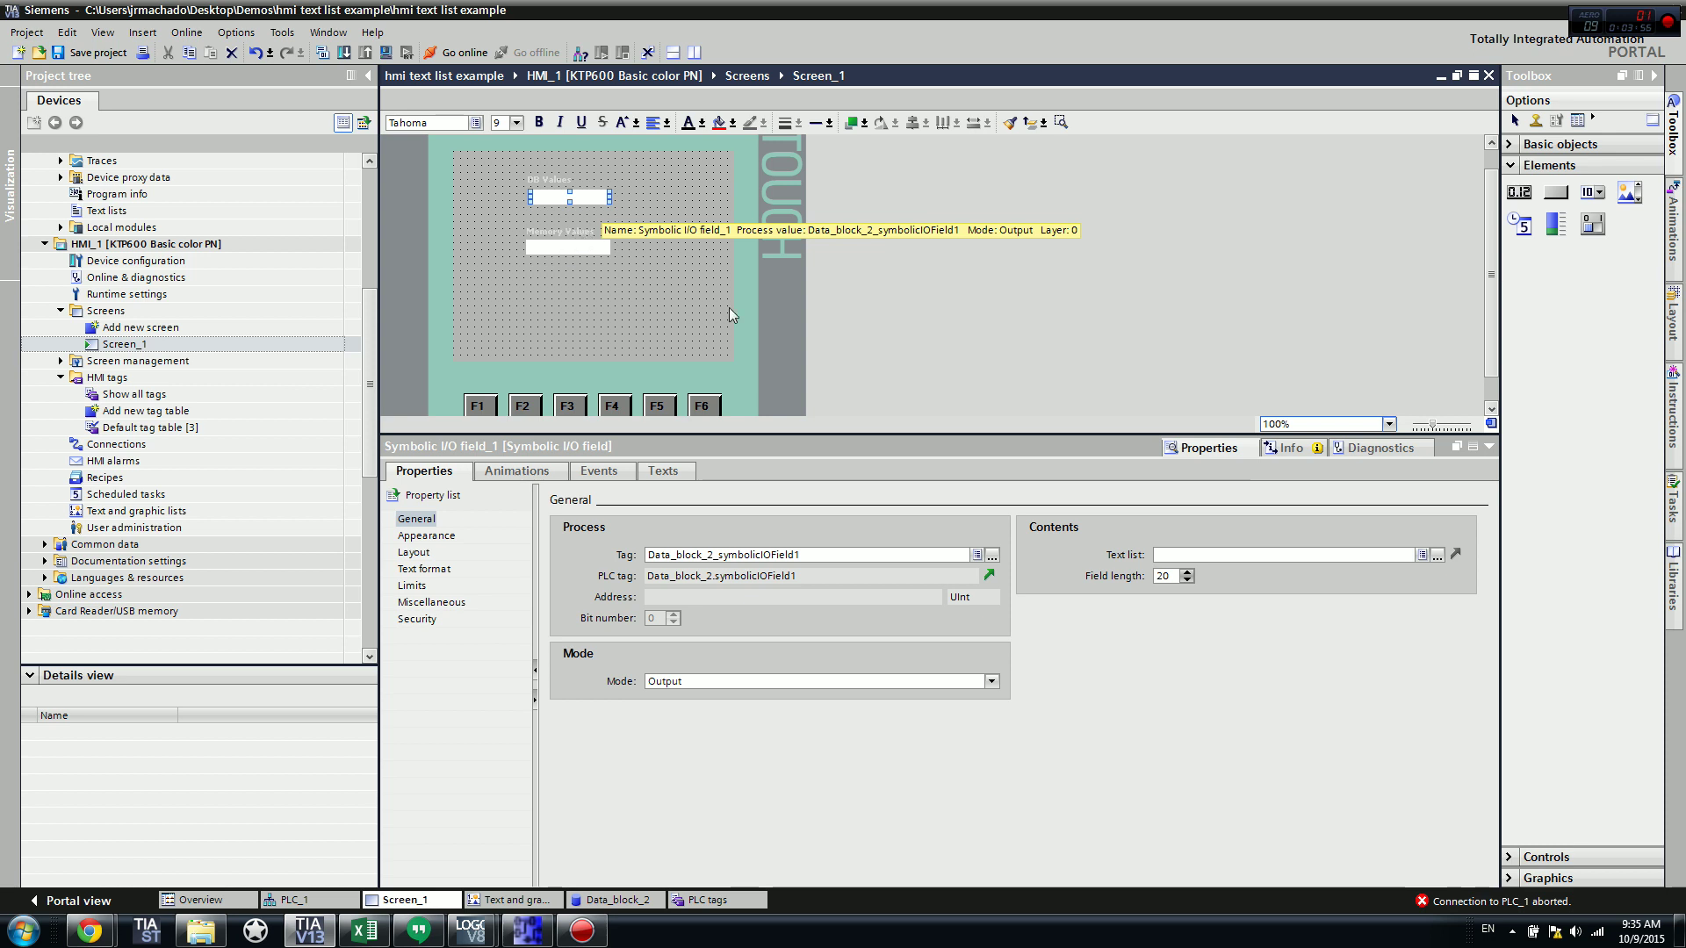
pyautogui.click(656, 268)
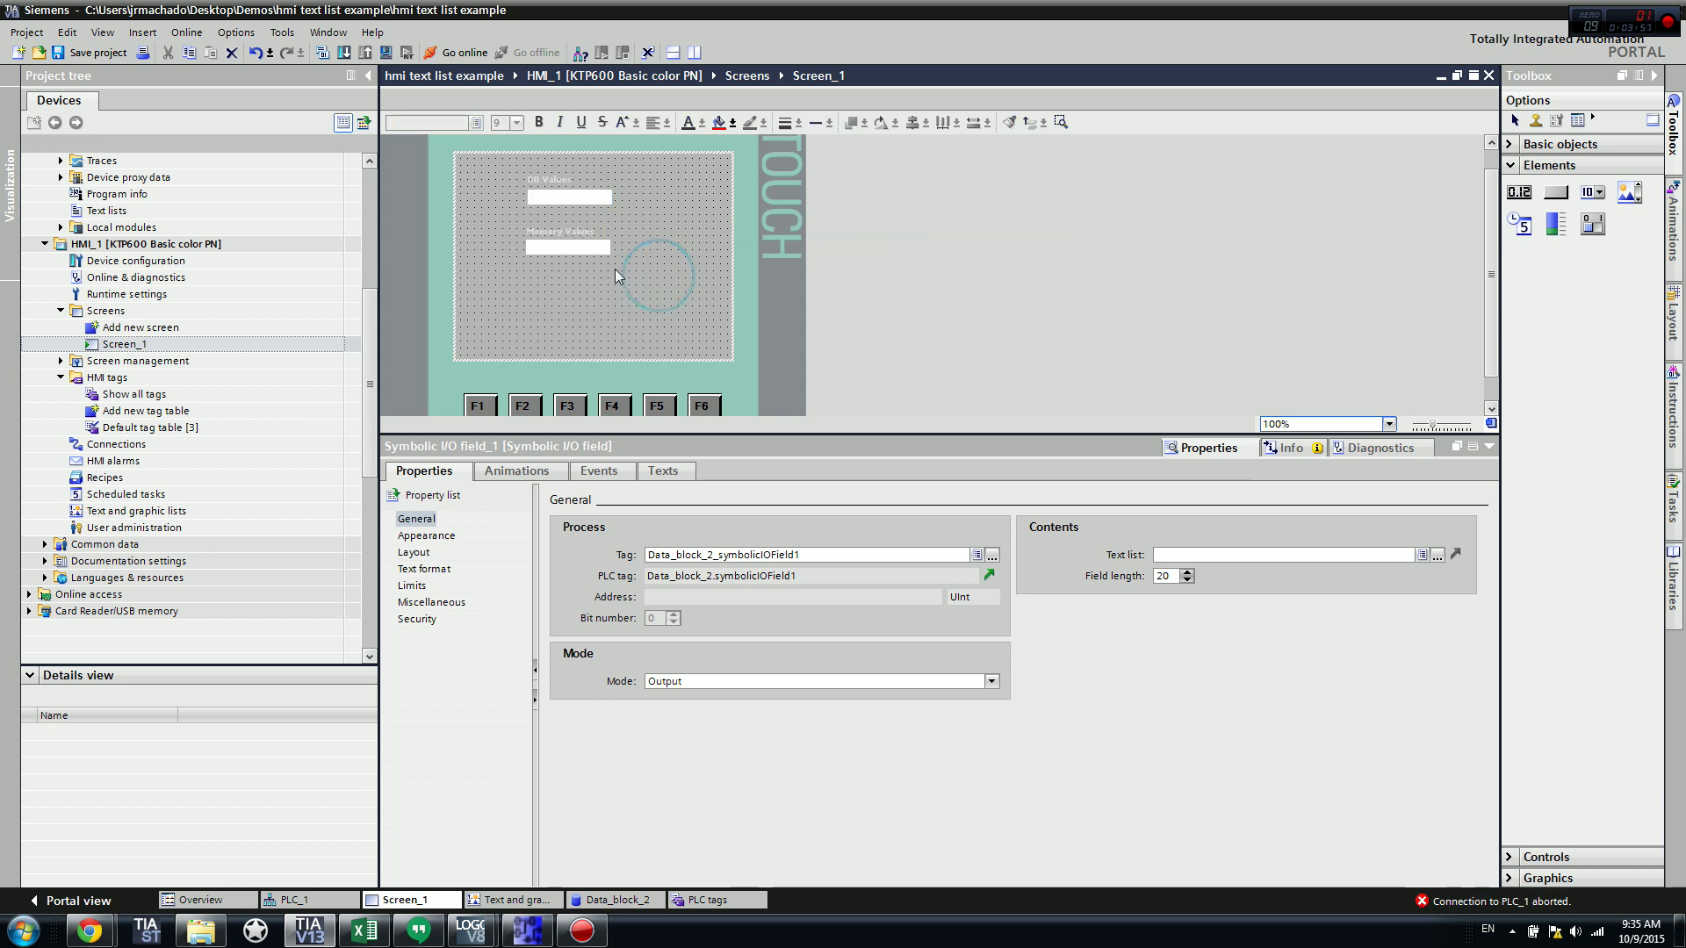
pyautogui.click(587, 199)
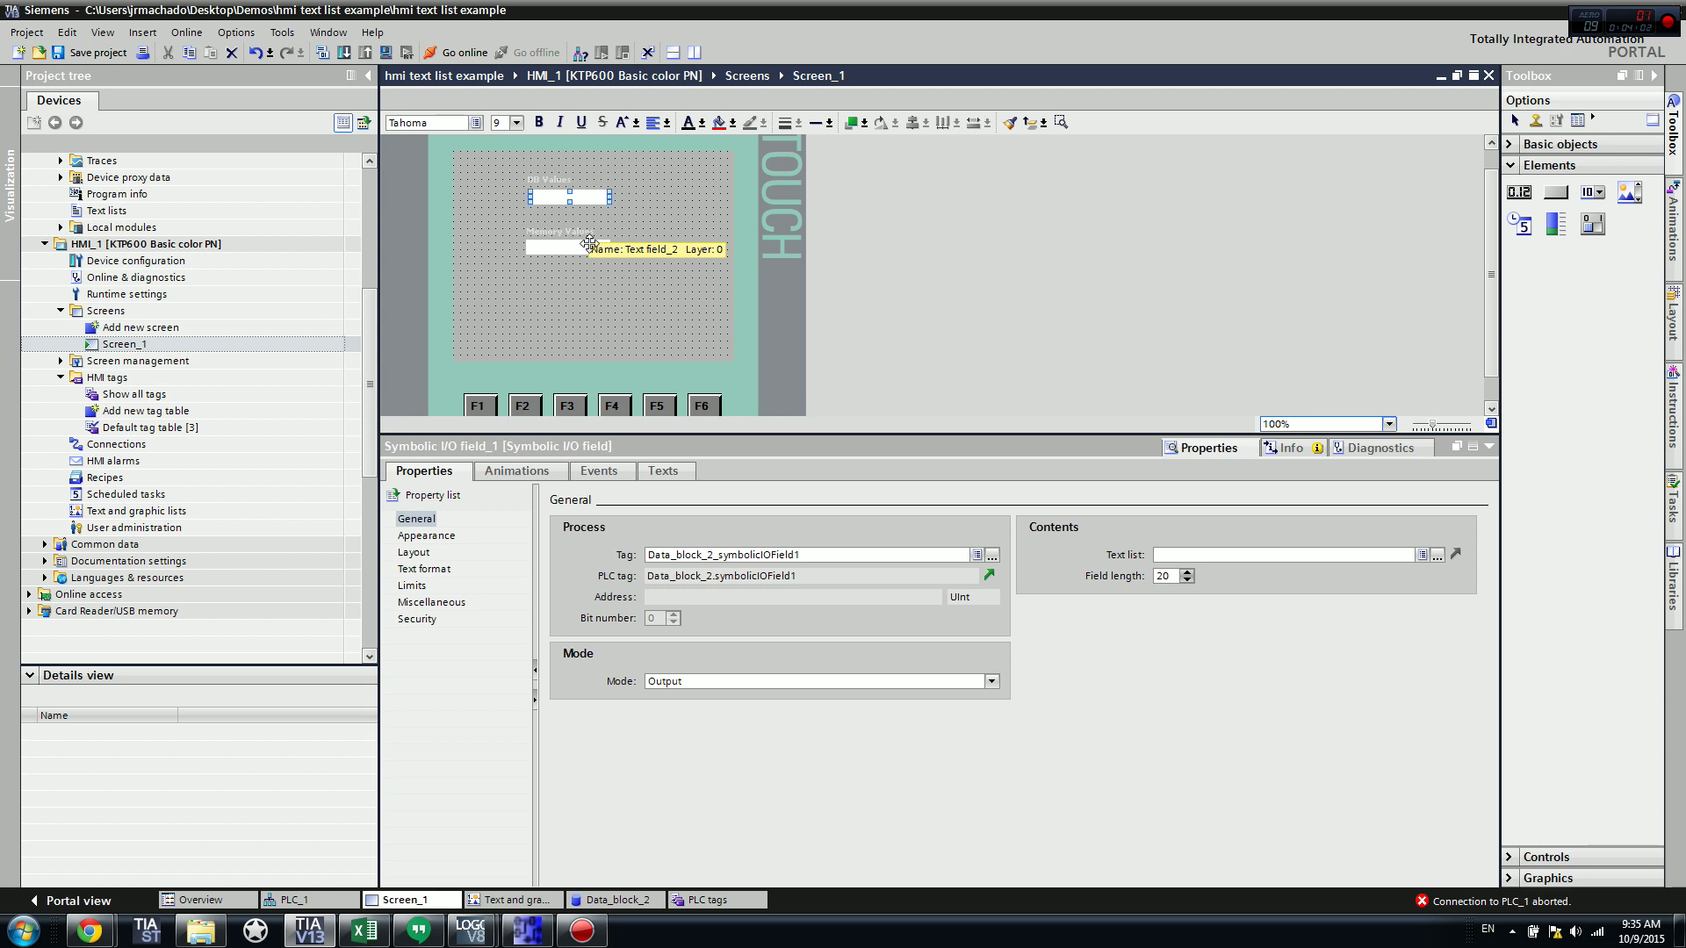
pyautogui.click(990, 682)
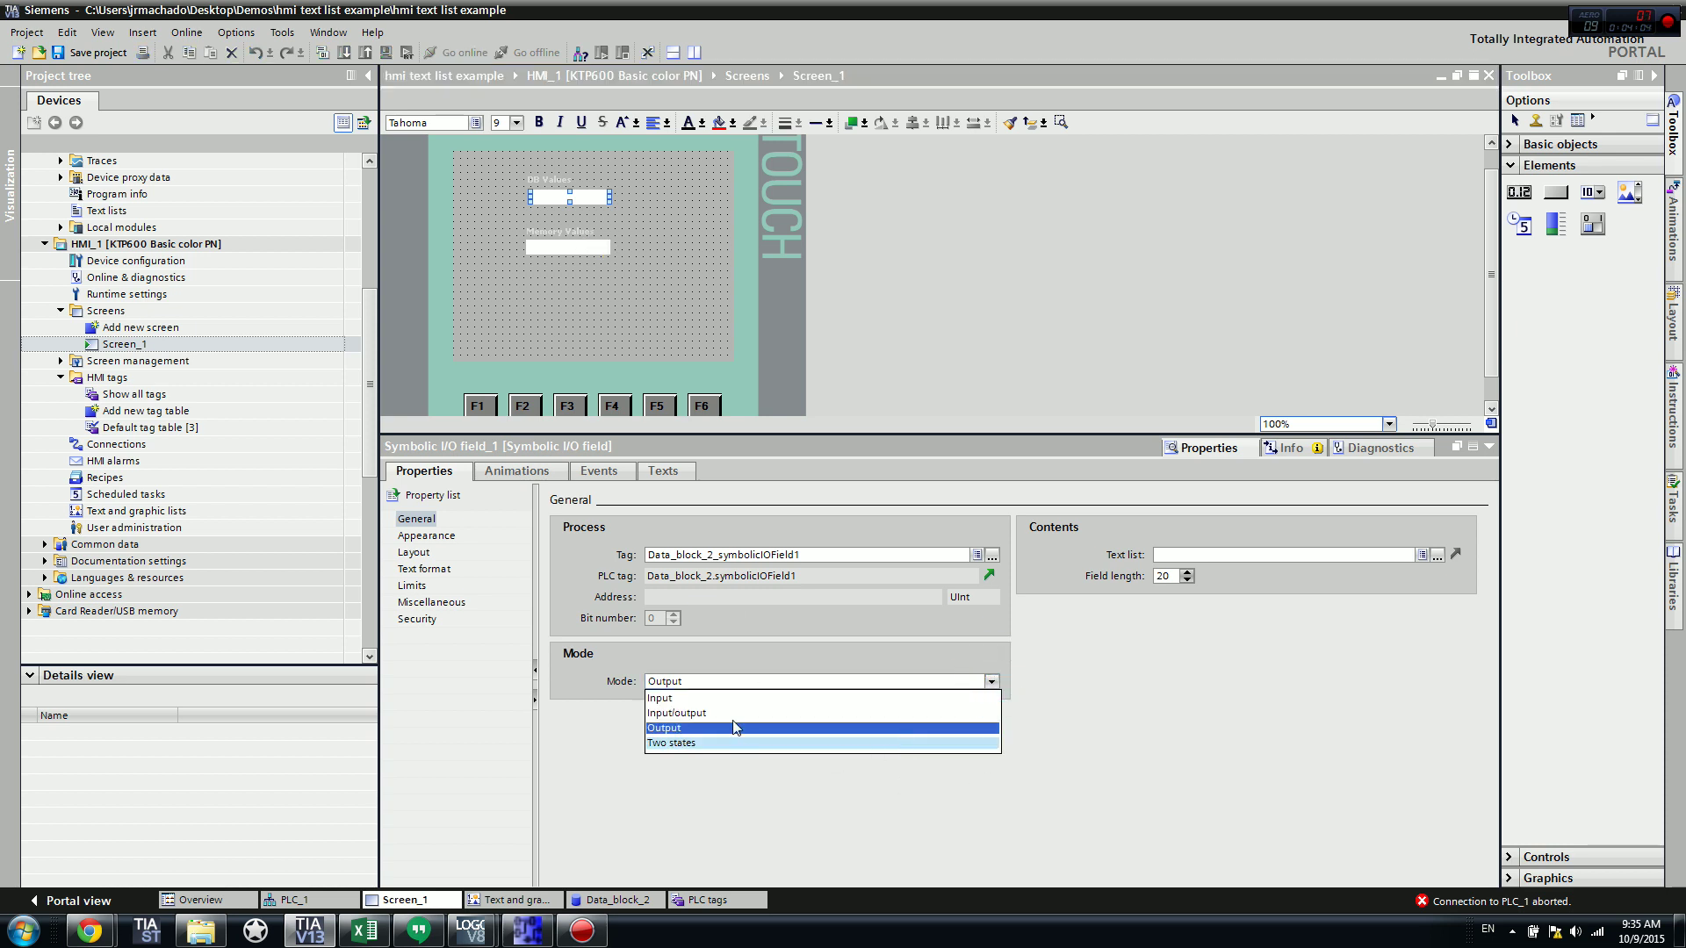
pyautogui.click(1060, 713)
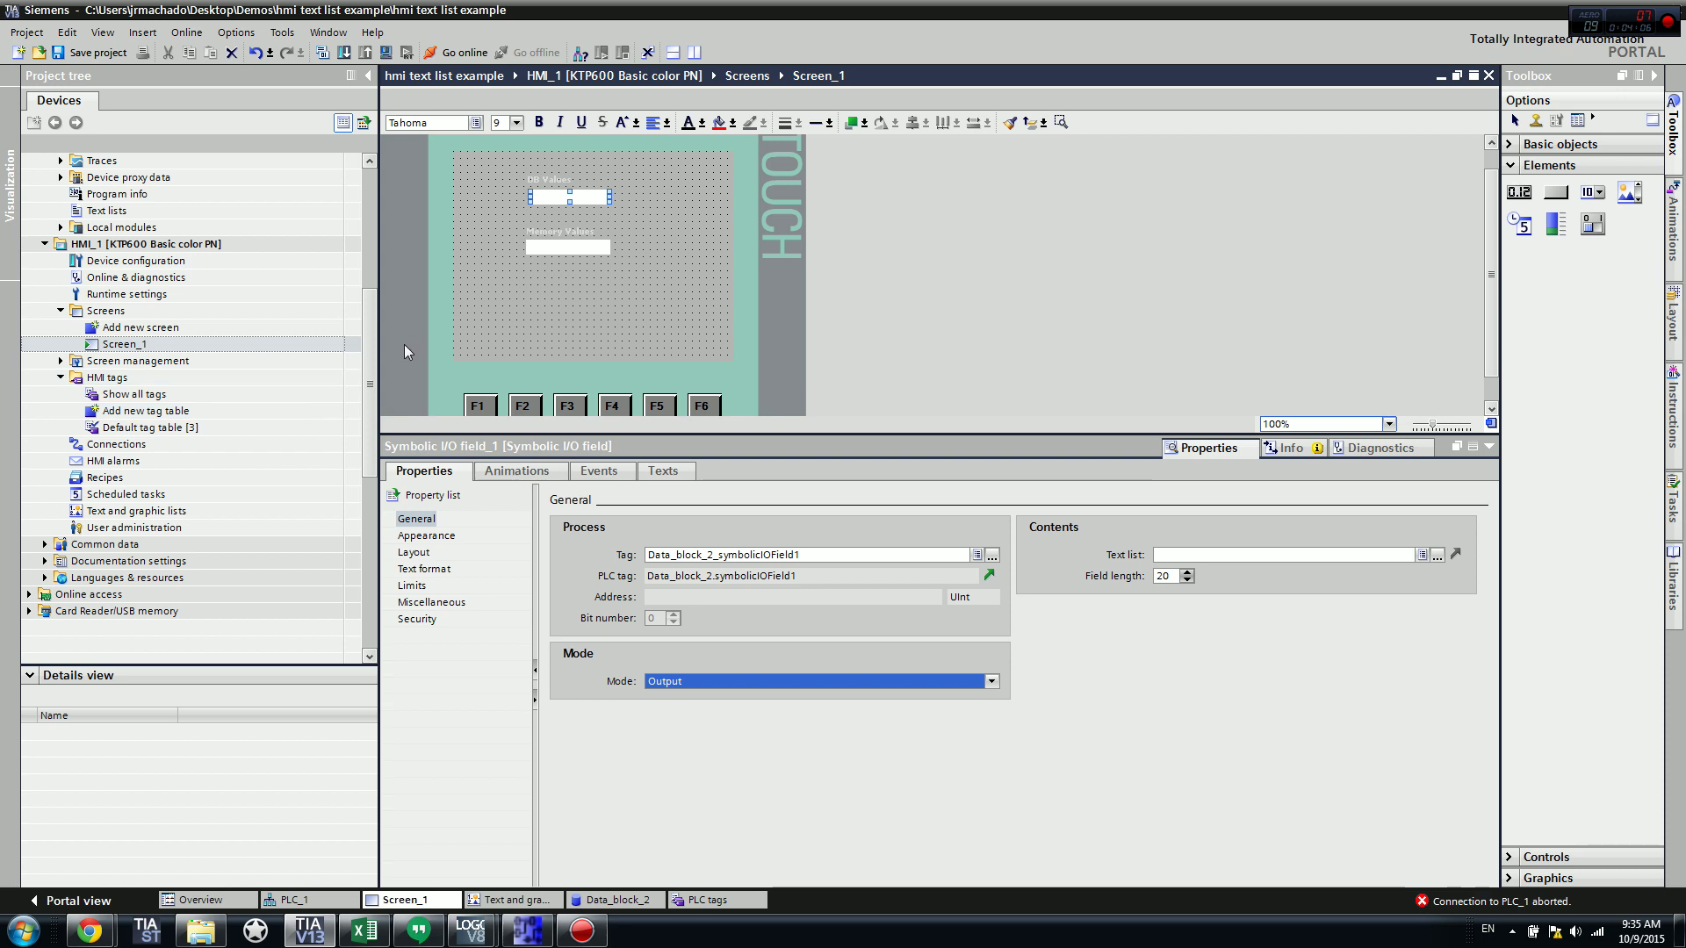
pyautogui.click(580, 195)
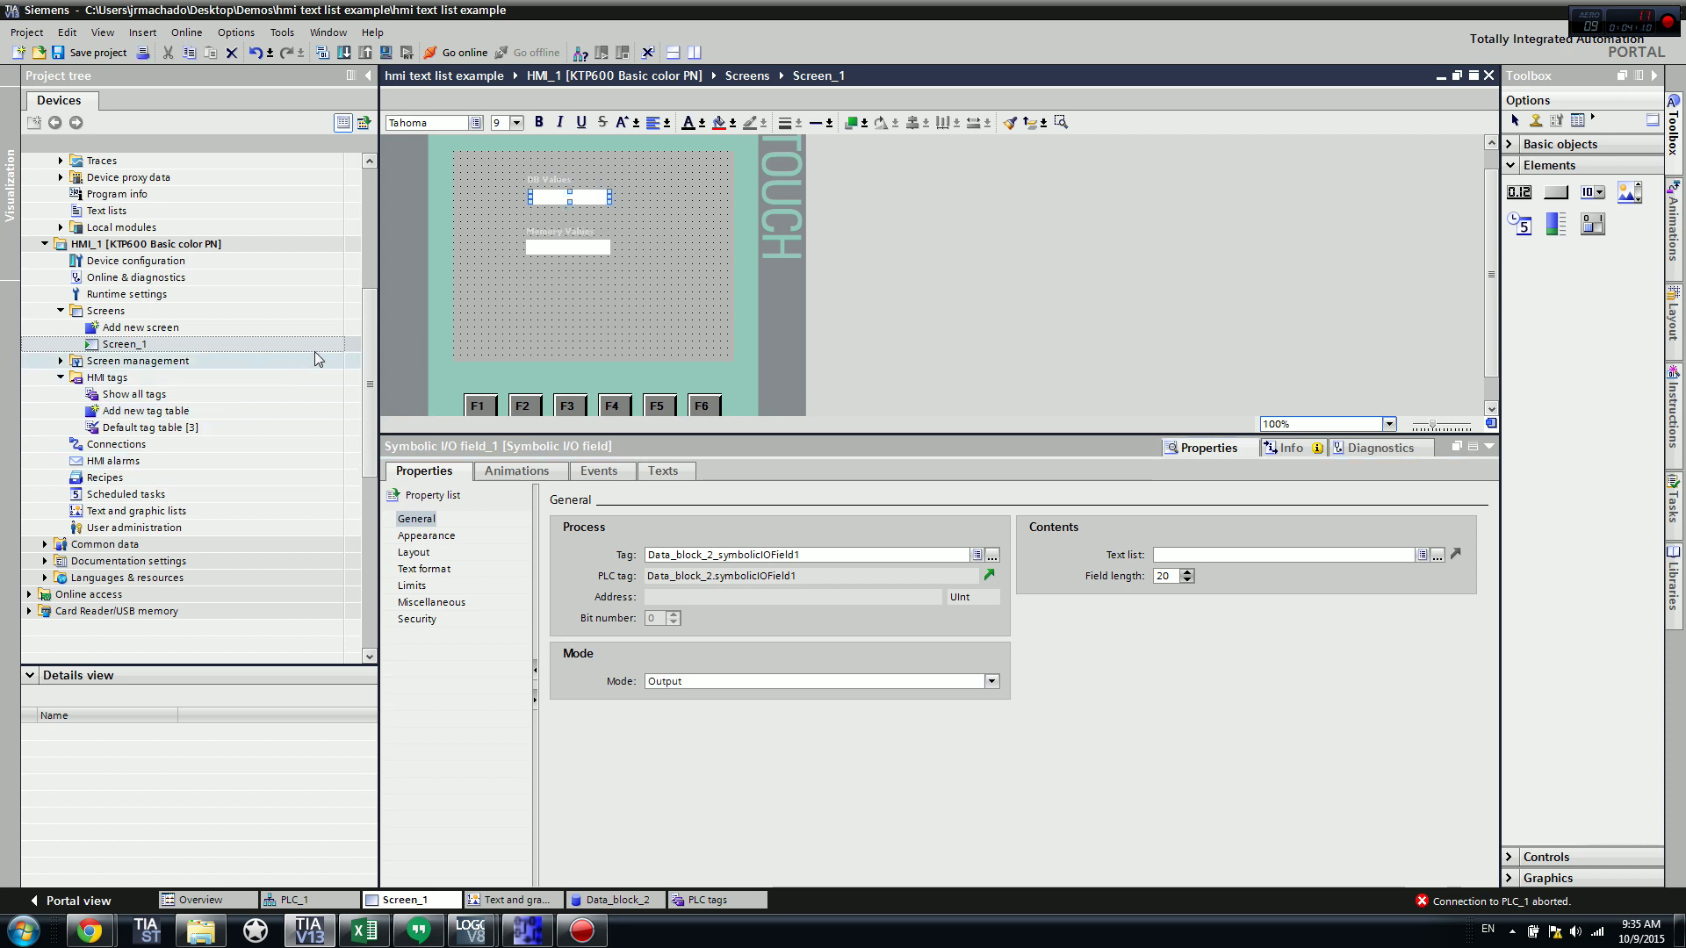
# Step: Open HMI_1's text and graphic lists and add a text list named dbValues
pyautogui.click(121, 511)
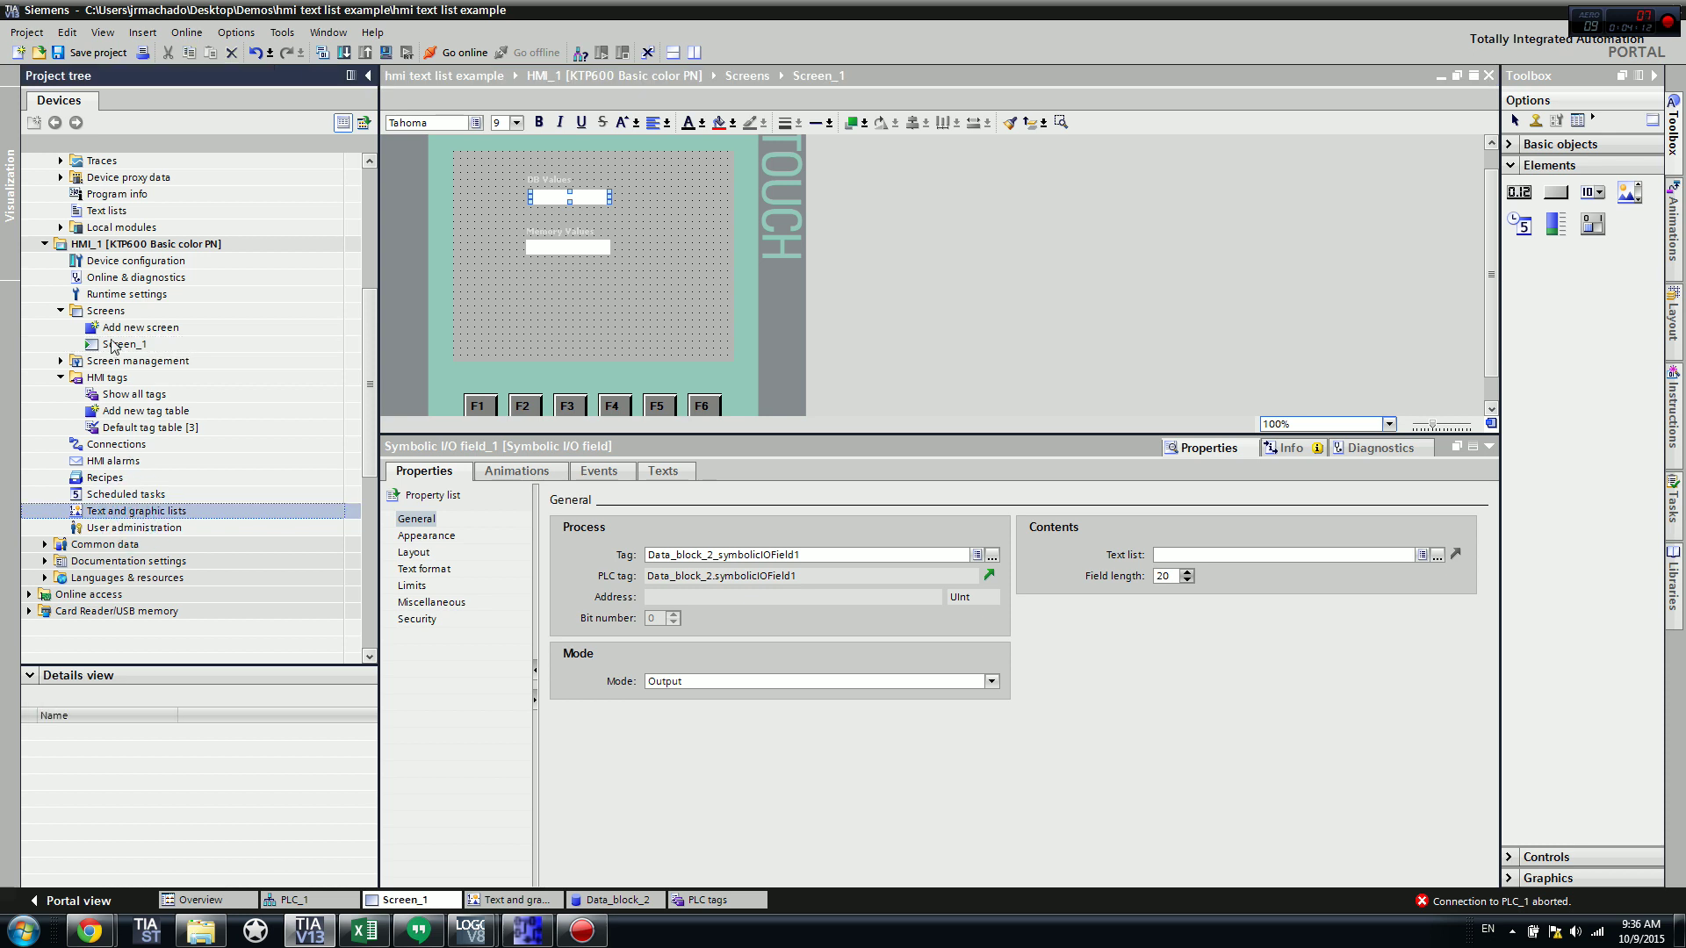
pyautogui.doubleClick(119, 512)
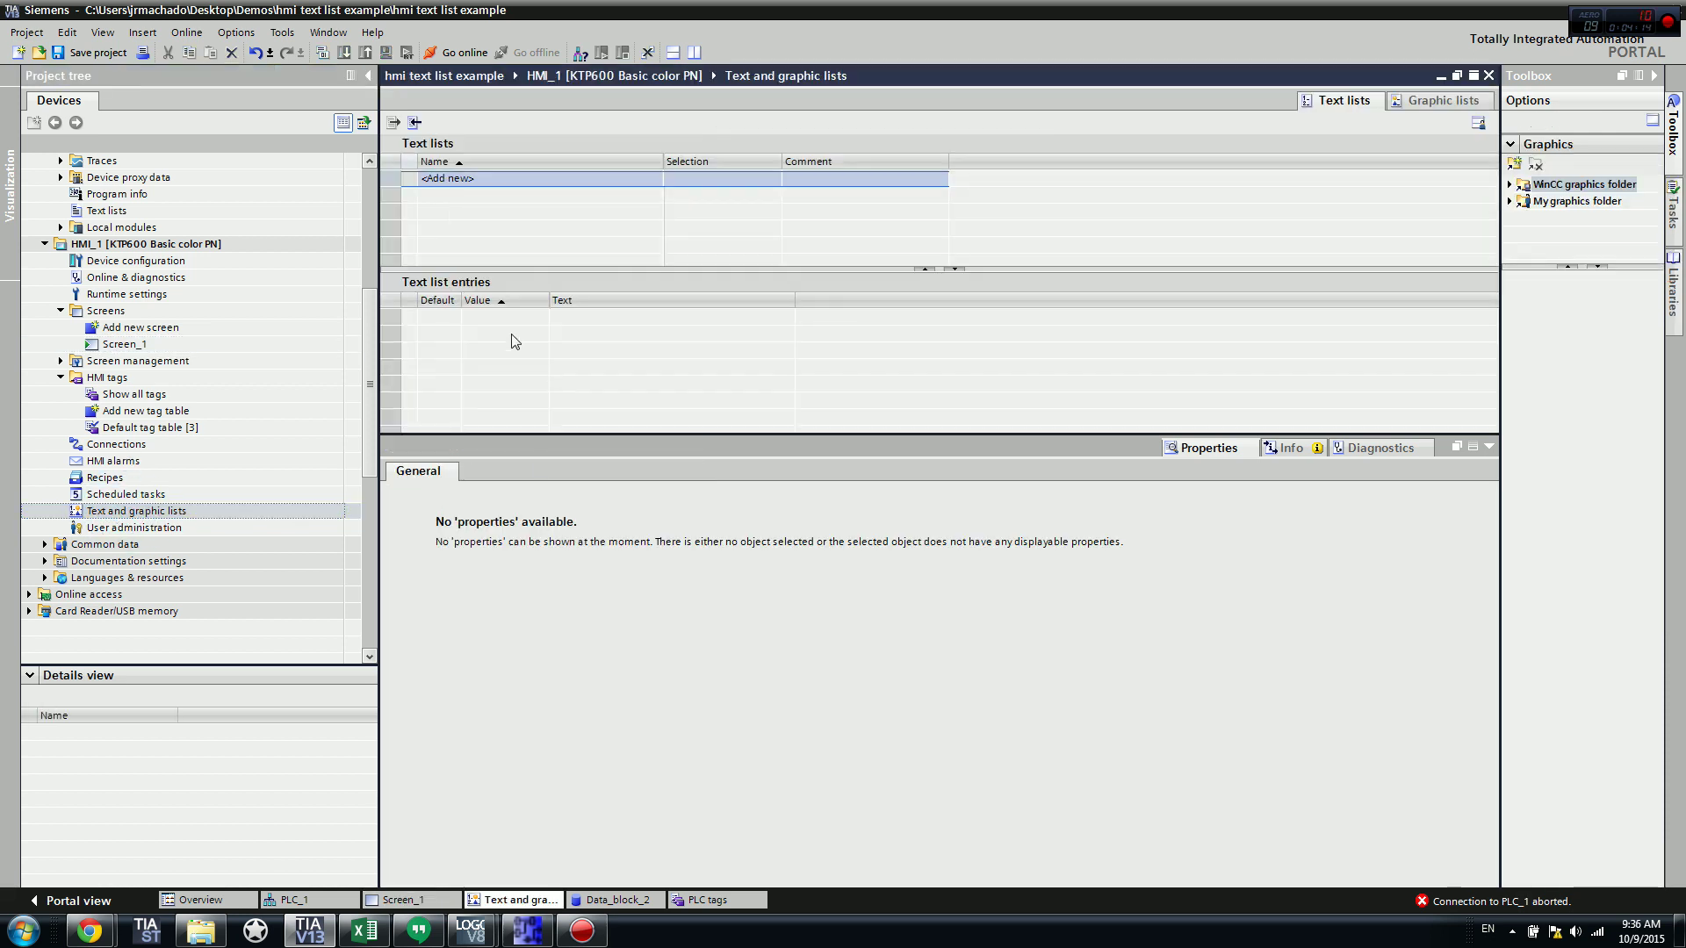
pyautogui.doubleClick(504, 180)
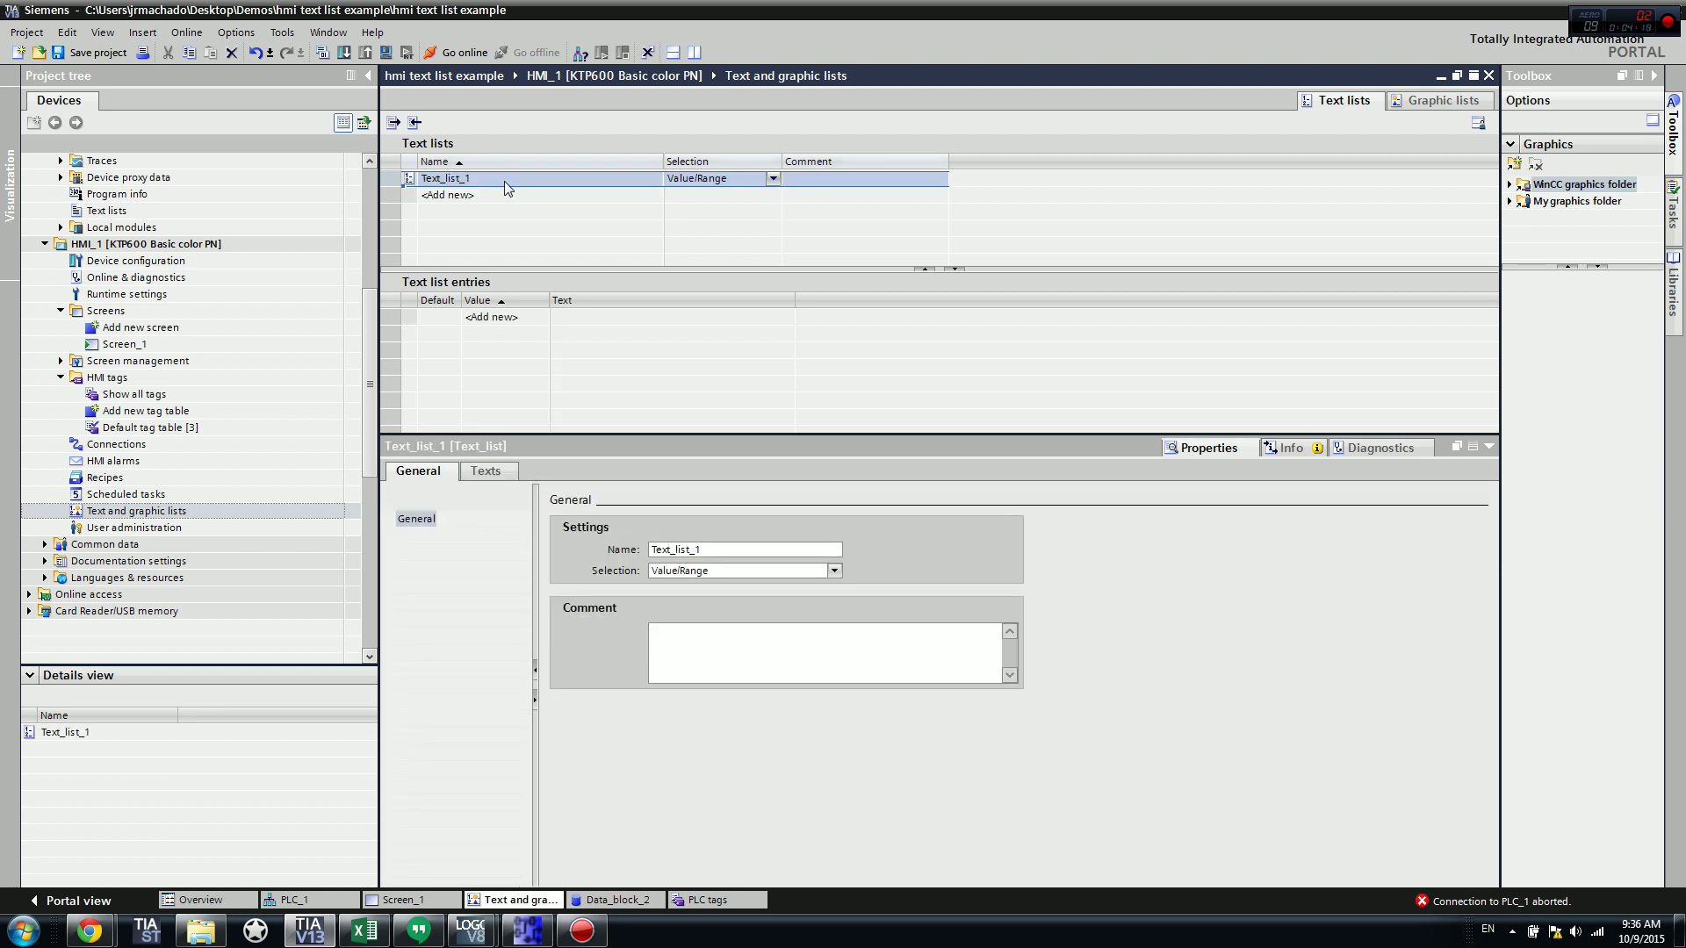
pyautogui.click(527, 162)
pyautogui.click(532, 179)
pyautogui.doubleClick(532, 178)
pyautogui.write('db')
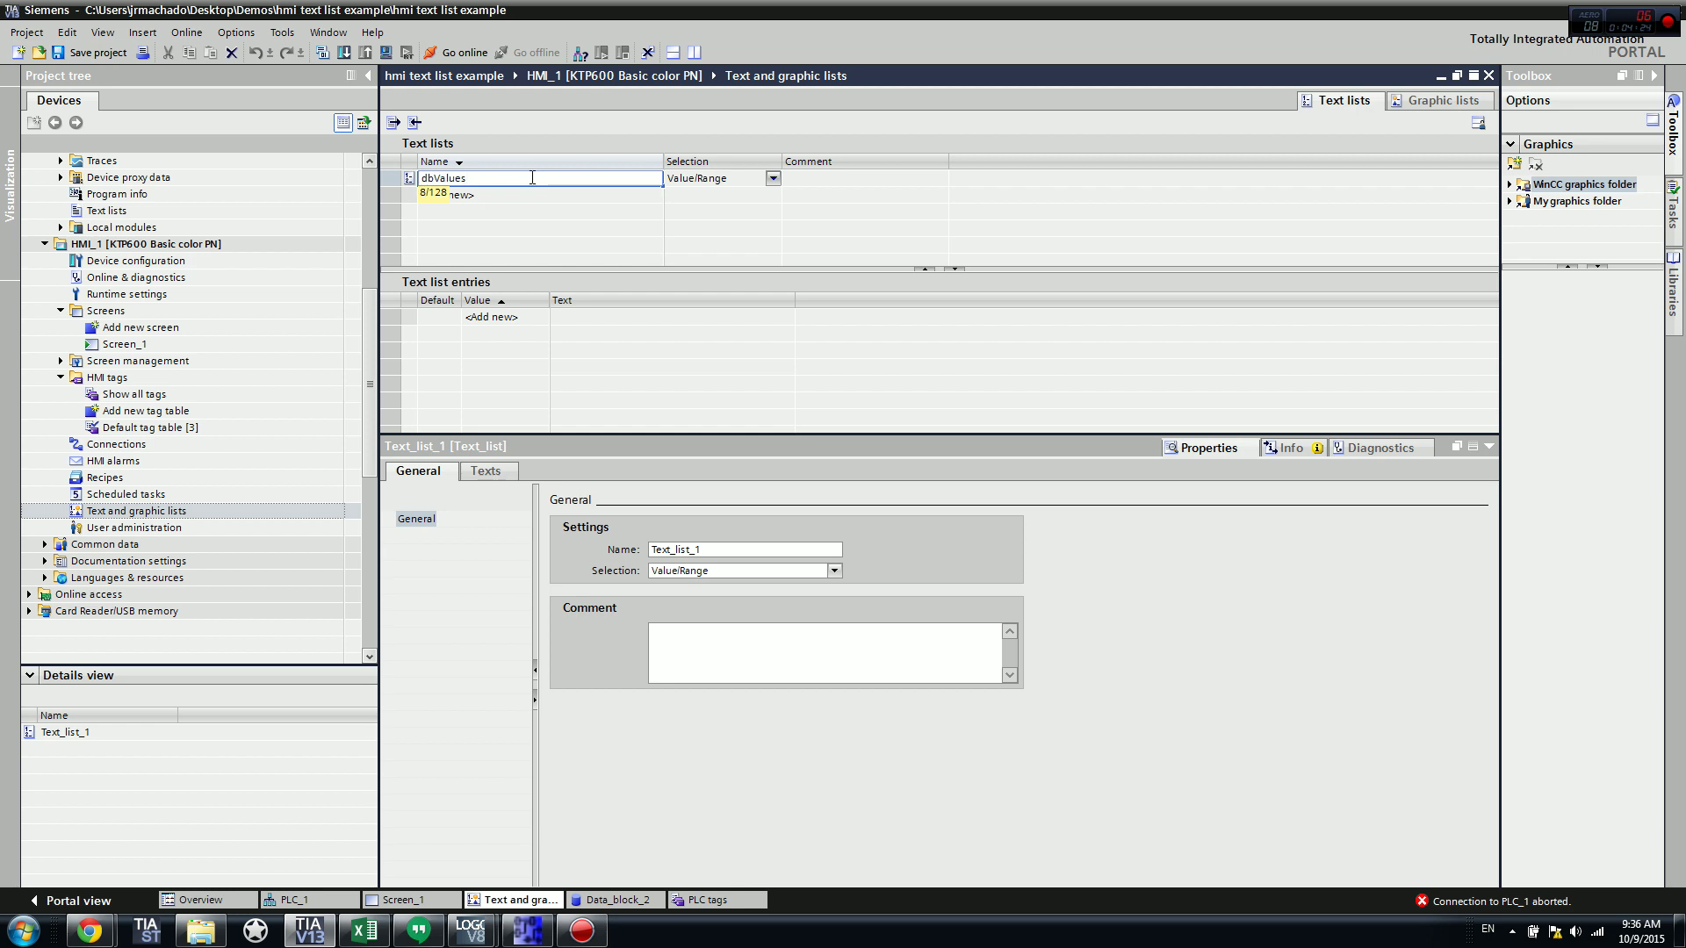
pyautogui.write('Values')
# Step: Add a second text list named memoryValues below dbValues
pyautogui.click(538, 194)
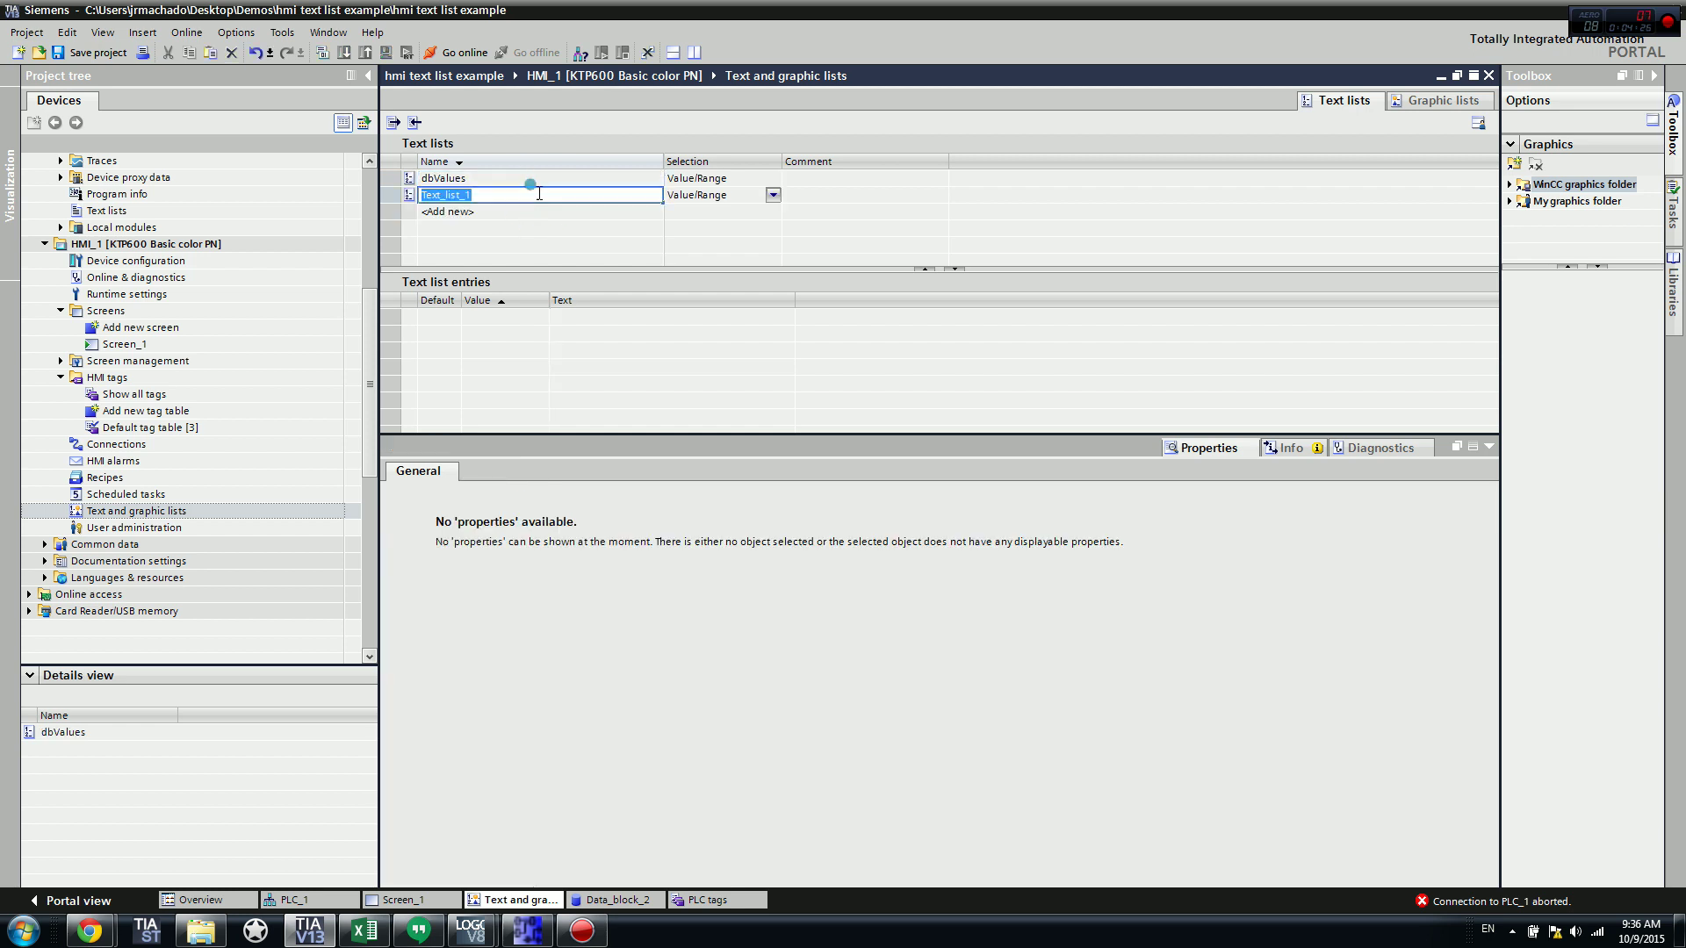
pyautogui.write('memor')
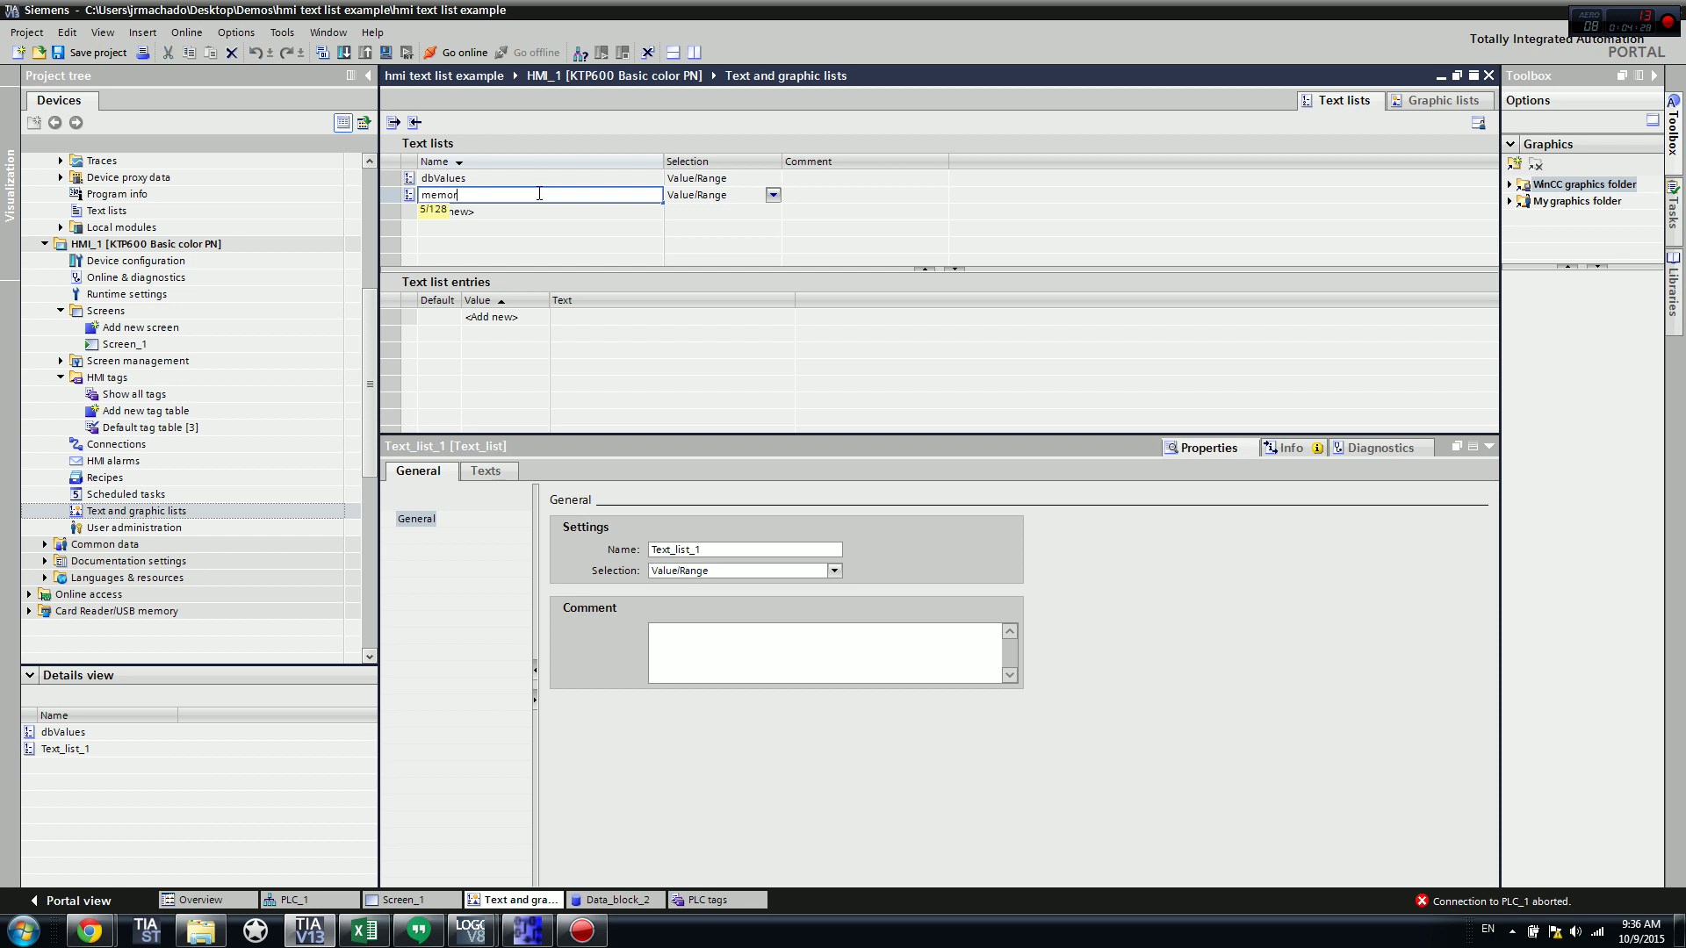
pyautogui.write('yValues')
pyautogui.press('Return')
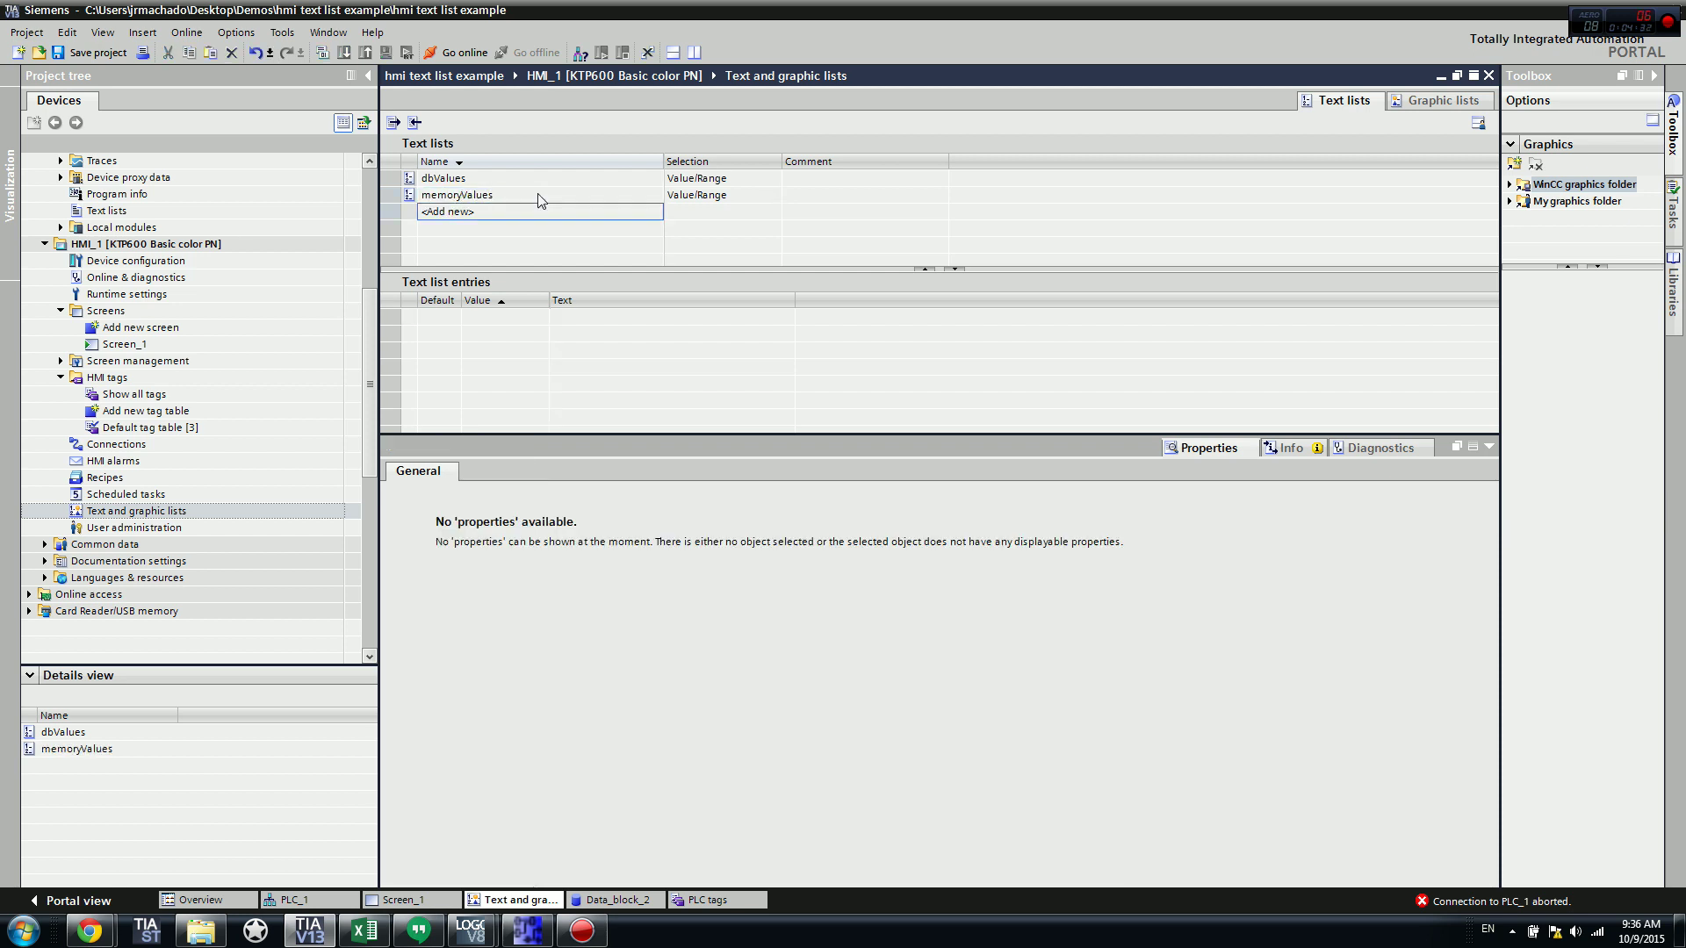
# Step: Add an entry for value 0 with the text dbVal0 to the dbValues text list
pyautogui.click(579, 180)
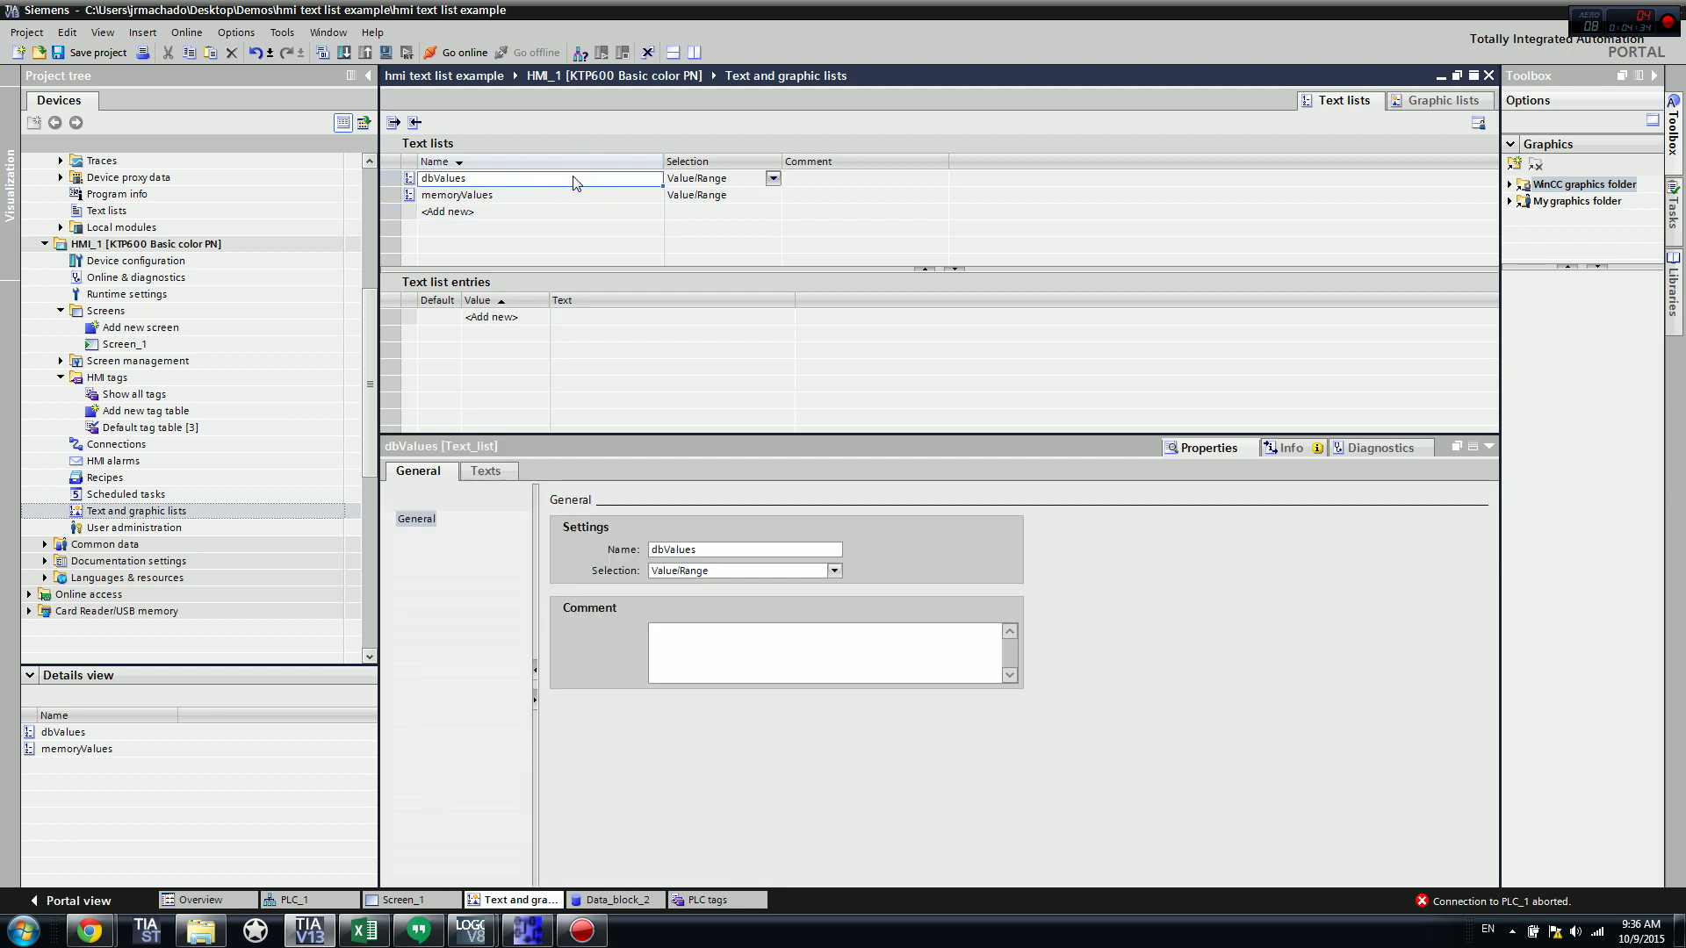
pyautogui.click(504, 318)
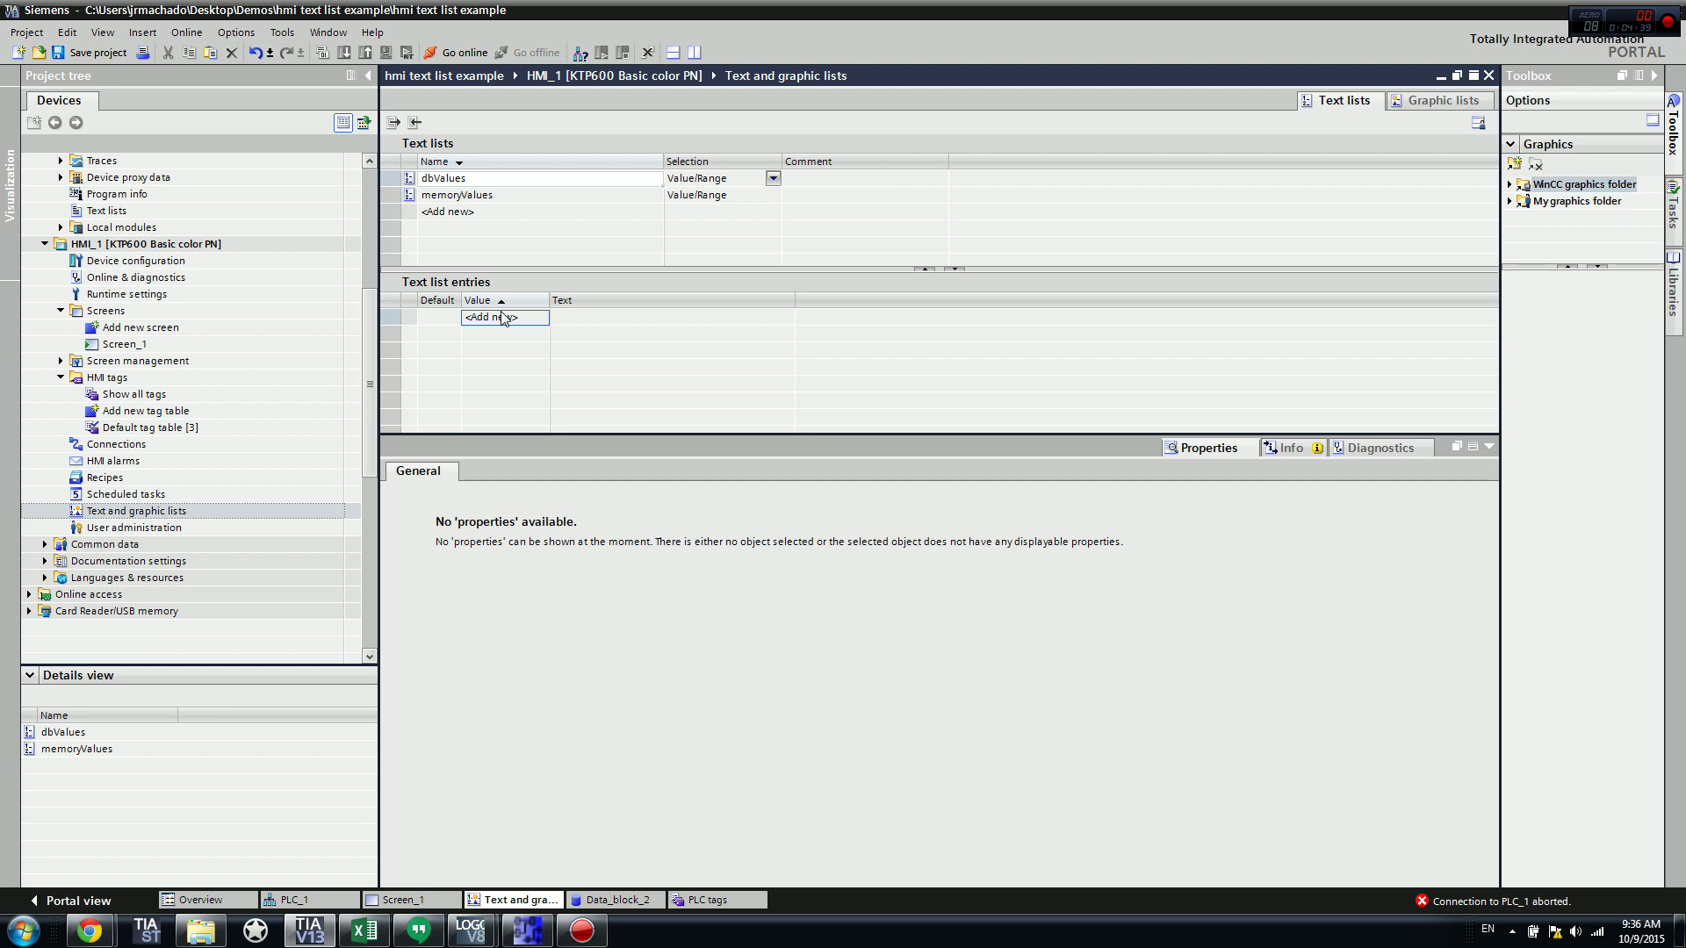
pyautogui.click(504, 317)
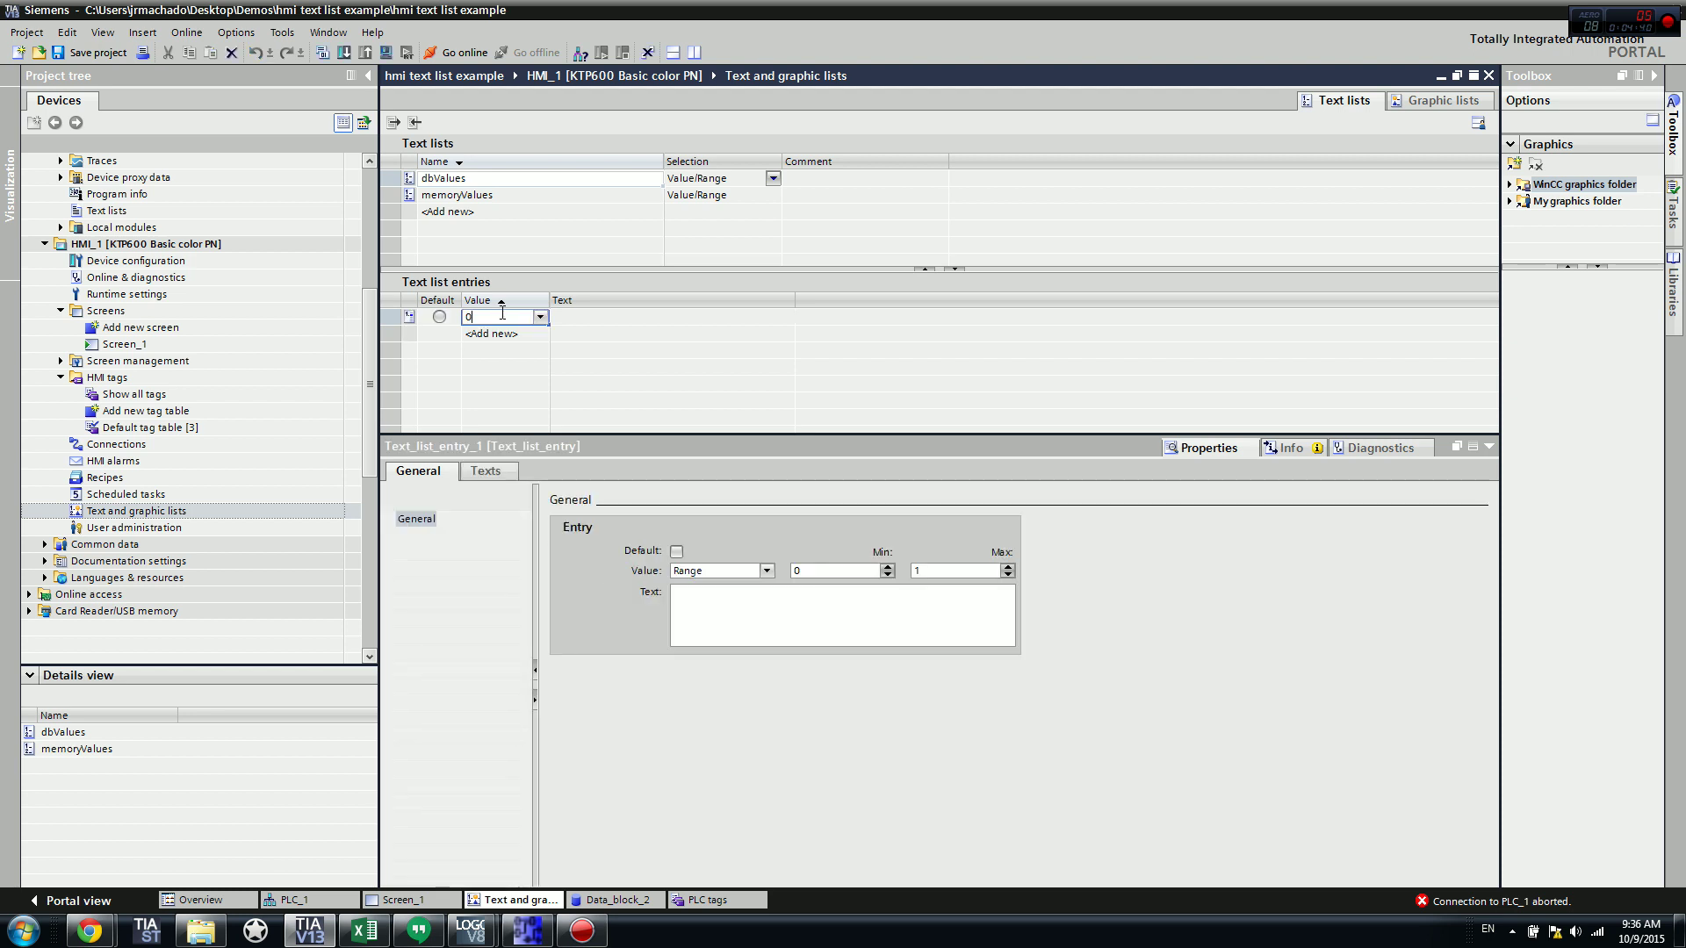
pyautogui.click(641, 321)
pyautogui.write('dbVal0')
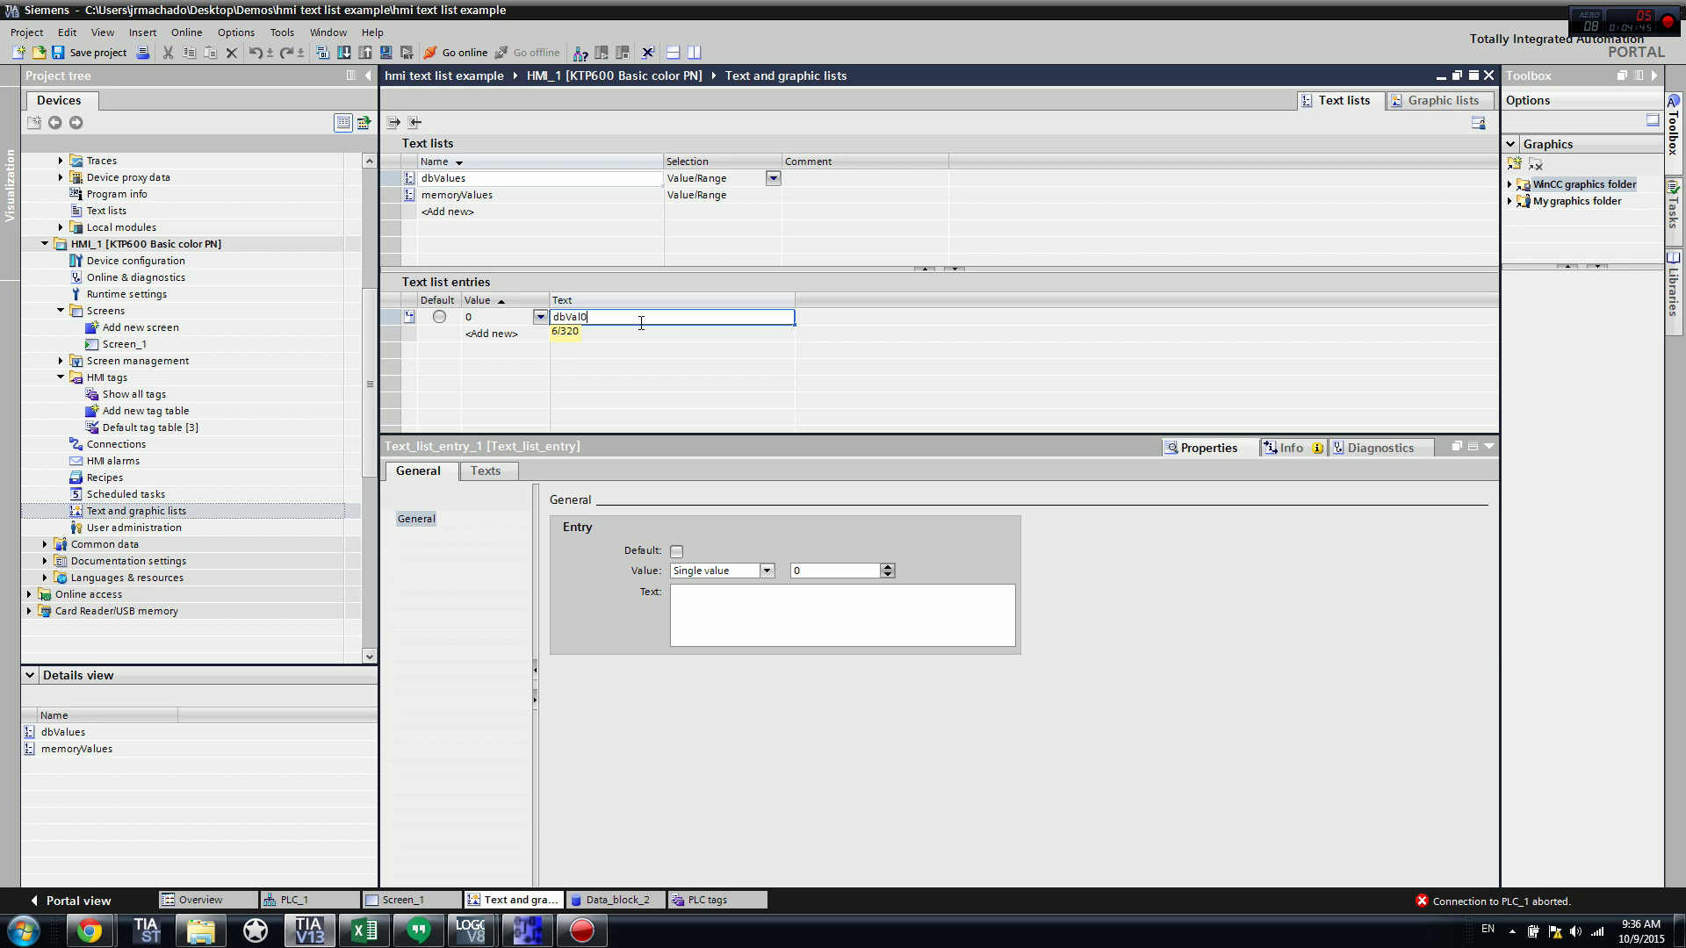
# Step: Add a second dbValues entry for value 1 with the text dbVal1
pyautogui.click(500, 334)
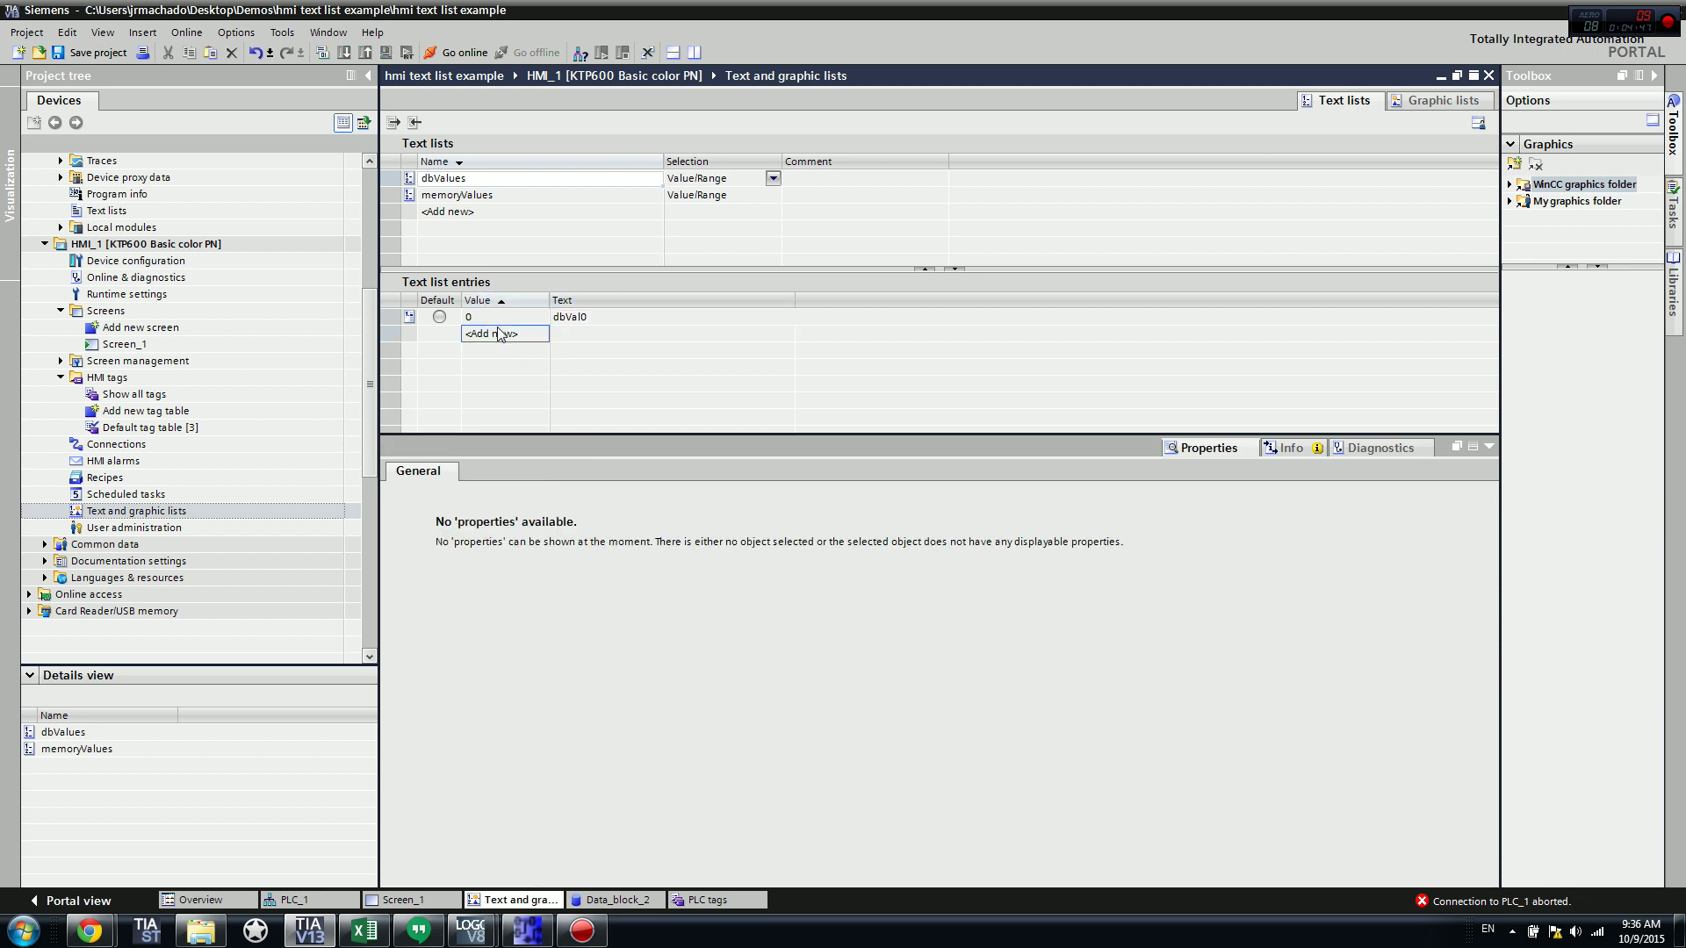
pyautogui.click(500, 334)
pyautogui.press('Tab')
pyautogui.write('db')
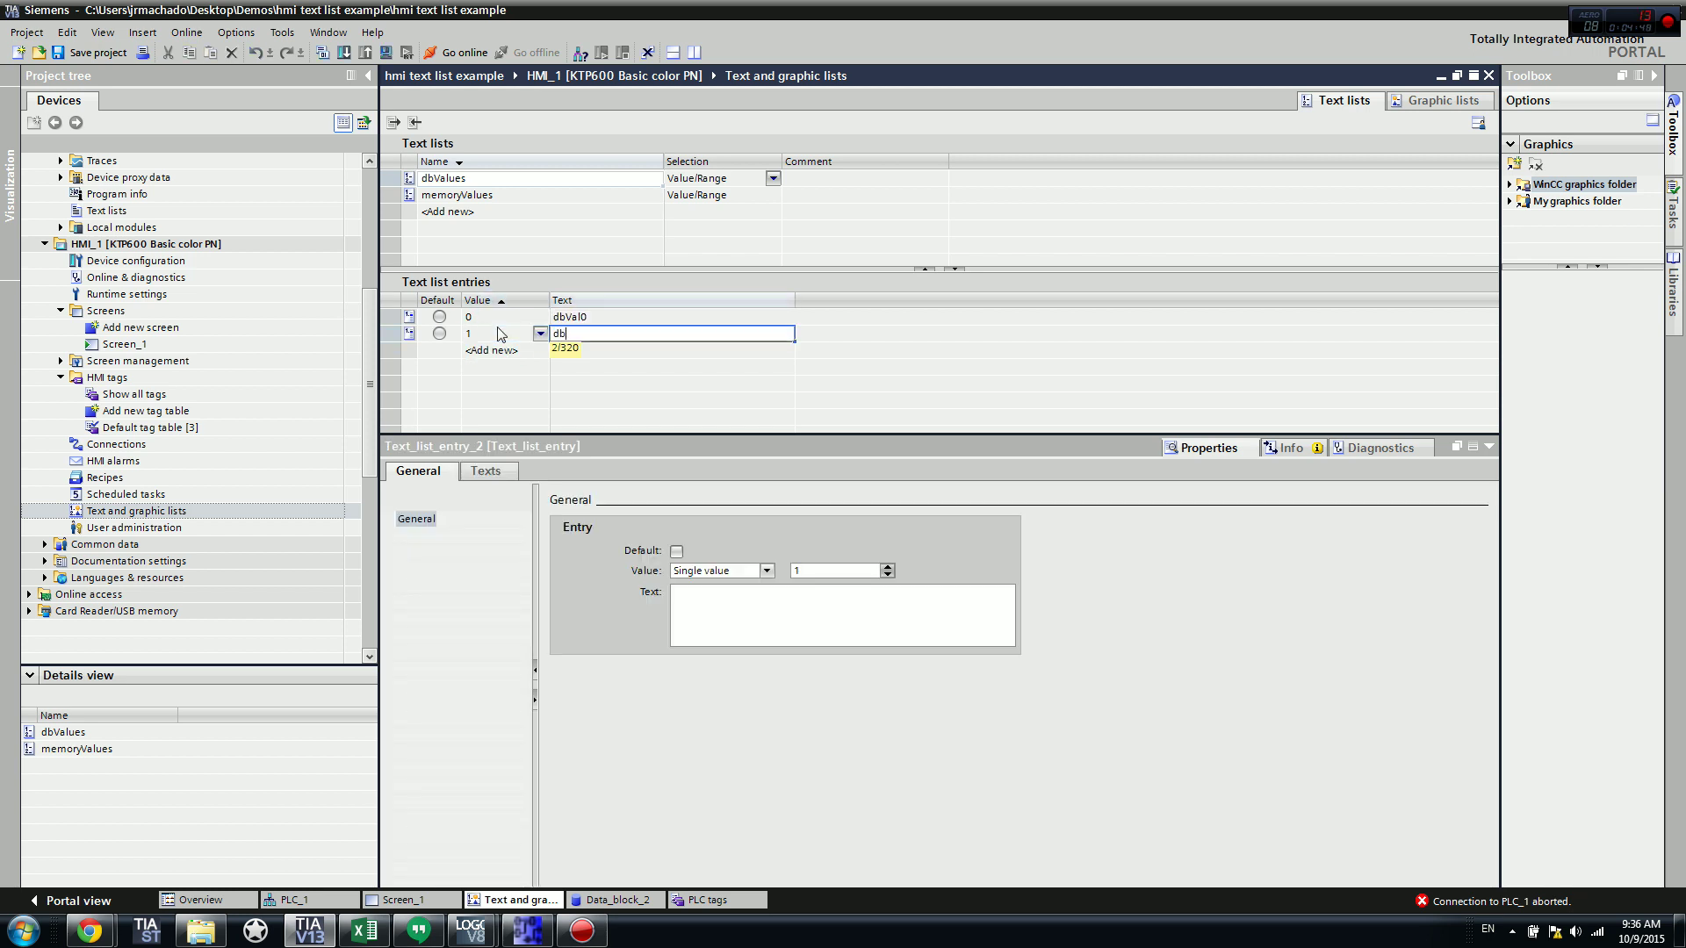
pyautogui.write('Val1')
pyautogui.press('Return')
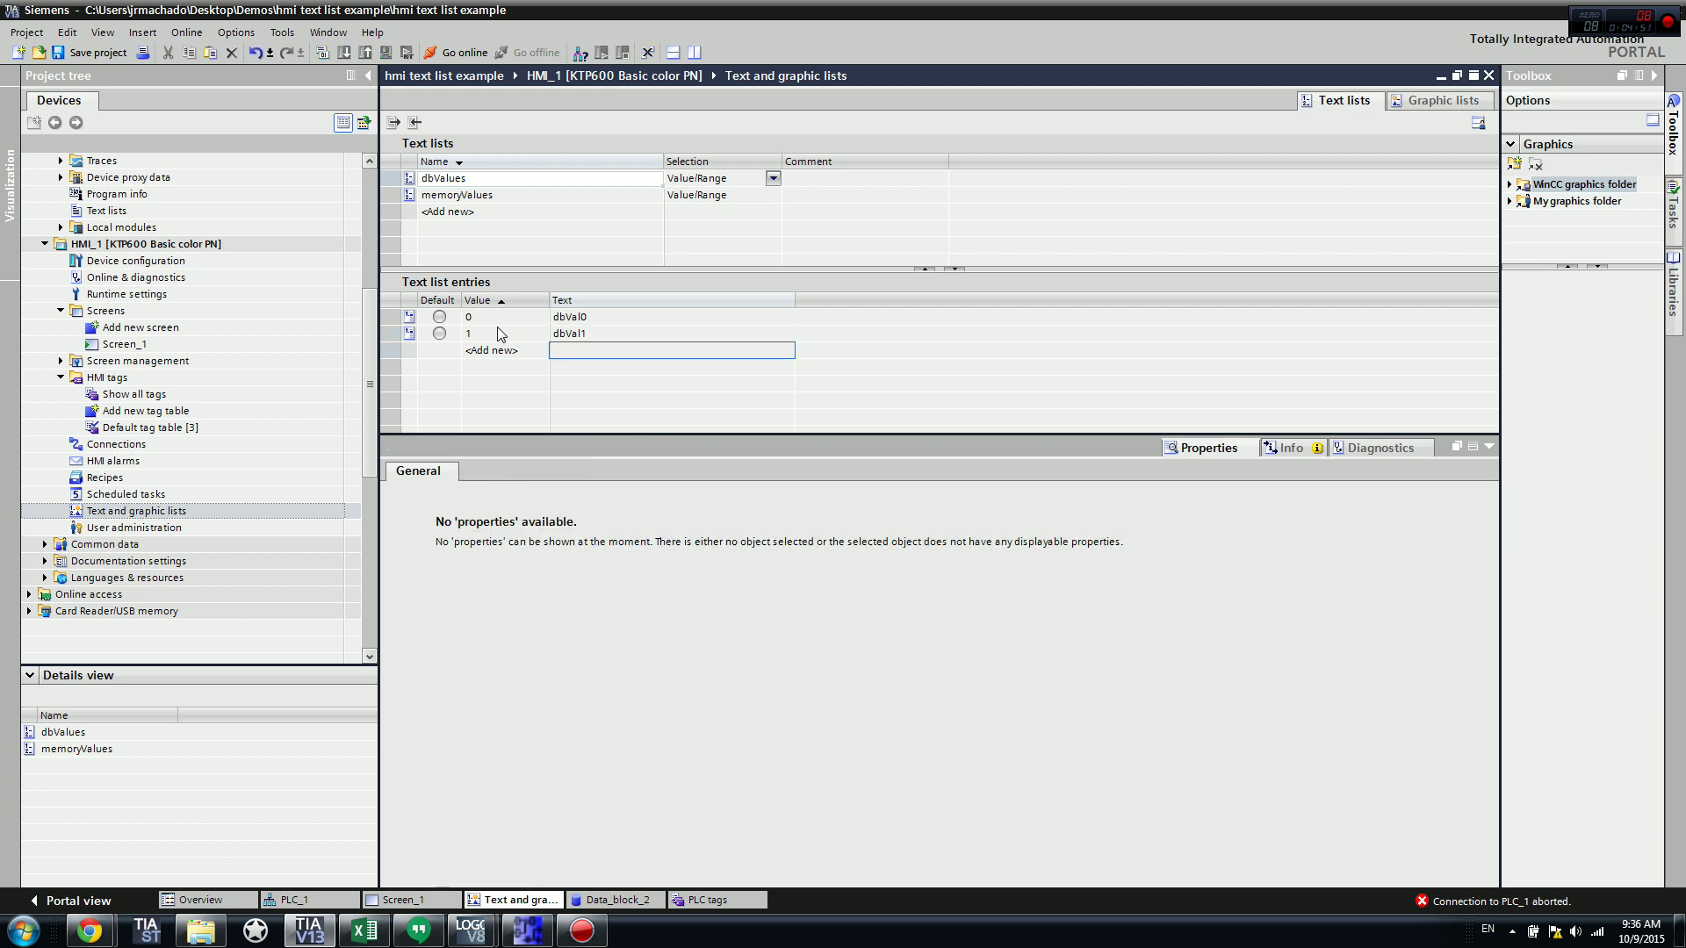
# Step: Extend the dbValues entries by autofill to values 2, 3 and 4, and change the text of value 2 to dbVal2
pyautogui.press('Up')
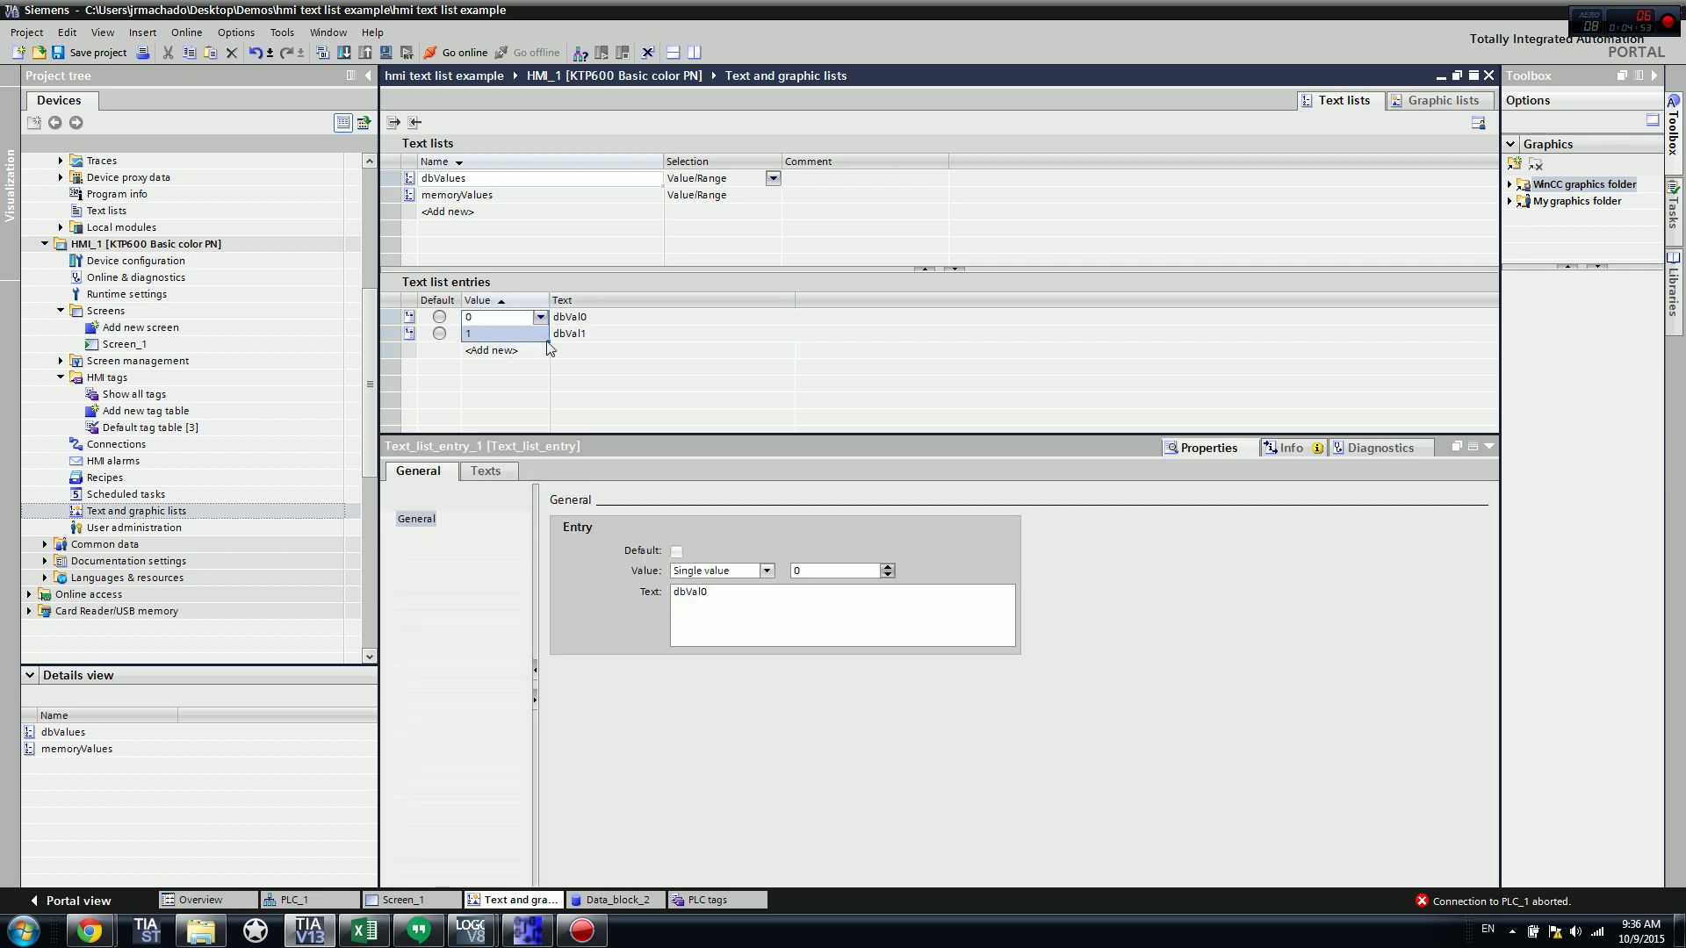
pyautogui.moveTo(548, 342); pyautogui.dragTo(548, 392)
pyautogui.doubleClick(606, 350)
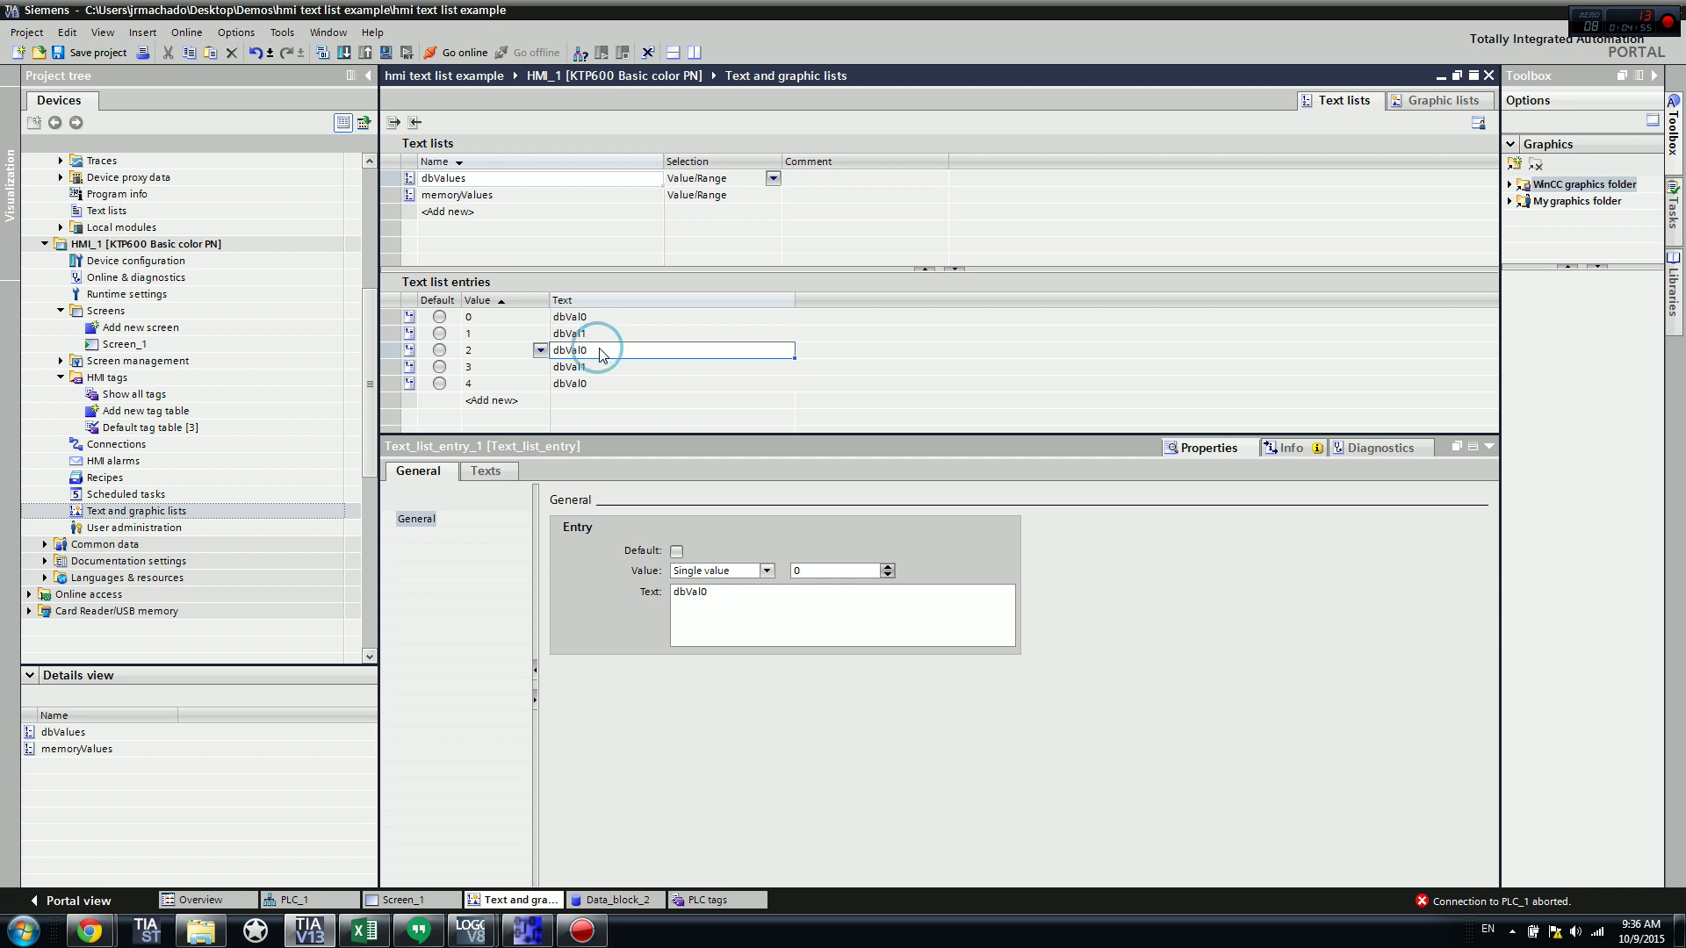
pyautogui.press('End')
pyautogui.press('BackSpace')
pyautogui.write('2')
pyautogui.press('Return')
# Step: Change the texts of dbValues entries 3 and 4 to dbVal3 and dbVal4
pyautogui.click(648, 366)
pyautogui.click(649, 366)
pyautogui.press('End')
pyautogui.write('3')
pyautogui.press('Return')
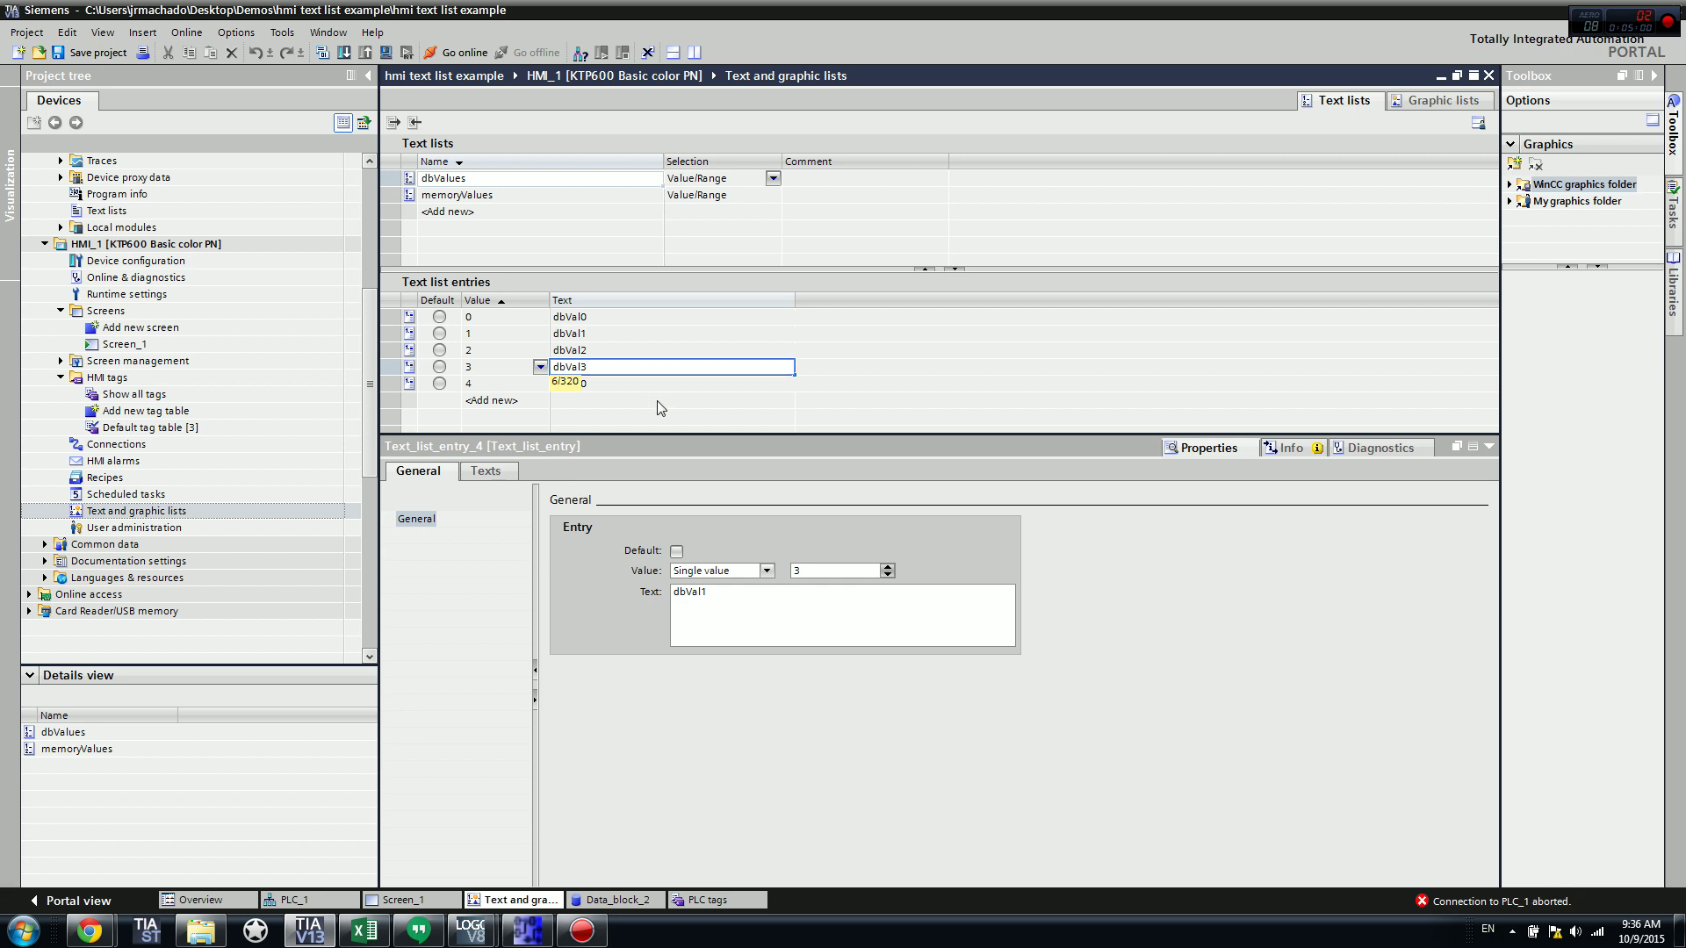
pyautogui.click(650, 384)
pyautogui.click(650, 383)
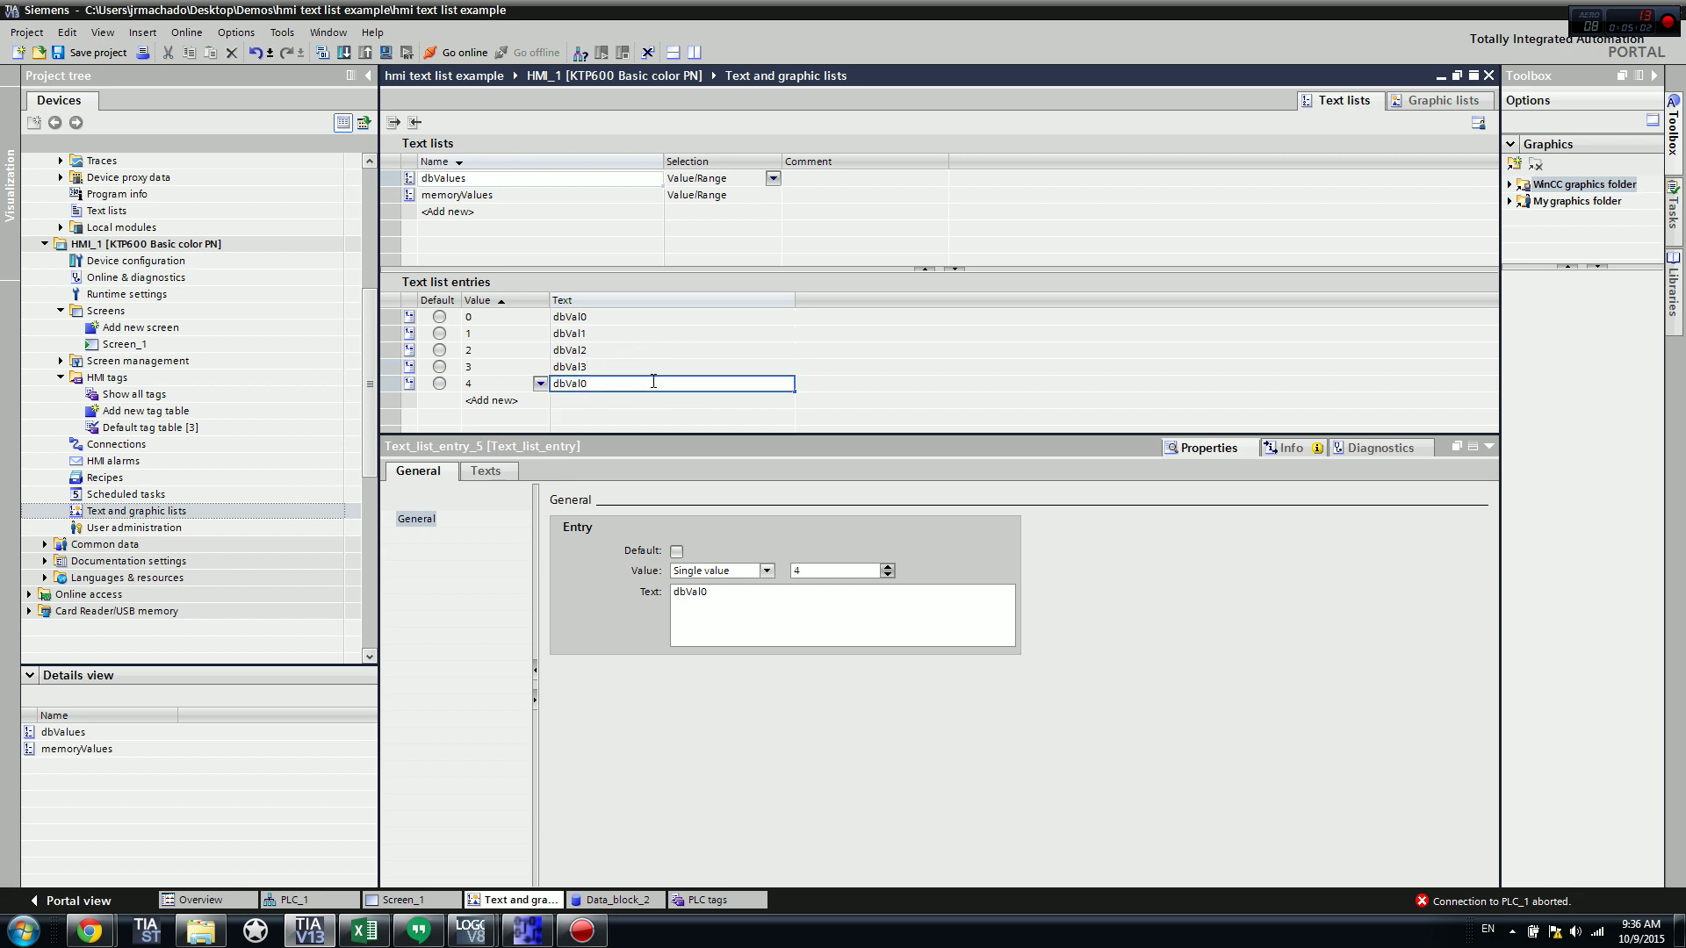
pyautogui.write('4')
pyautogui.click(771, 366)
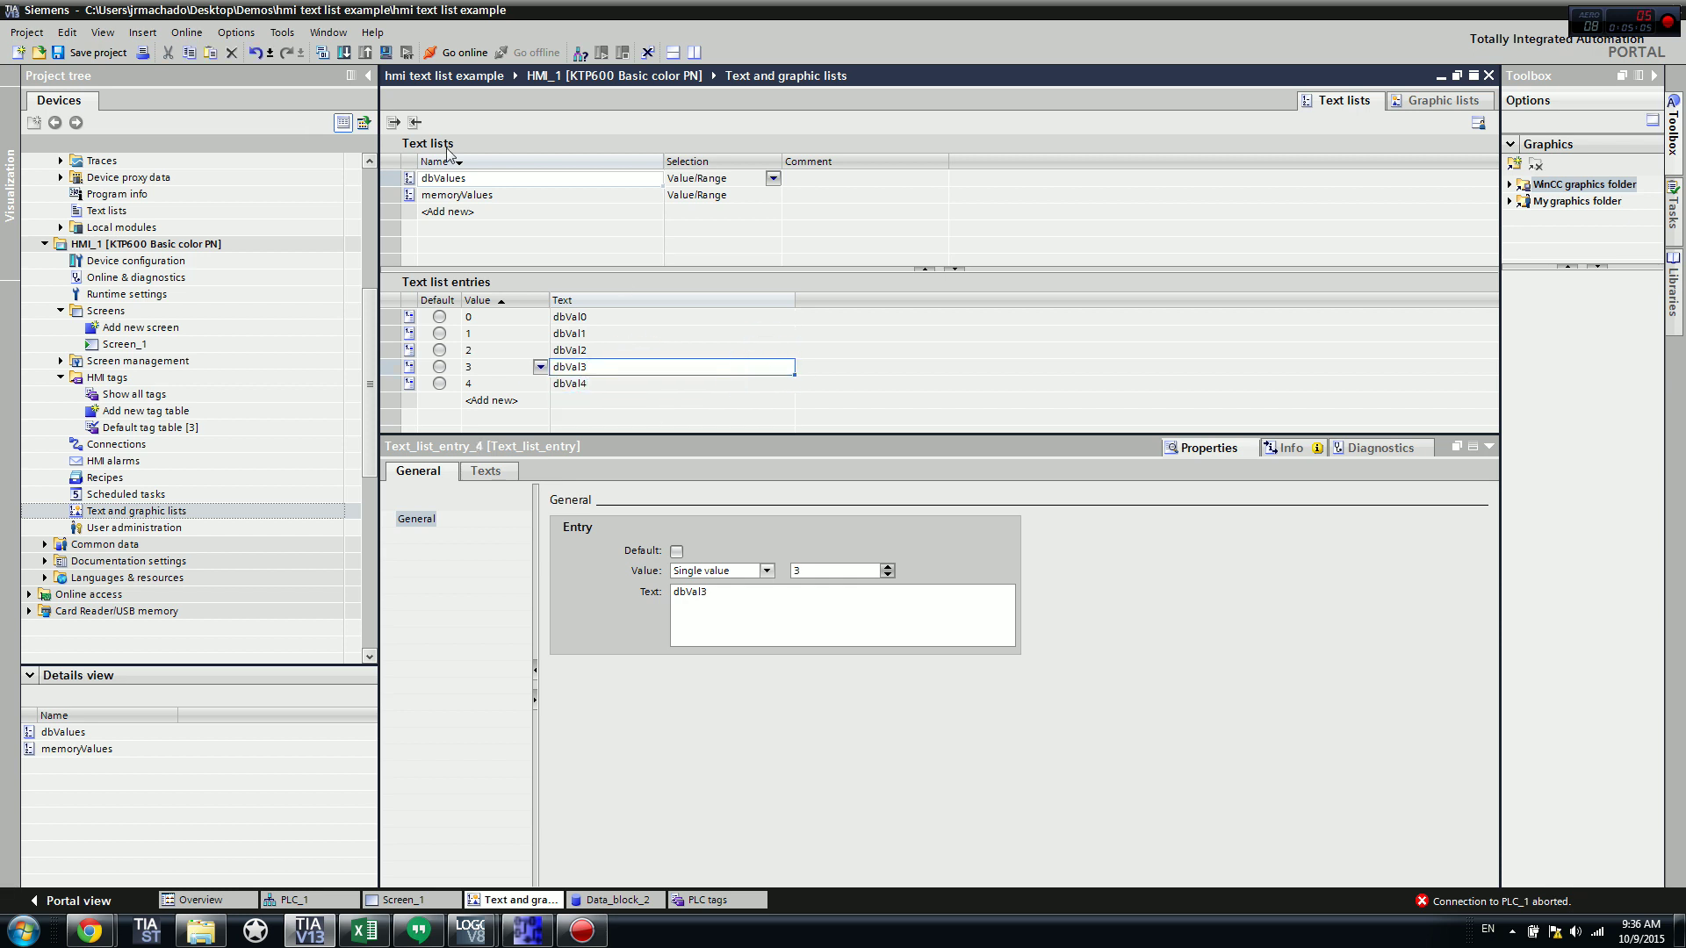
# Step: Add three entries with values 0, 1 and 2 to the memoryValues text list
pyautogui.click(487, 194)
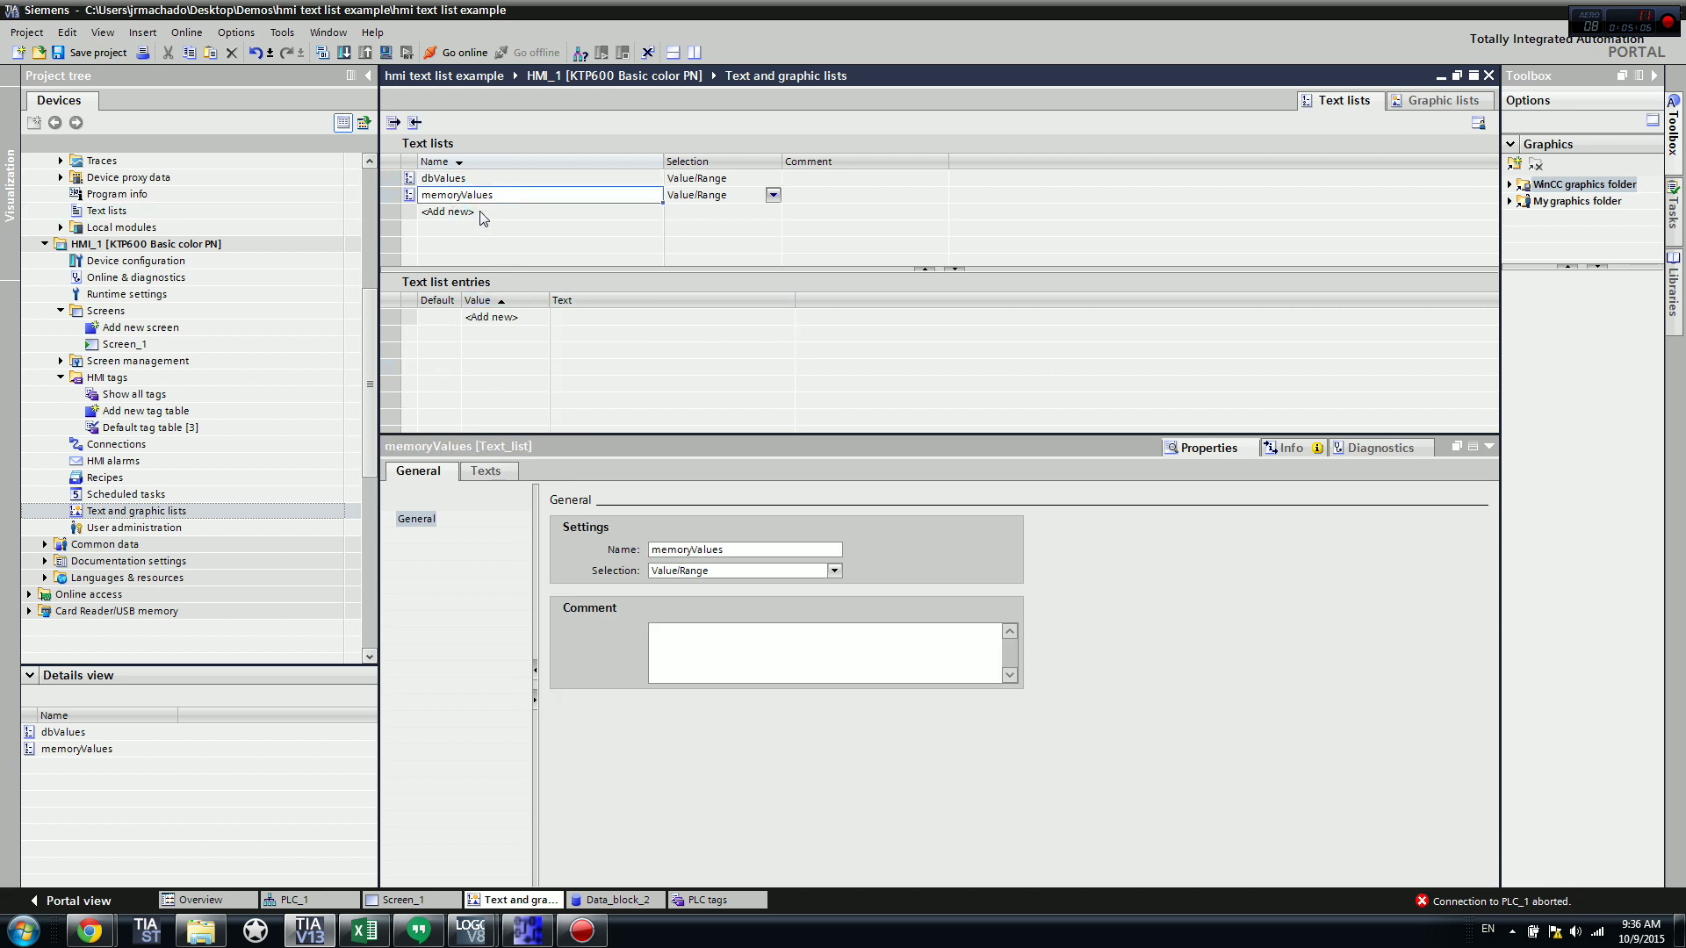
pyautogui.click(496, 318)
pyautogui.click(500, 317)
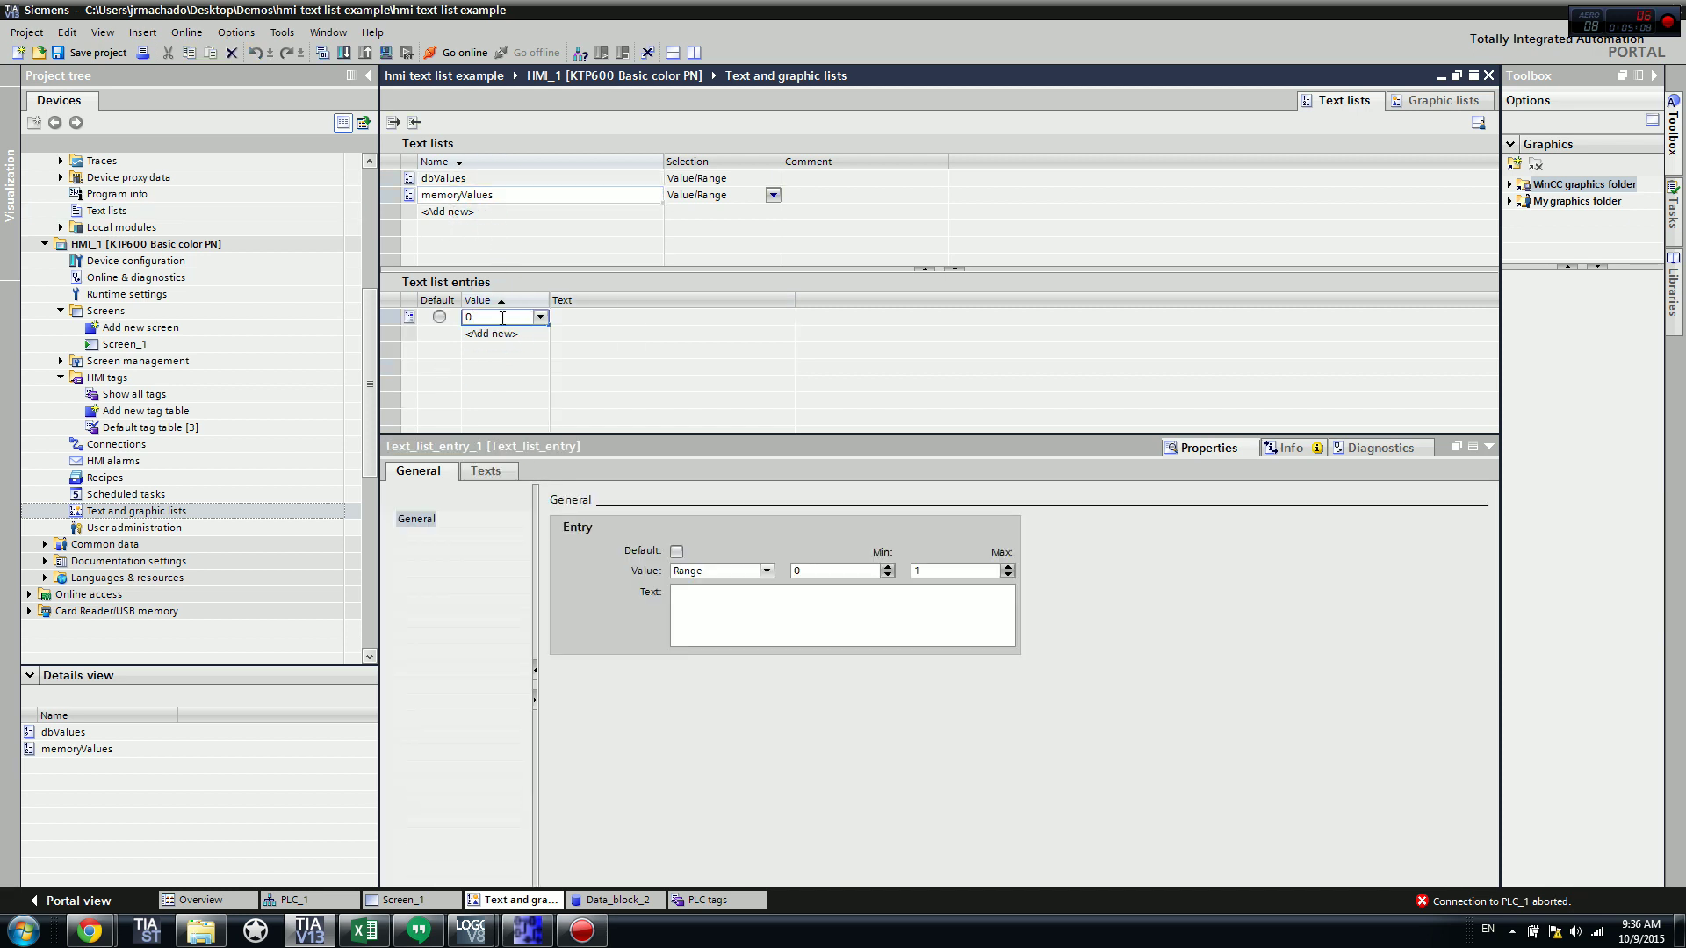
pyautogui.click(491, 334)
pyautogui.click(491, 333)
pyautogui.click(491, 351)
pyautogui.click(492, 350)
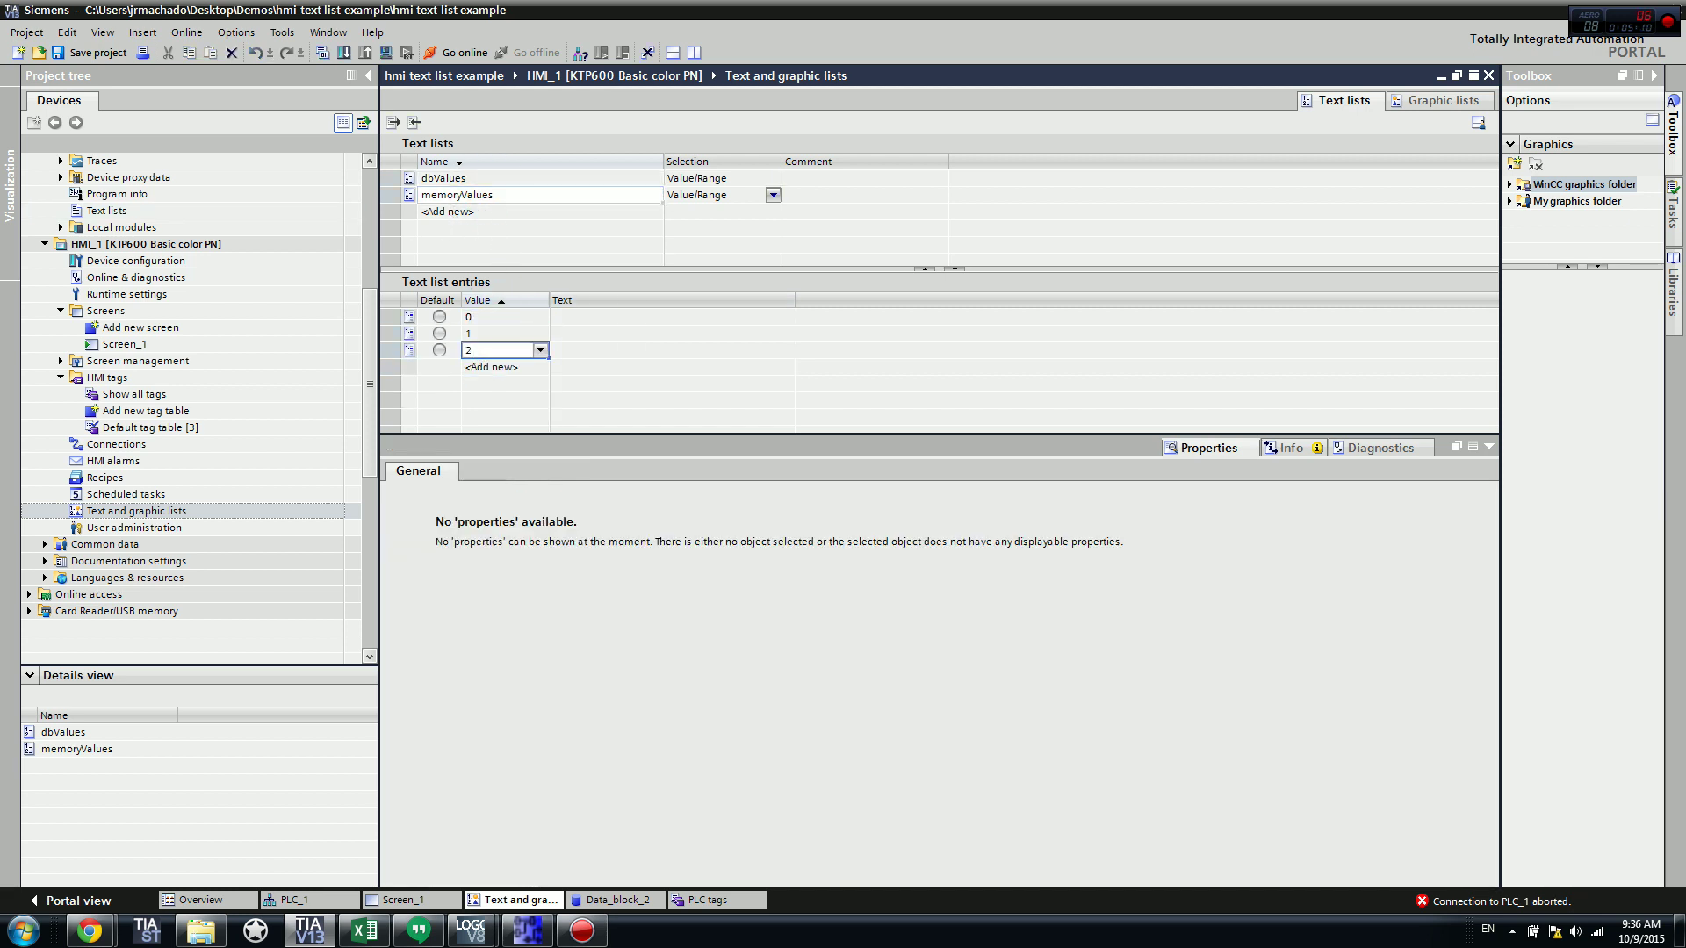
# Step: Set the texts of the memoryValues entries to memory value 0, memory value 1 and memory value 2
pyautogui.click(620, 323)
pyautogui.write('memor')
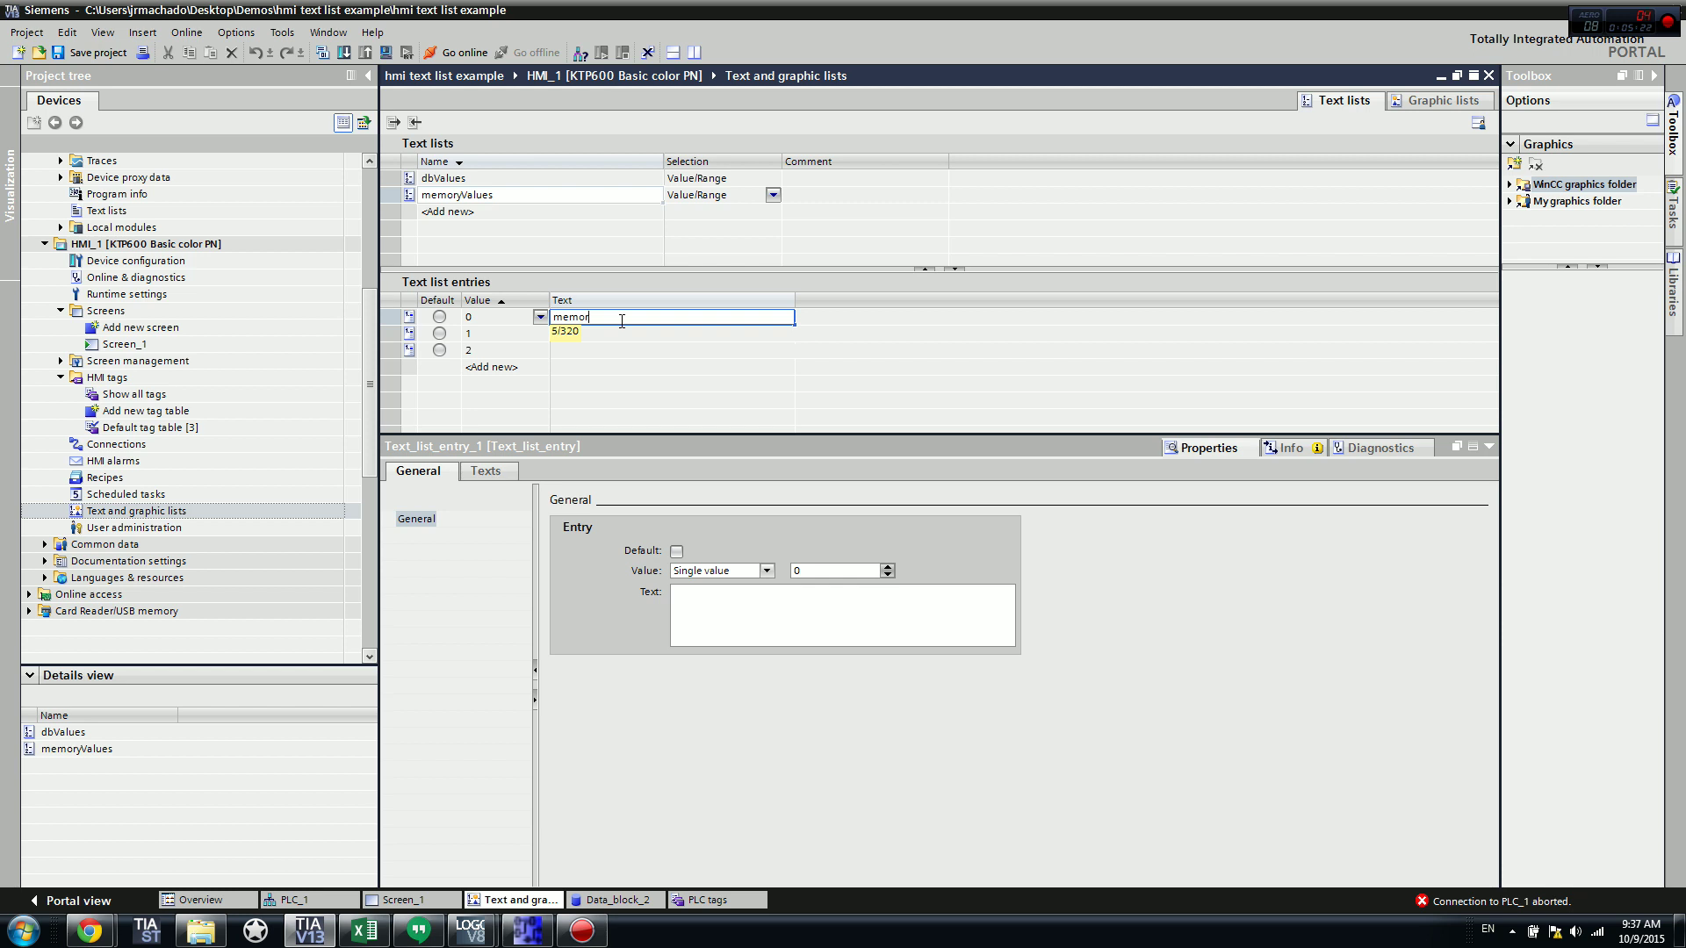
pyautogui.write('value 0')
pyautogui.press('Return')
pyautogui.write('memory')
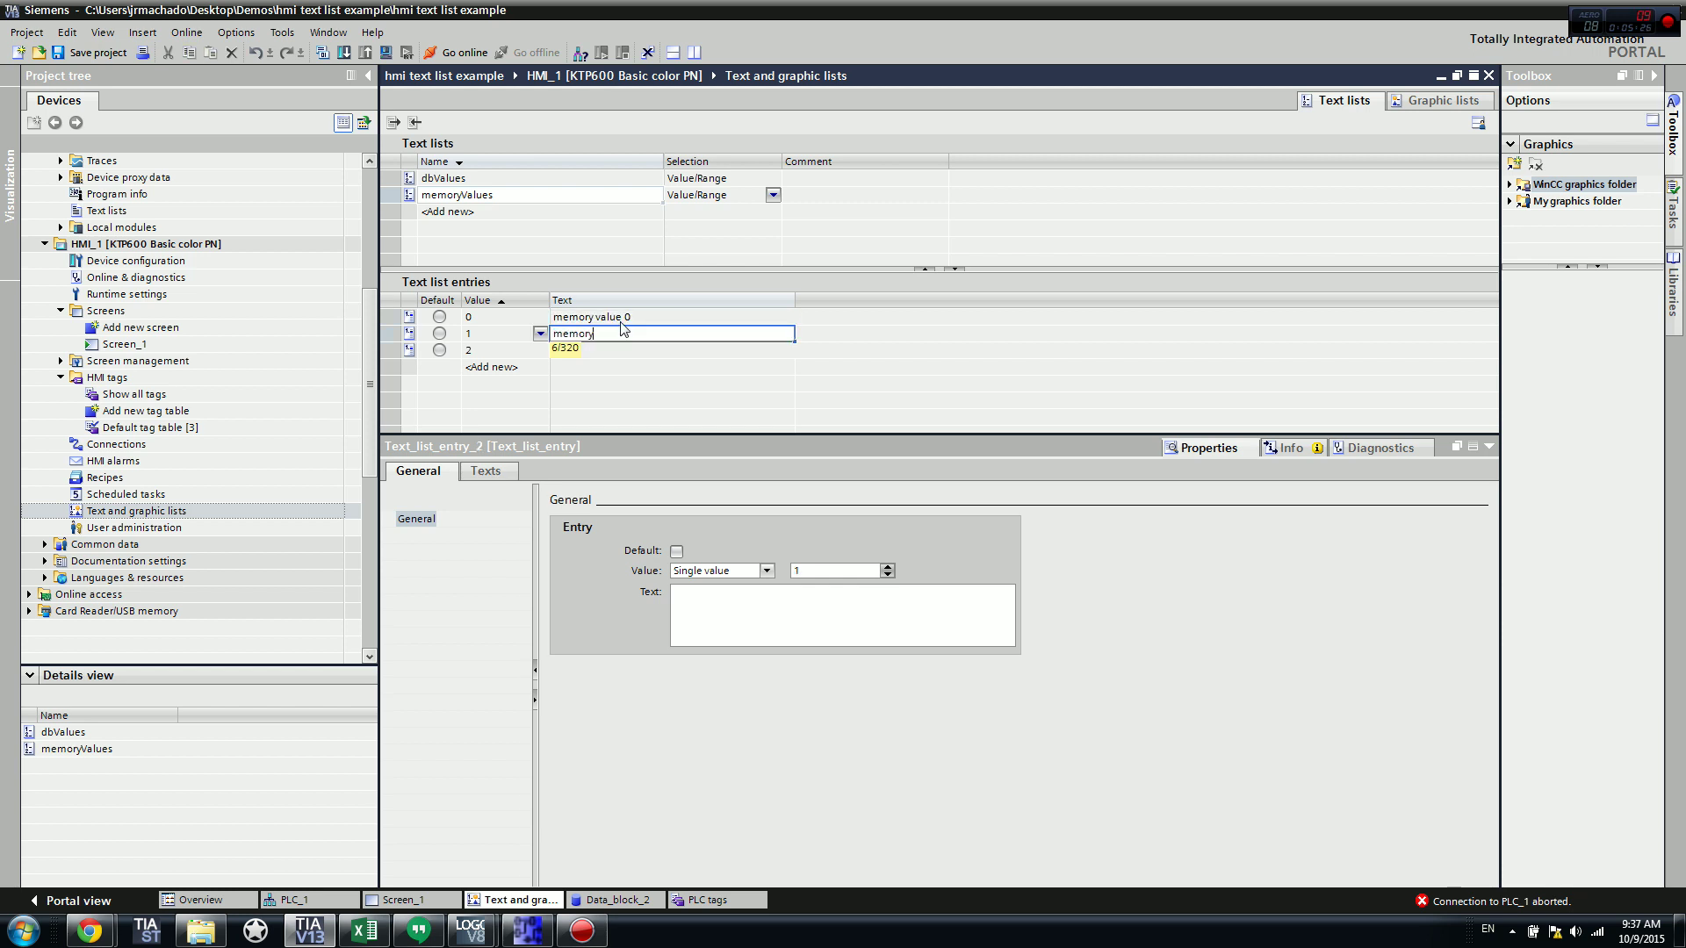
pyautogui.write(' value 1')
pyautogui.press('Return')
pyautogui.write('memory value 2')
pyautogui.press('Return')
# Step: Replace the texts of dbValues entries 0 and 1 with data block value 0 and data block value 1
pyautogui.click(613, 193)
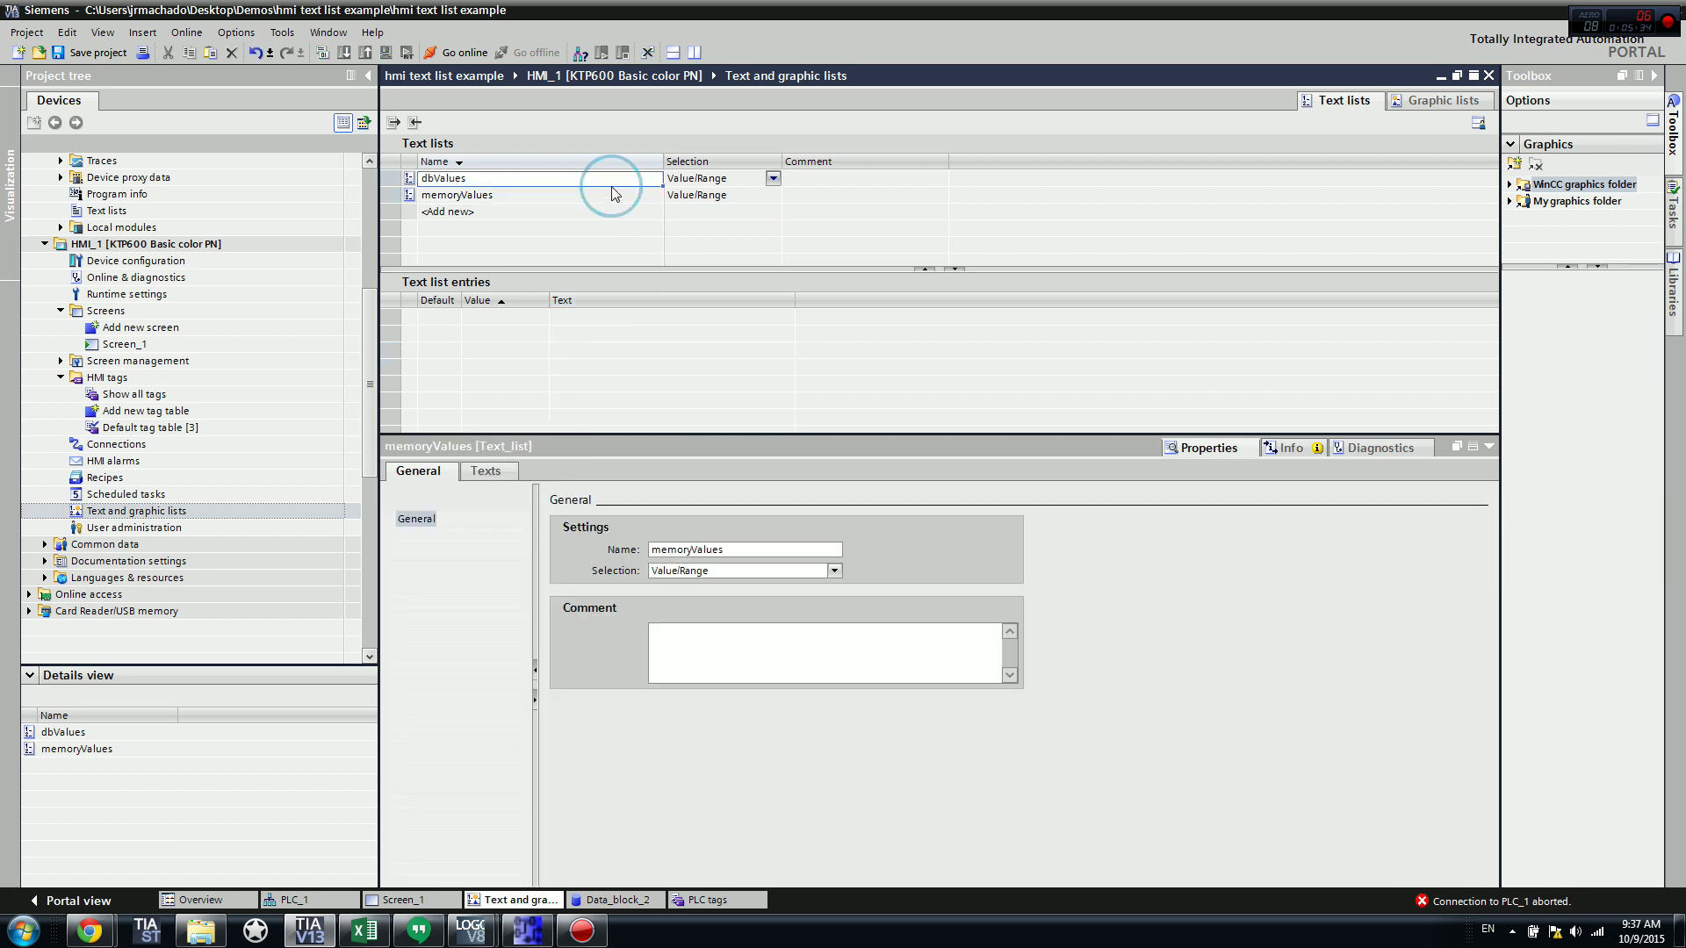
pyautogui.click(615, 316)
pyautogui.click(606, 316)
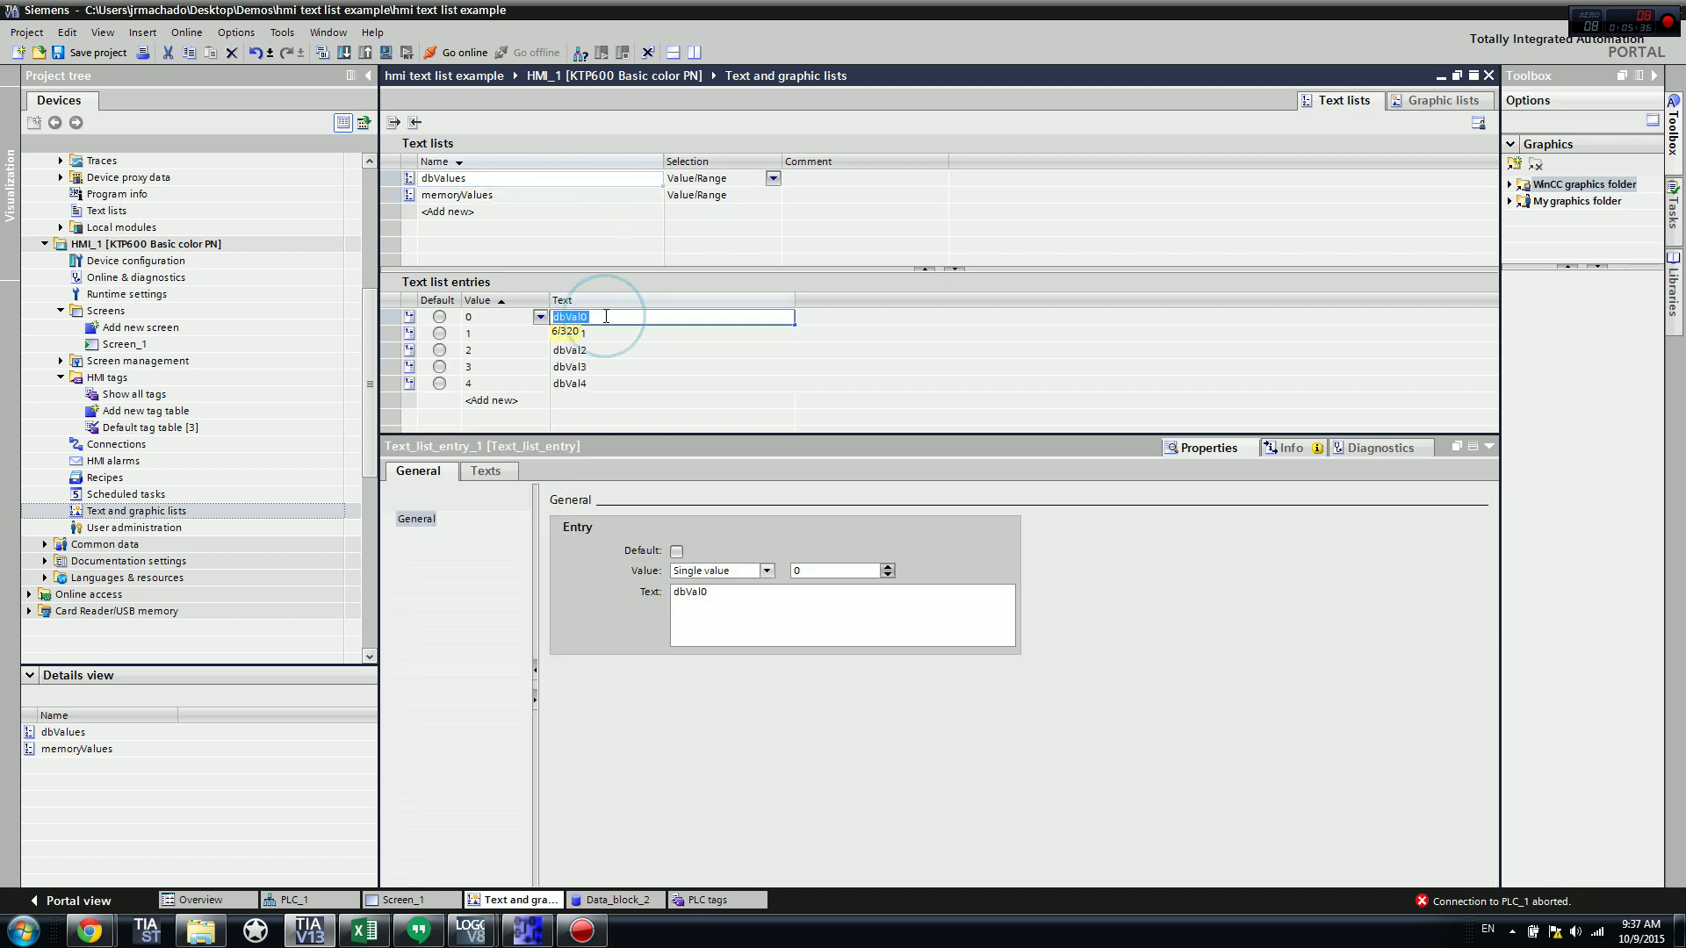
pyautogui.write('data')
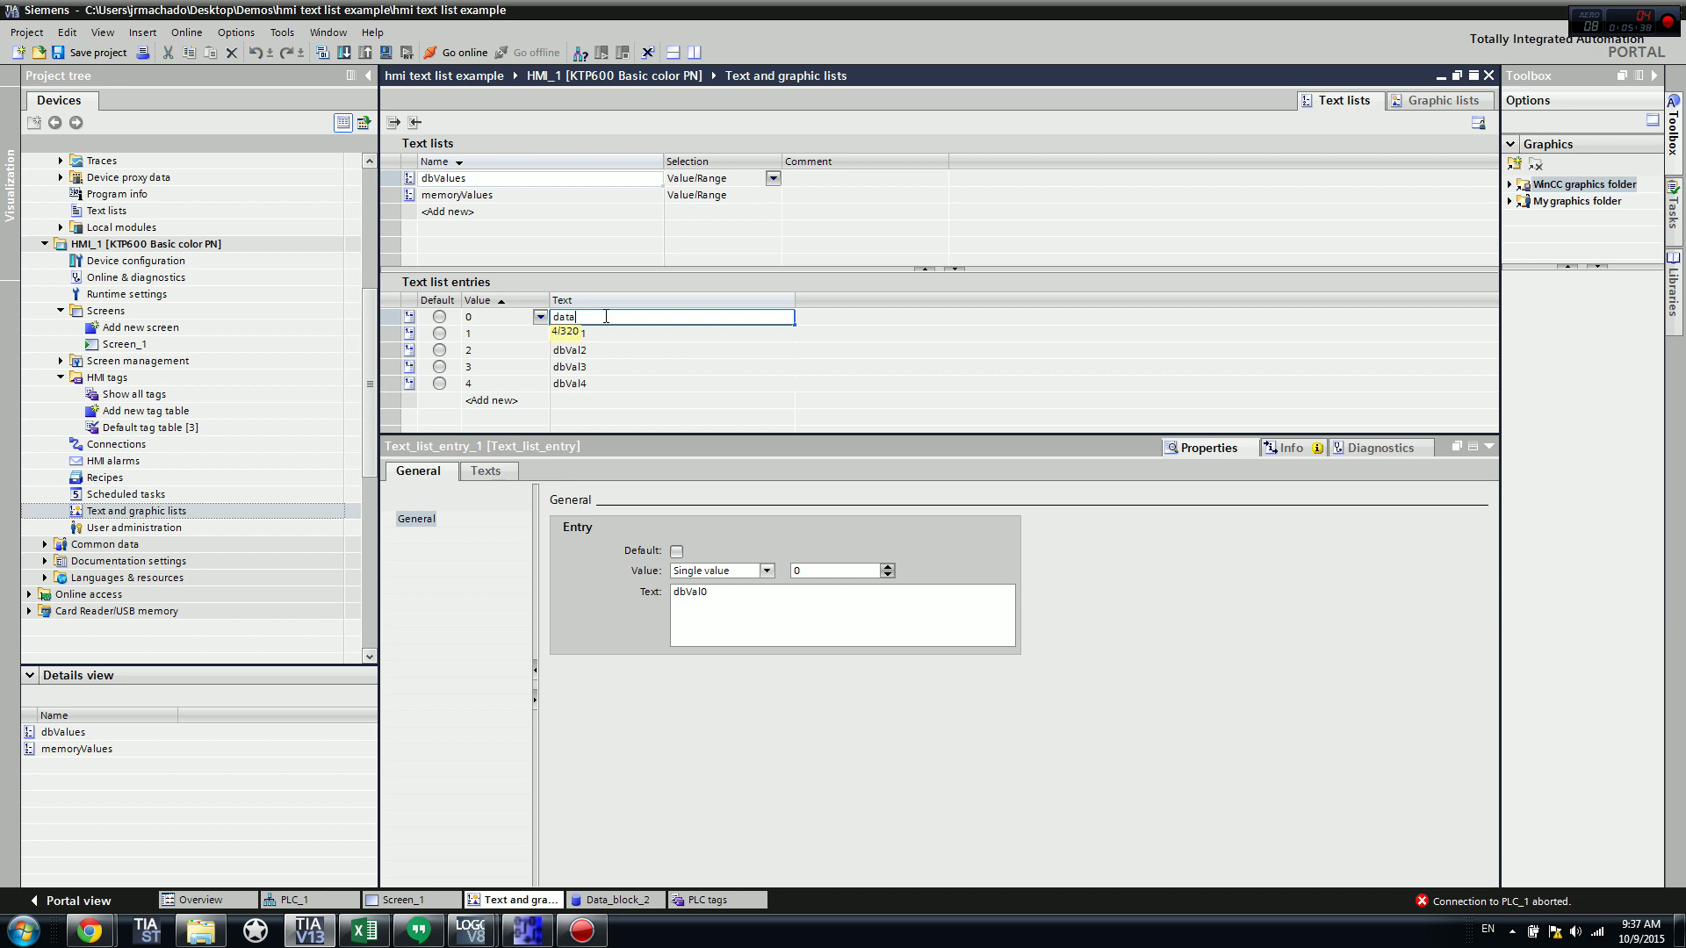
pyautogui.write(' block value 0')
pyautogui.press('Return')
pyautogui.write('da')
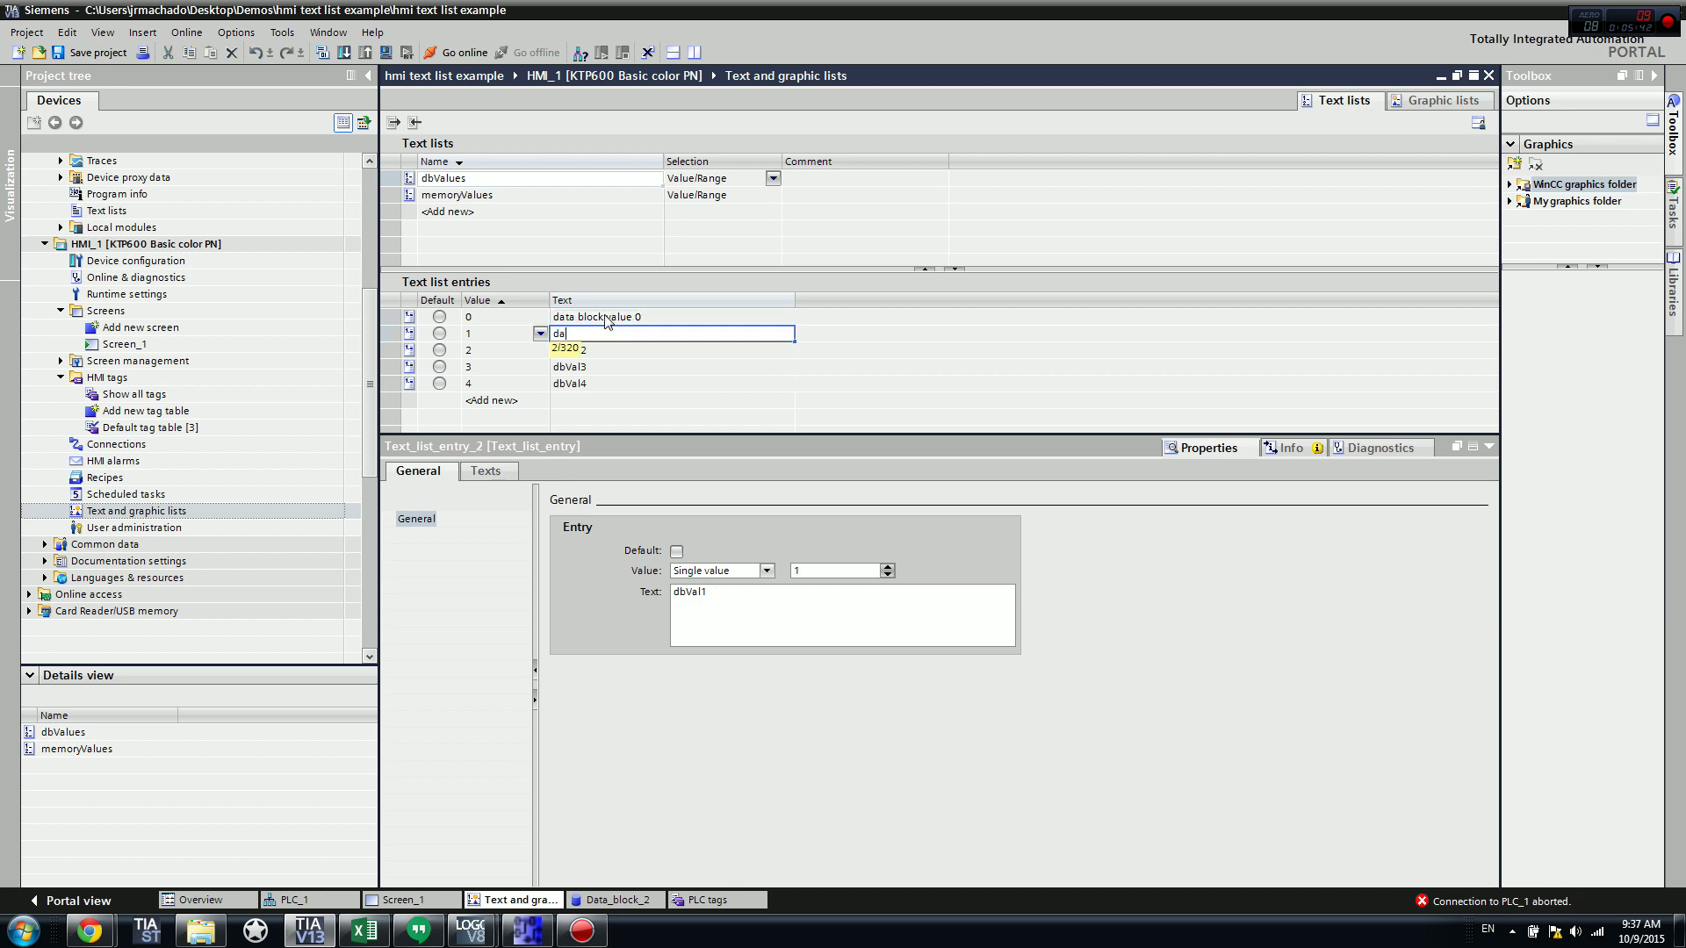
pyautogui.write('ta block value 1')
pyautogui.press('Return')
# Step: Replace the texts of dbValues entries 2, 3 and 4 with data block value 2, 3 and 4, and check both lists' entries
pyautogui.write('dat')
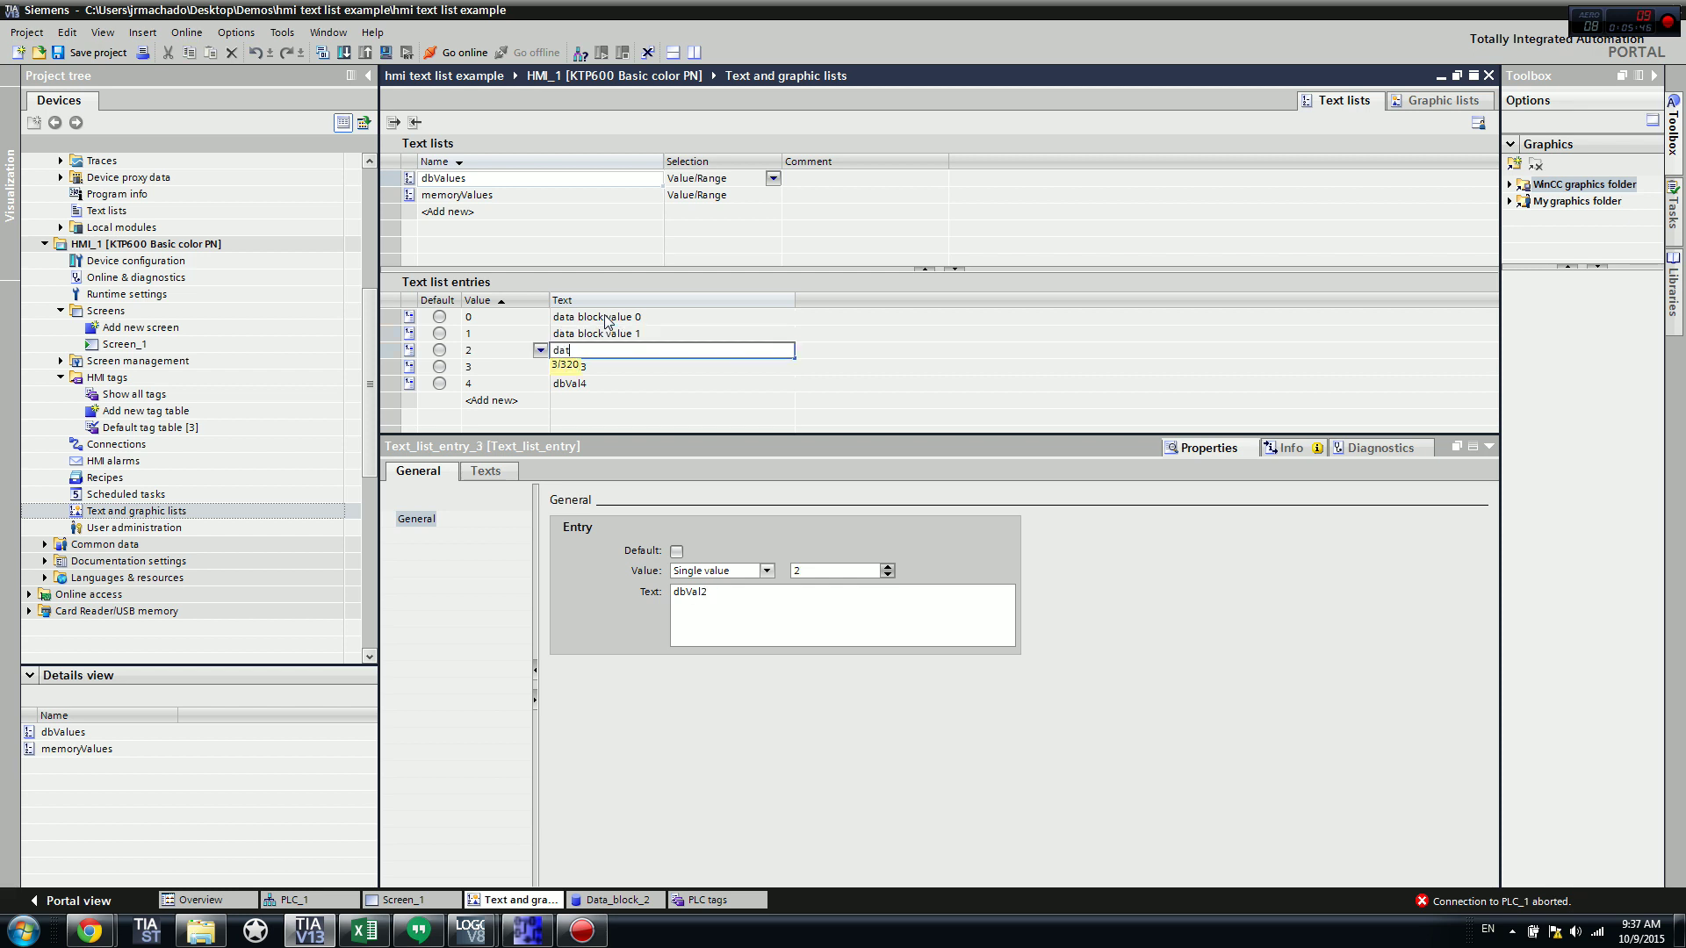
pyautogui.write('a block value 2')
pyautogui.press('Return')
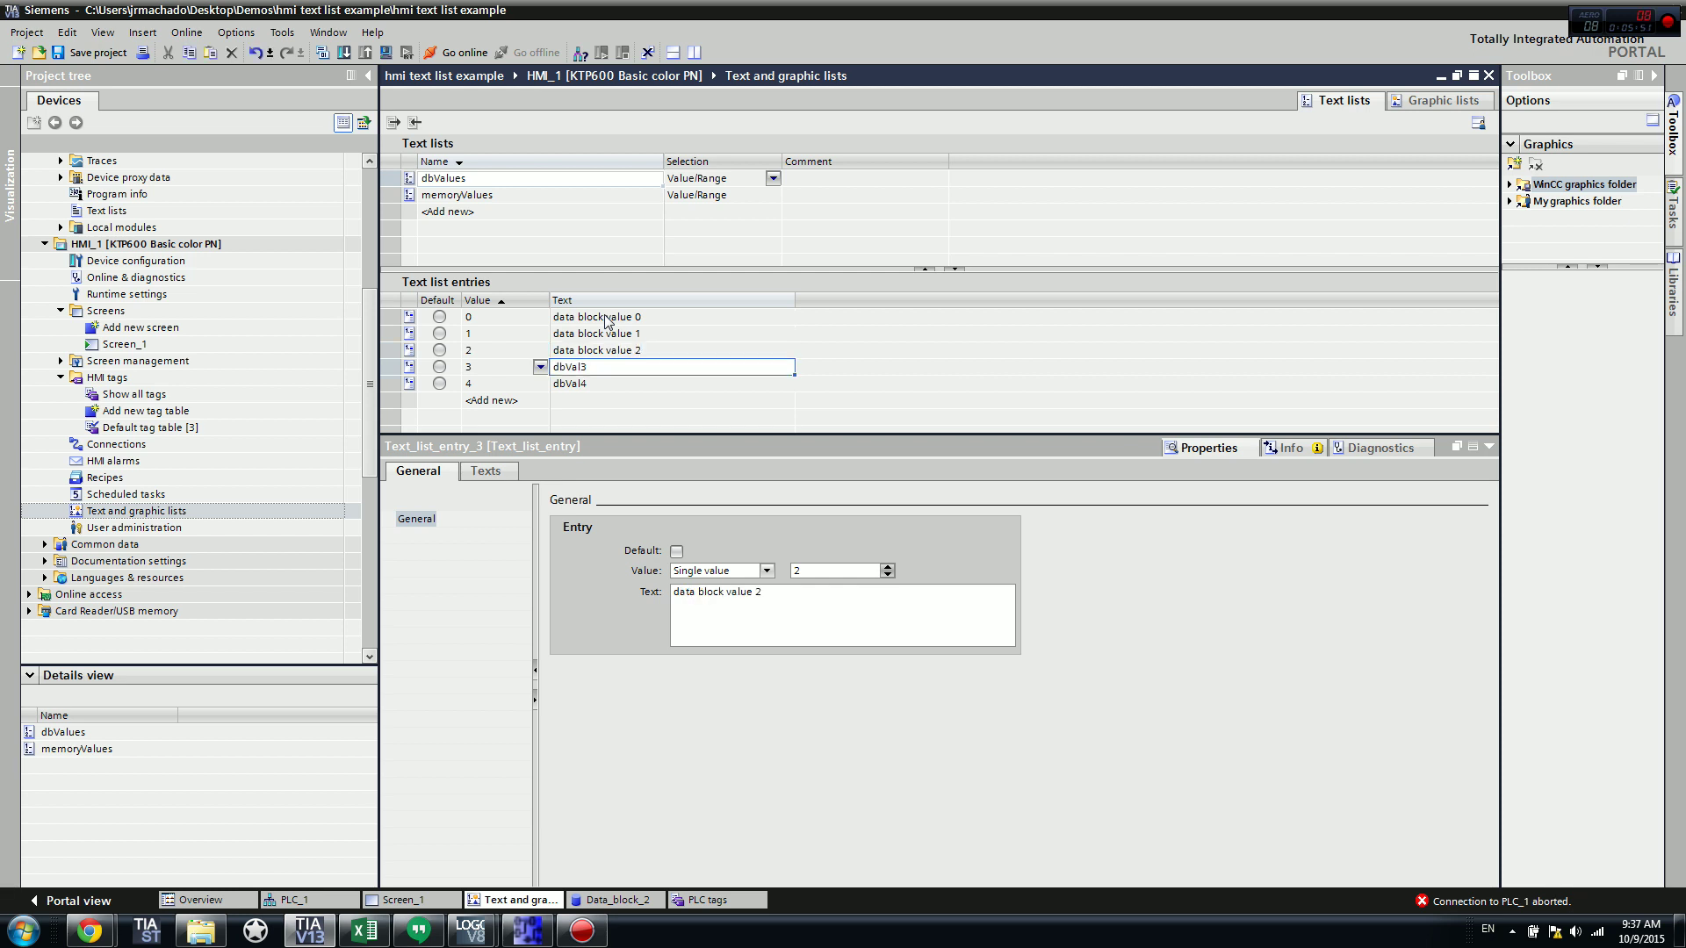
pyautogui.write('data block value 3')
pyautogui.press('Return')
pyautogui.write('data block v')
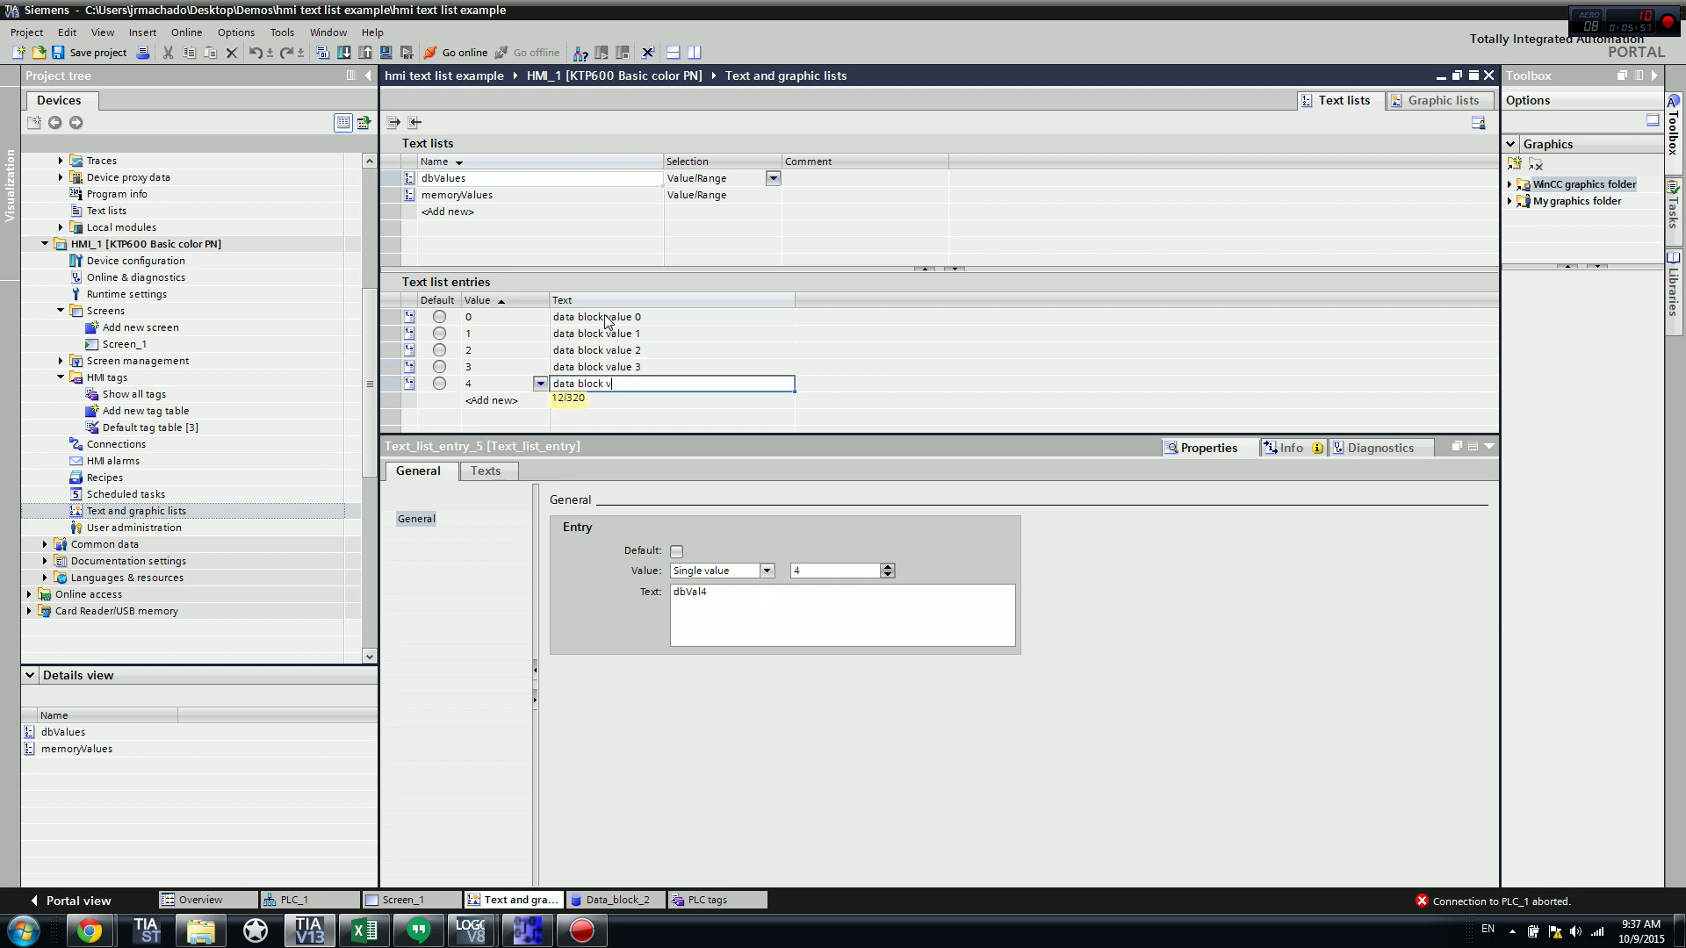
pyautogui.write('alue 4')
pyautogui.press('Return')
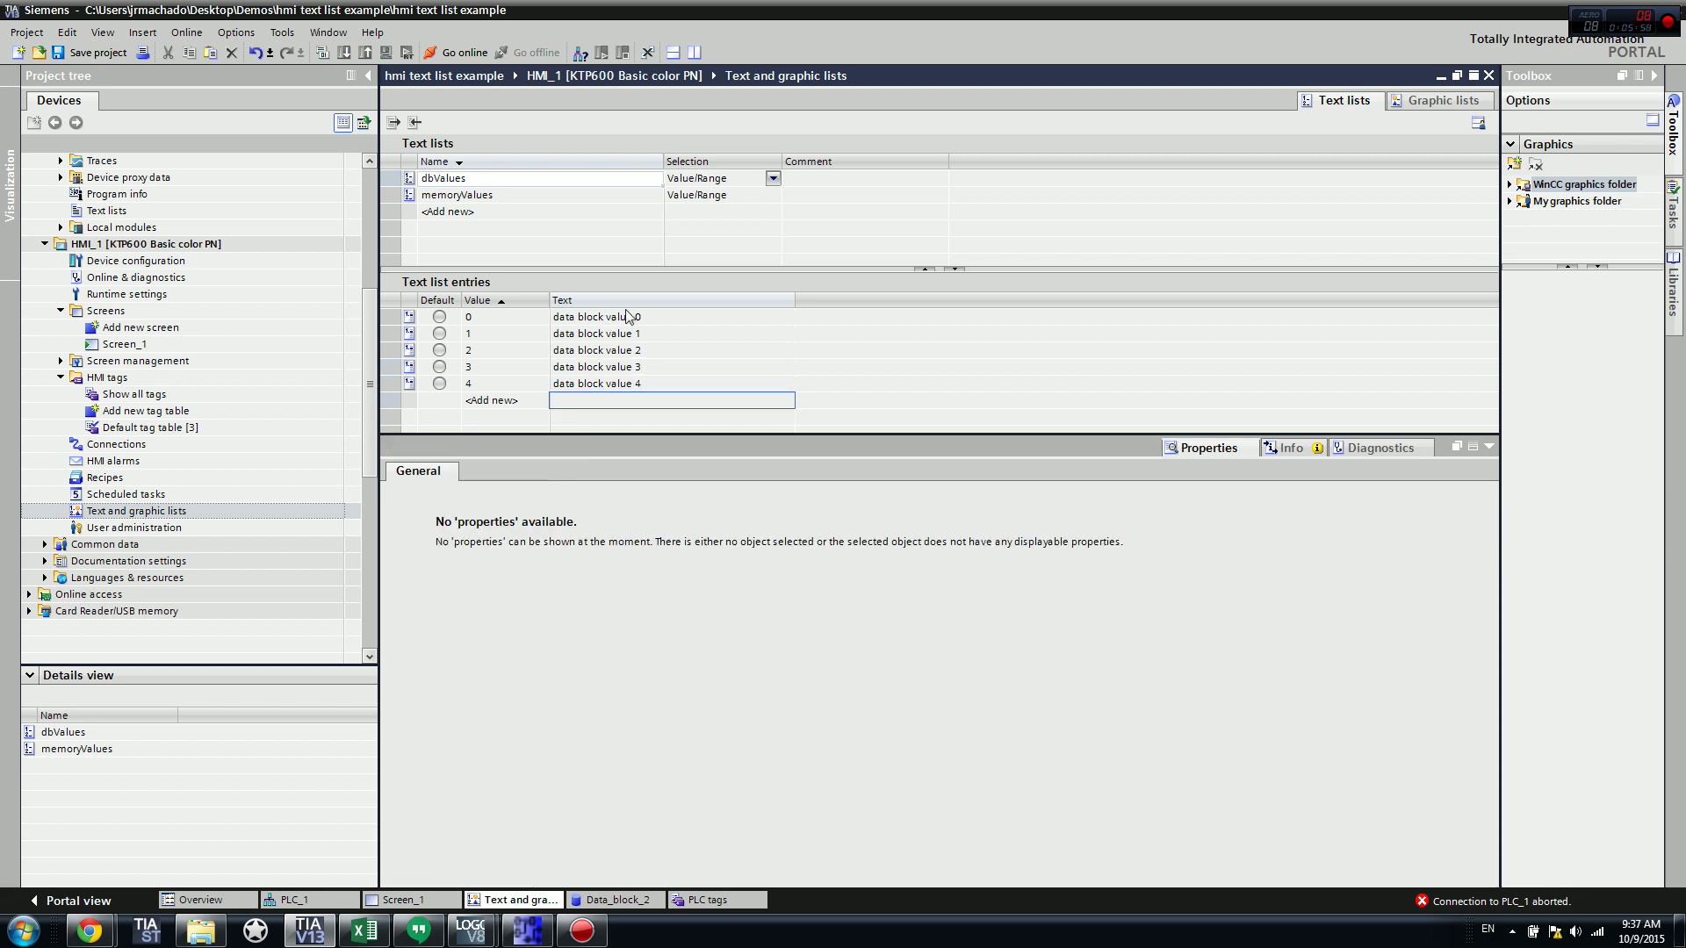
pyautogui.click(594, 194)
pyautogui.press('Up')
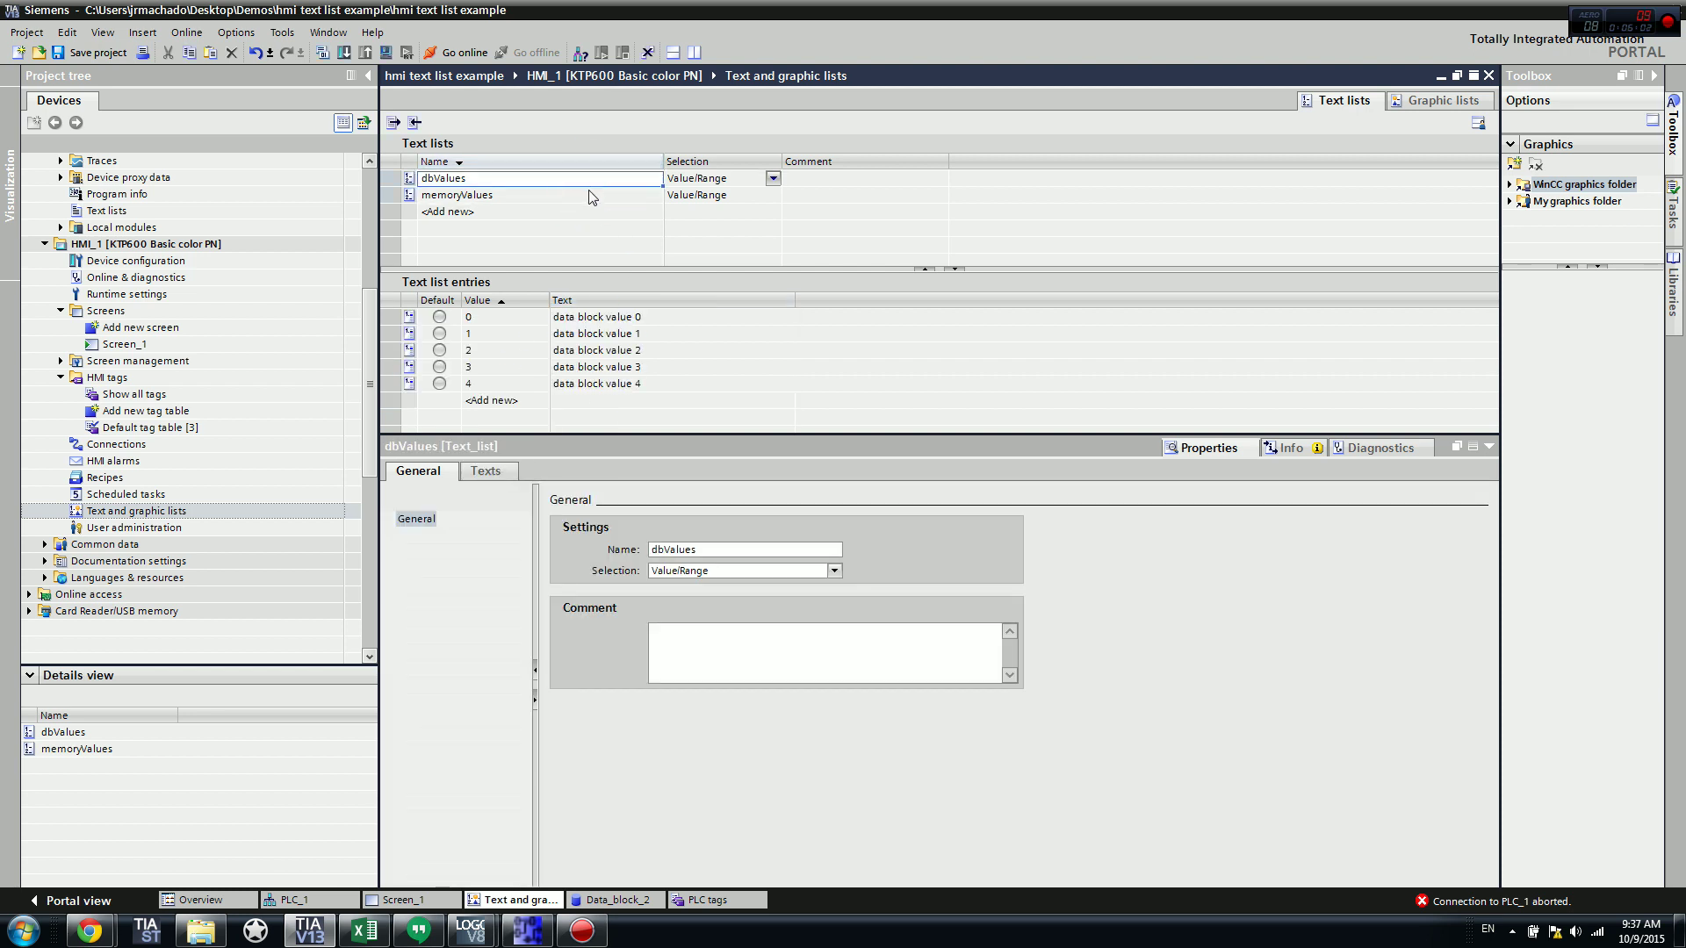
pyautogui.click(587, 193)
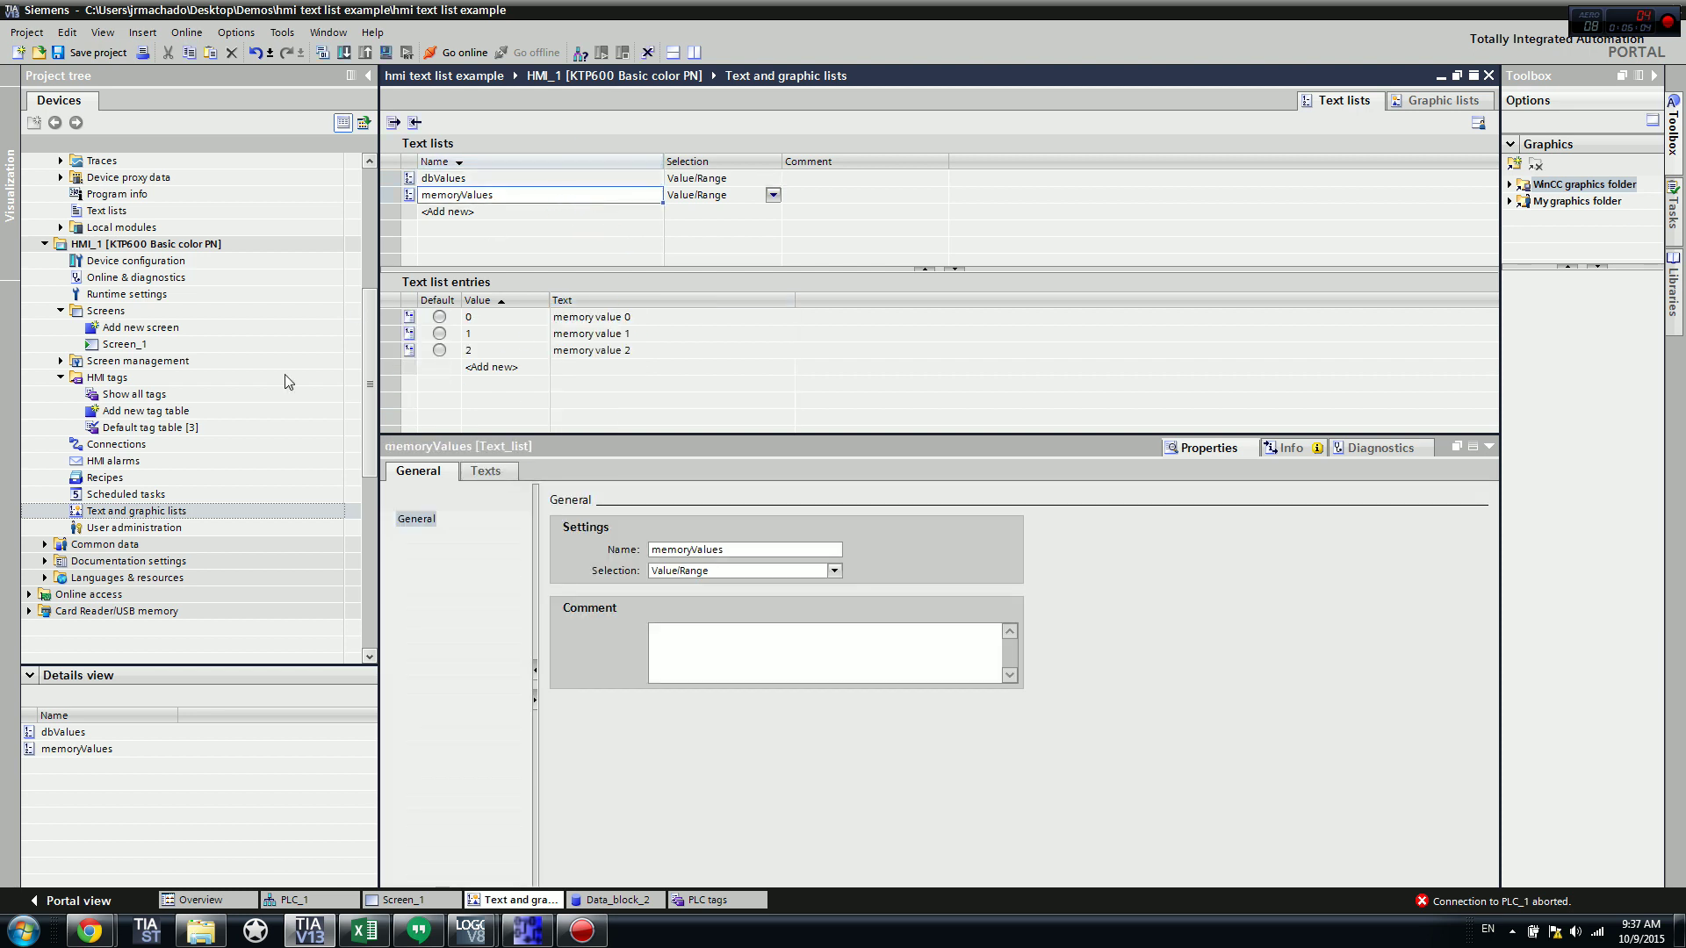
# Step: Assign the dbValues text list to the DB Values symbolic I/O field on Screen_1
pyautogui.click(133, 351)
pyautogui.click(540, 196)
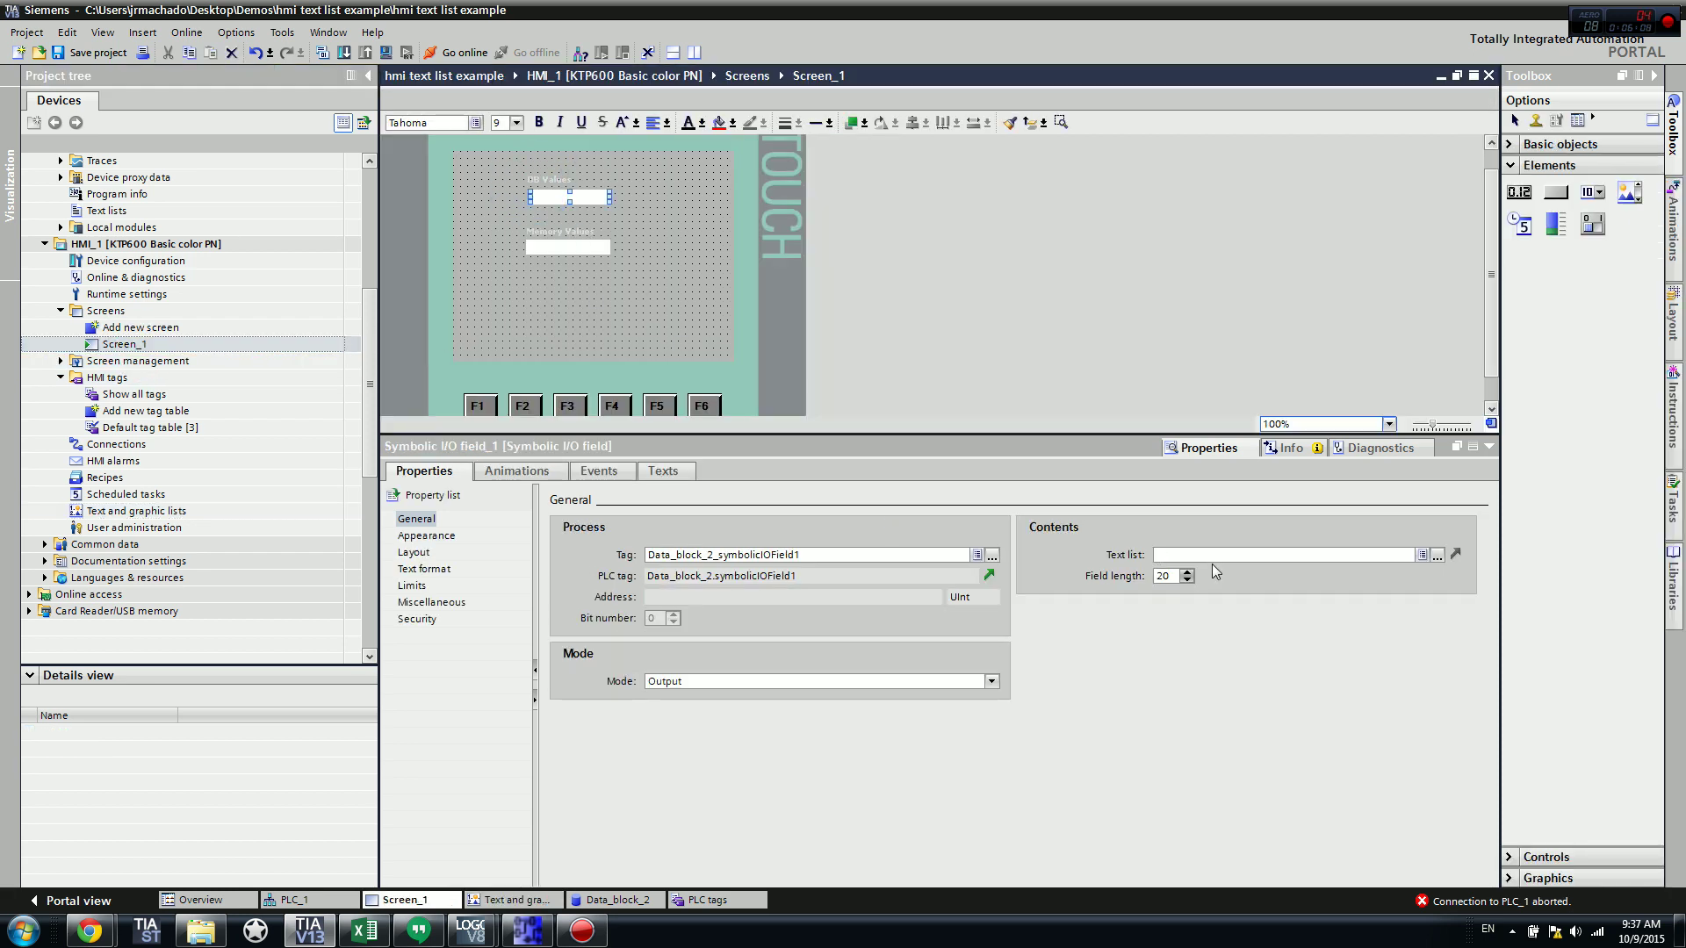
pyautogui.click(1437, 555)
pyautogui.click(1253, 647)
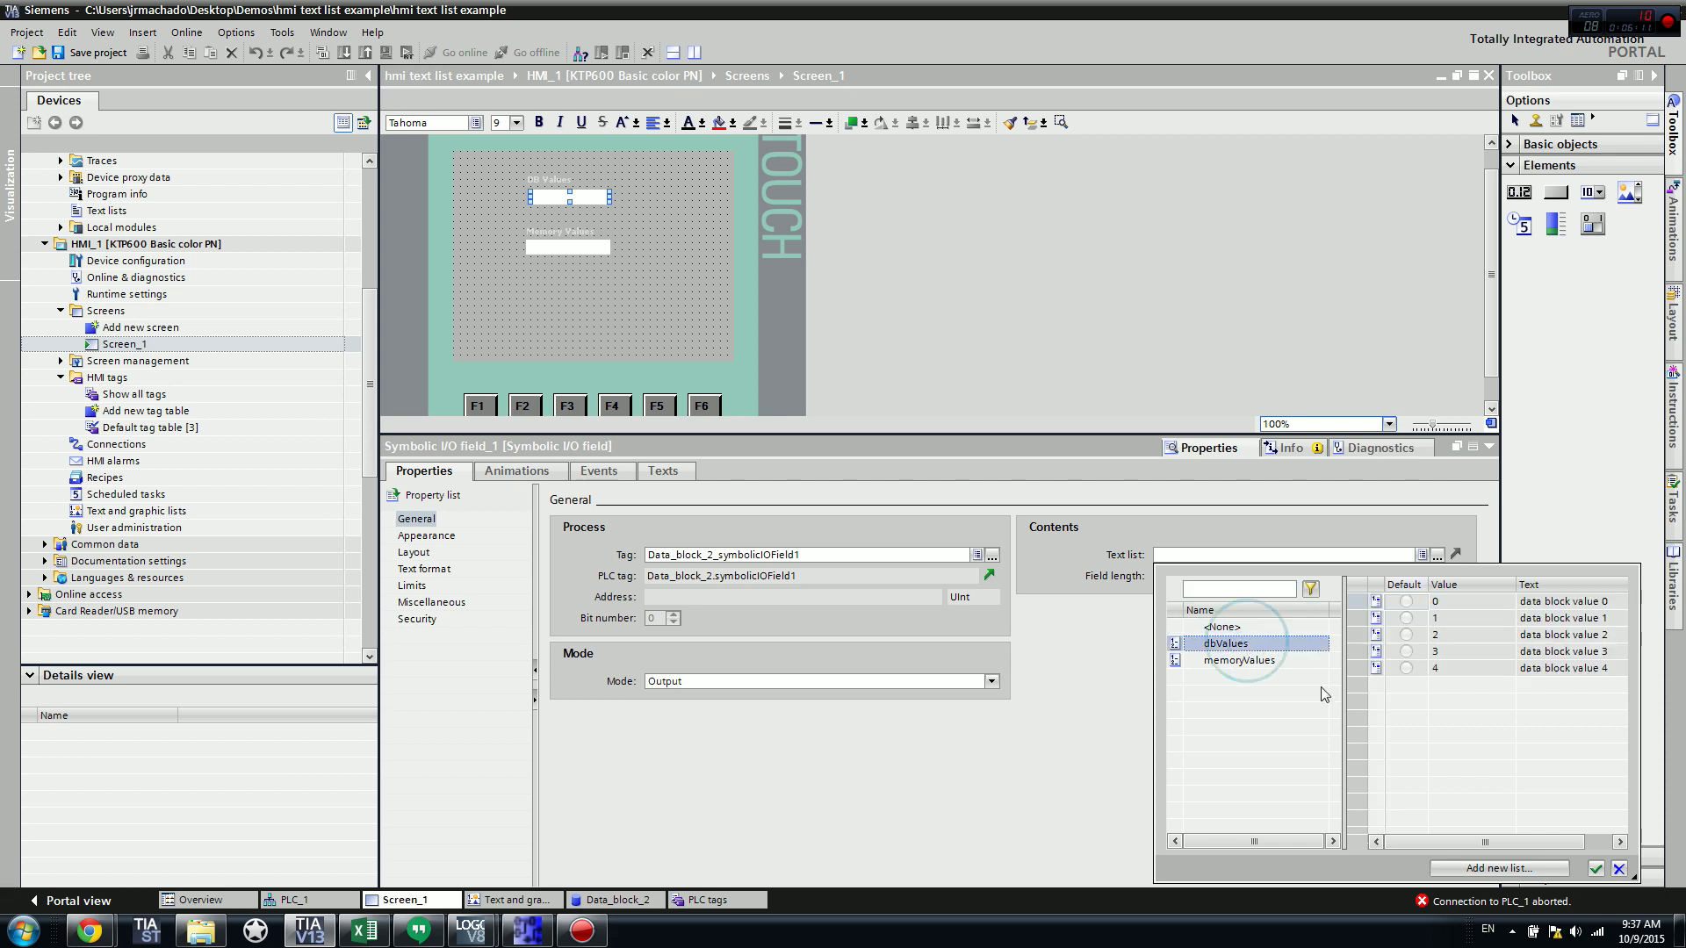
pyautogui.click(1598, 870)
# Step: Assign the memoryValues text list to the second symbolic I/O field, linked to the tag symbolicIOField2
pyautogui.click(598, 248)
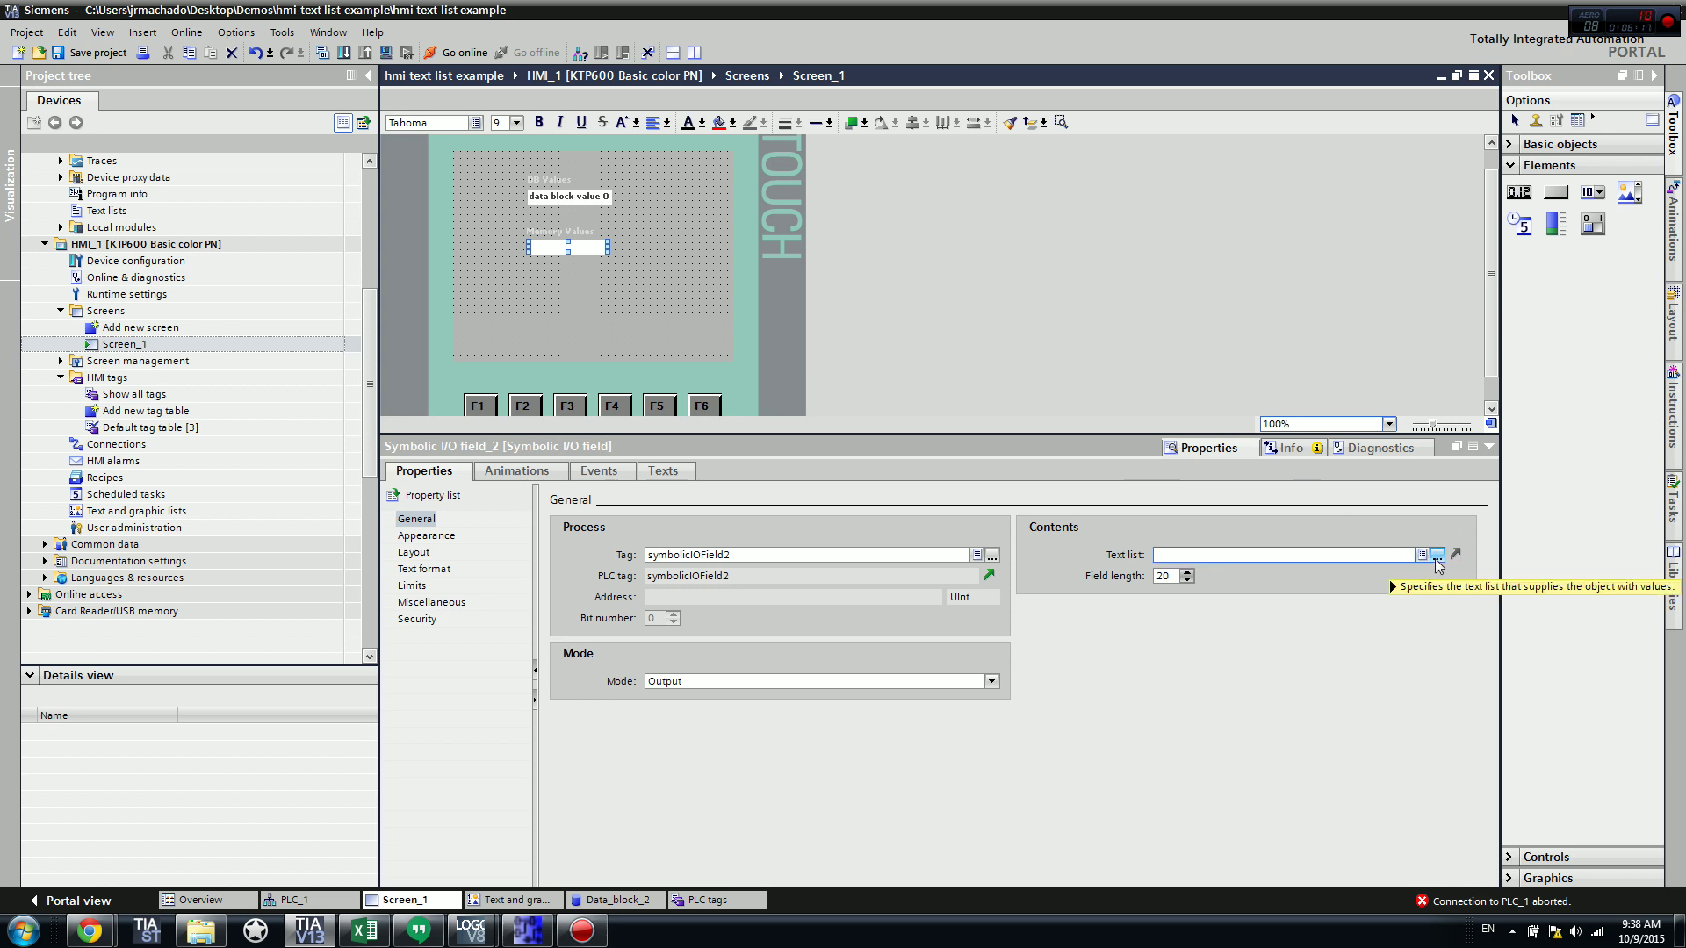
pyautogui.click(1421, 555)
pyautogui.click(1272, 662)
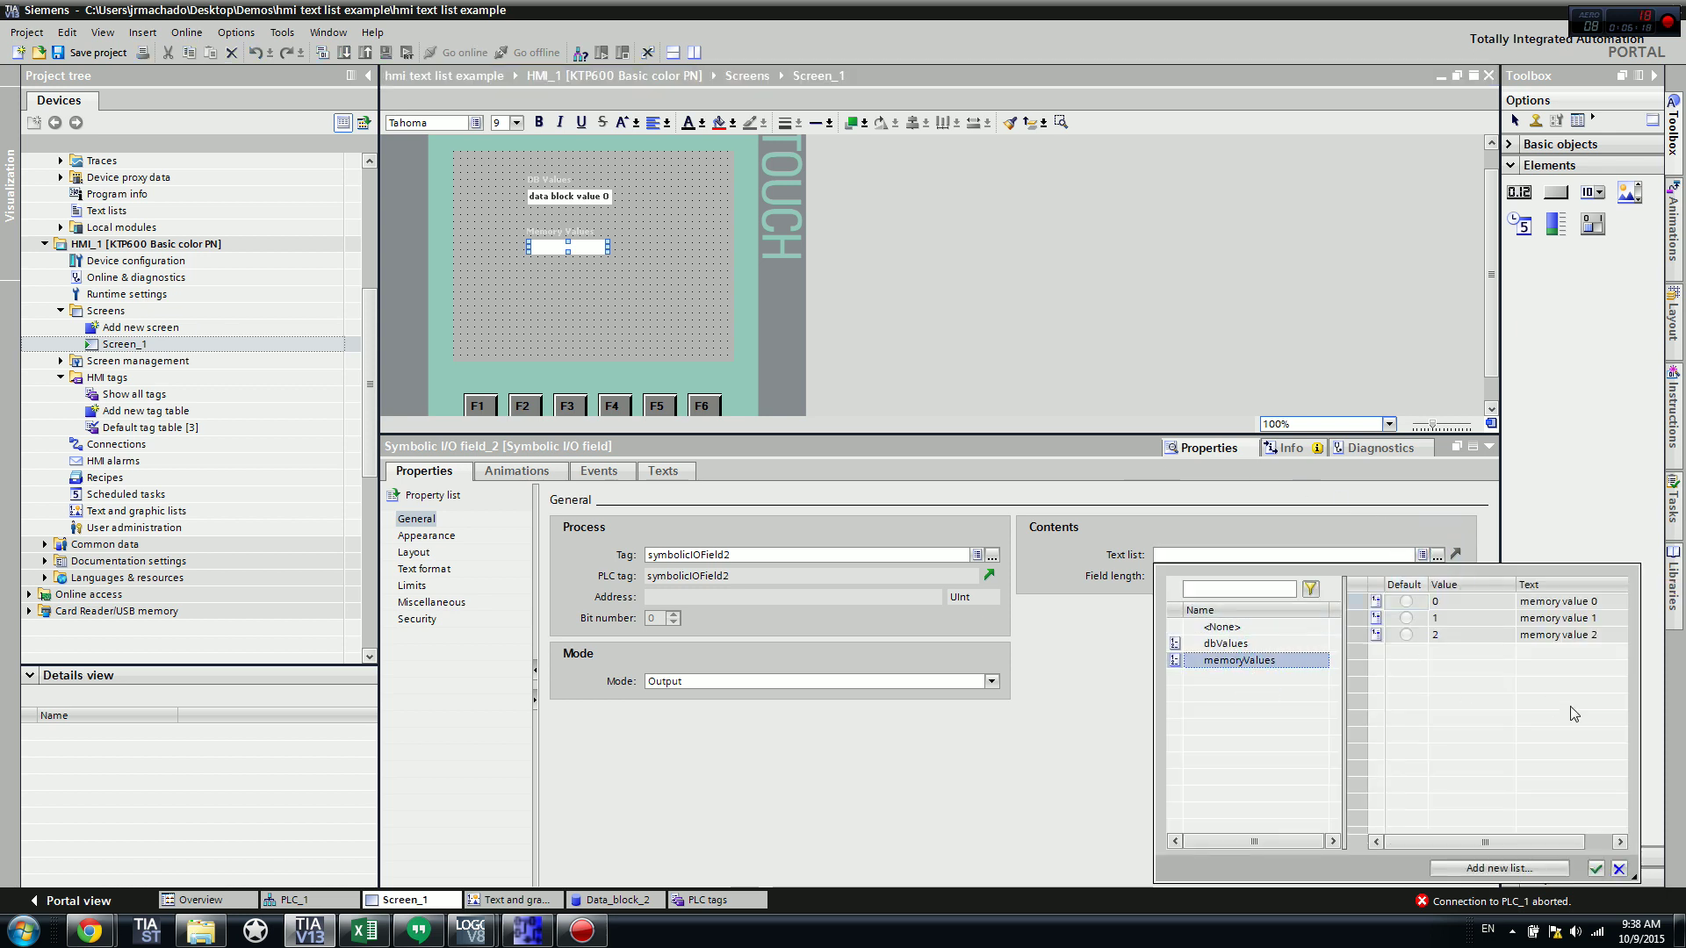
pyautogui.click(1595, 868)
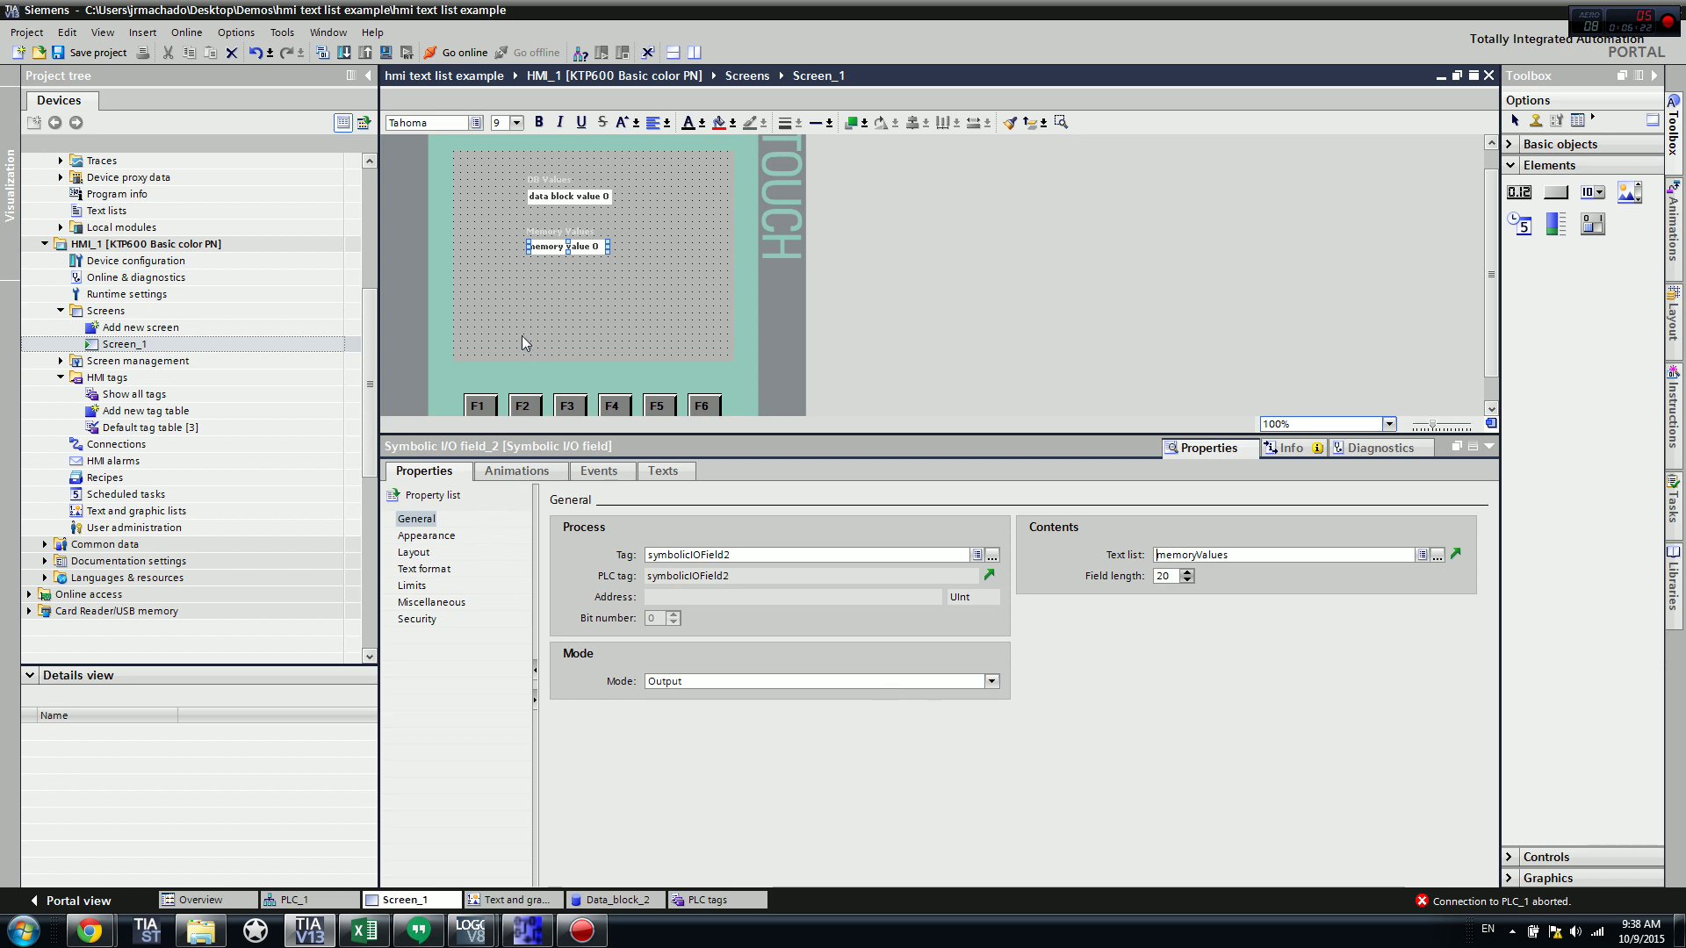
# Step: Look through the appearance, layout and text format properties of the DB Values symbolic I/O field
pyautogui.click(575, 195)
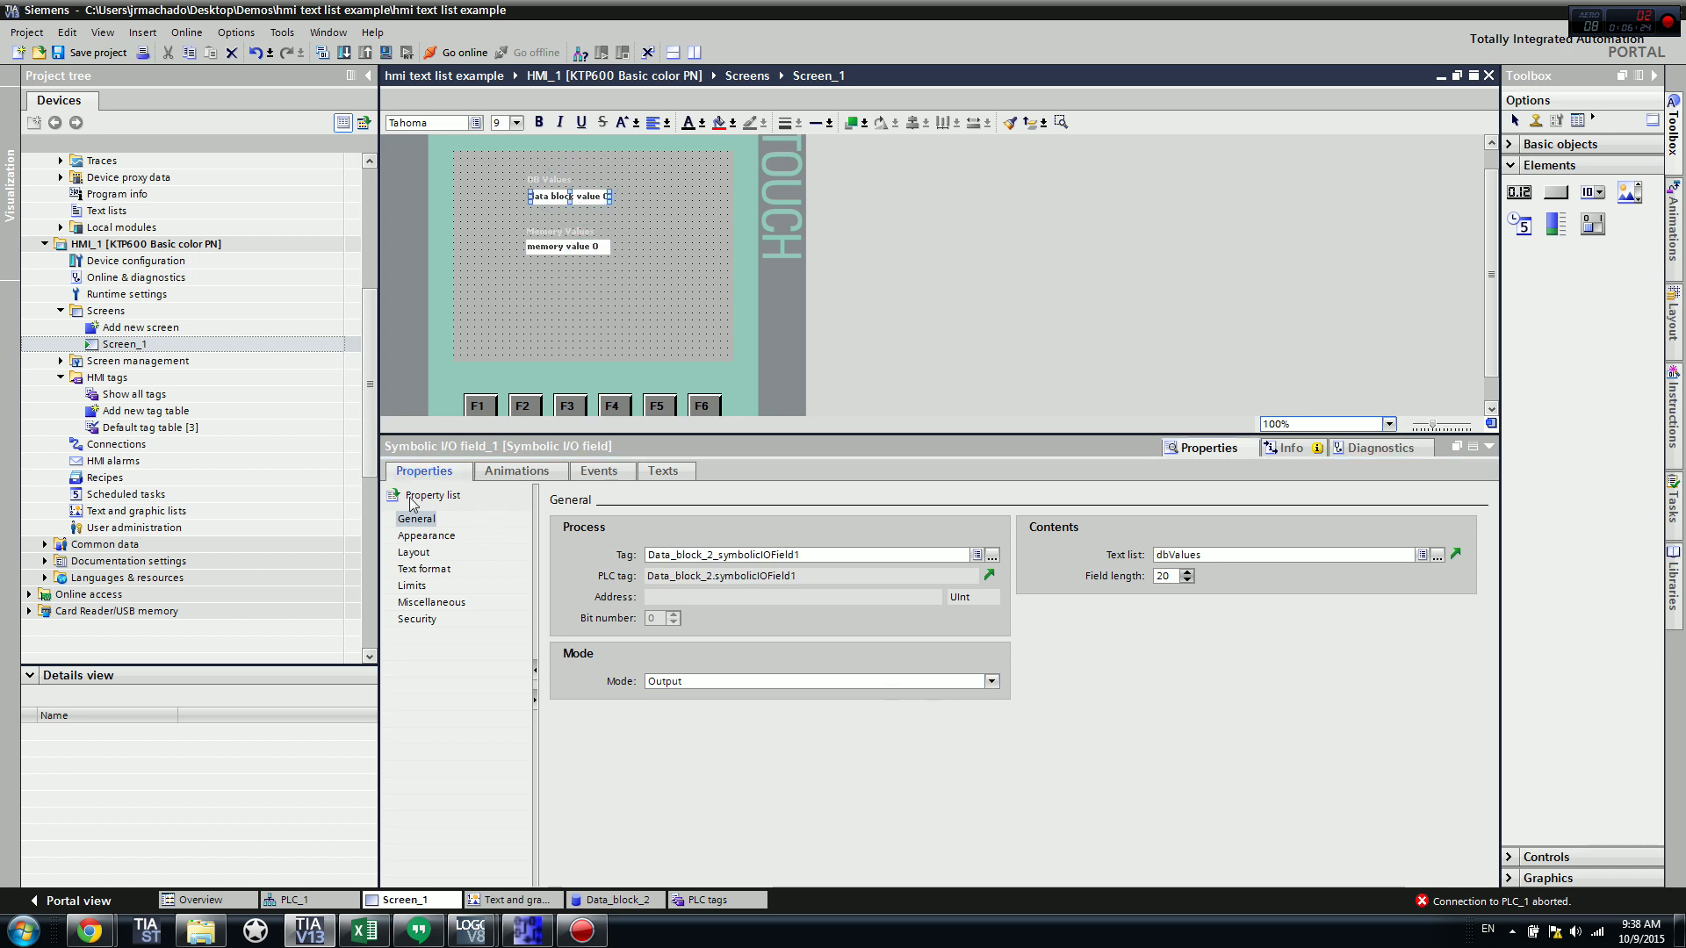
pyautogui.click(423, 536)
pyautogui.click(423, 551)
pyautogui.click(427, 571)
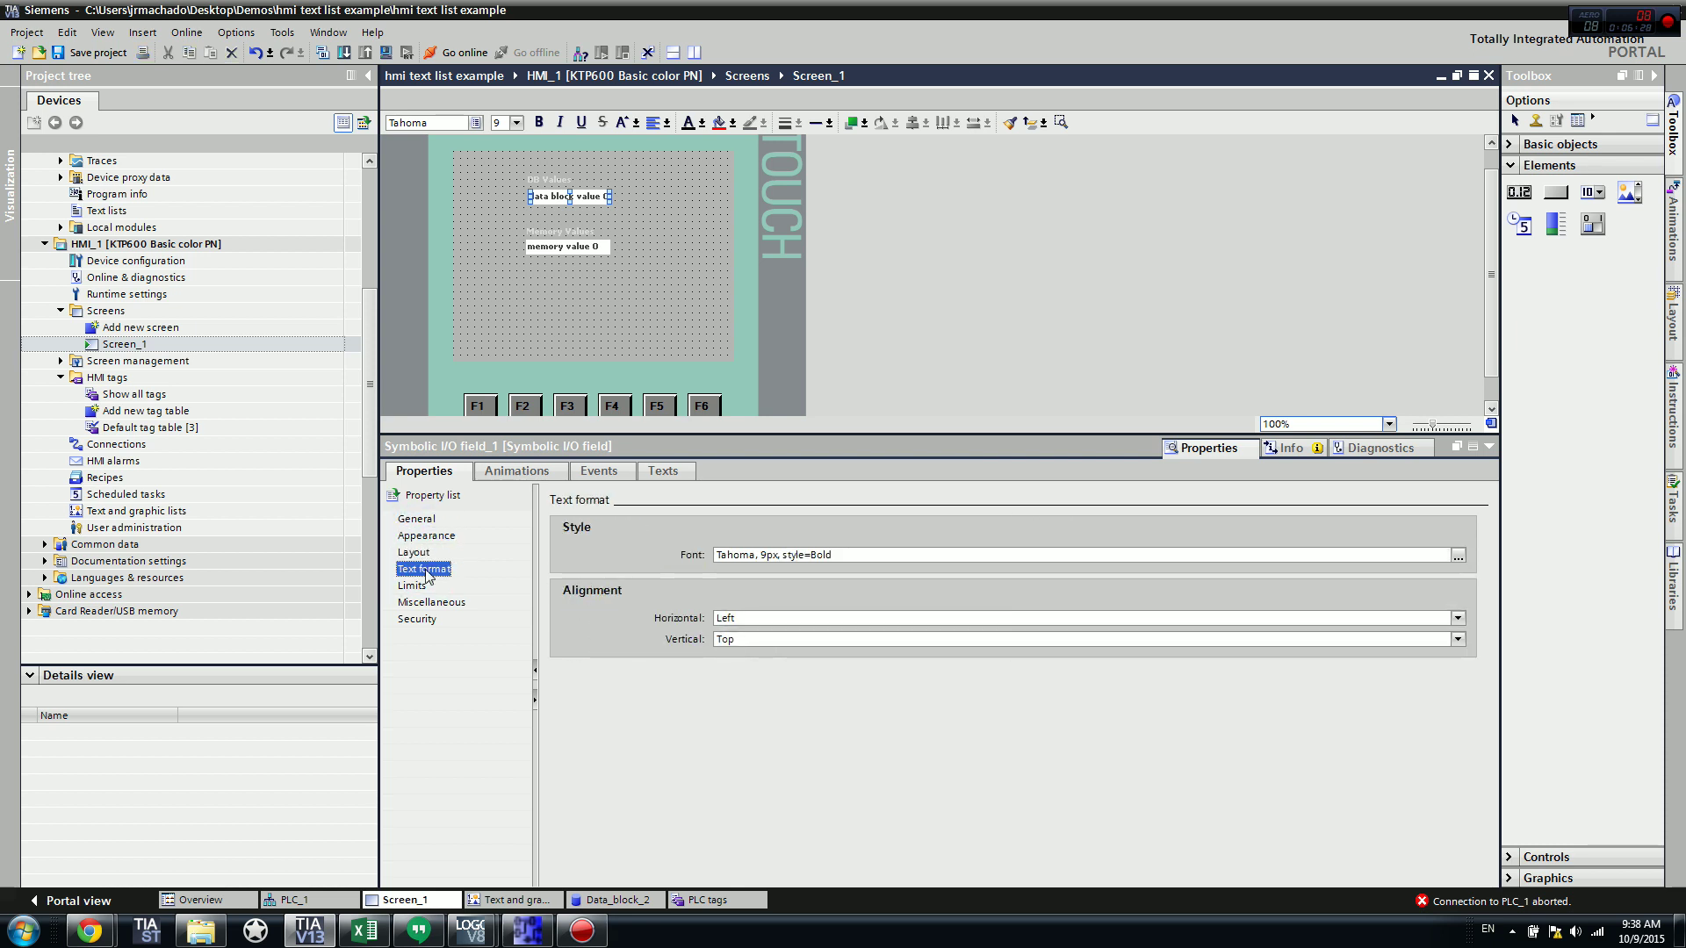
pyautogui.click(418, 535)
pyautogui.click(417, 535)
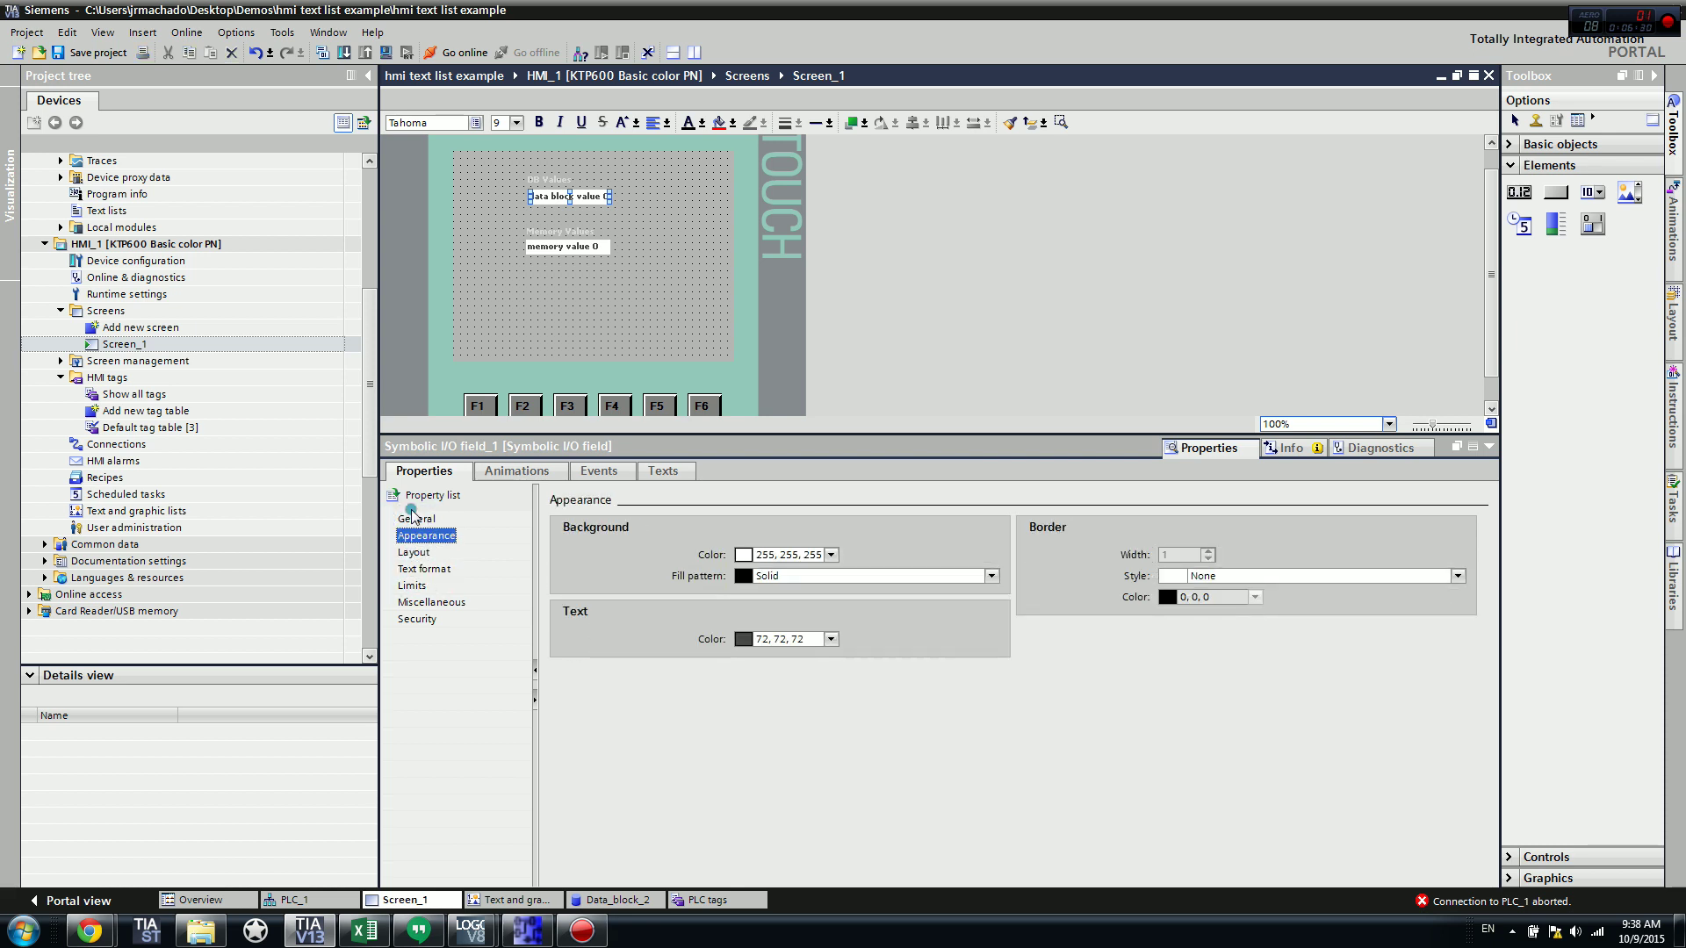
# Step: Enable fitting the object to its contents in the layout properties of both the DB Values and memory values symbolic I/O fields
pyautogui.click(416, 519)
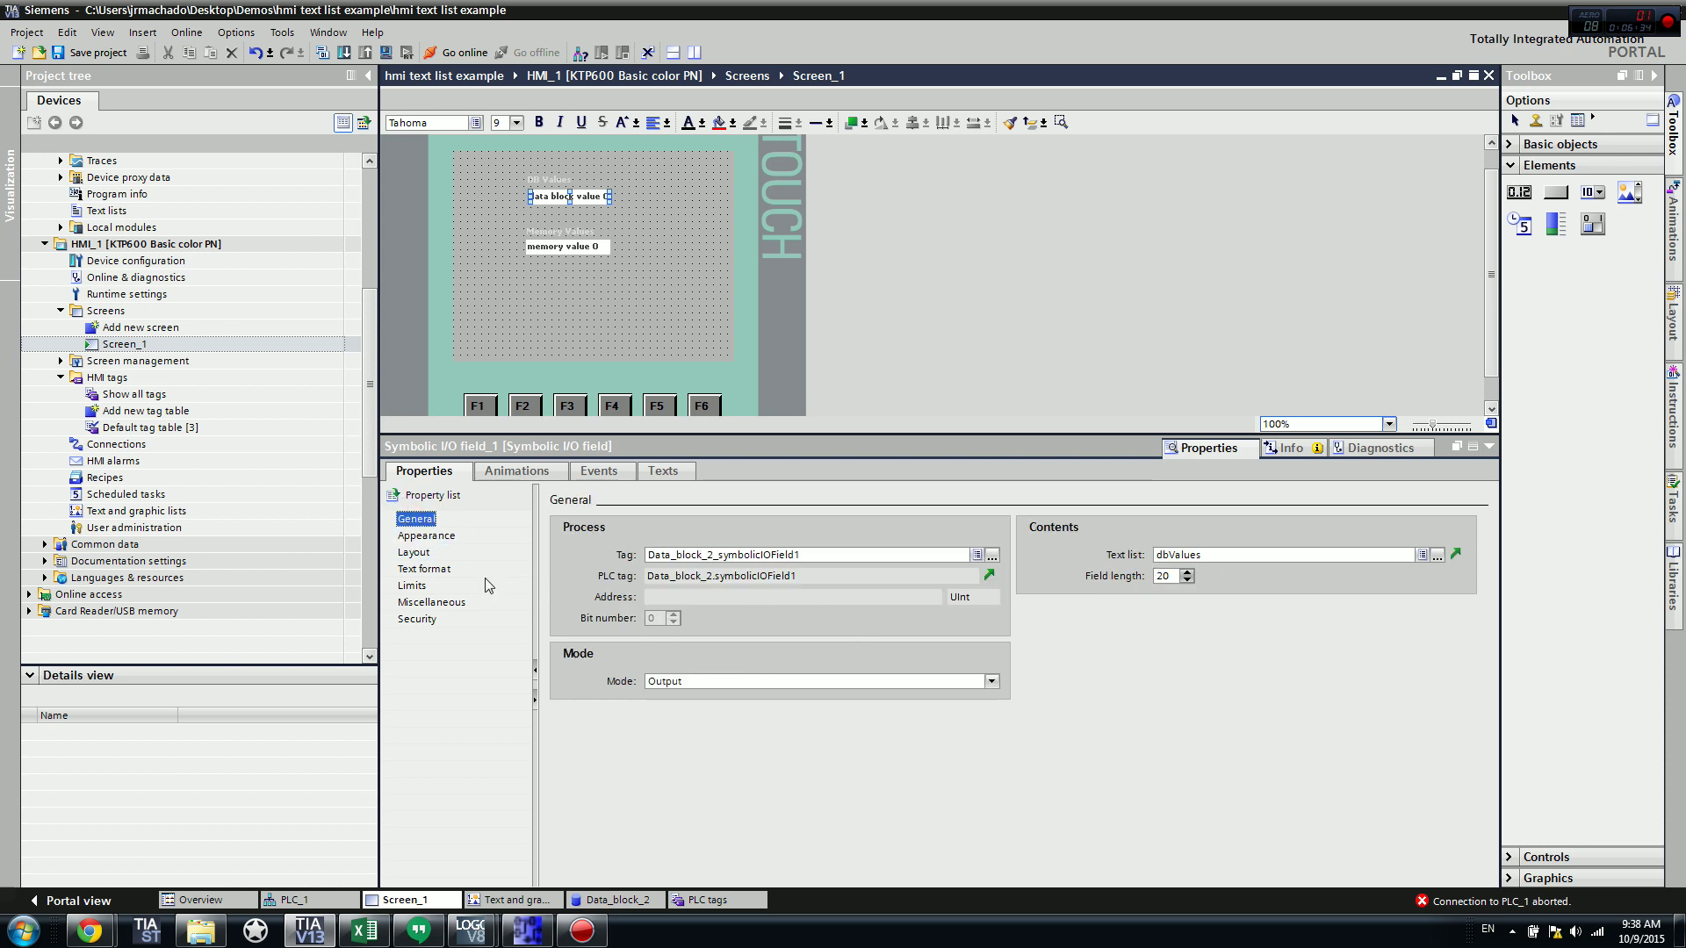
pyautogui.click(427, 535)
pyautogui.click(408, 553)
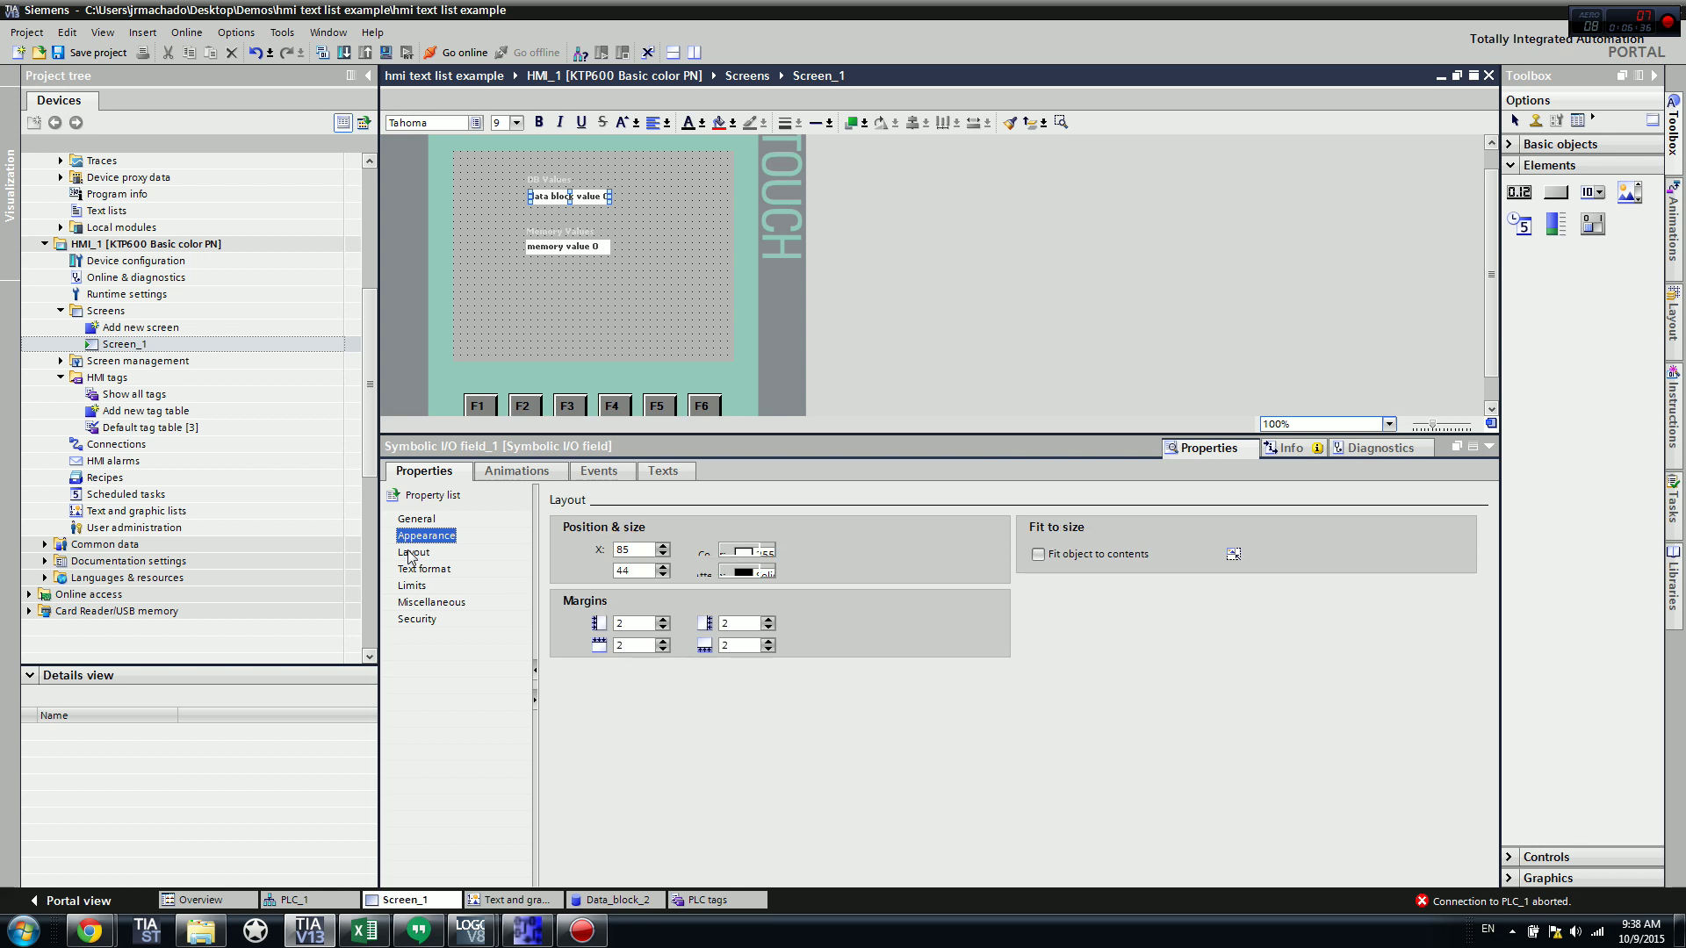
pyautogui.click(418, 568)
pyautogui.click(416, 552)
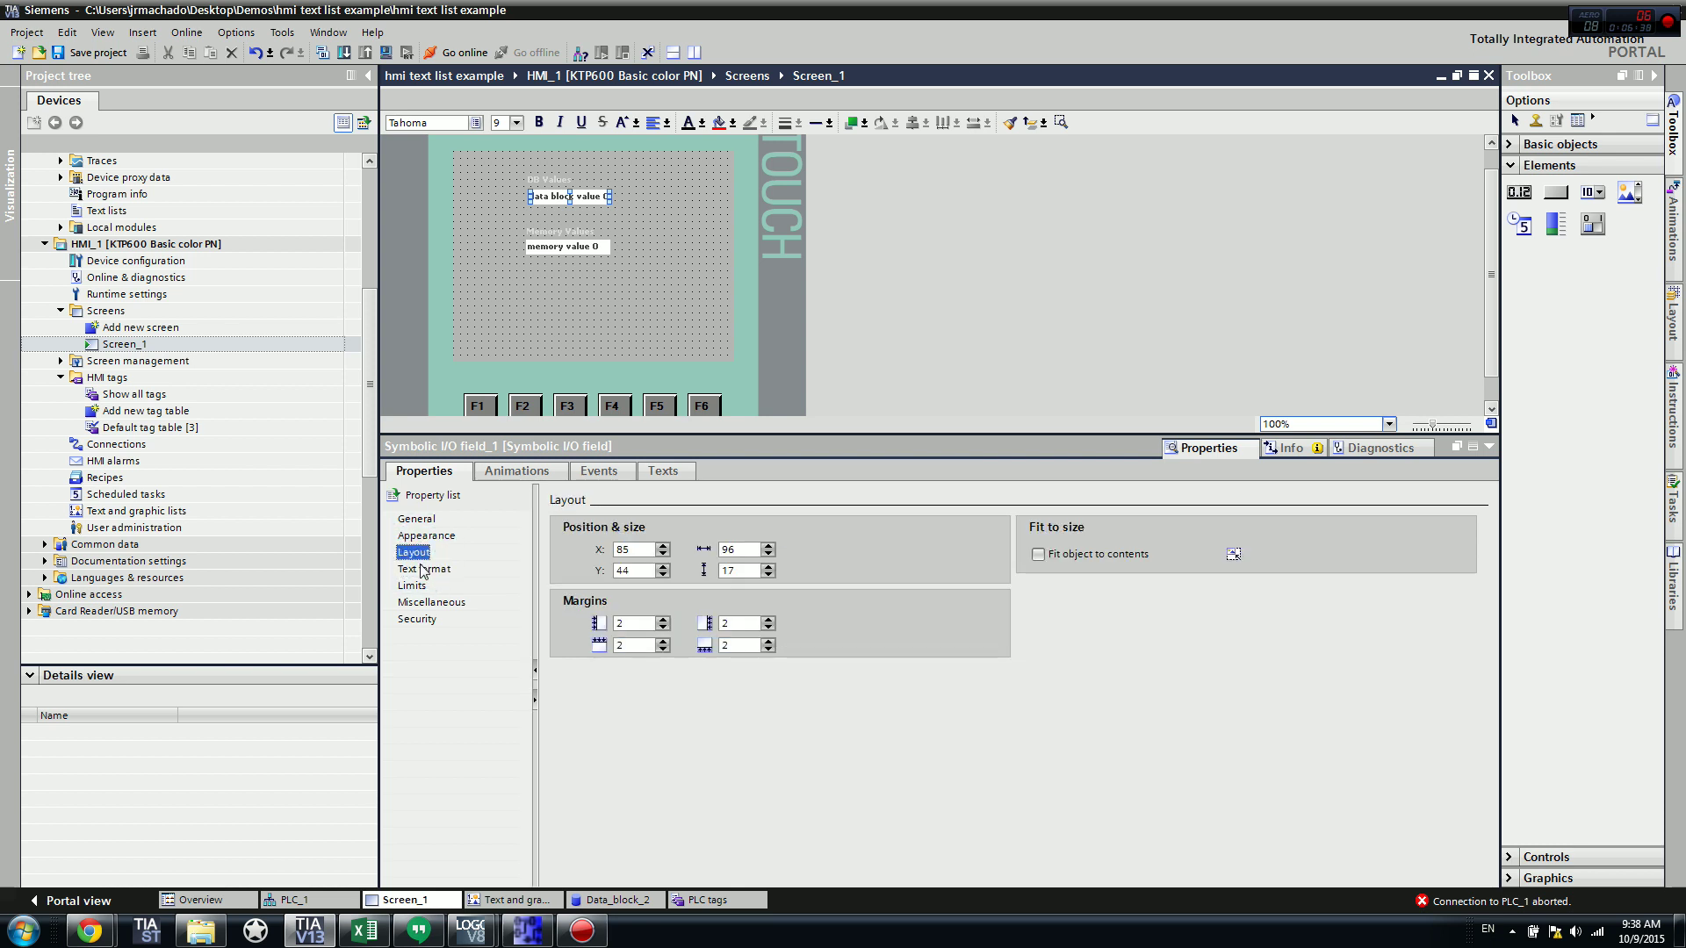
pyautogui.click(1039, 554)
pyautogui.click(597, 246)
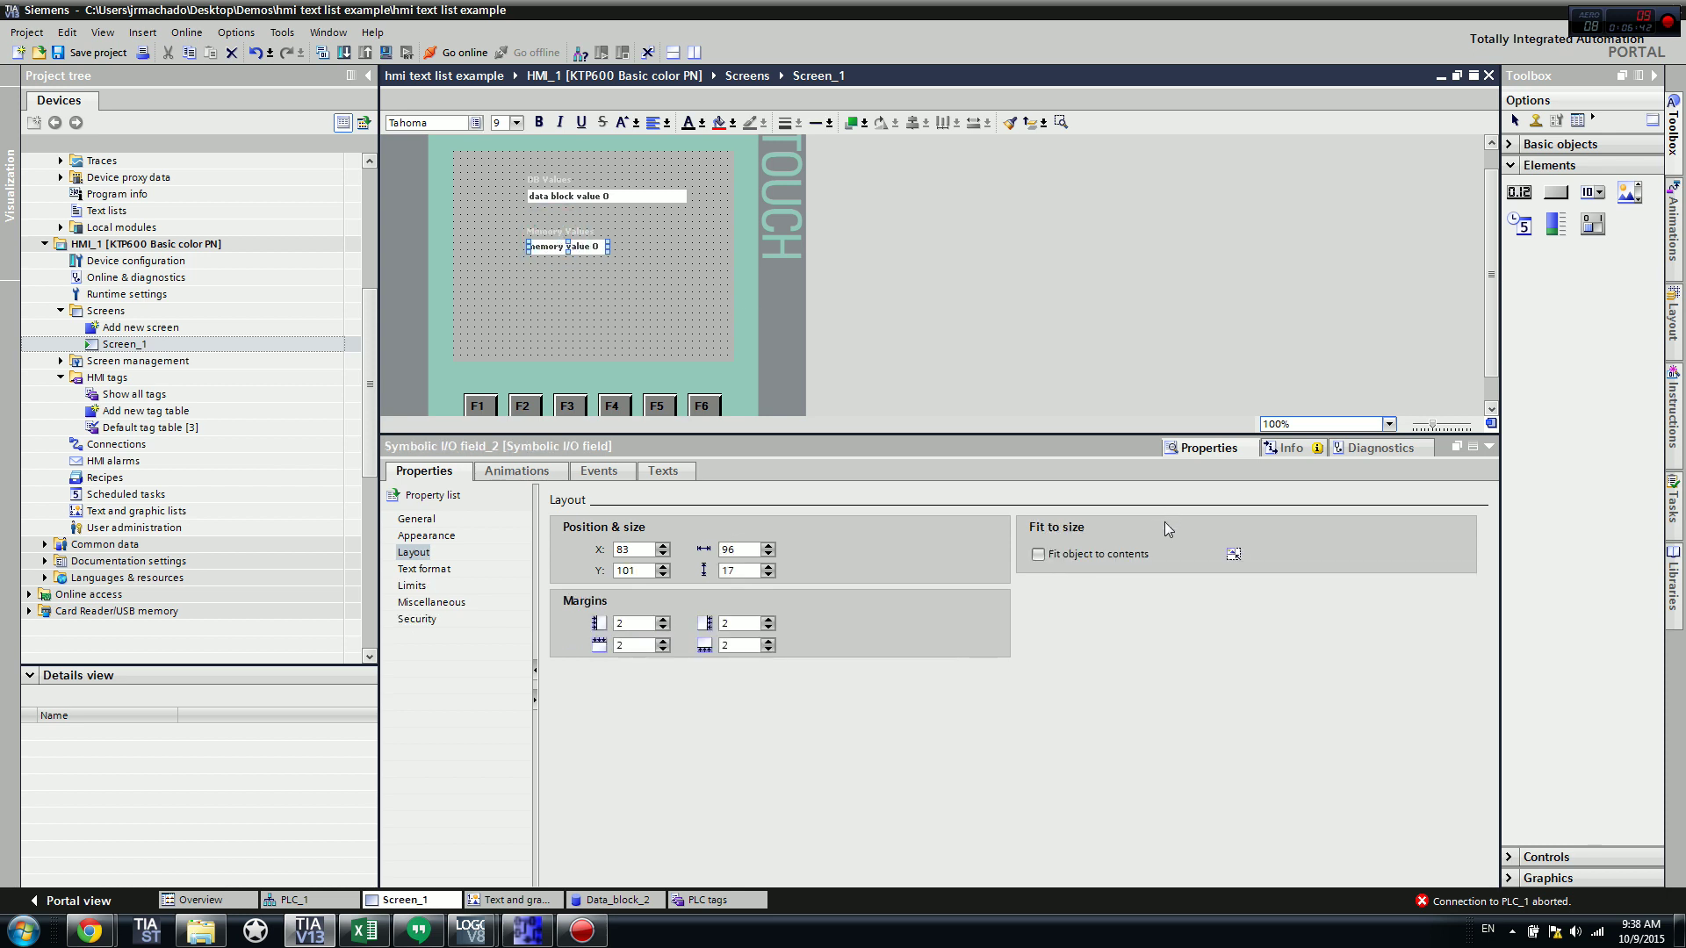
pyautogui.click(1038, 554)
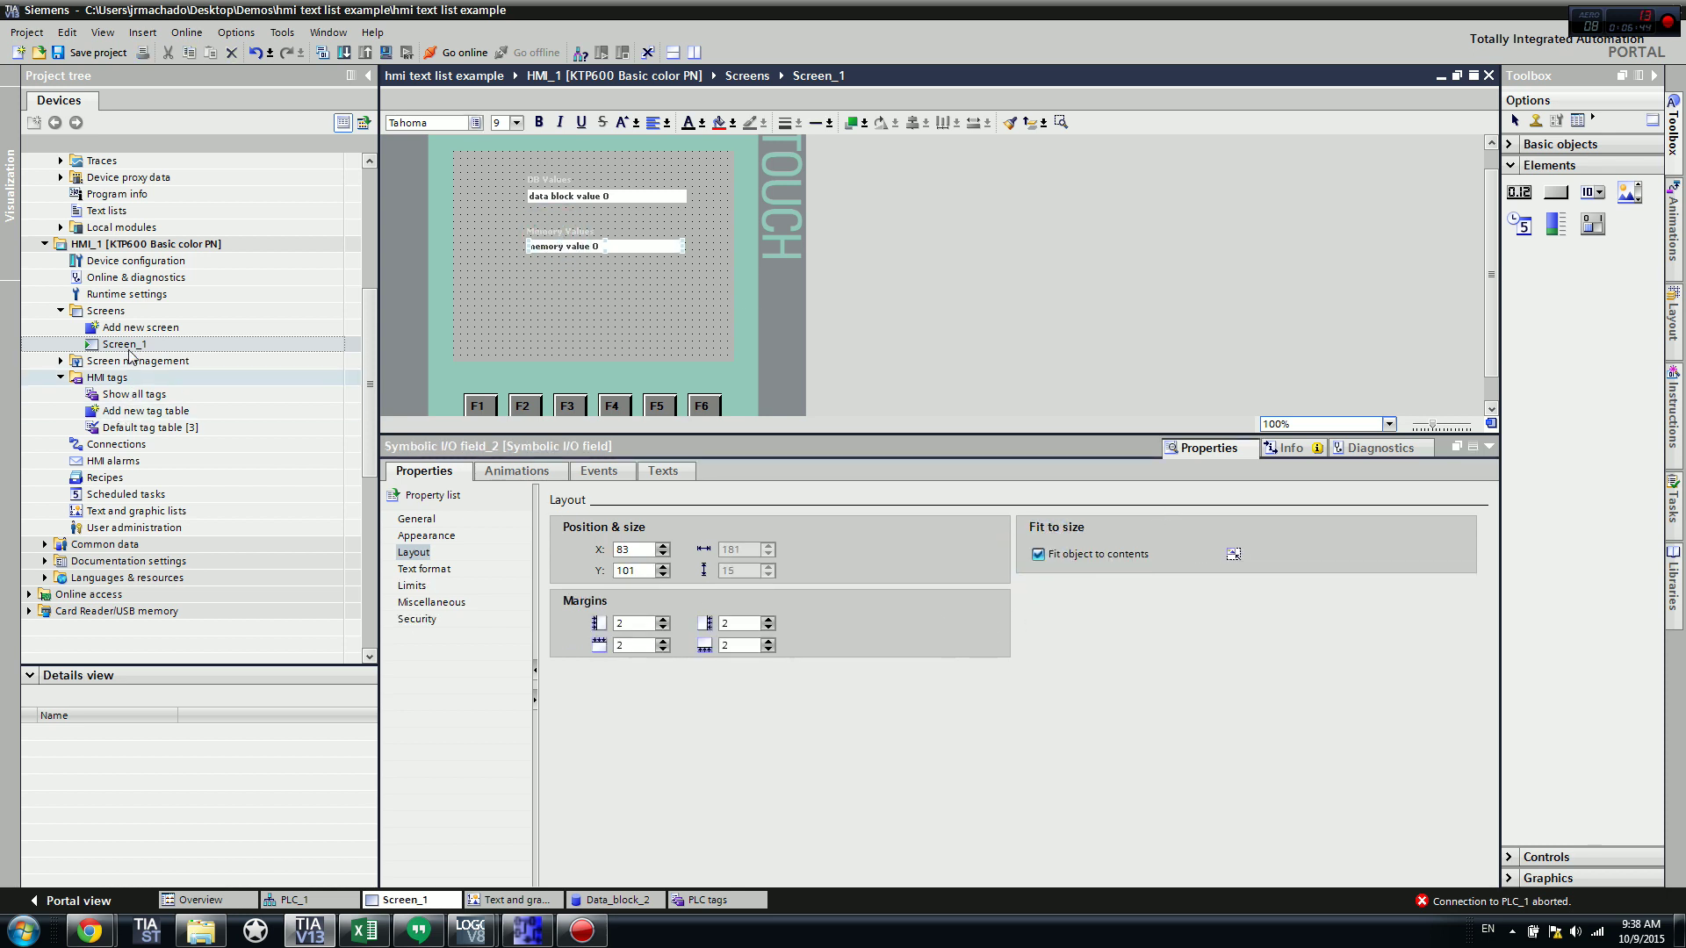
# Step: Start the simulation of PLC_1, load the program into the simulated PLC, and finish with the modules started
pyautogui.scroll(6, 350, 386)
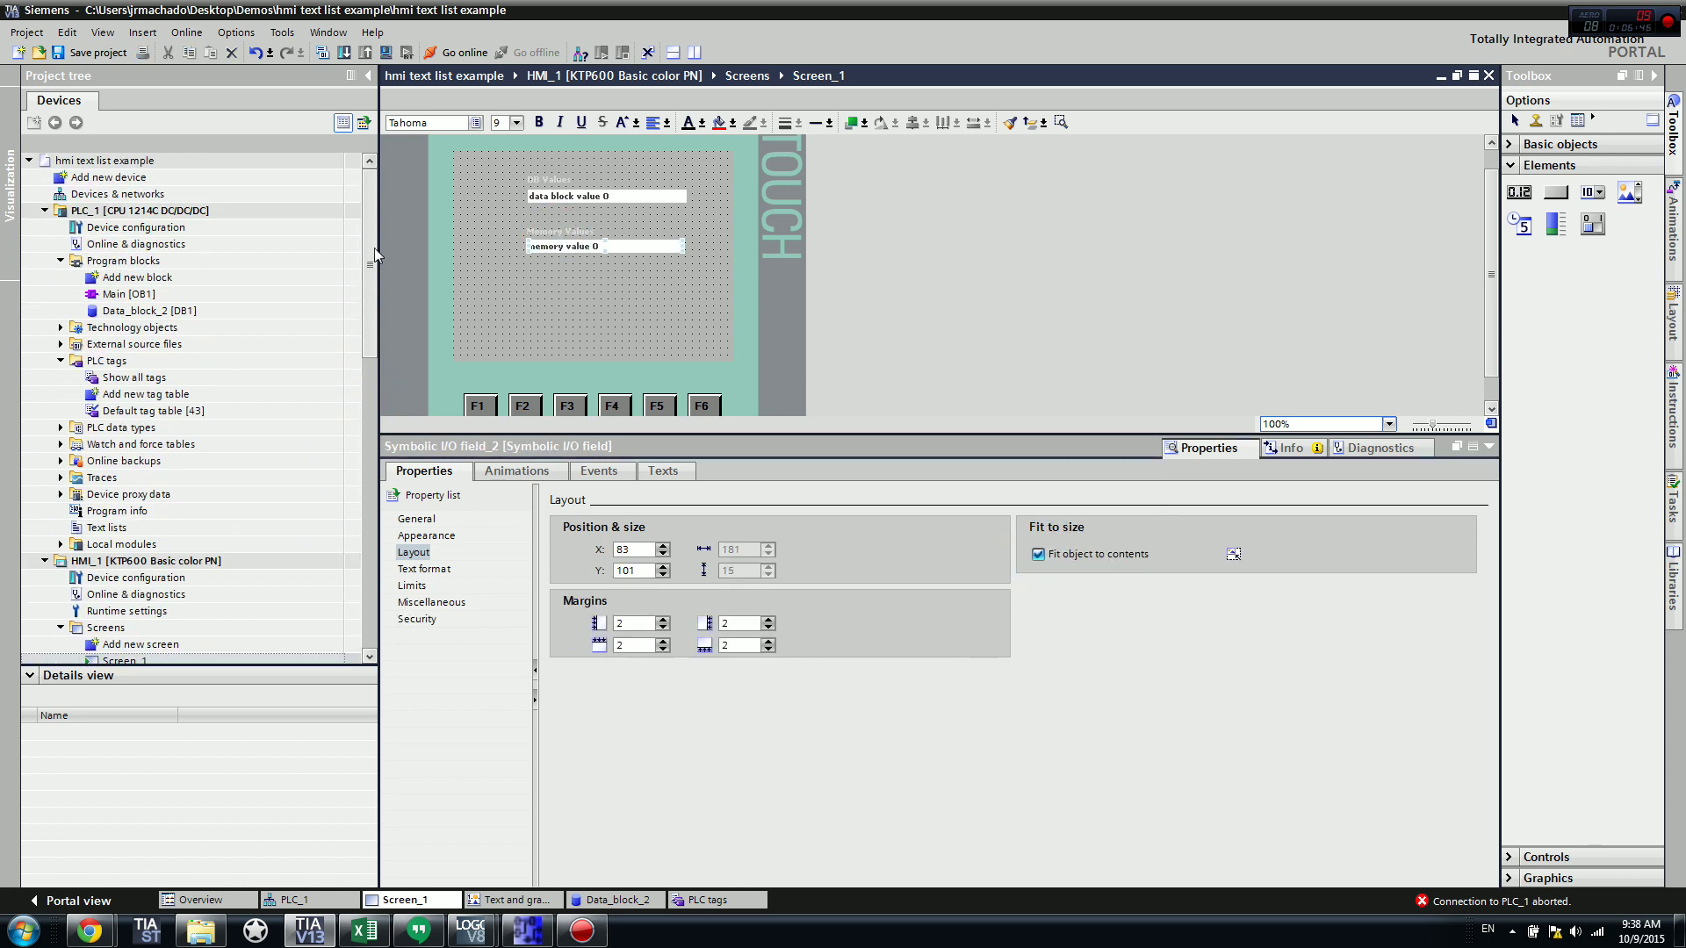
pyautogui.click(131, 210)
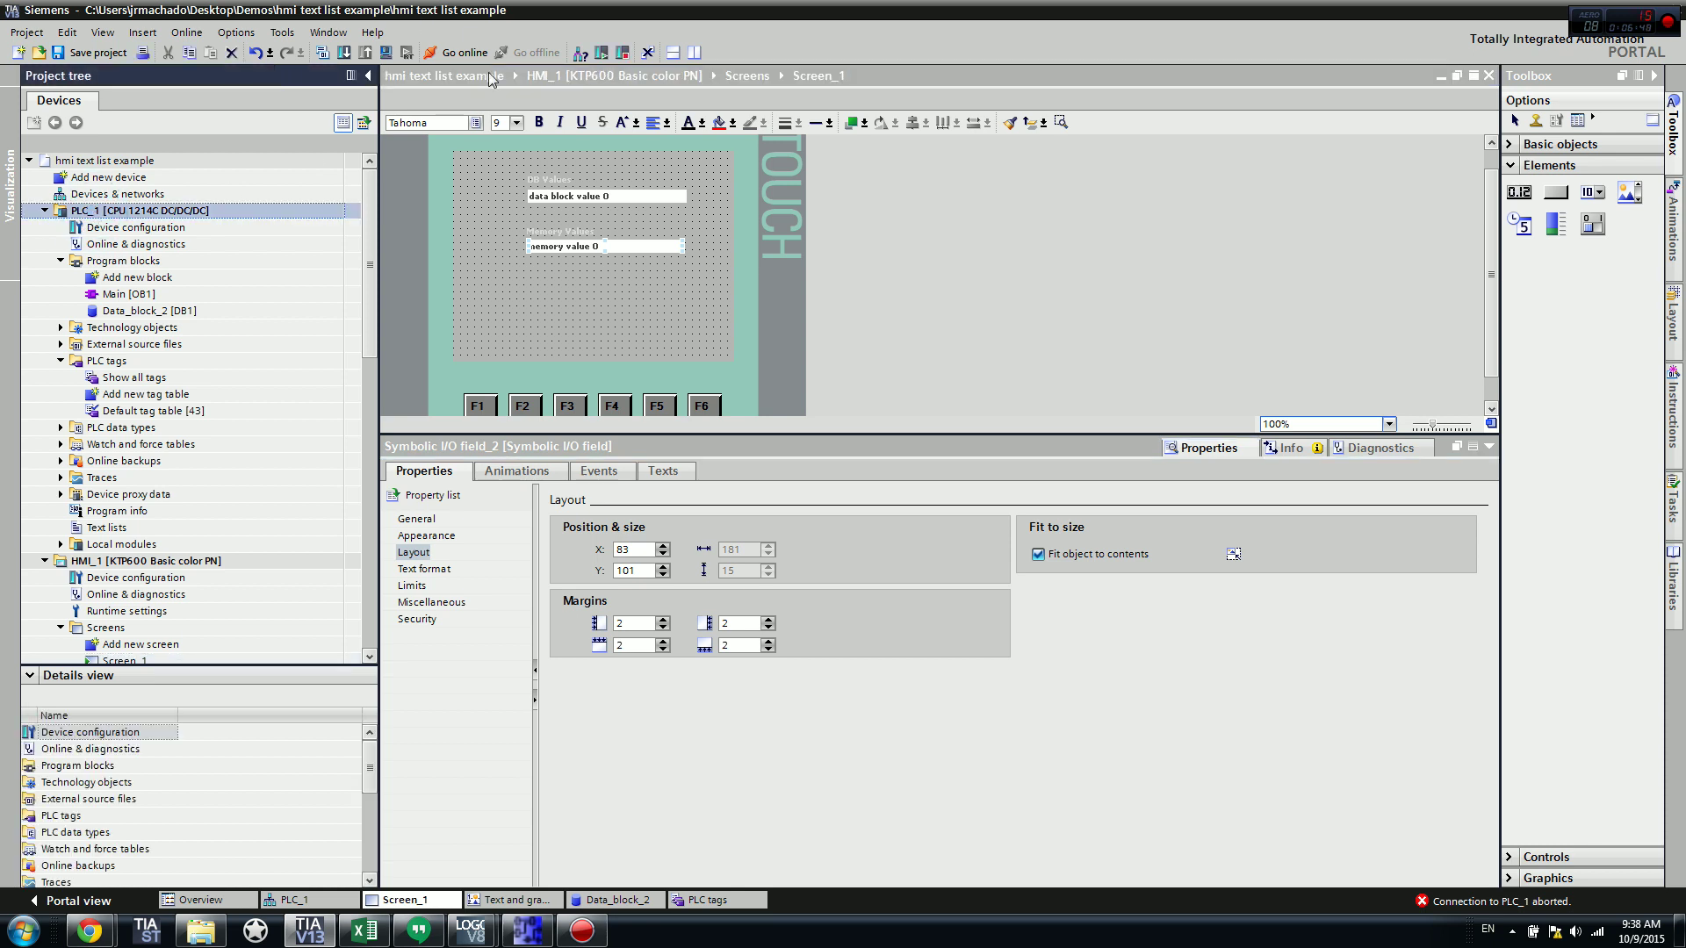
pyautogui.click(385, 53)
pyautogui.click(880, 506)
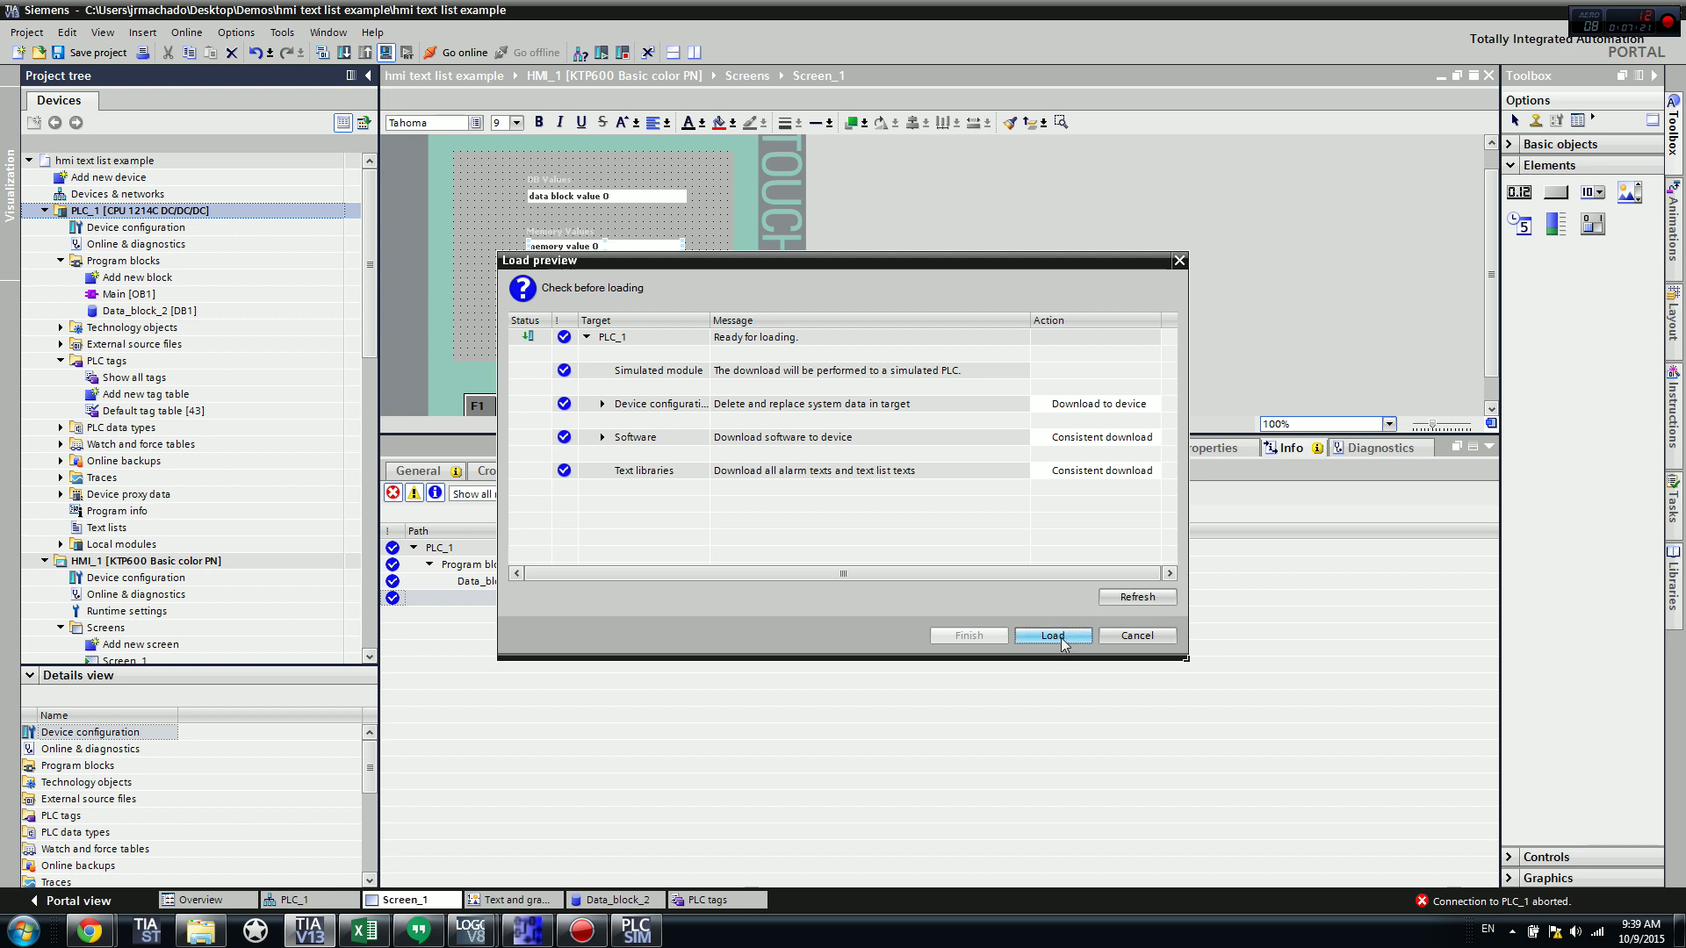
pyautogui.click(1060, 637)
pyautogui.click(1039, 369)
pyautogui.click(993, 634)
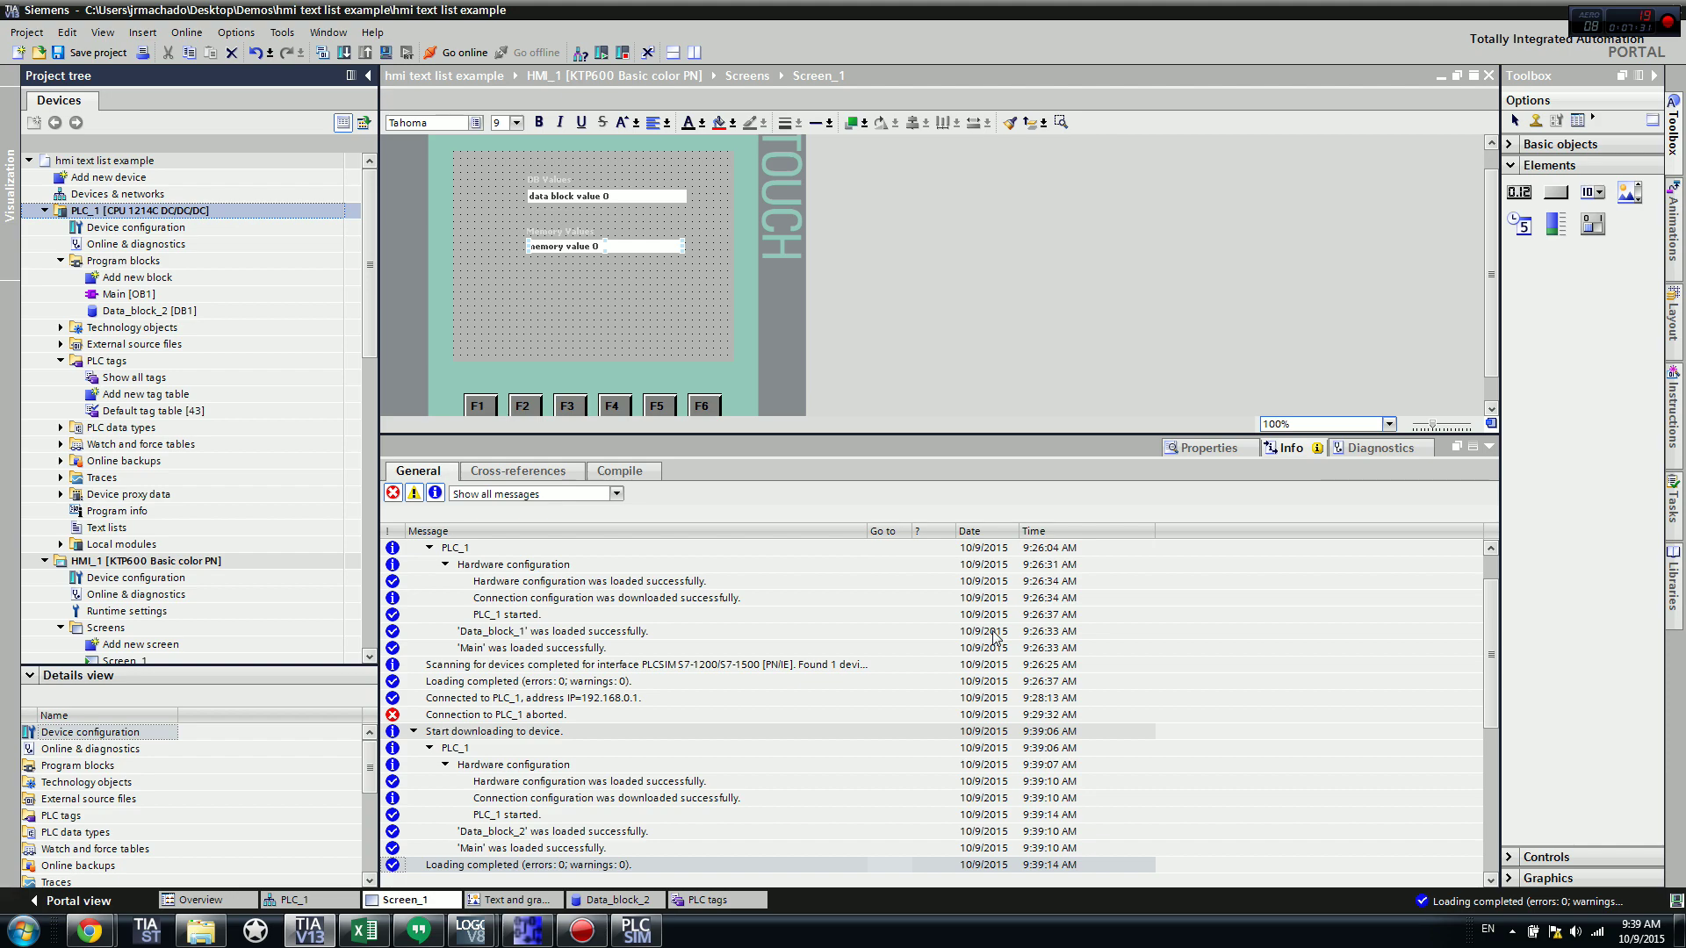
# Step: Minimize the browser and LOGO!Soft Comfort windows, and arrange the restored project window and the PLC simulator side by side
pyautogui.doubleClick(1003, 8)
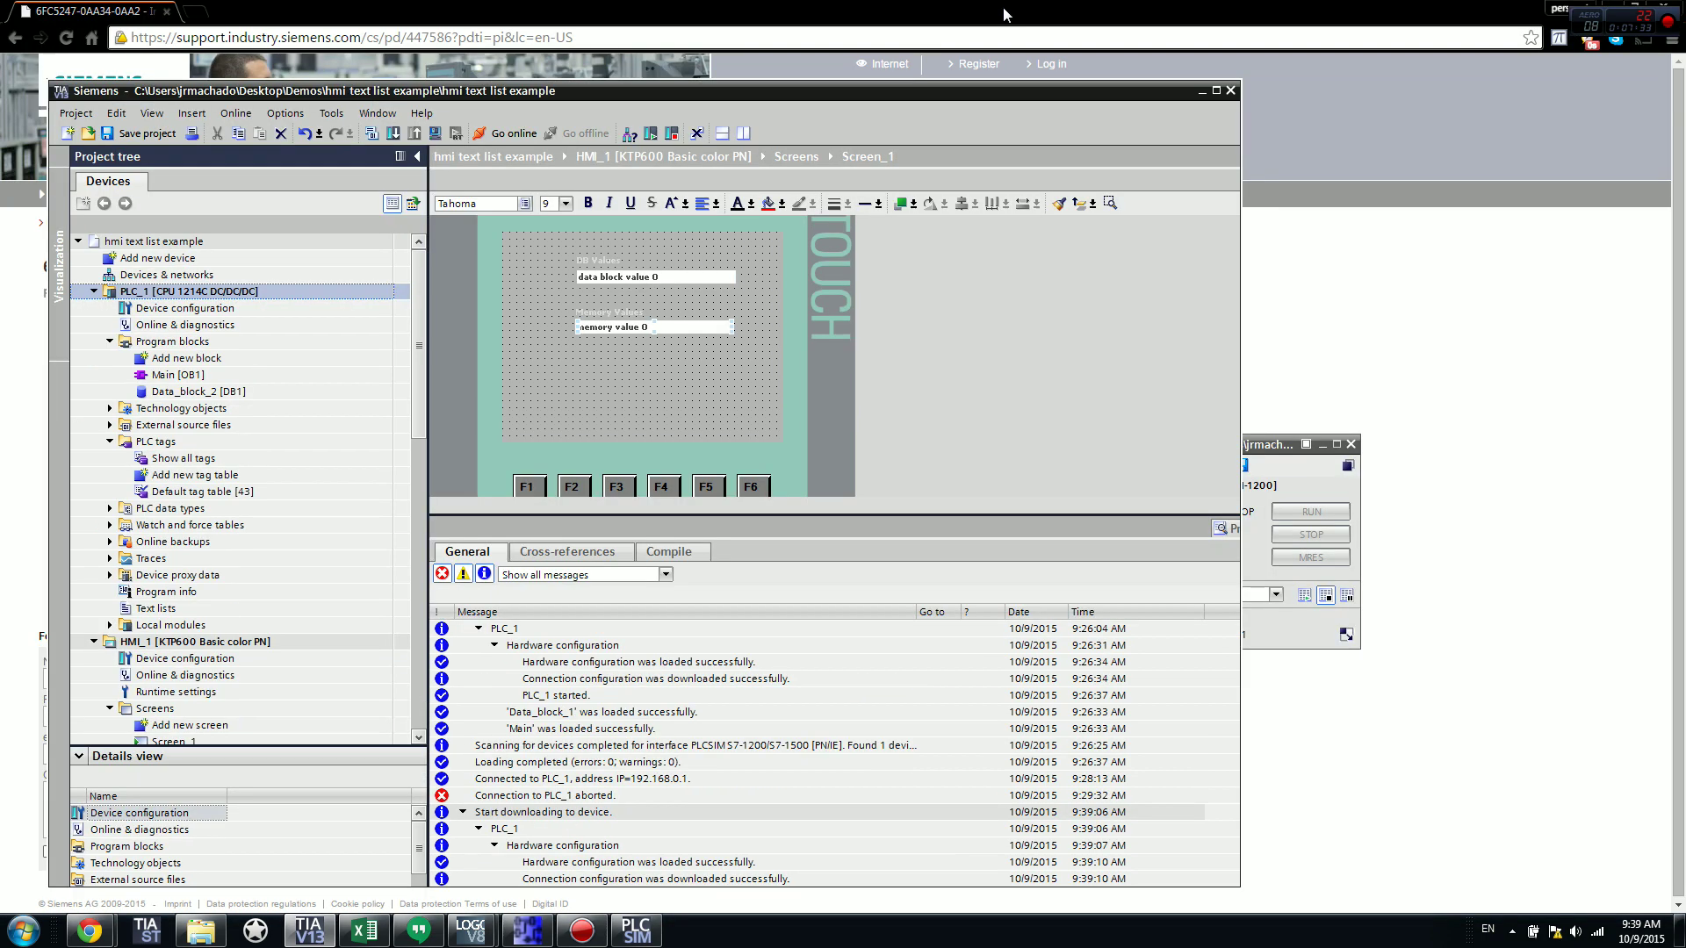
pyautogui.doubleClick(999, 11)
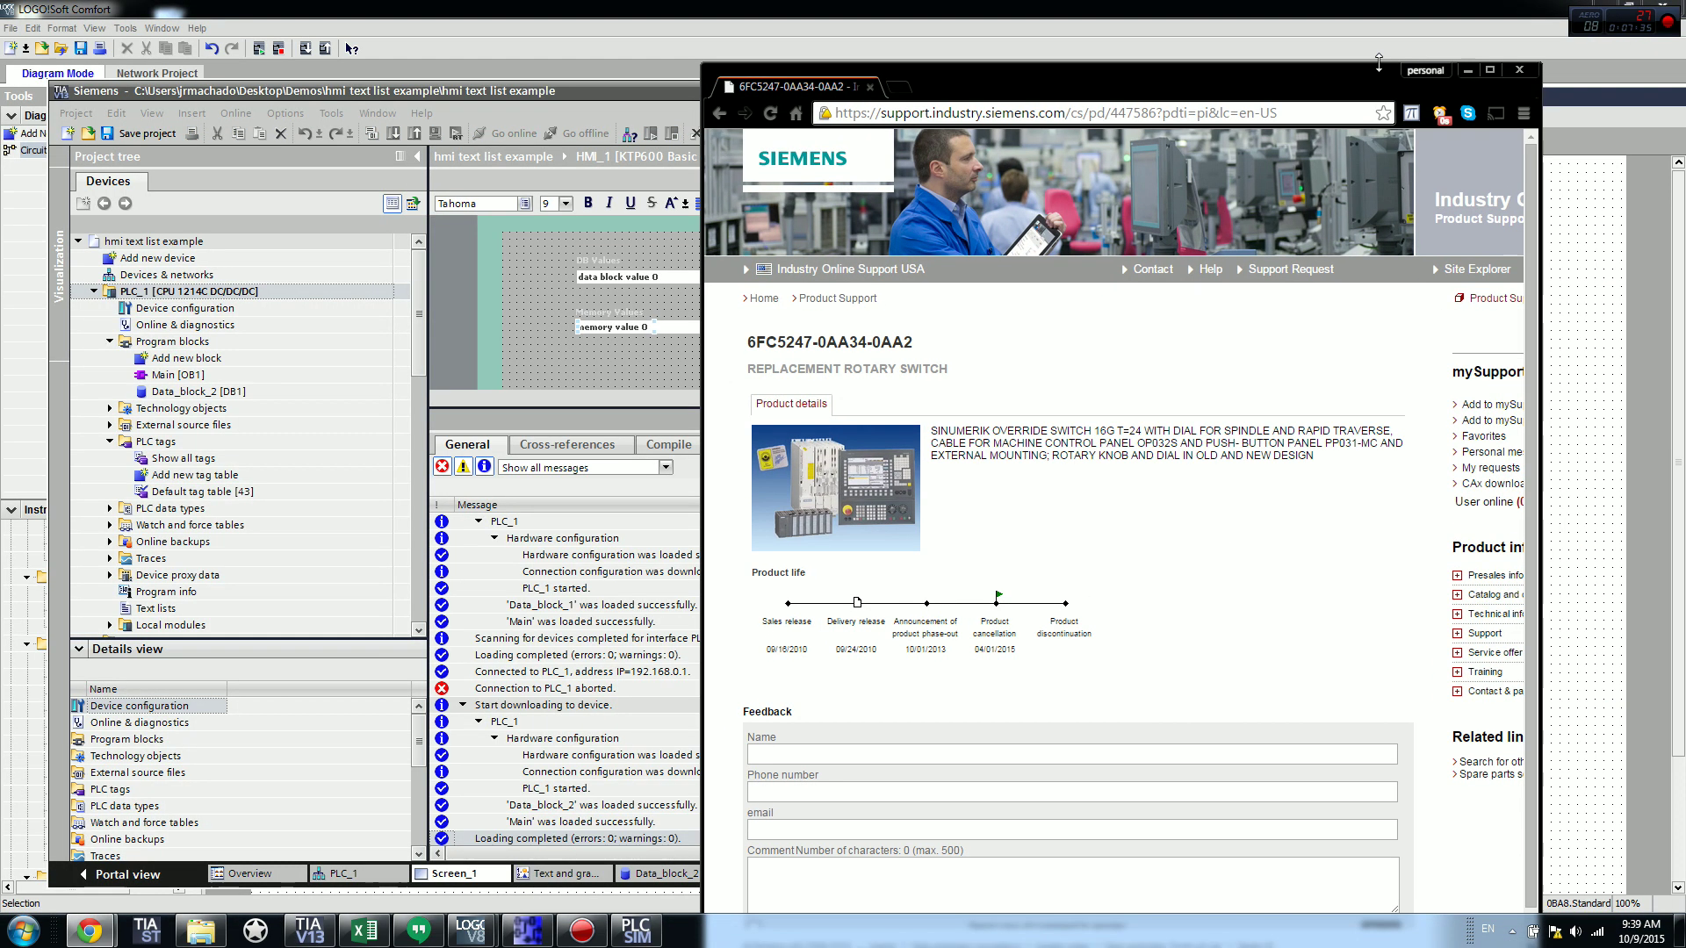
pyautogui.click(1463, 69)
pyautogui.doubleClick(1201, 11)
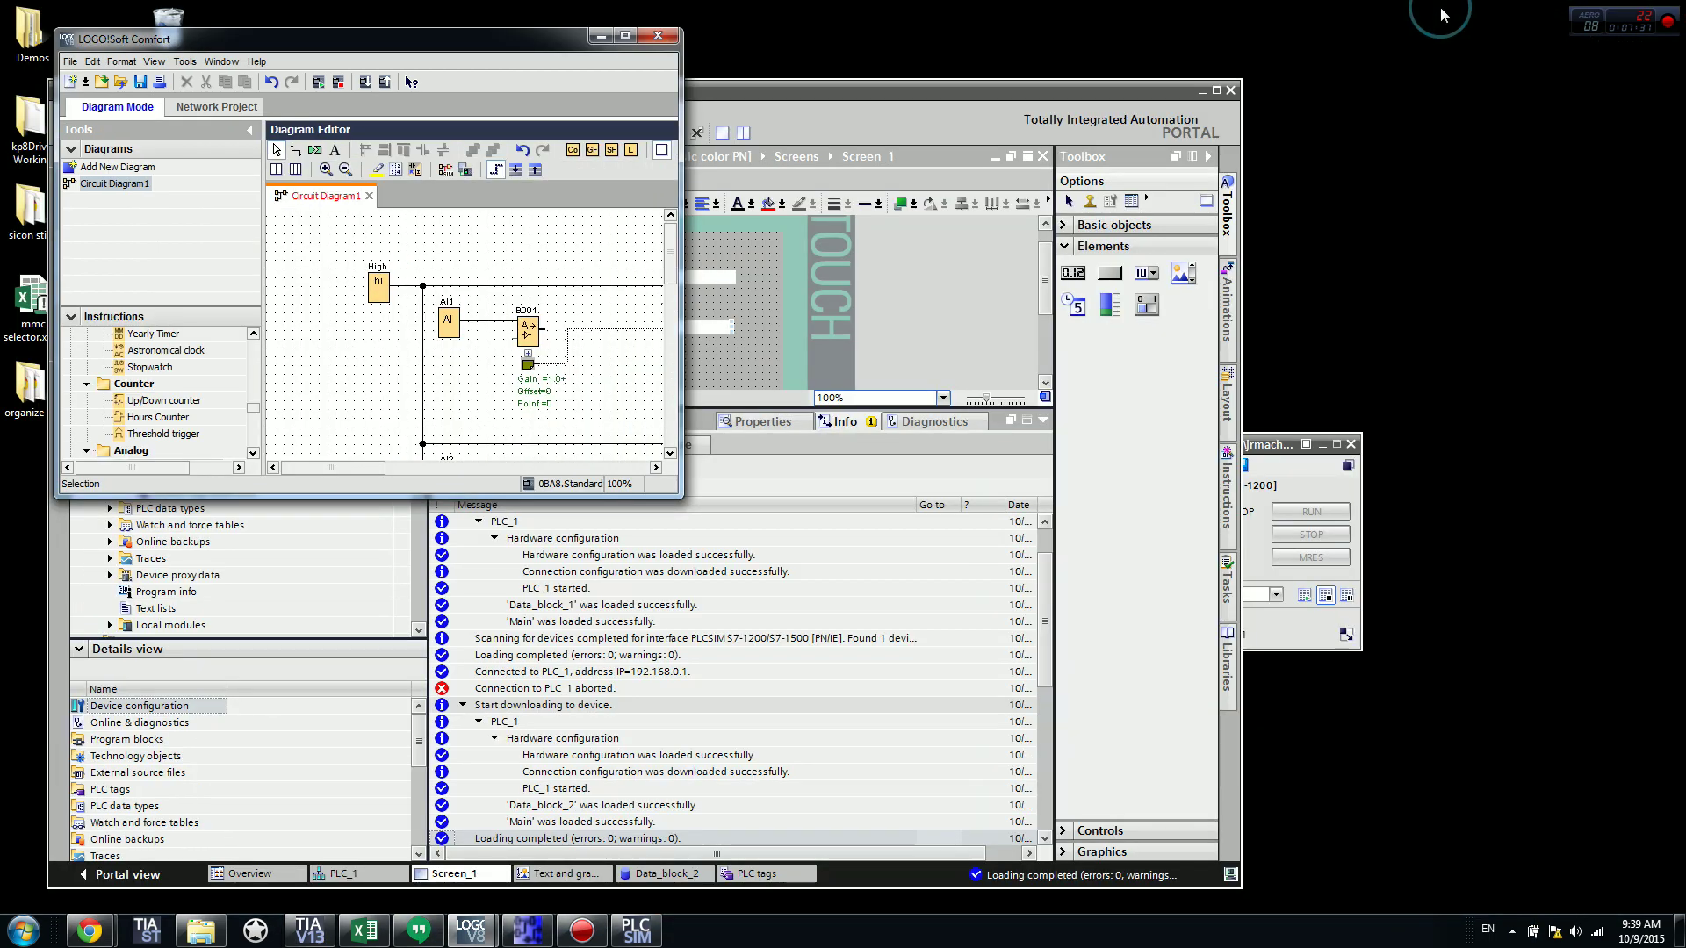
pyautogui.click(601, 36)
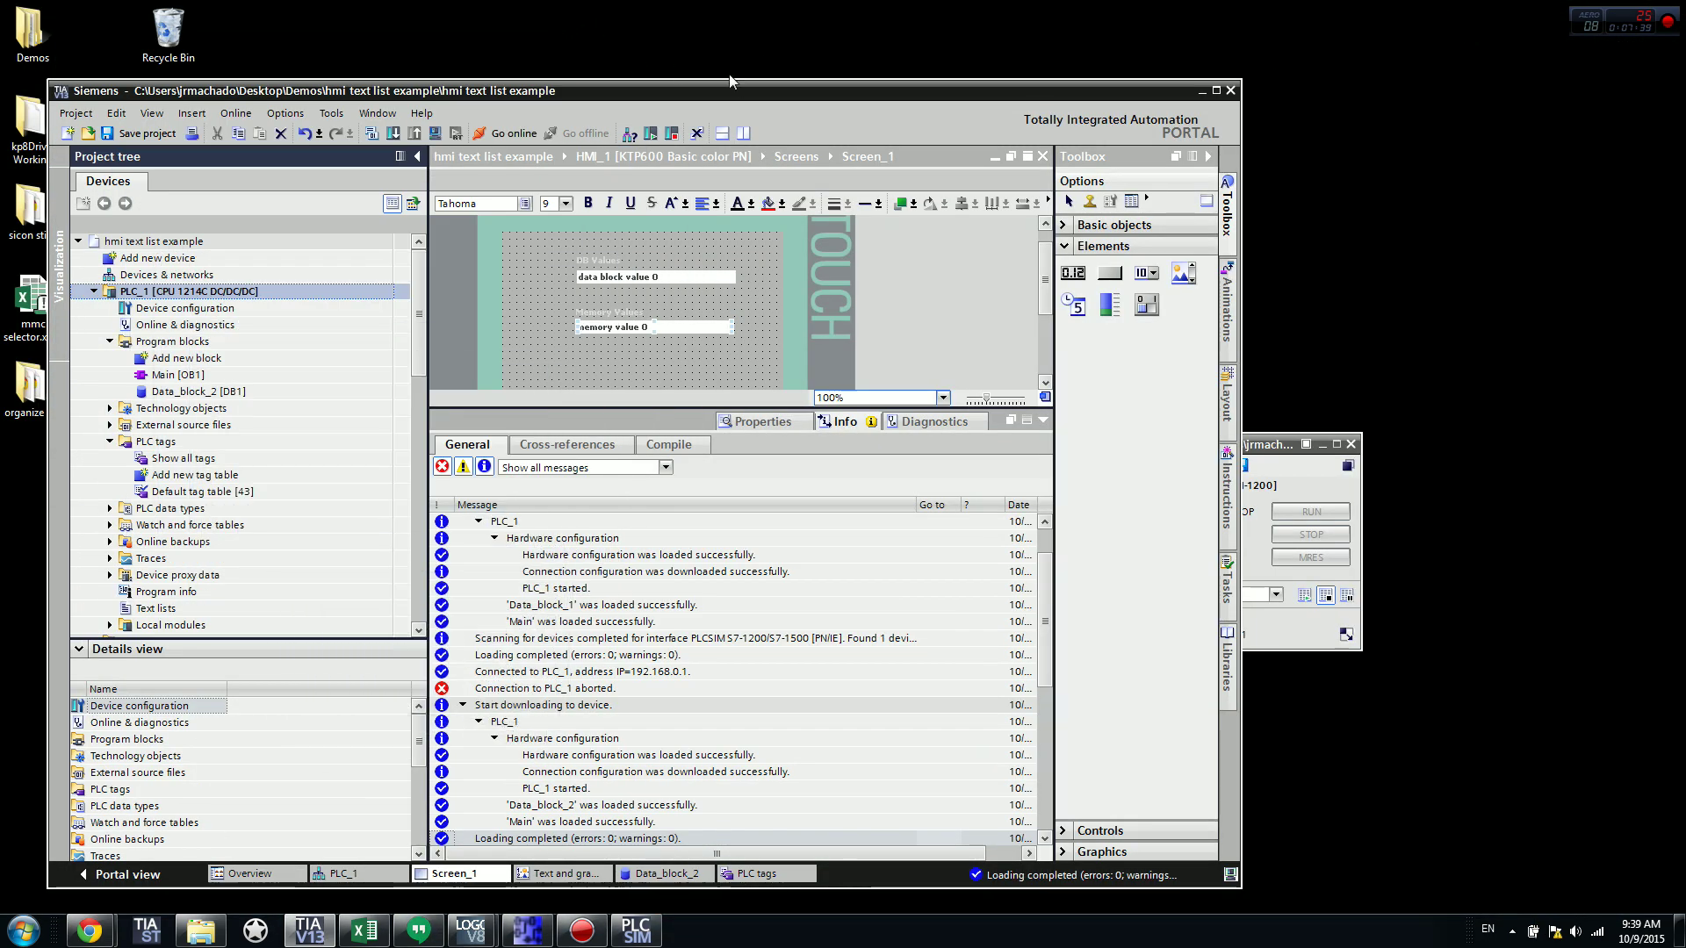
pyautogui.moveTo(913, 98); pyautogui.dragTo(886, 46)
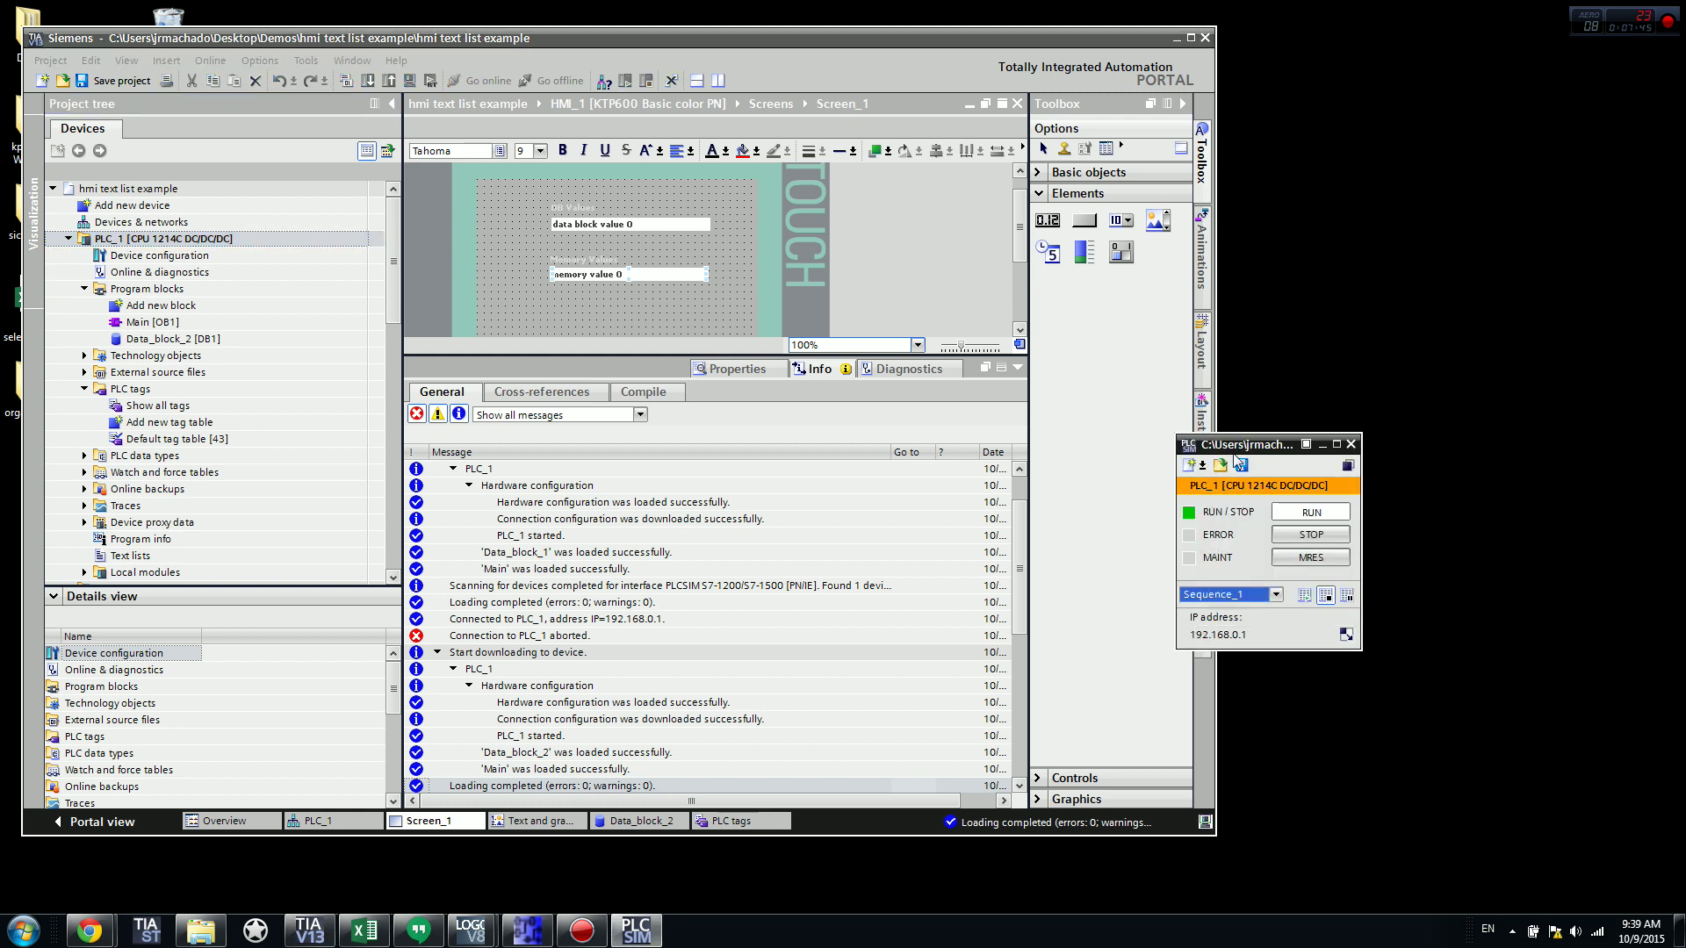
pyautogui.moveTo(1234, 450); pyautogui.dragTo(1408, 60)
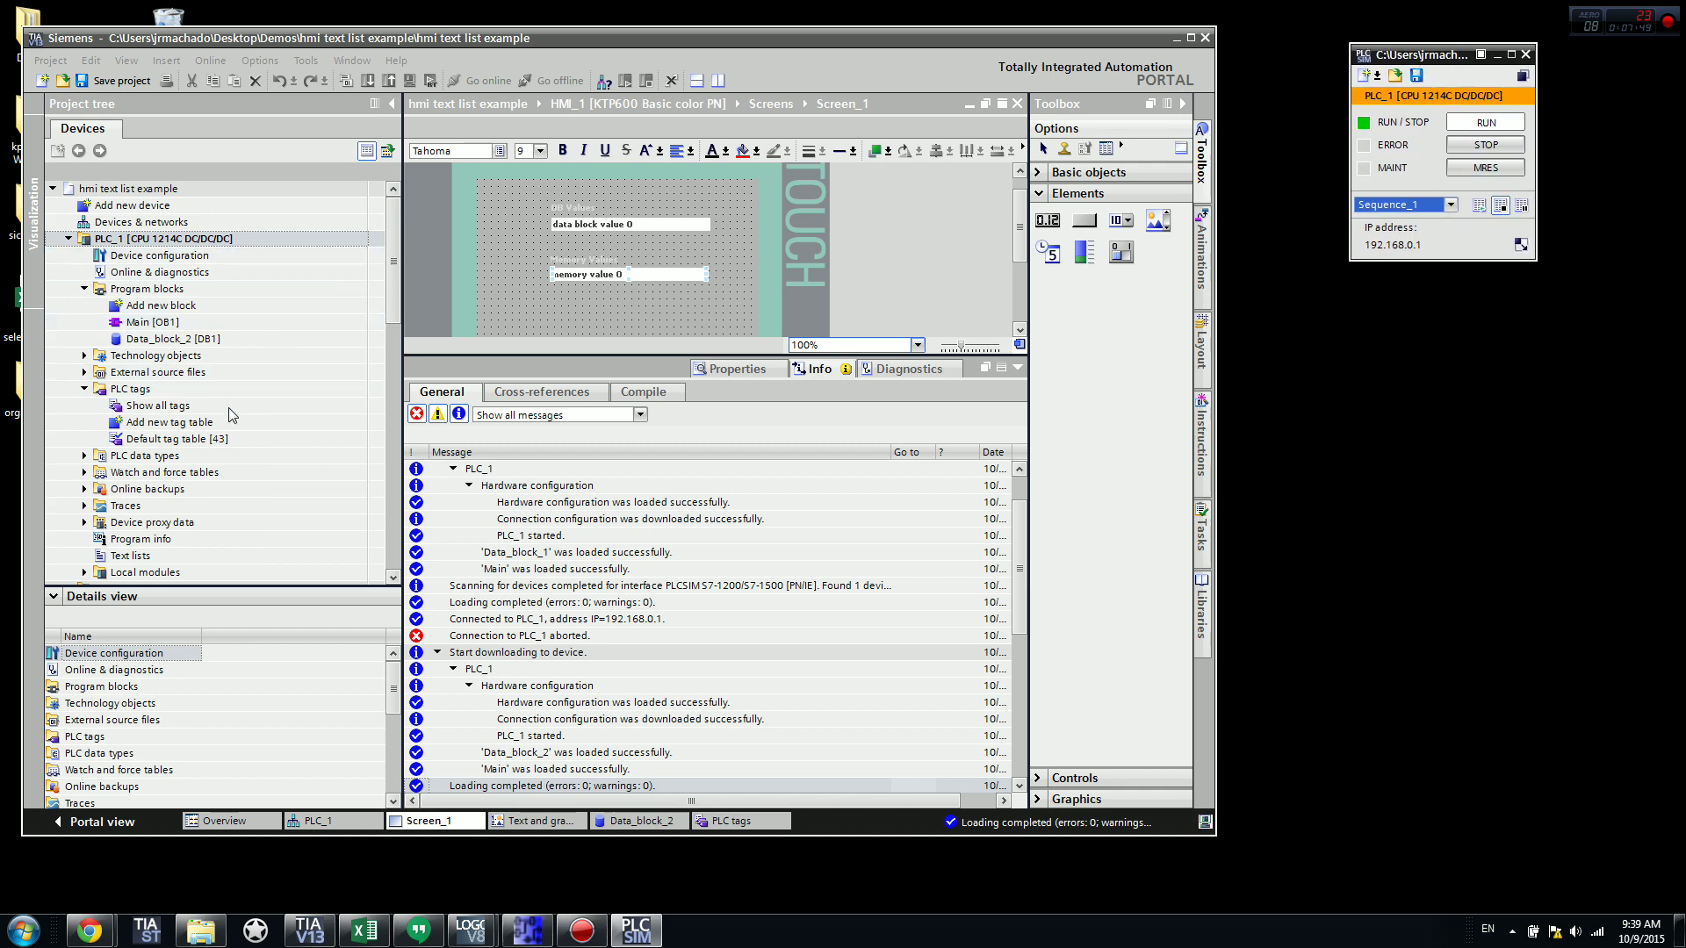
# Step: Try to start the simulation of HMI_1, and slightly narrow the project window
pyautogui.click(394, 281)
pyautogui.scroll(-5, 394, 281)
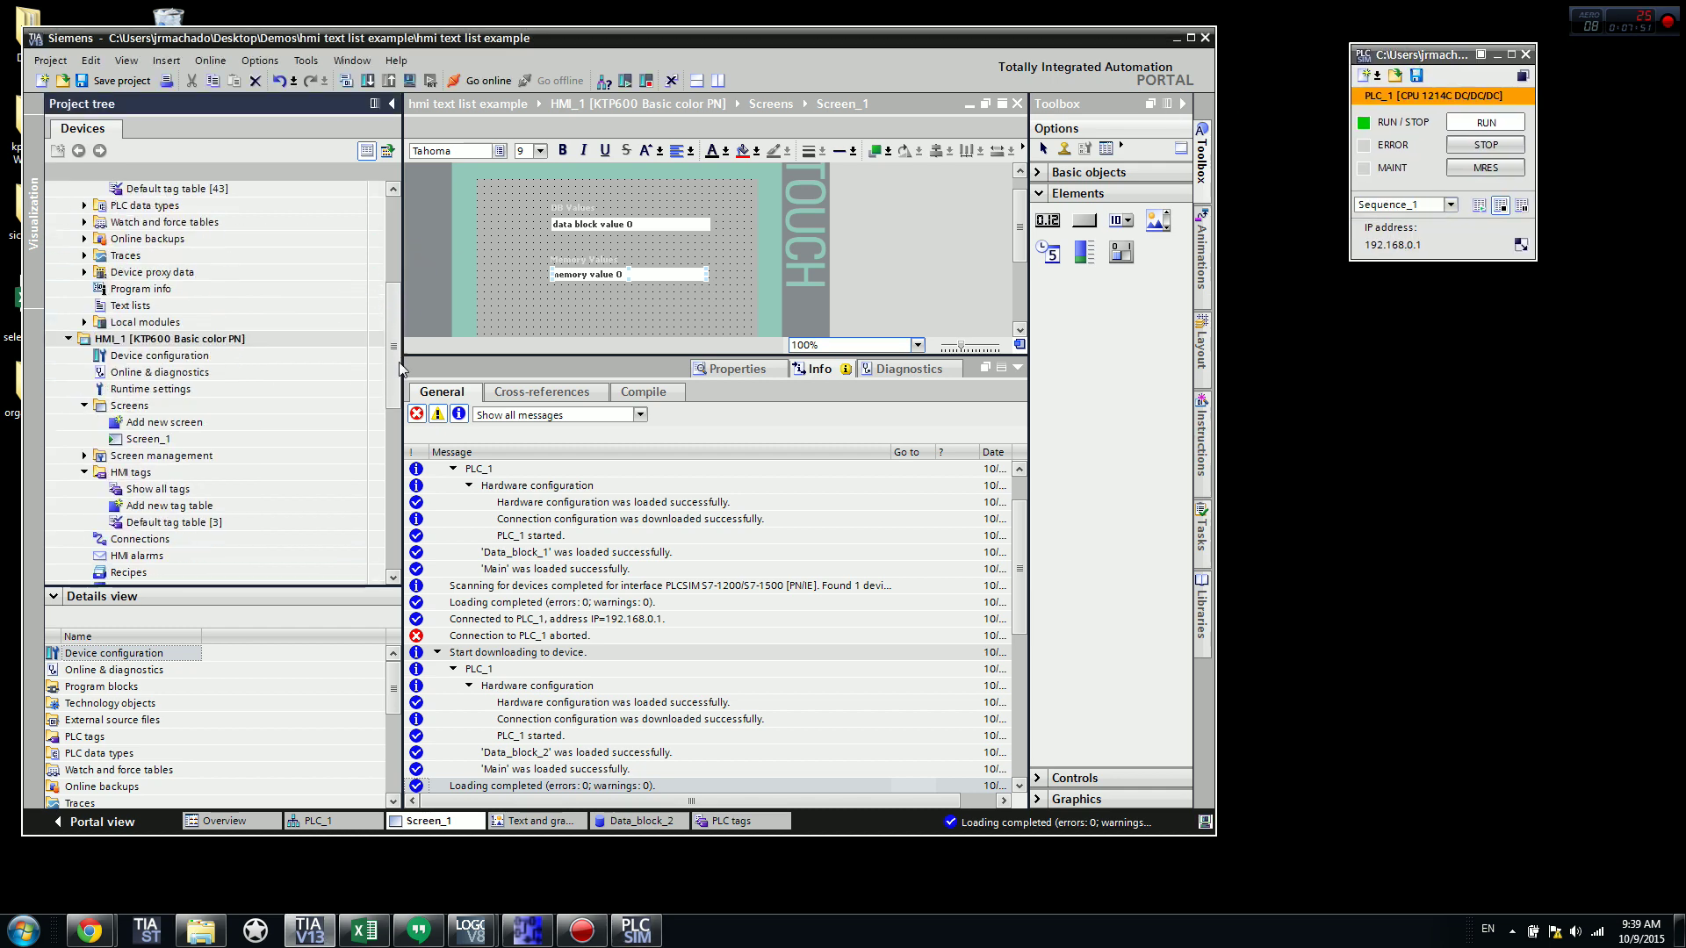
pyautogui.click(230, 340)
pyautogui.click(409, 80)
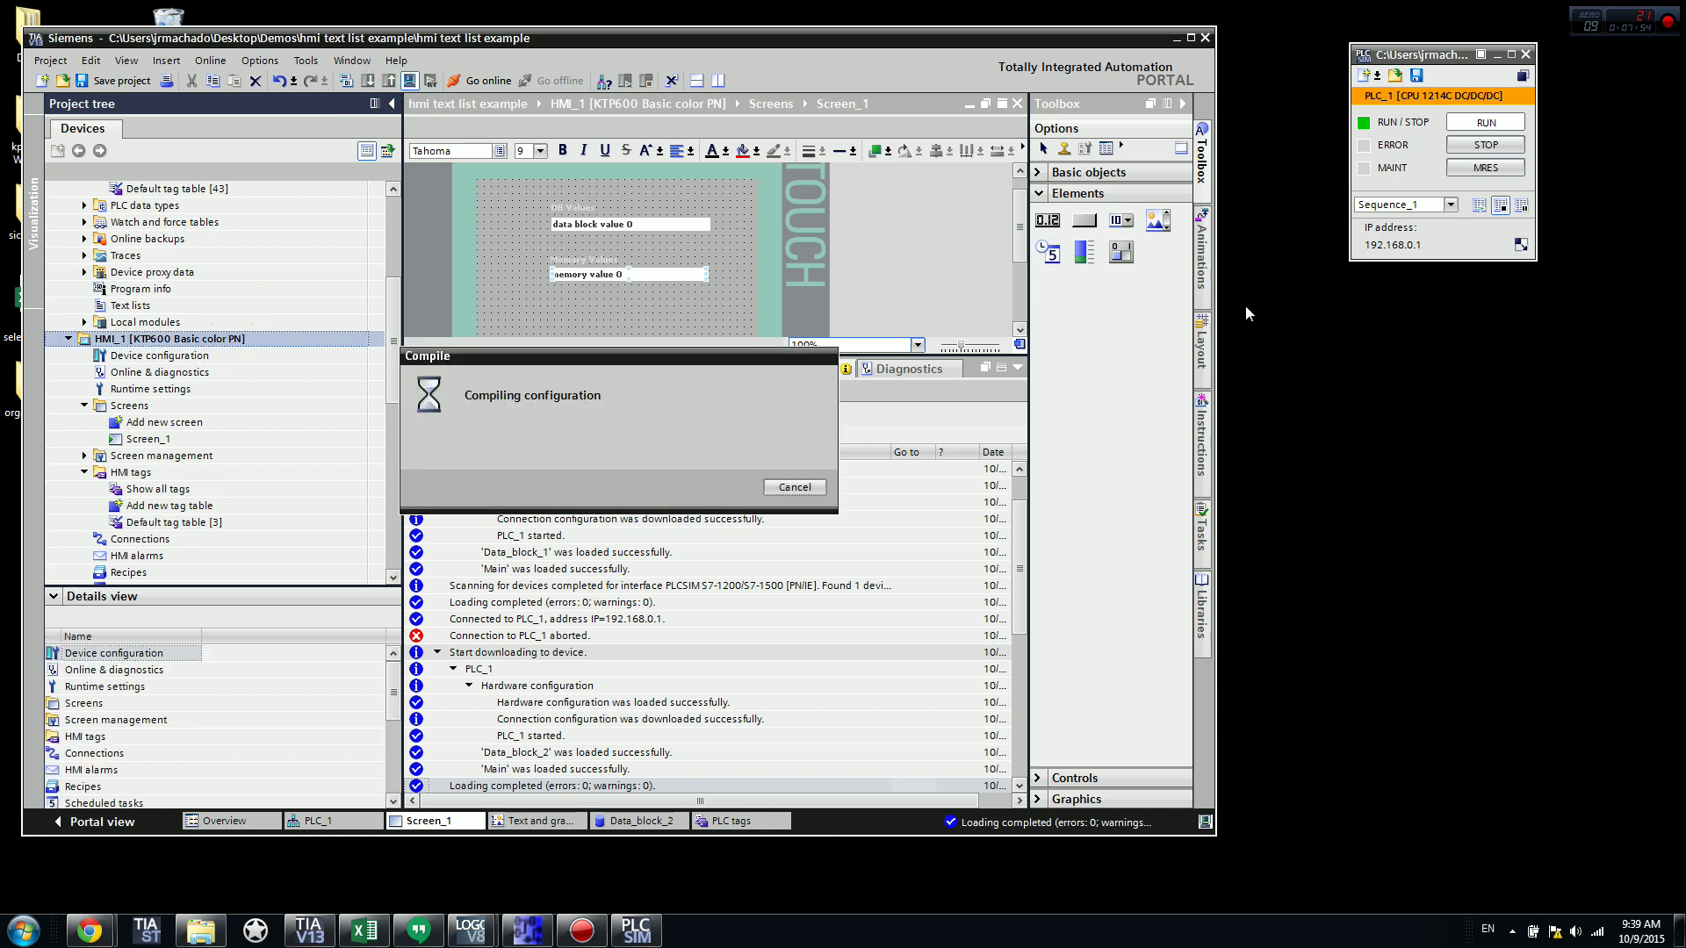
pyautogui.moveTo(1209, 313)
pyautogui.mouseDown()
pyautogui.moveTo(1054, 314)
pyautogui.moveTo(1185, 297)
pyautogui.mouseUp()
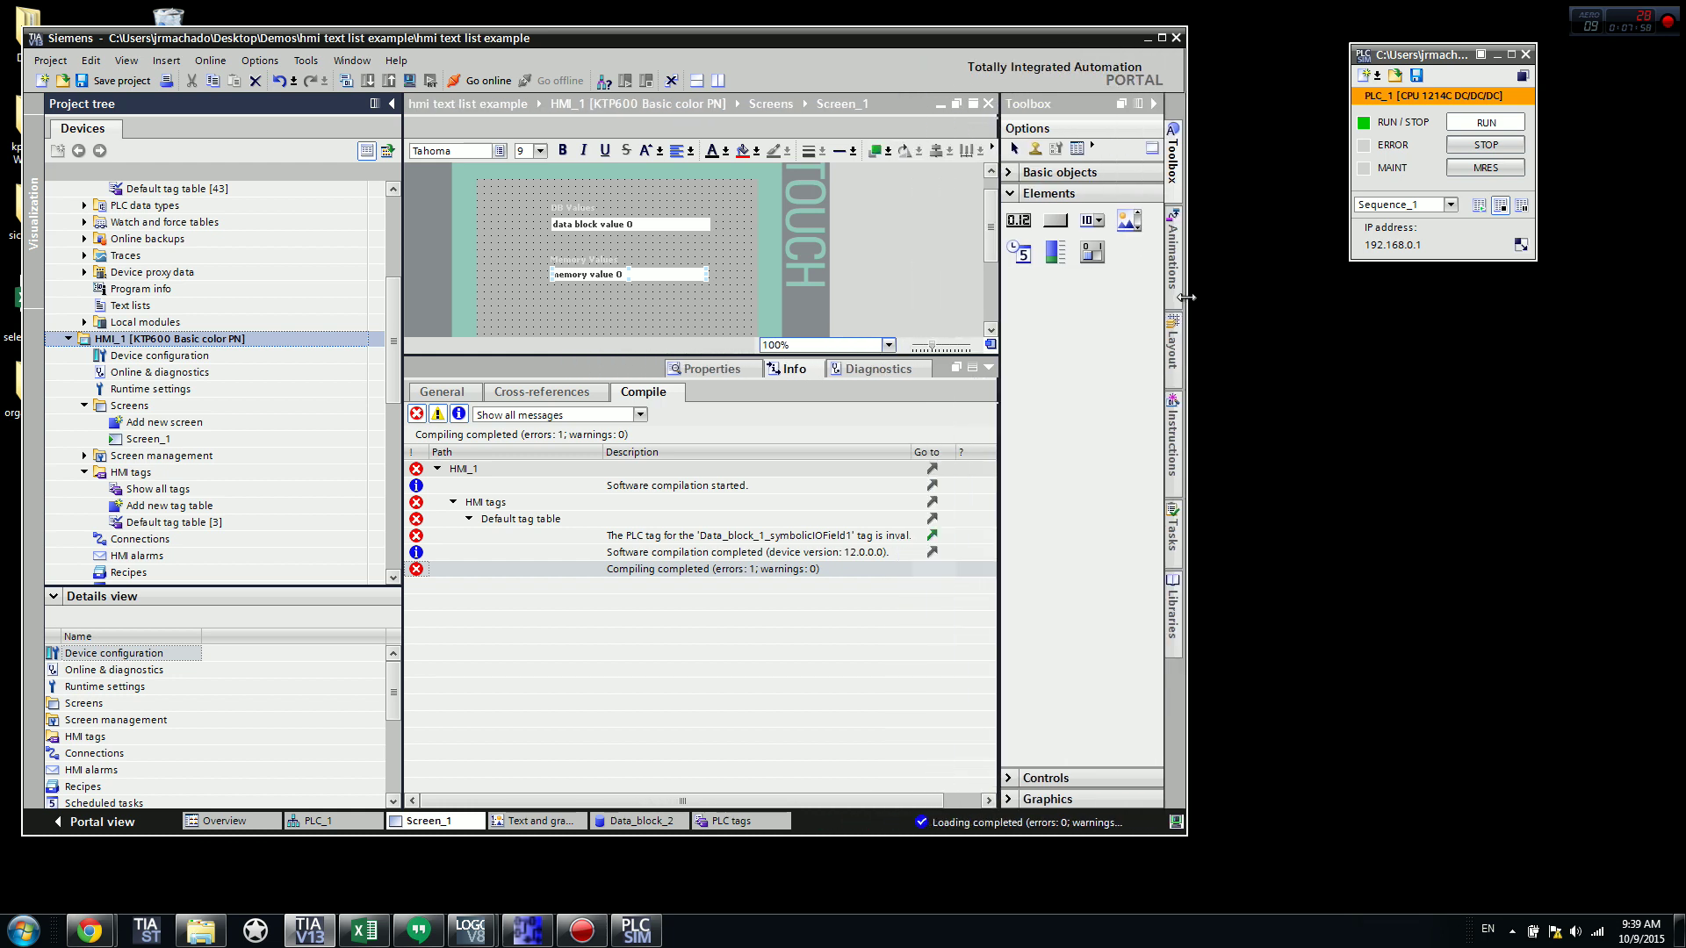
# Step: Delete the HMI tag Data_block_1_symbolicIOField1 that the compile error points to, and restart the HMI_1 simulation
pyautogui.click(667, 535)
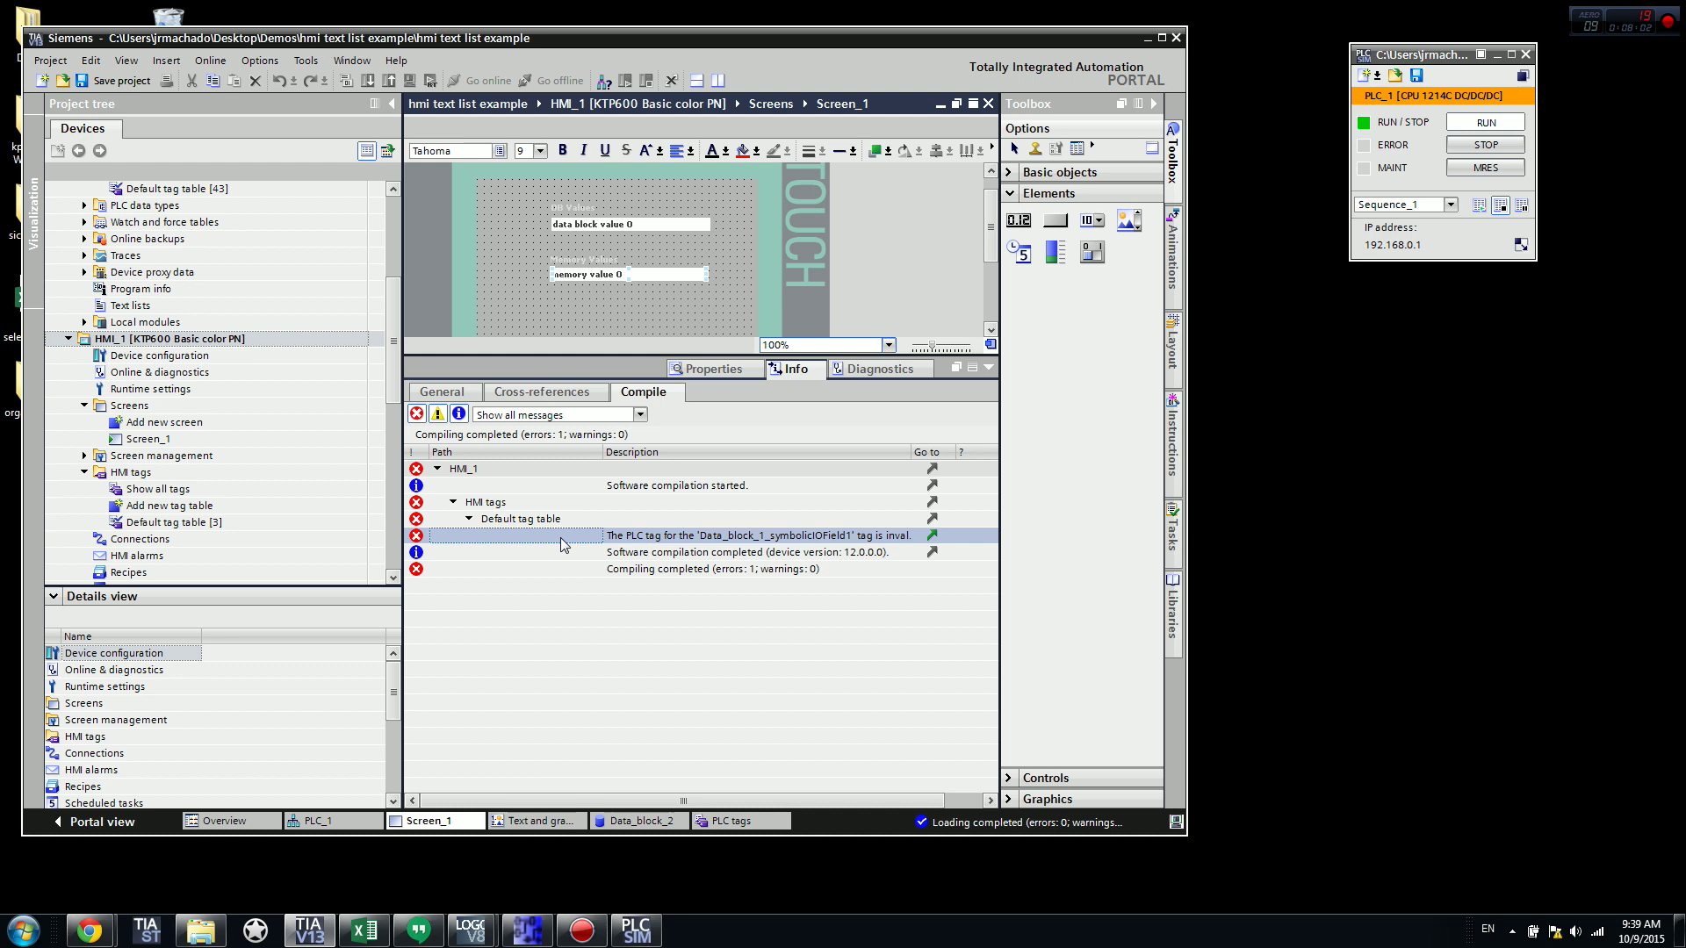
pyautogui.doubleClick(669, 536)
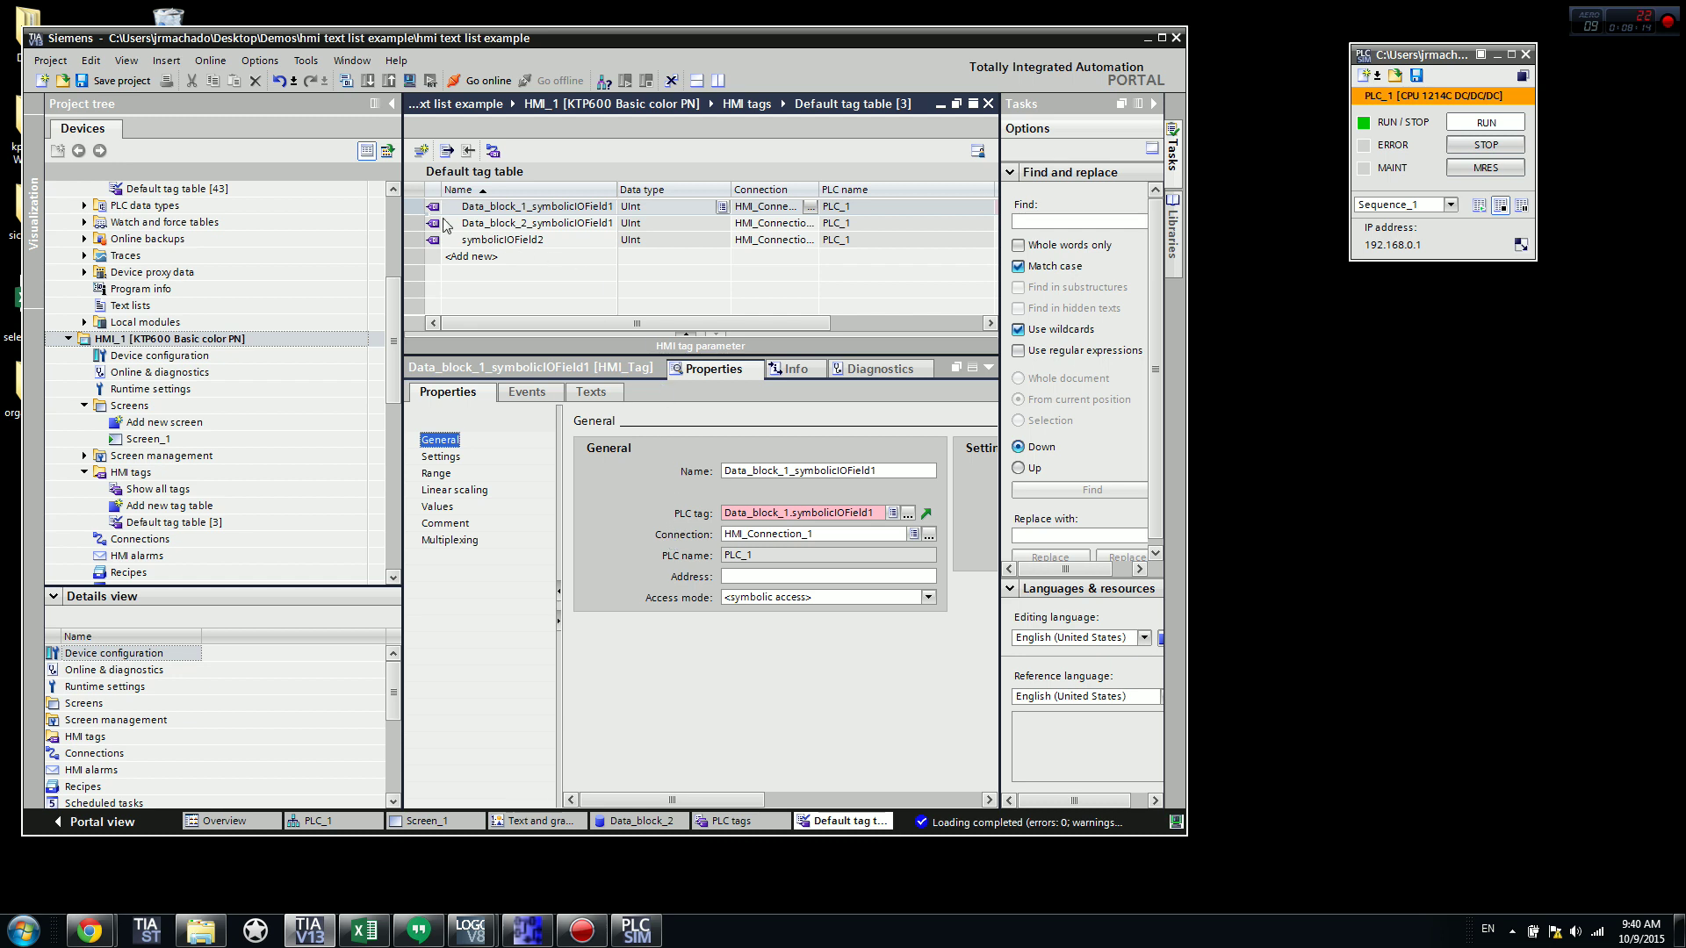
pyautogui.click(413, 206)
pyautogui.press('Delete')
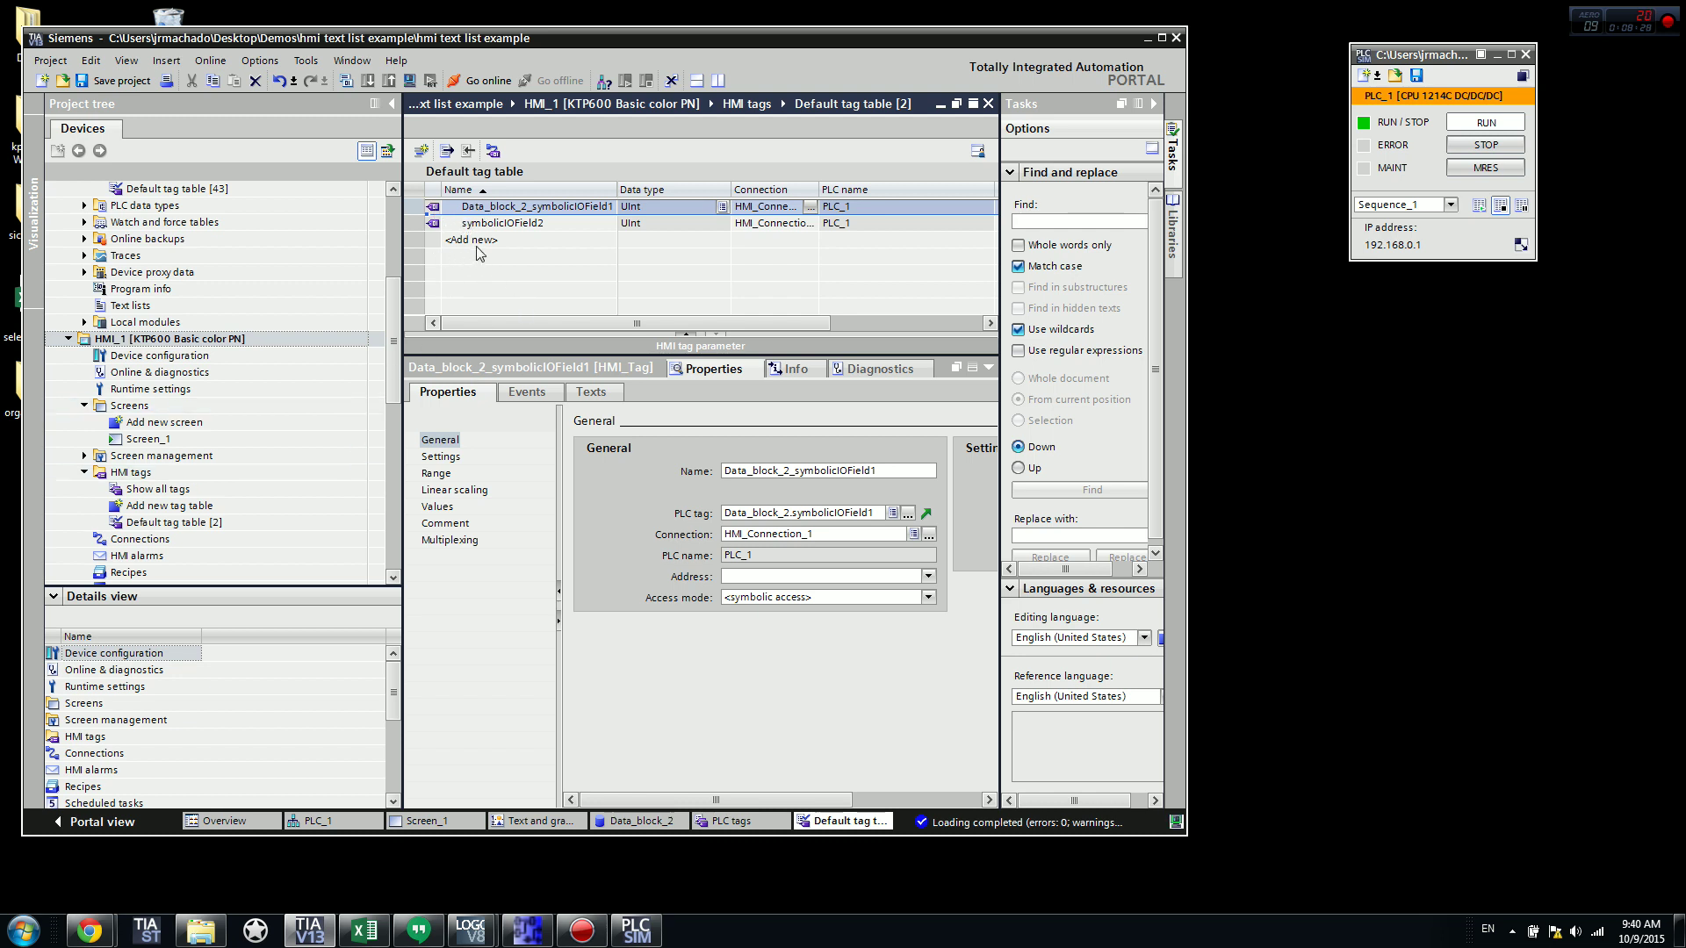
pyautogui.click(171, 345)
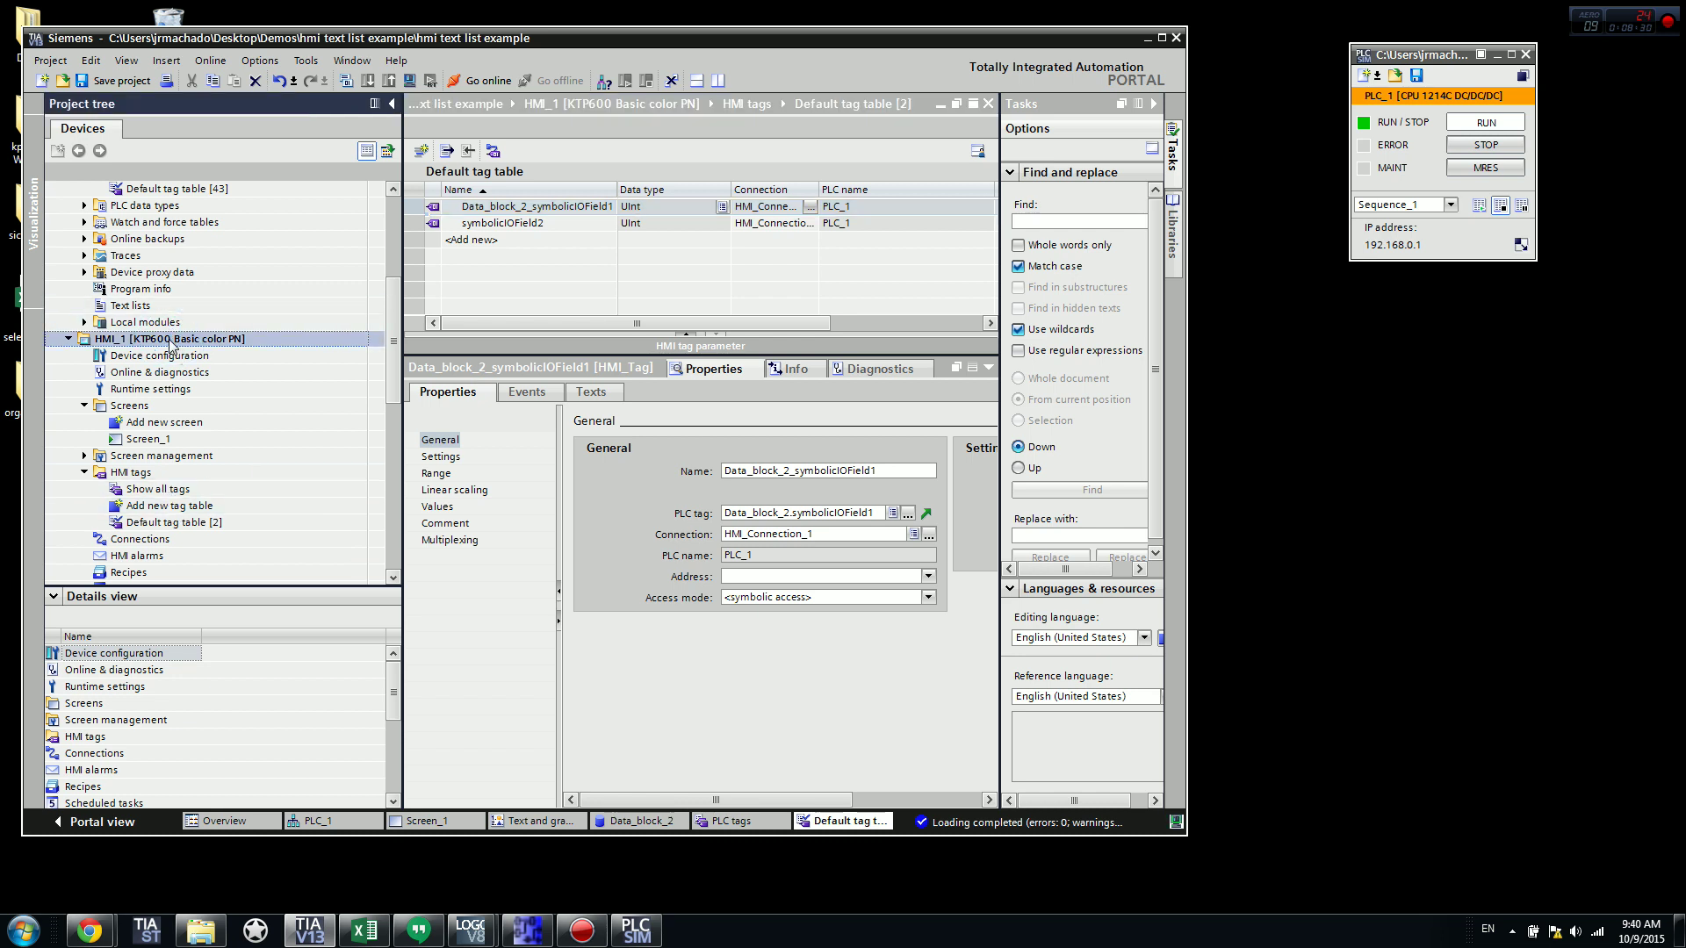
pyautogui.click(410, 80)
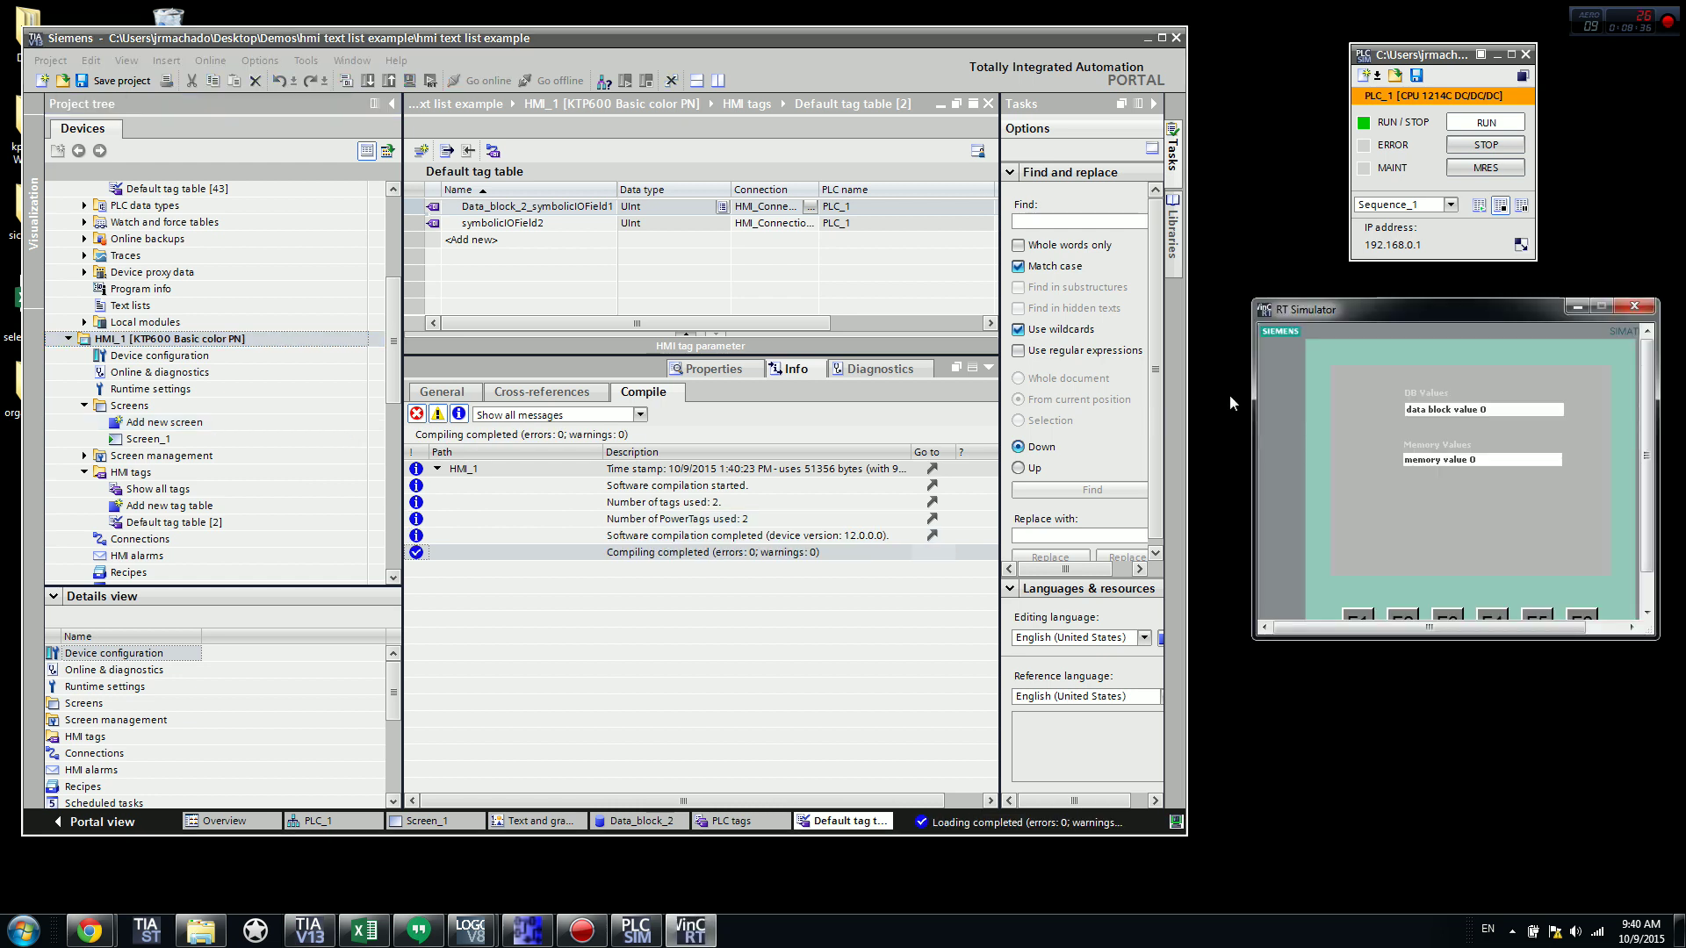
# Step: Add a new watch table under PLC_1's watch and force tables
pyautogui.click(402, 350)
pyautogui.scroll(5, 402, 316)
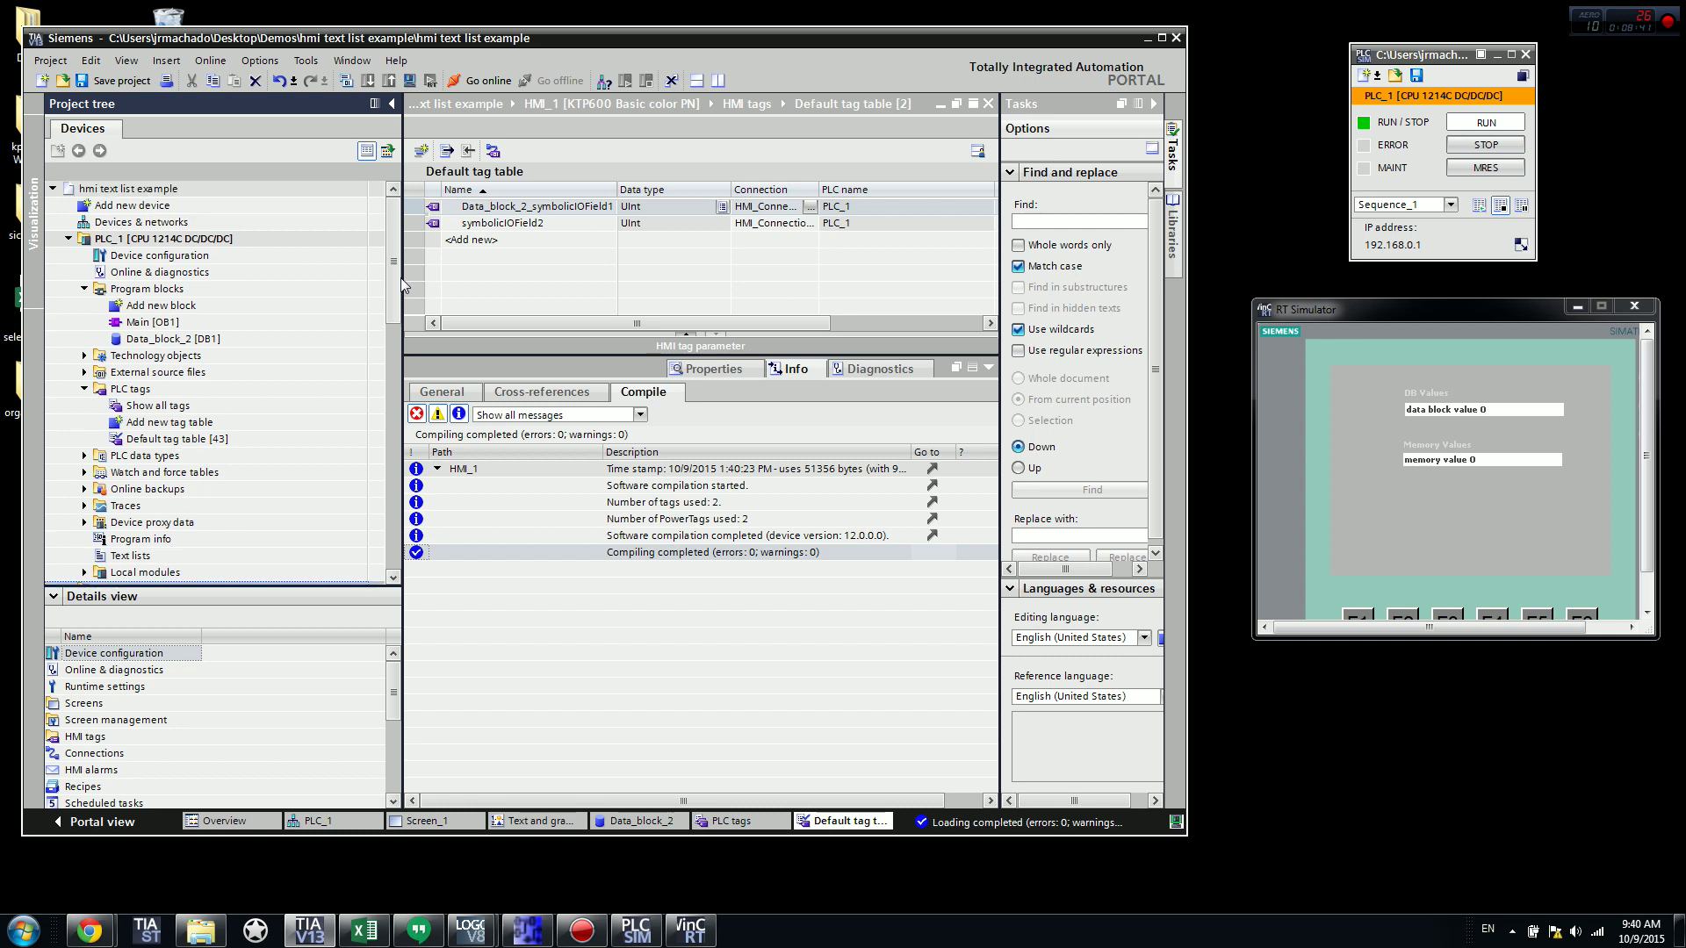
pyautogui.click(85, 473)
pyautogui.doubleClick(167, 489)
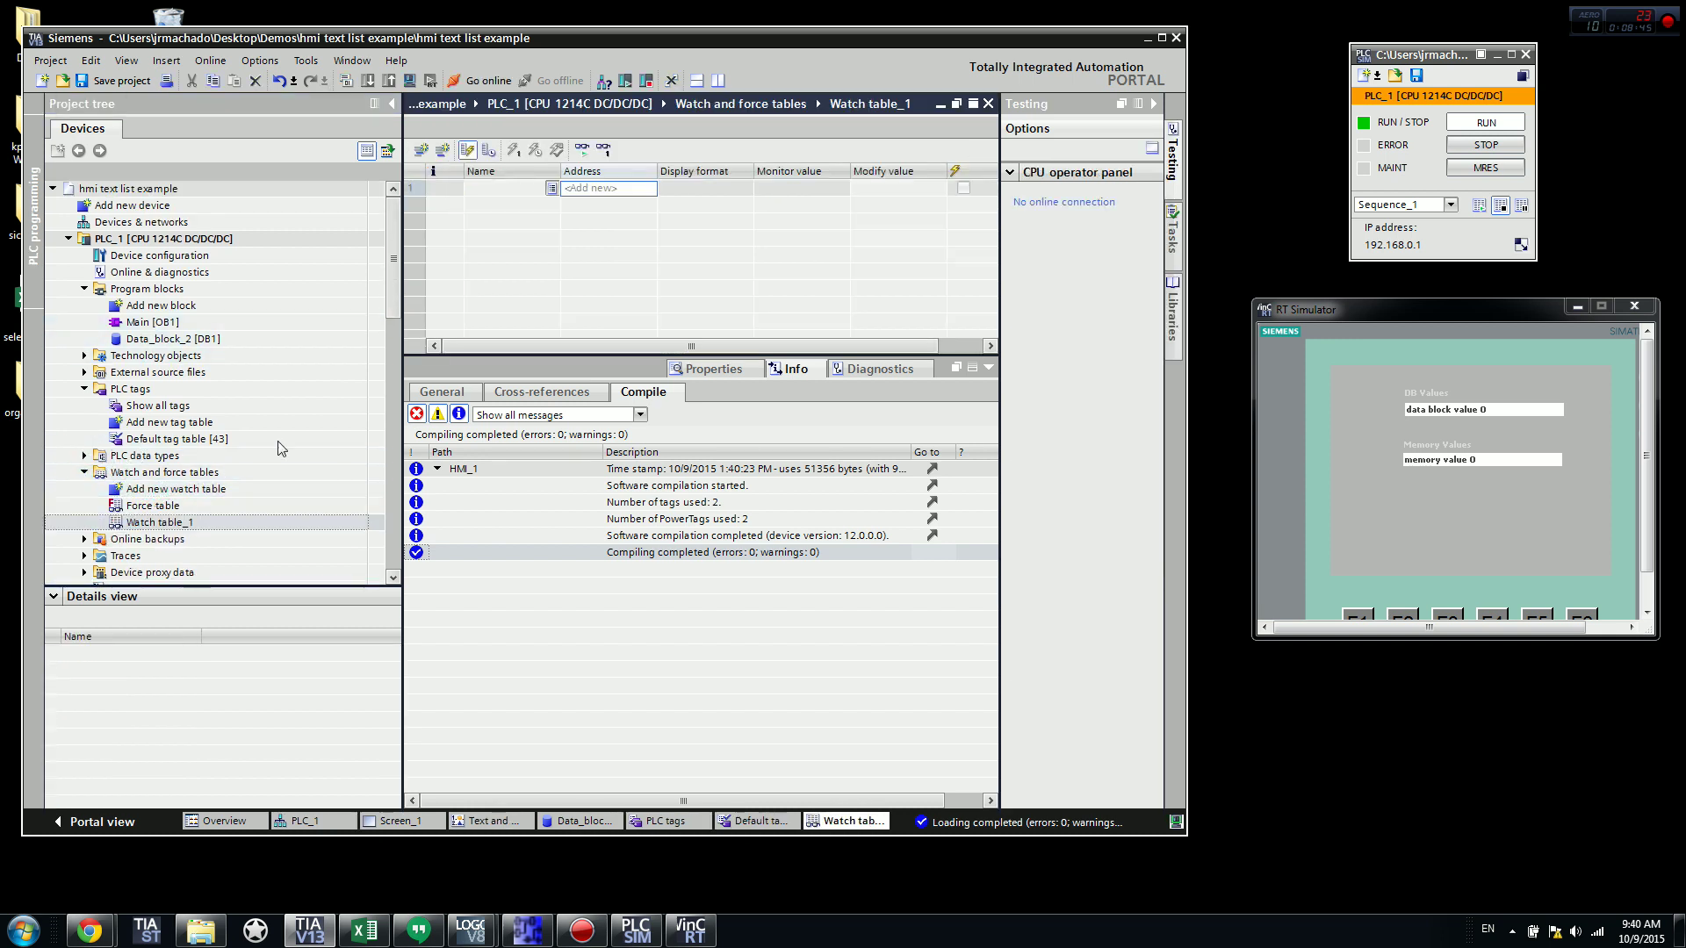
# Step: Add "Data_block_2".symbolicIOField1 and "symbolicIOField2" as the first two entries of Watch_table_1
pyautogui.click(510, 188)
pyautogui.write('dt')
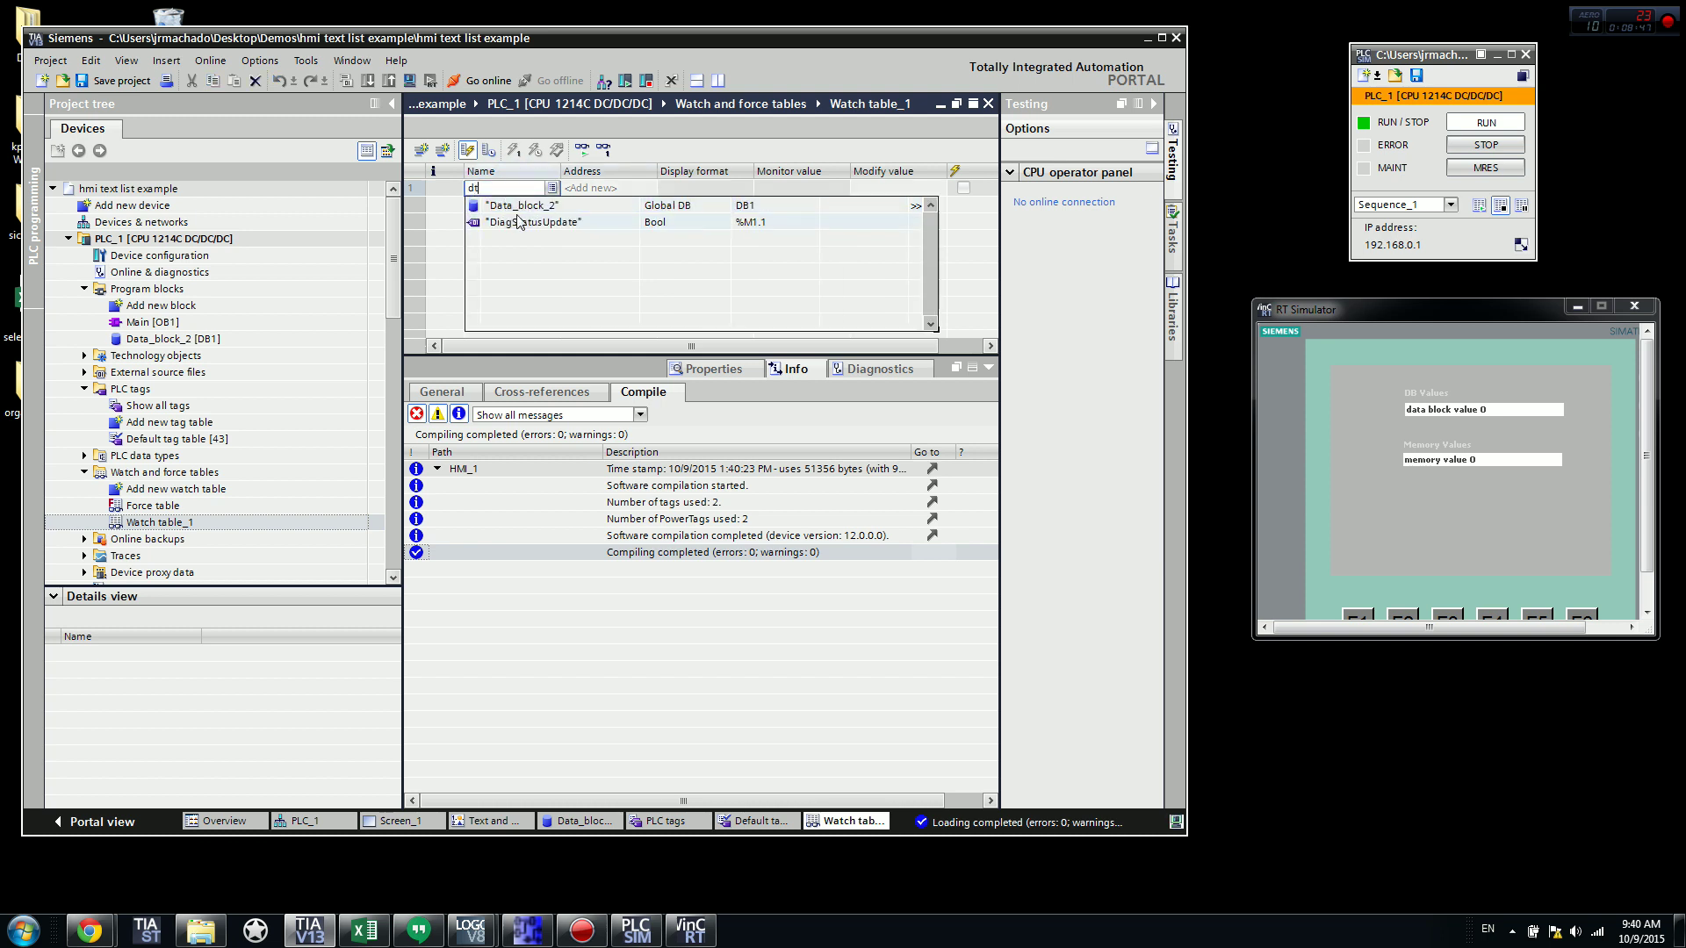
pyautogui.click(529, 204)
pyautogui.click(518, 207)
pyautogui.write('d')
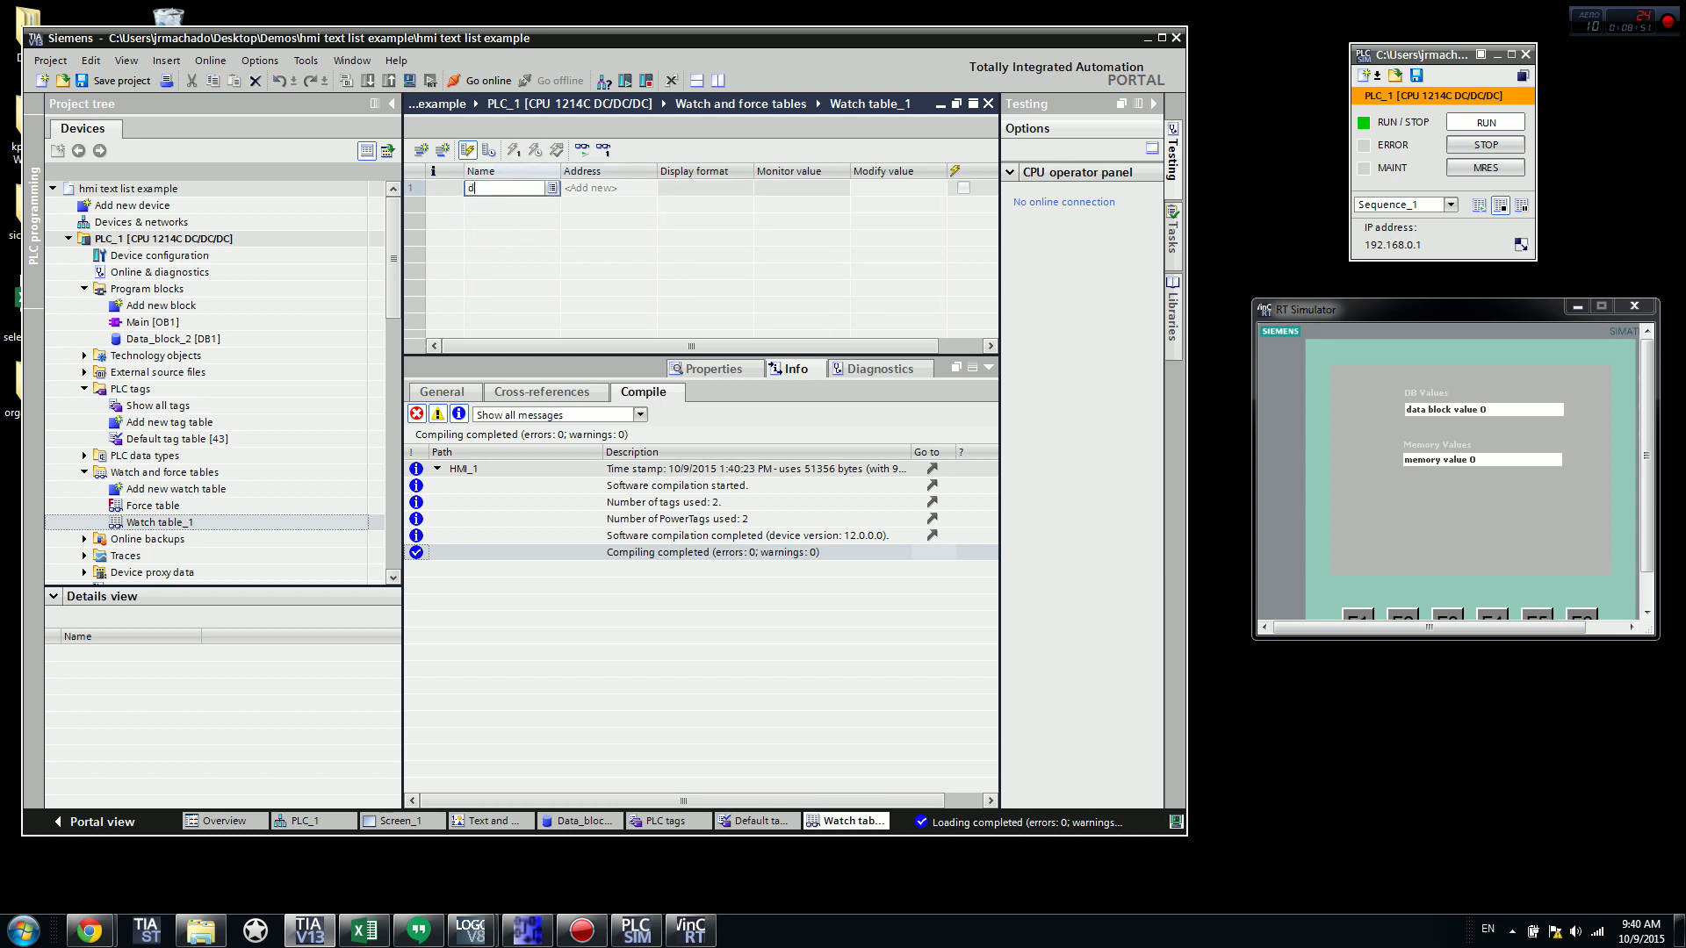
pyautogui.write('at')
pyautogui.click(515, 209)
pyautogui.click(523, 222)
pyautogui.press('Return')
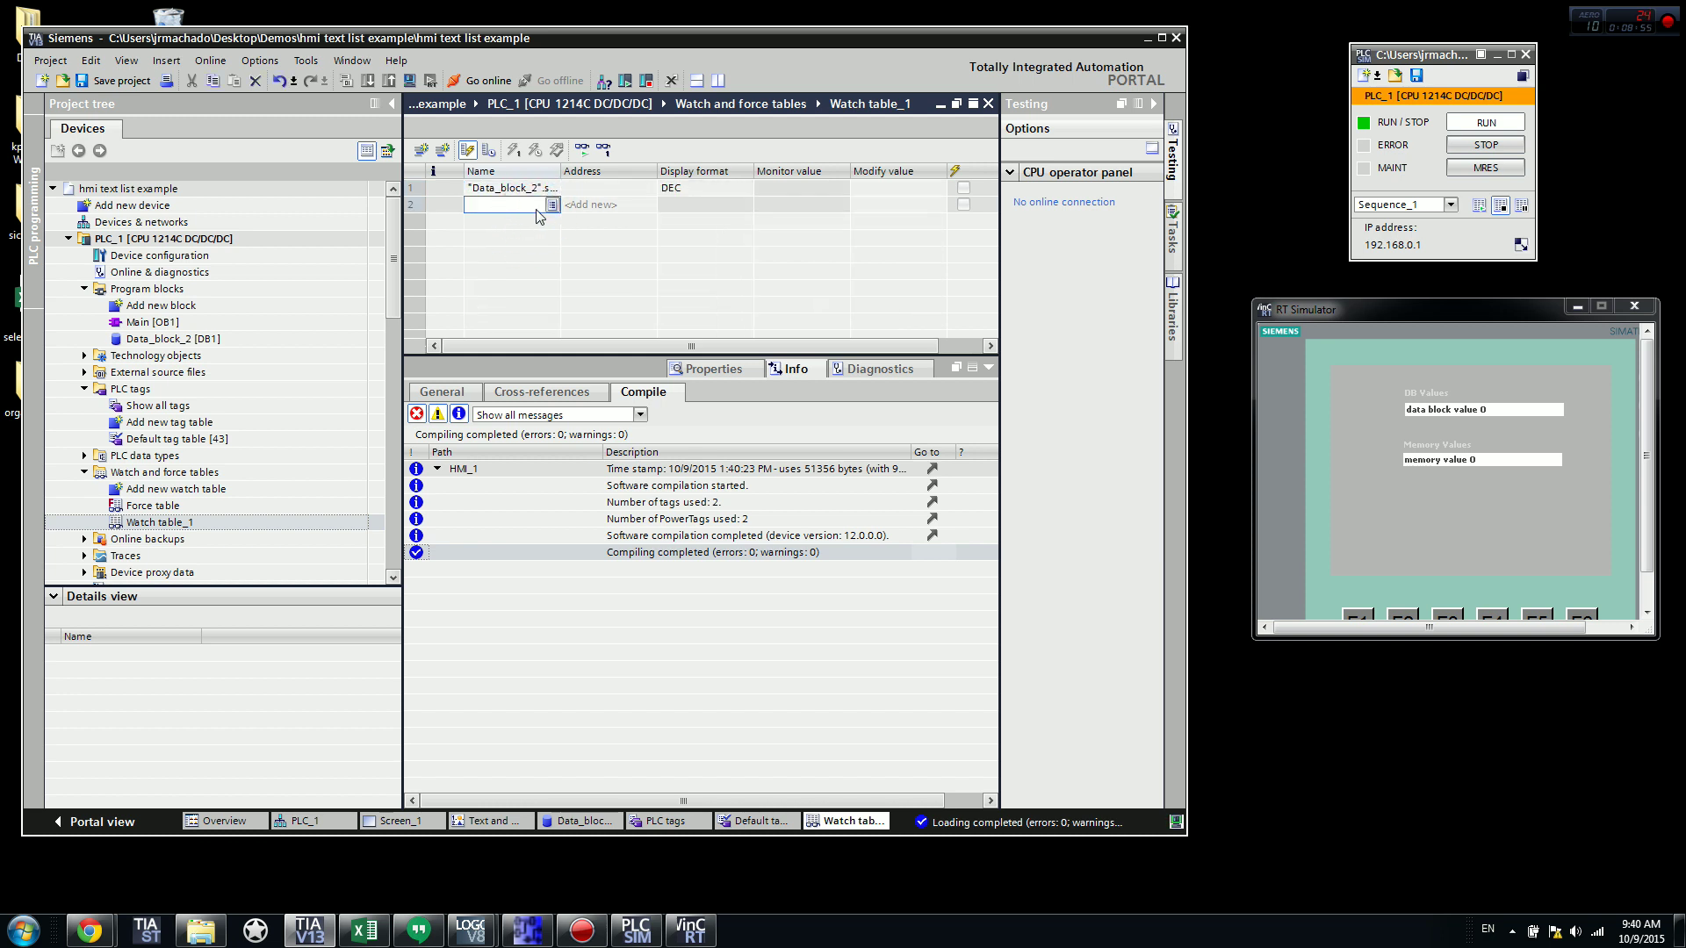
pyautogui.write('sy')
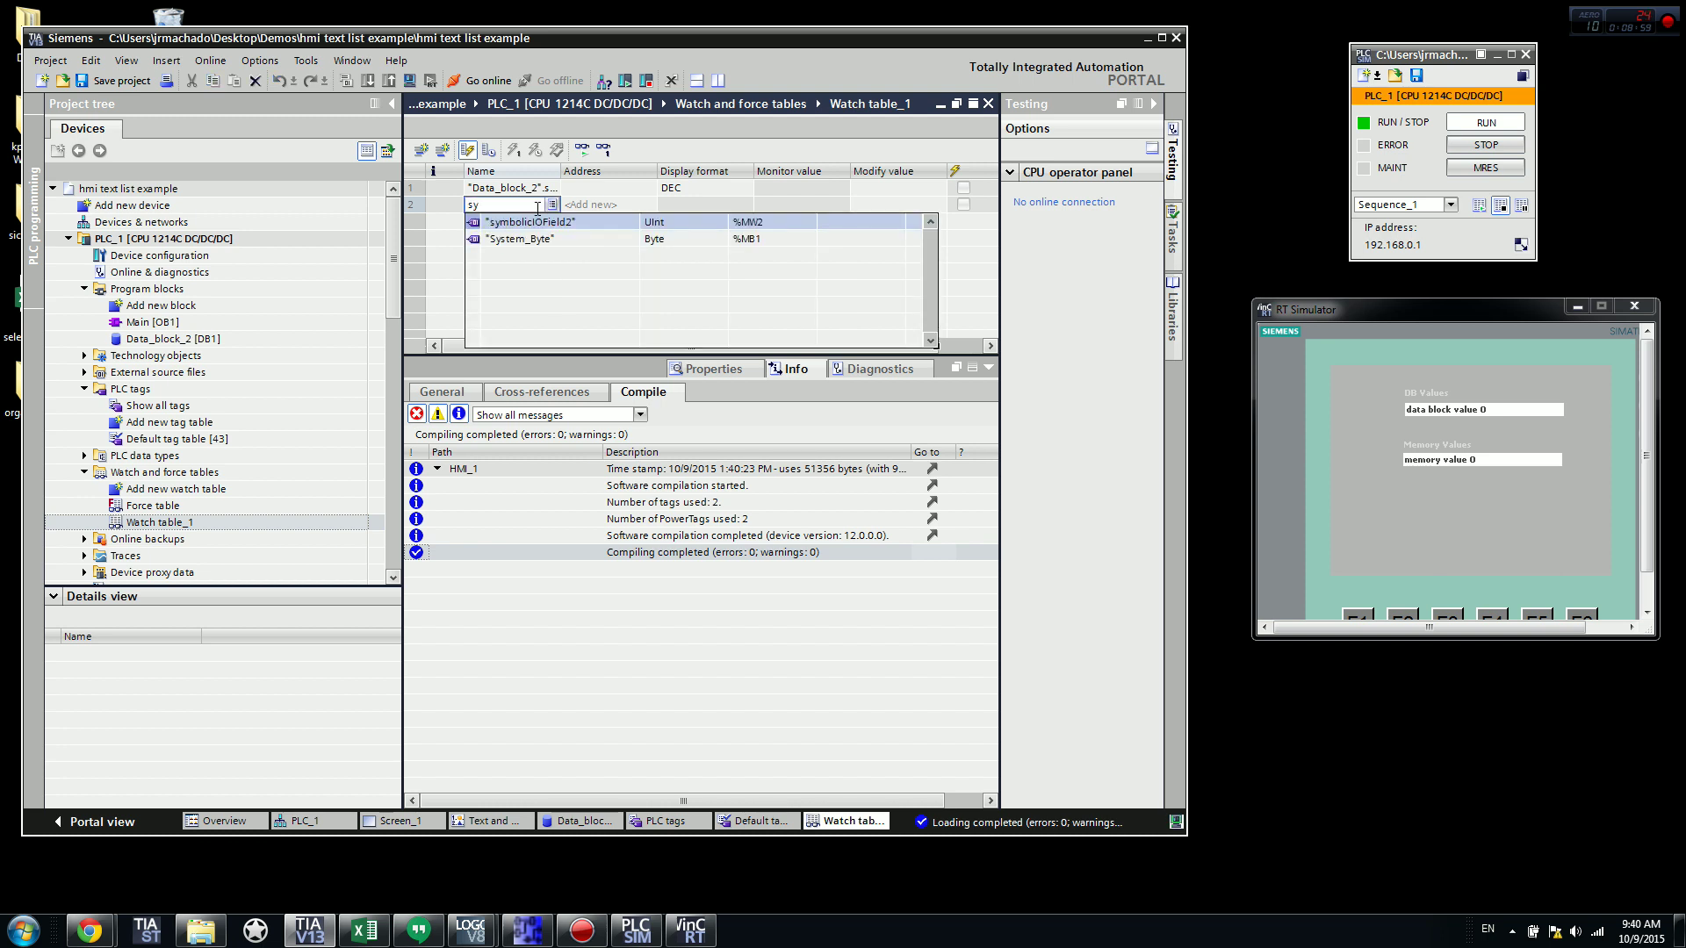
pyautogui.press('Return')
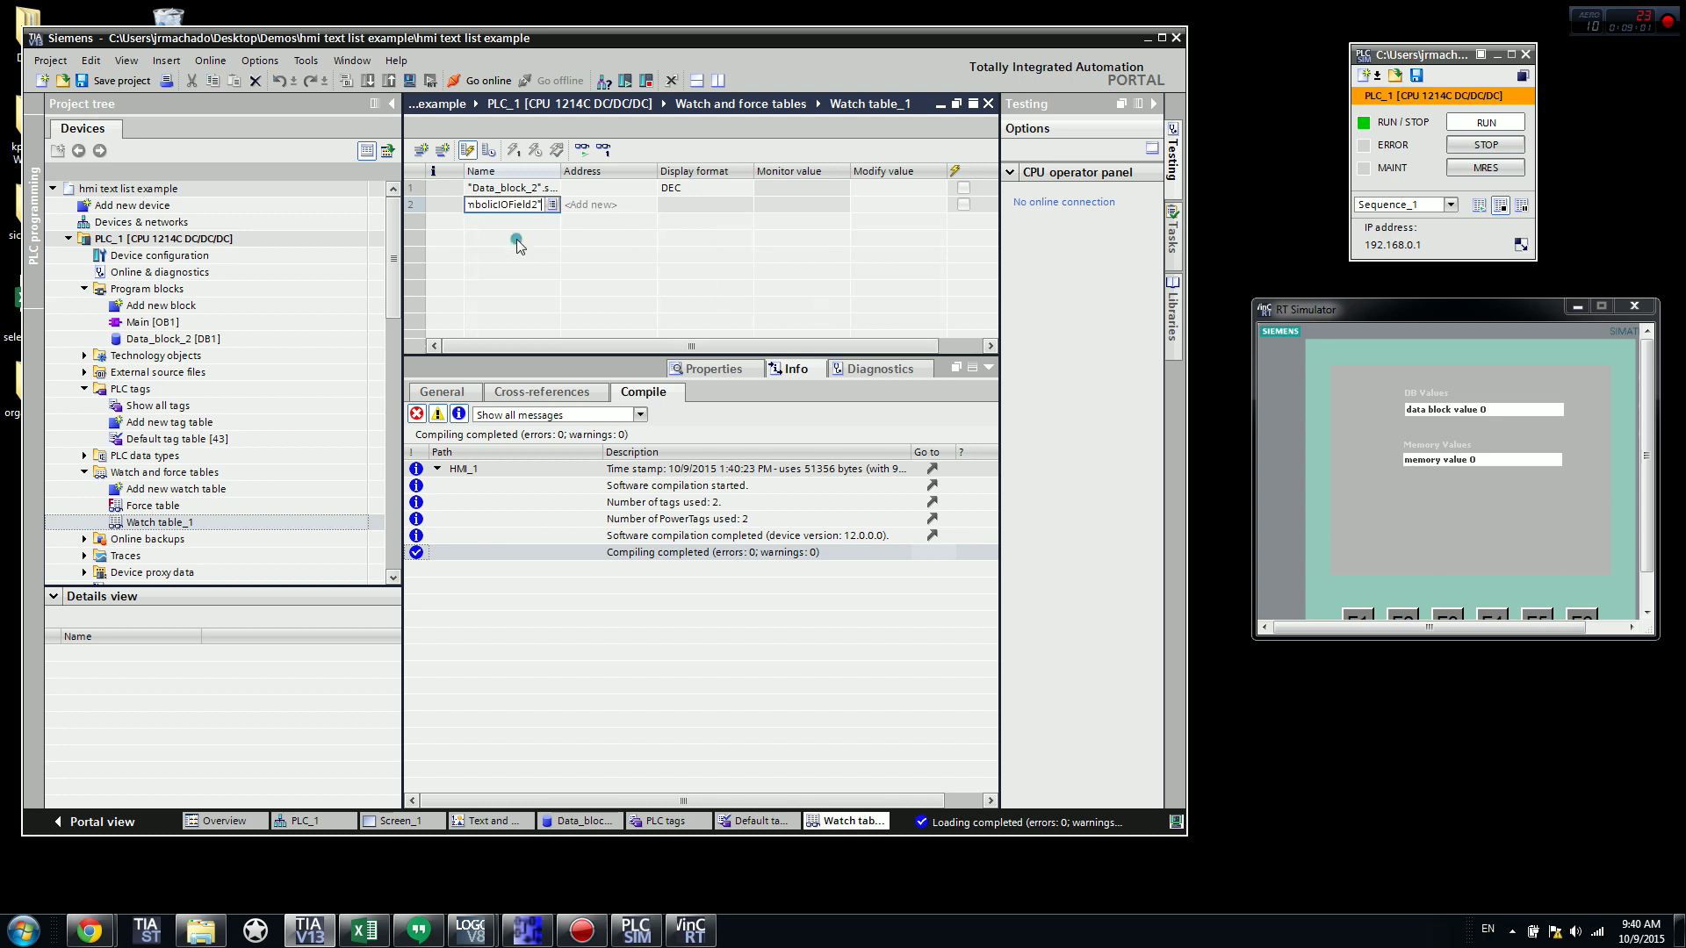
# Step: Collapse the panes surrounding Watch_table_1 and start monitoring all its values online
pyautogui.click(391, 104)
pyautogui.click(986, 369)
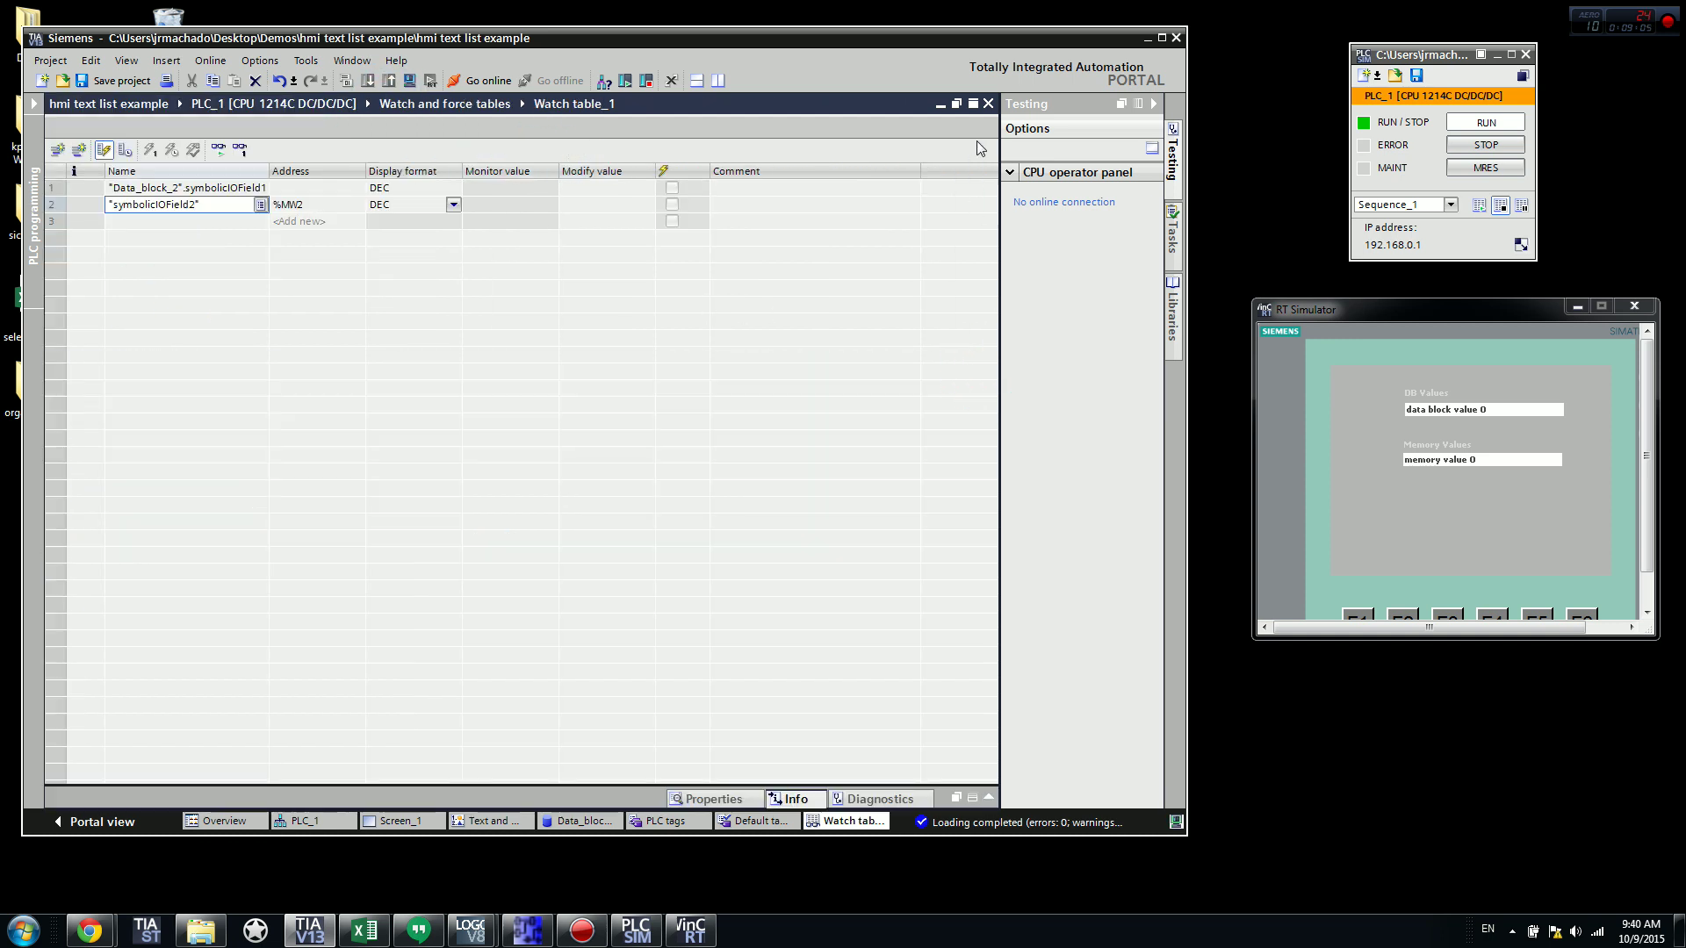
pyautogui.click(1153, 103)
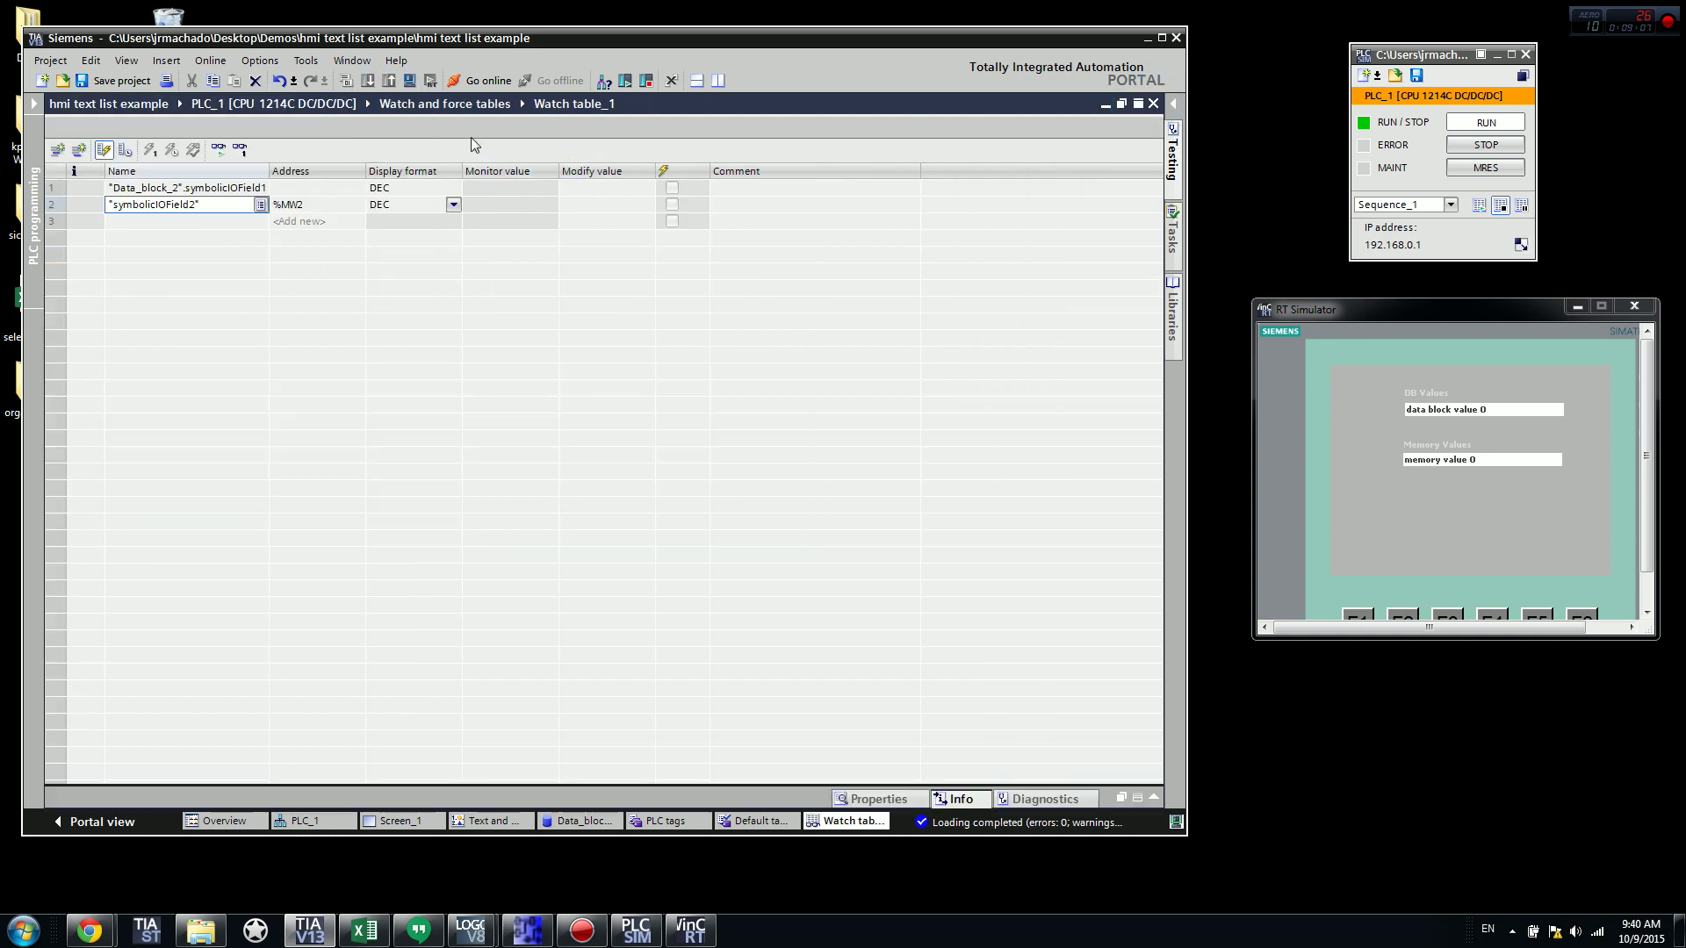
pyautogui.click(224, 156)
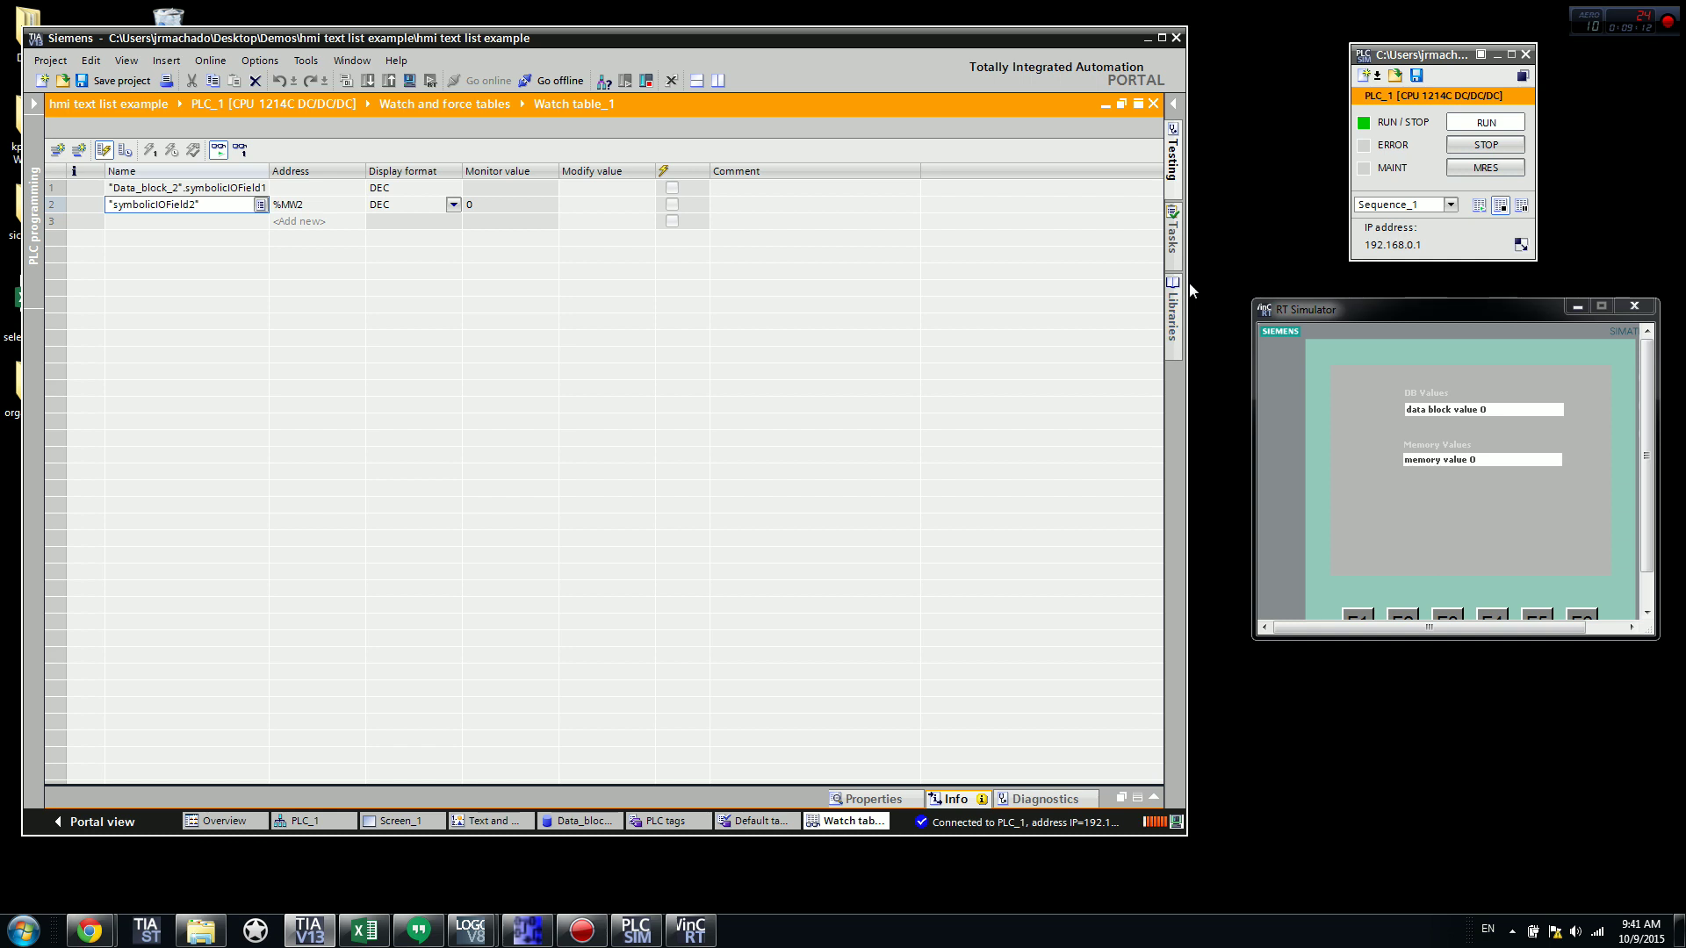
# Step: Narrow the project window and move it aside to leave free space next to the HMI runtime simulator
pyautogui.moveTo(1186, 281); pyautogui.dragTo(948, 367)
pyautogui.moveTo(702, 50)
pyautogui.mouseDown()
pyautogui.moveTo(776, 81)
pyautogui.moveTo(913, 88)
pyautogui.moveTo(709, 71)
pyautogui.moveTo(694, 29)
pyautogui.mouseUp()
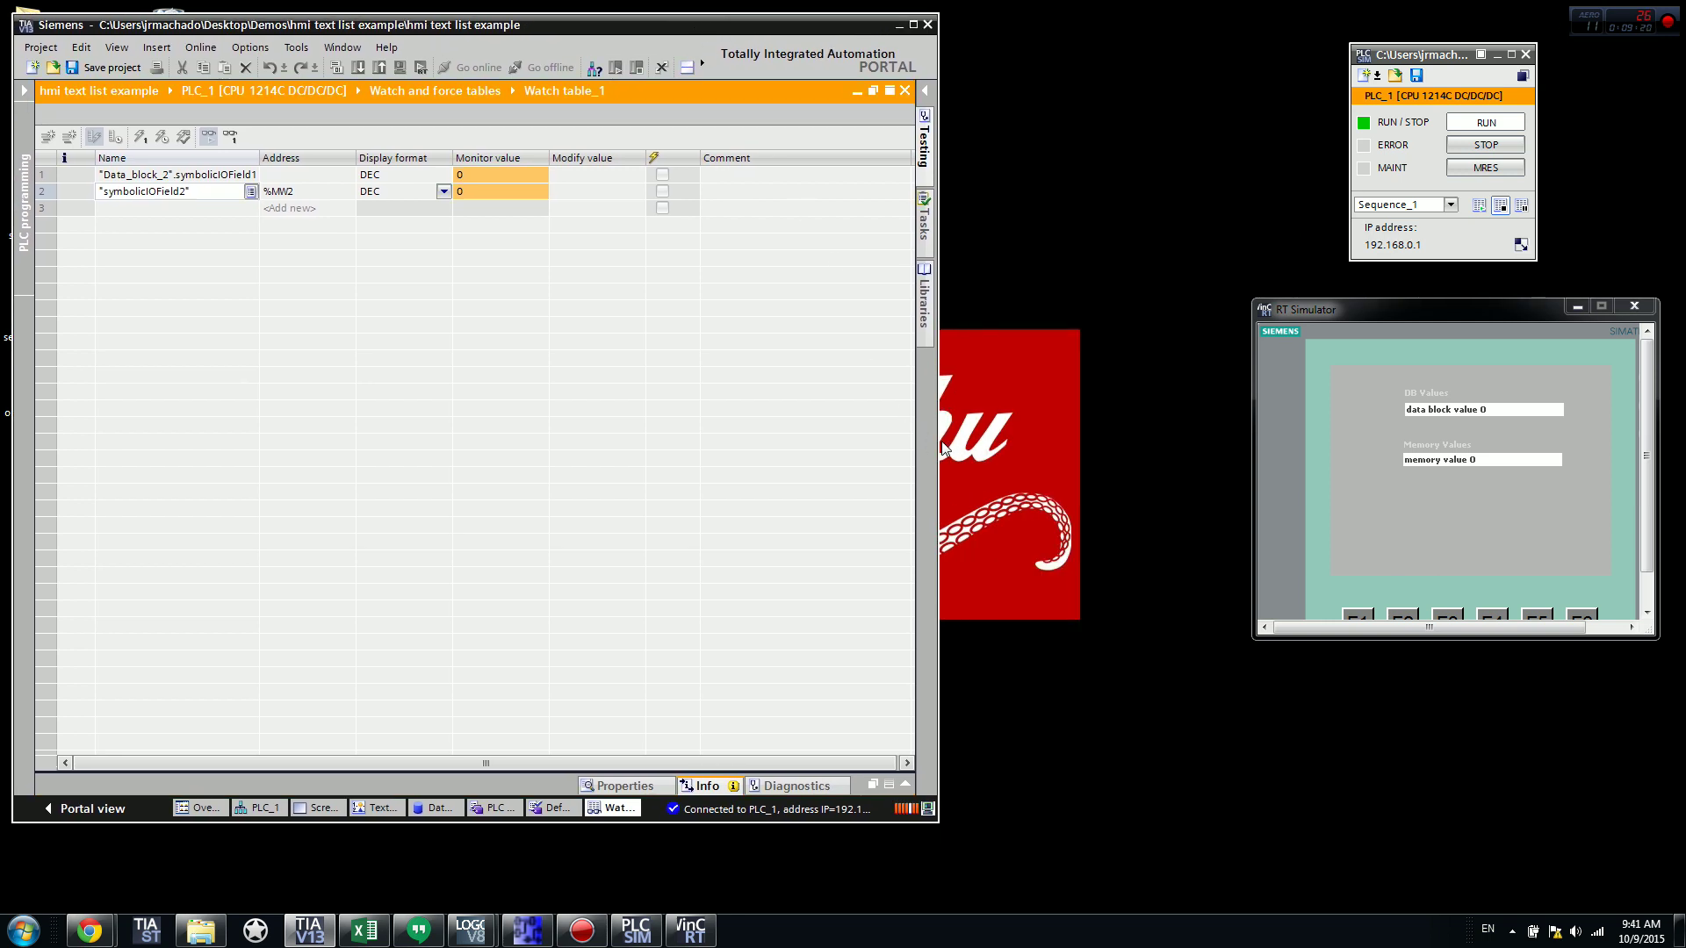
pyautogui.moveTo(938, 446); pyautogui.dragTo(787, 535)
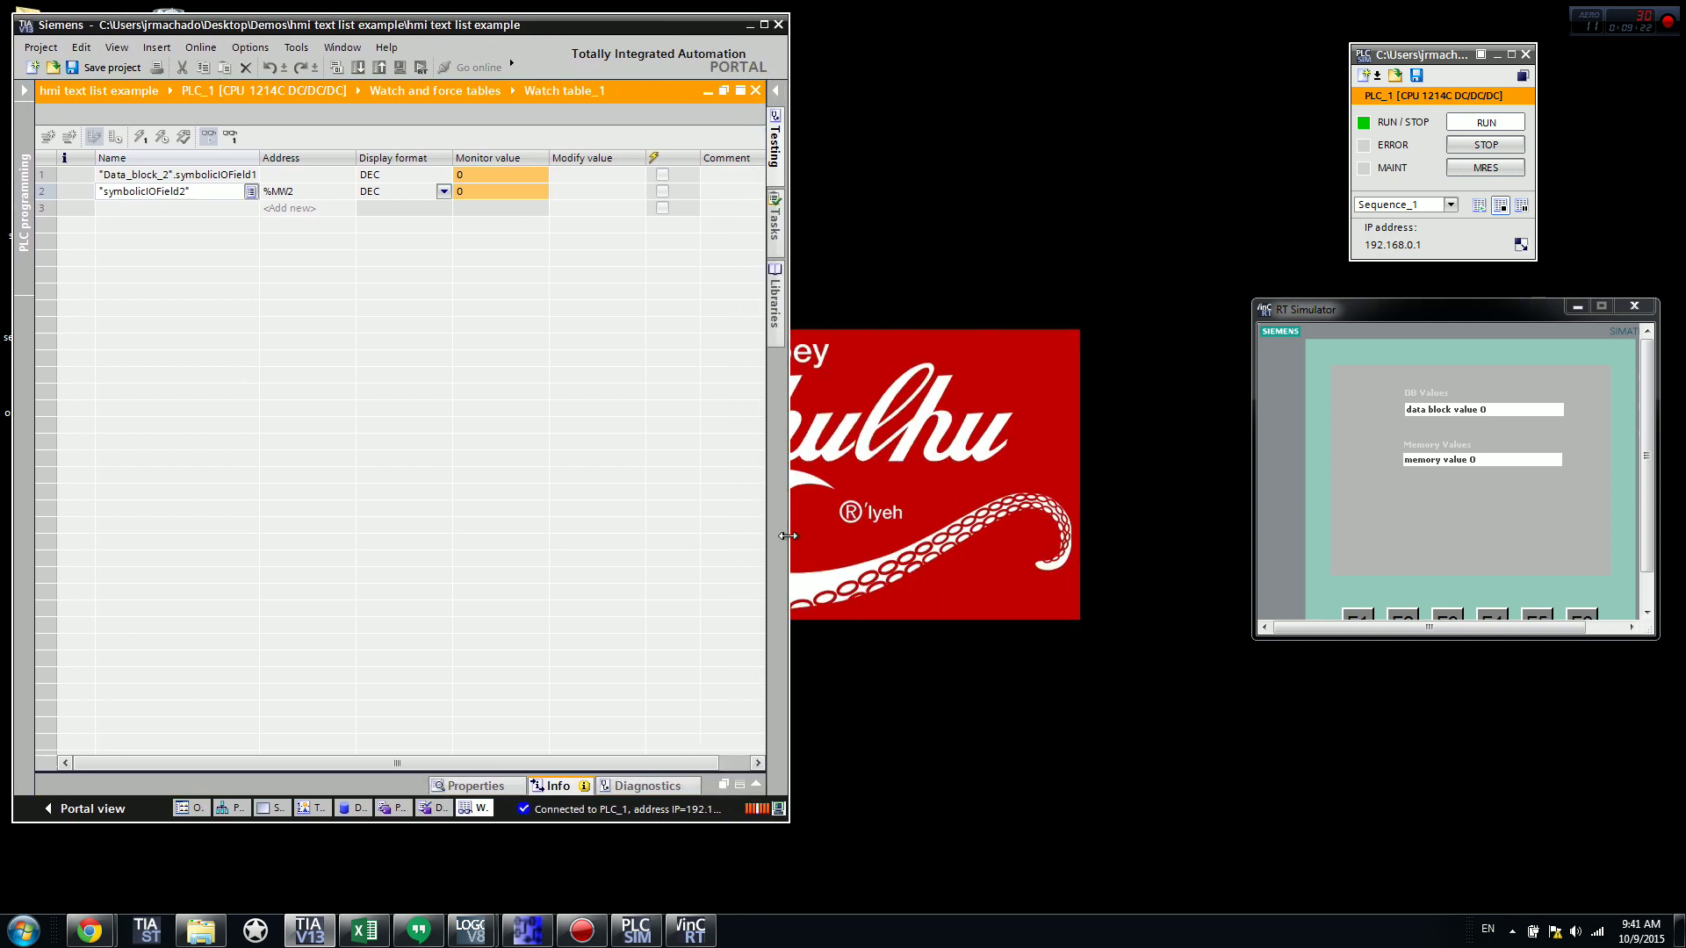
# Step: Place the HMI runtime simulator beside the project window and shorten the project window's height
pyautogui.moveTo(1440, 313); pyautogui.dragTo(989, 58)
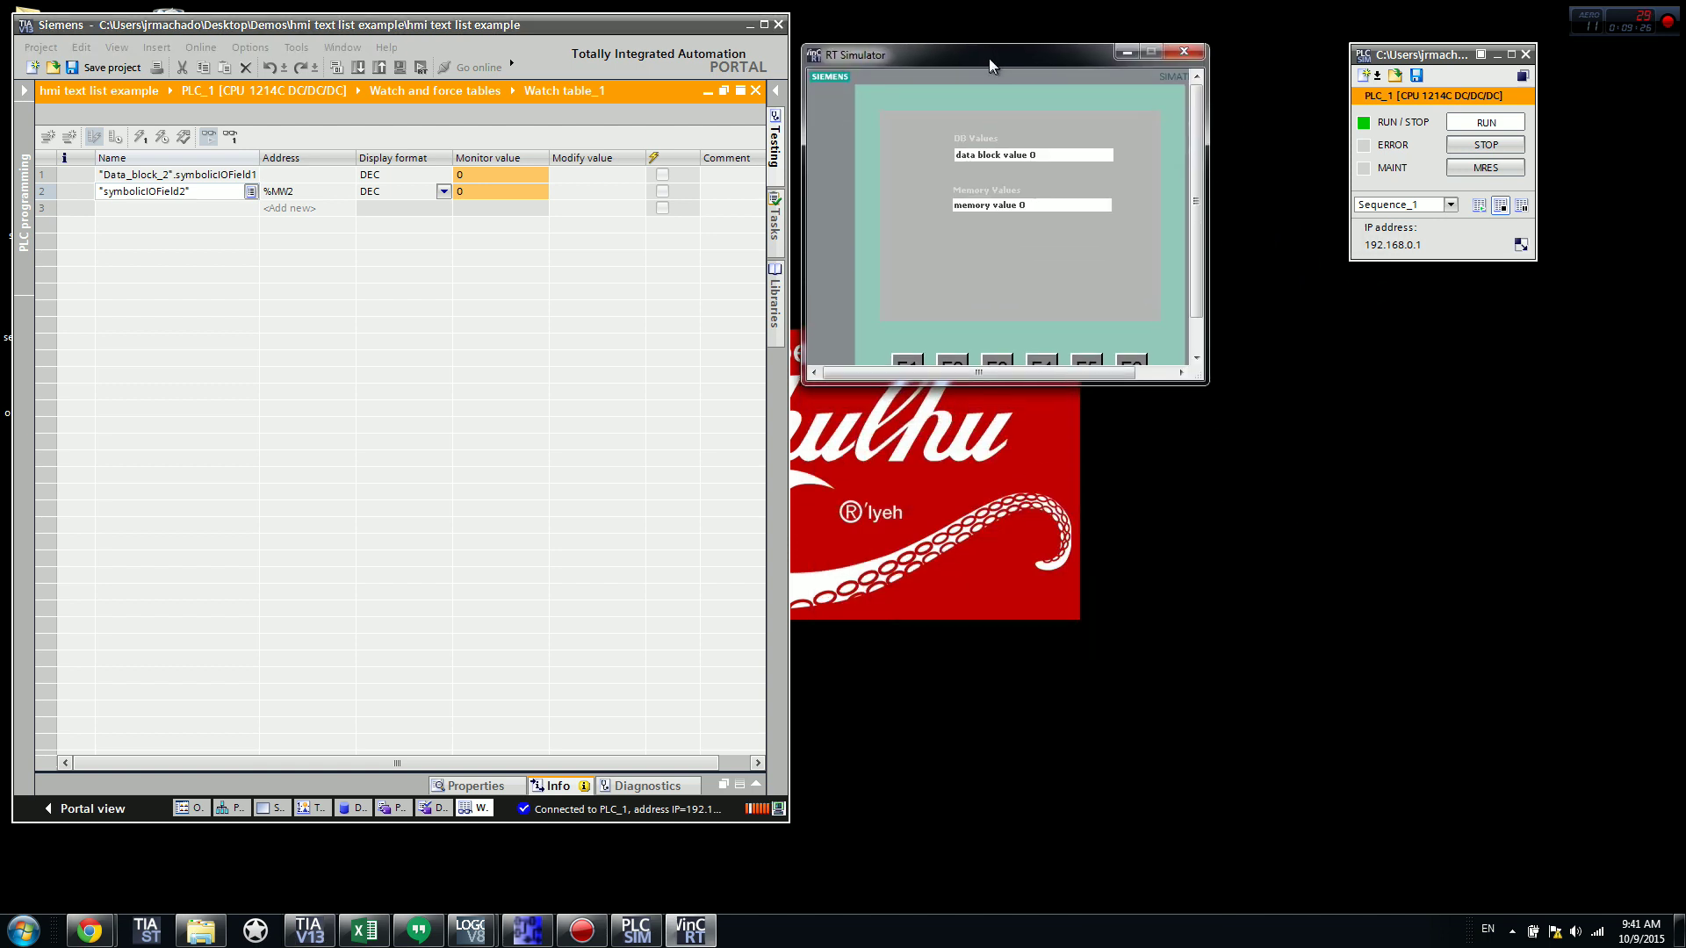
pyautogui.moveTo(578, 823); pyautogui.dragTo(605, 387)
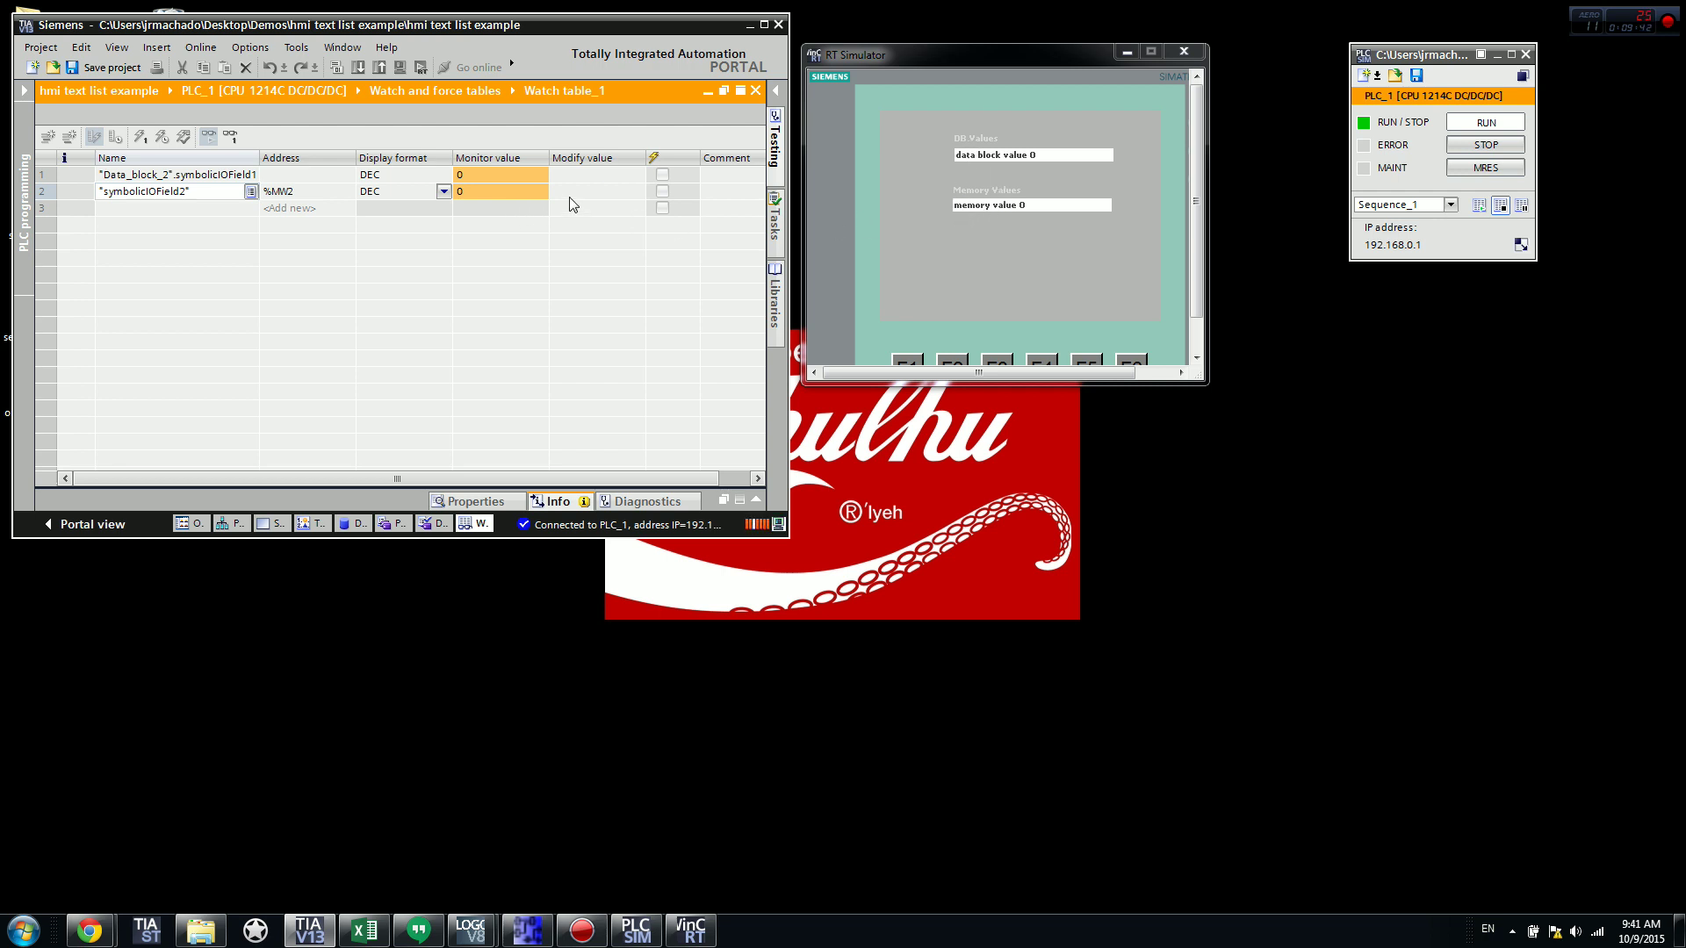
# Step: Write the value 4 once to "Data_block_2".symbolicIOField1 from Watch_table_1, then clear its modify selection
pyautogui.click(601, 176)
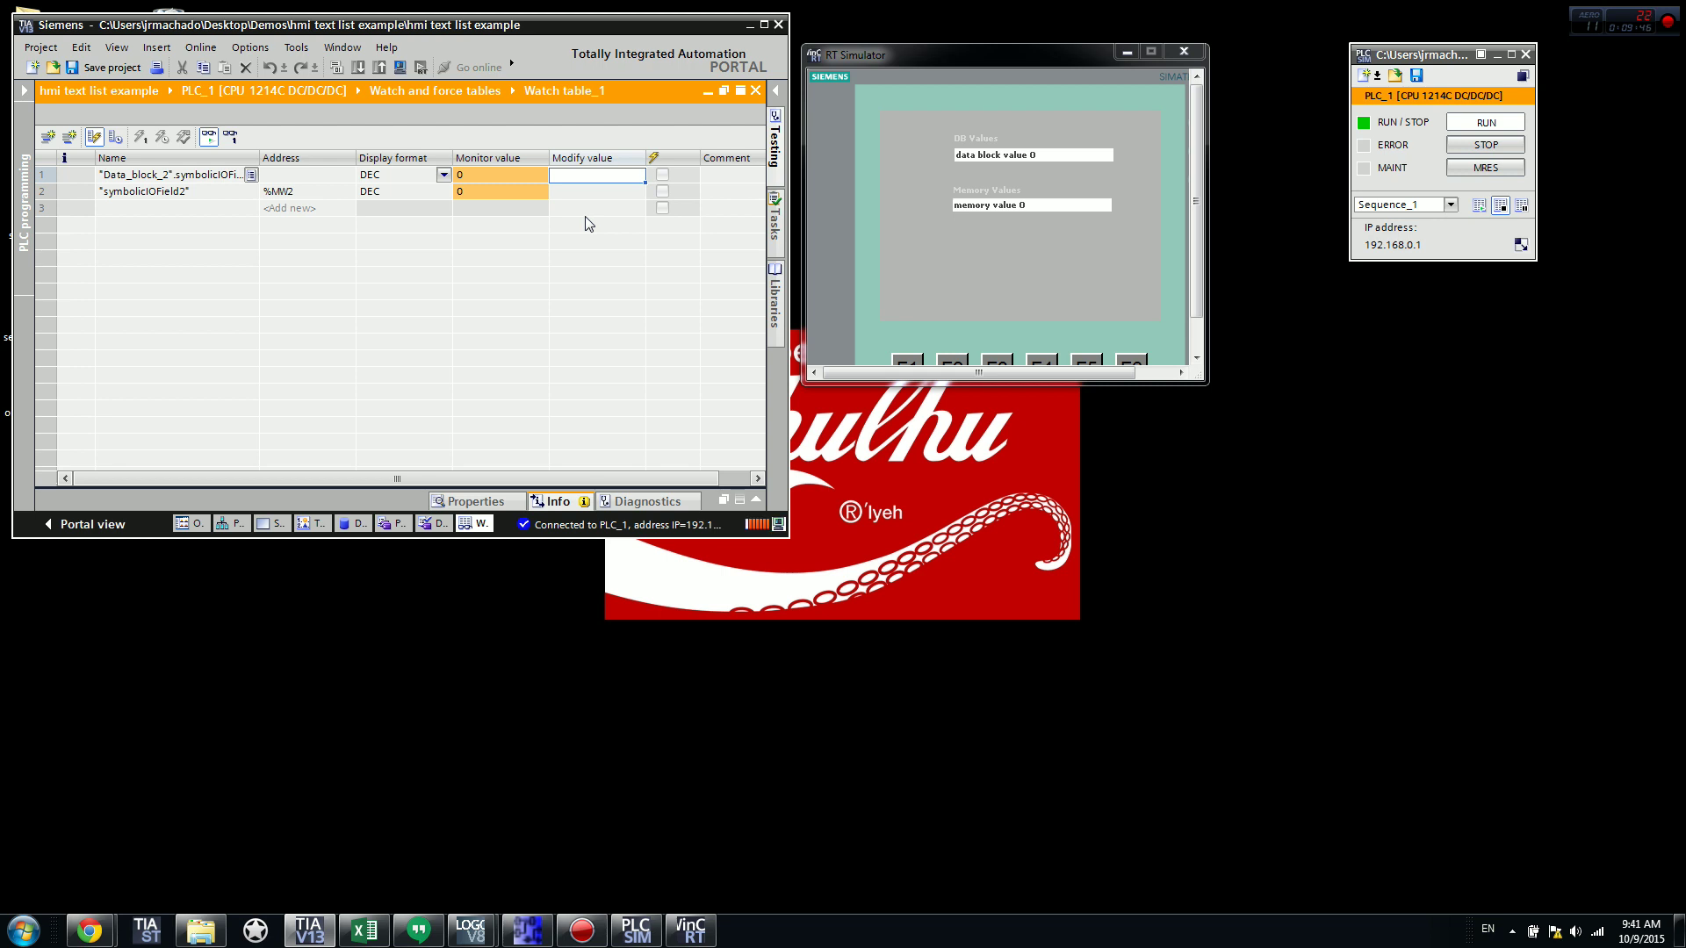
pyautogui.write('4')
pyautogui.click(669, 179)
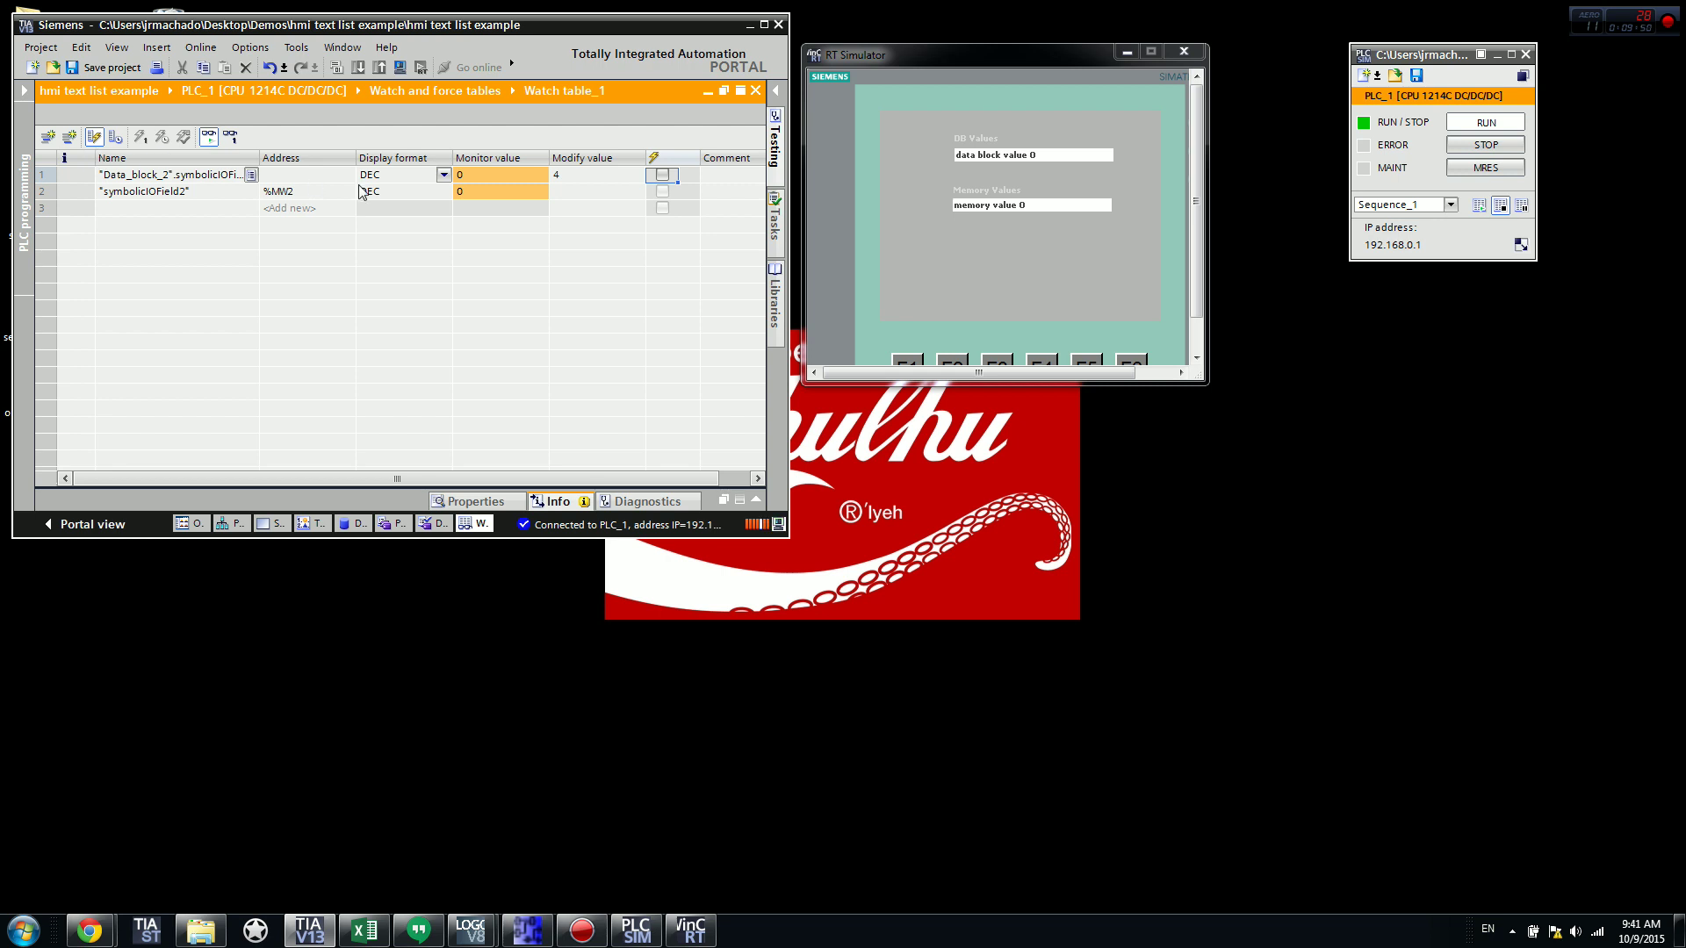
pyautogui.click(663, 176)
pyautogui.click(141, 136)
pyautogui.click(662, 192)
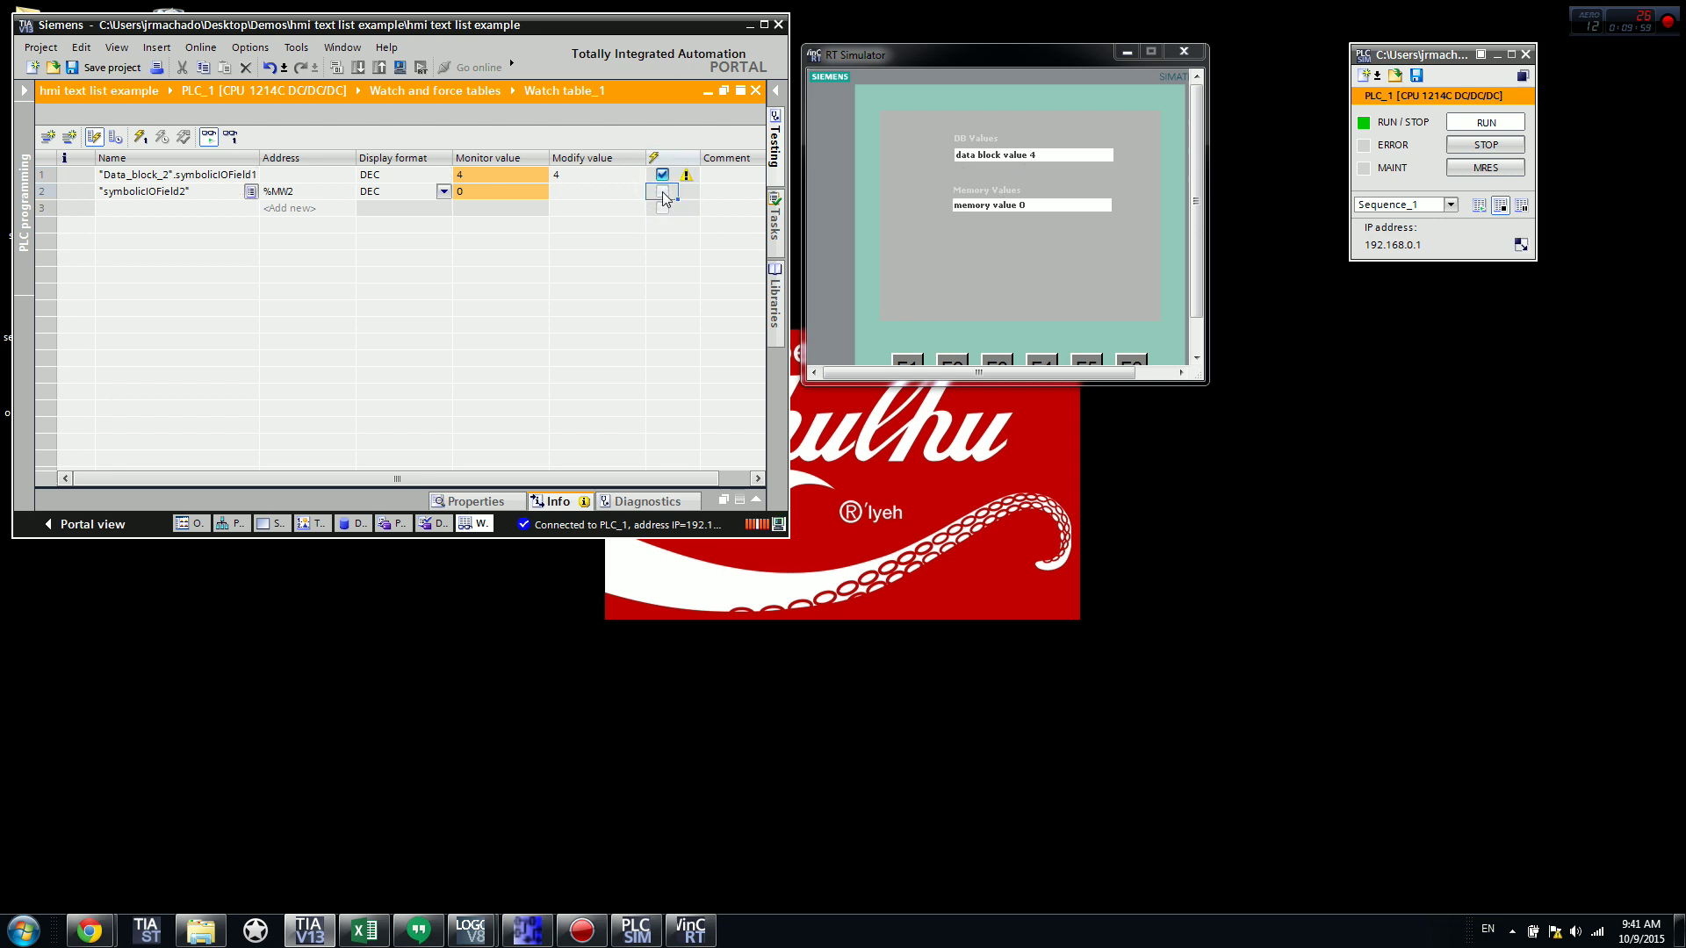
pyautogui.click(662, 176)
pyautogui.click(662, 193)
# Step: In Network 1 of Main [OB1], add a MOVE instruction that copies 4 into "symbolicIOField2"
pyautogui.click(25, 91)
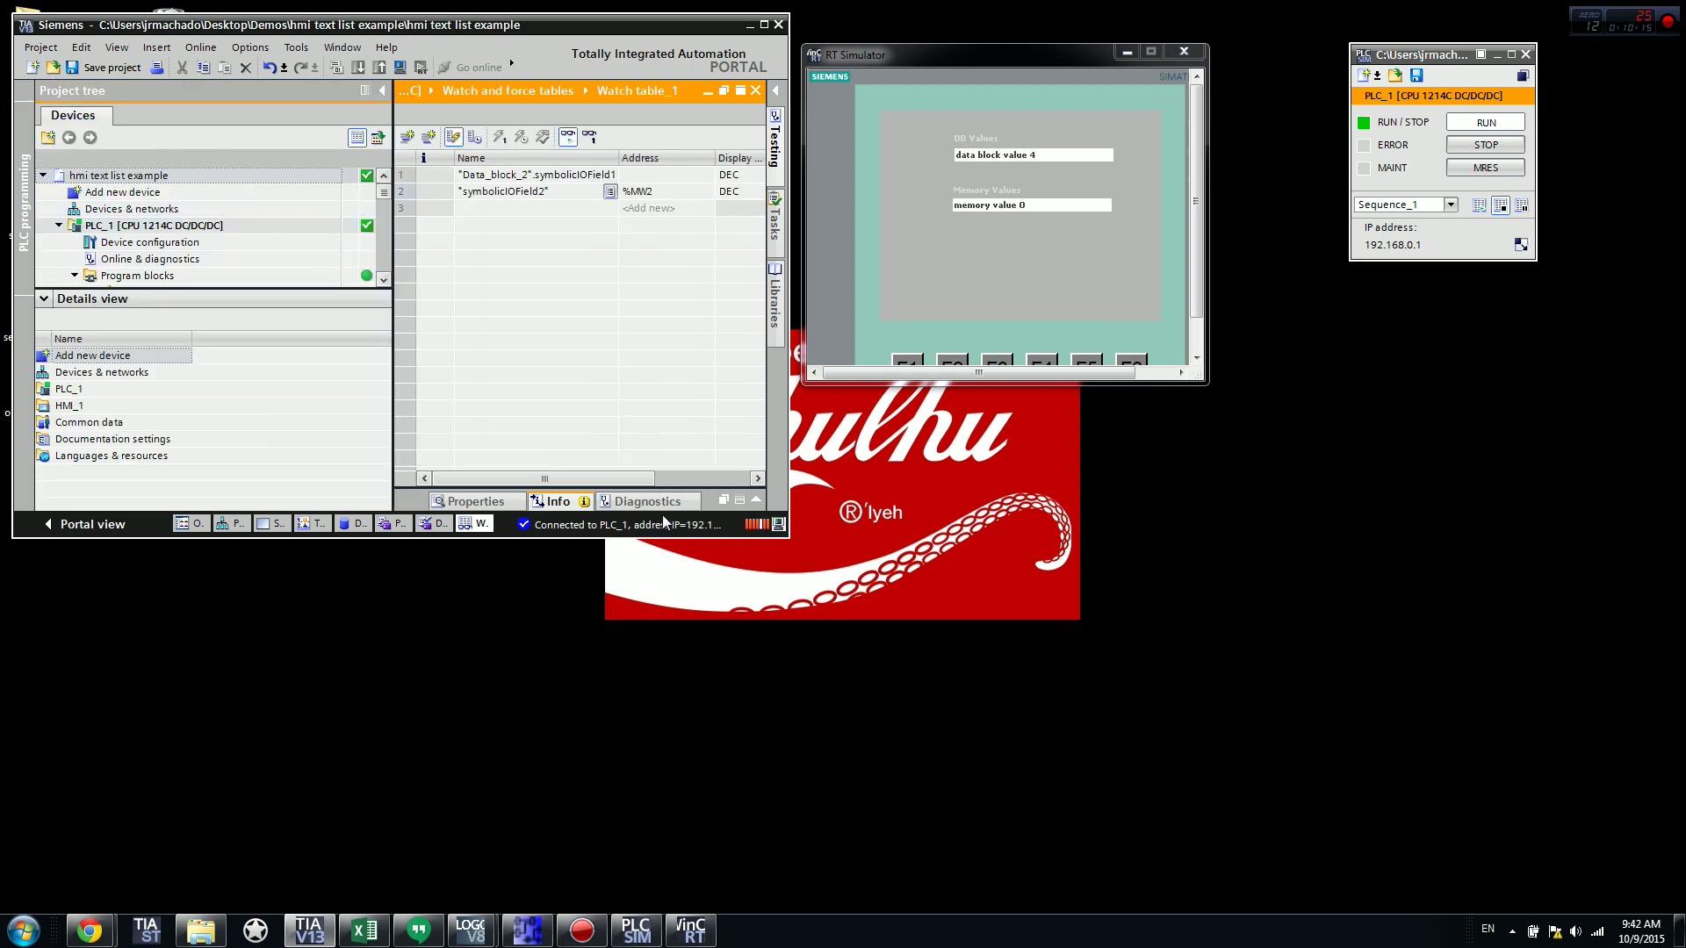
pyautogui.moveTo(675, 533); pyautogui.dragTo(675, 772)
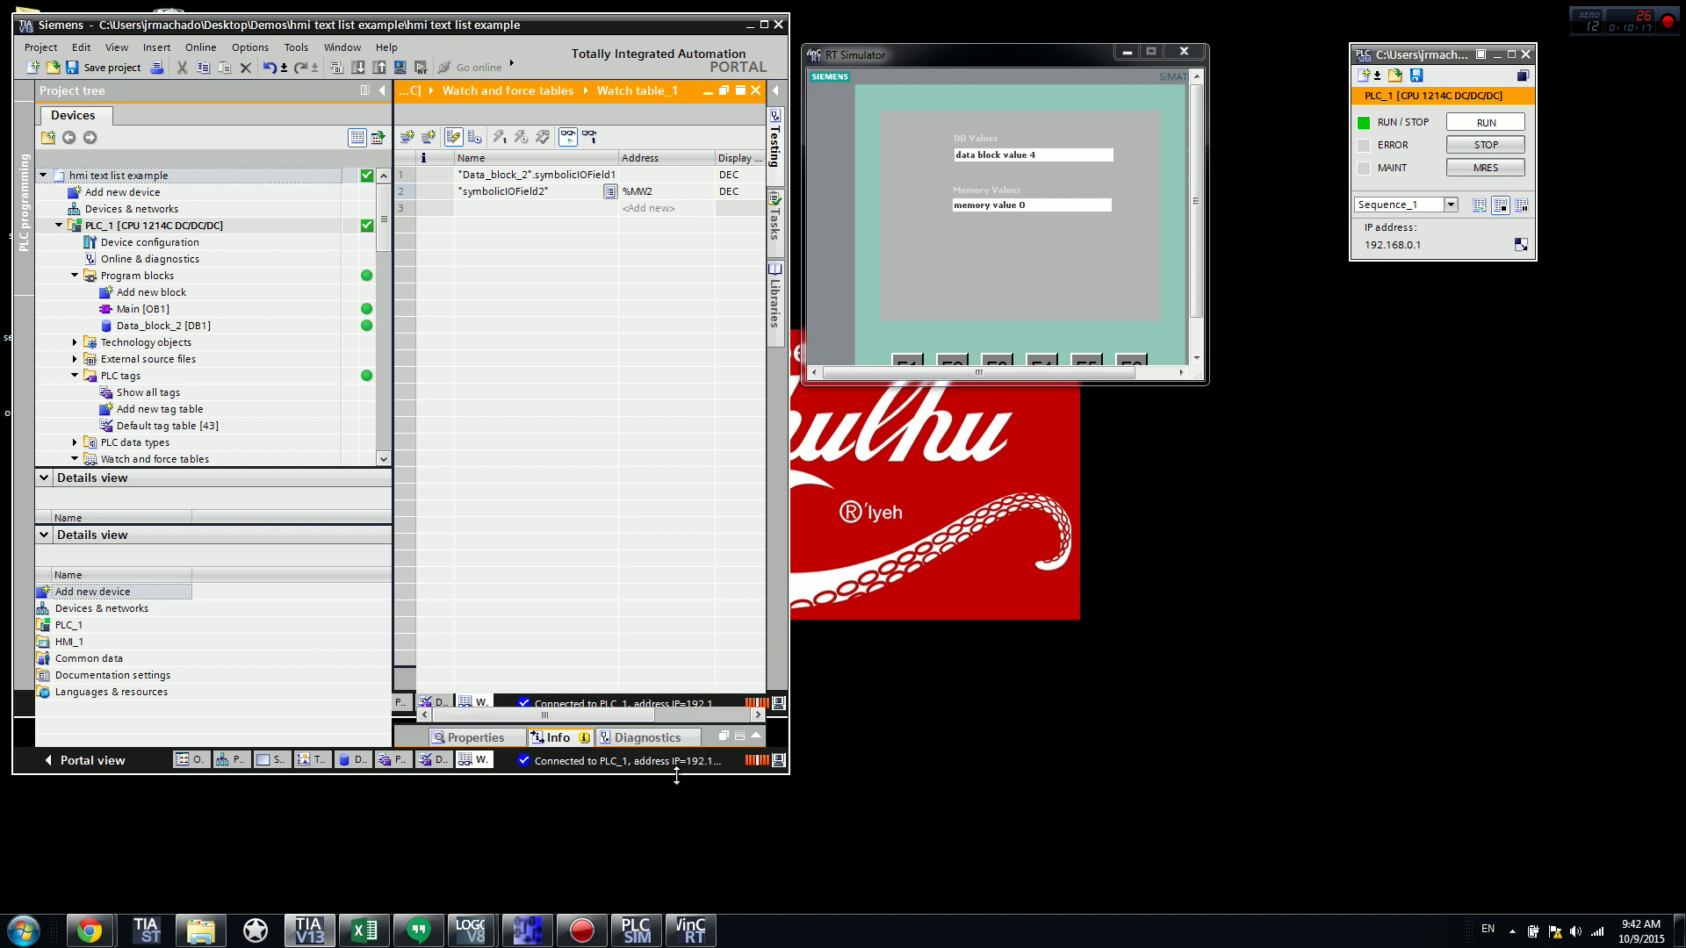
pyautogui.doubleClick(132, 308)
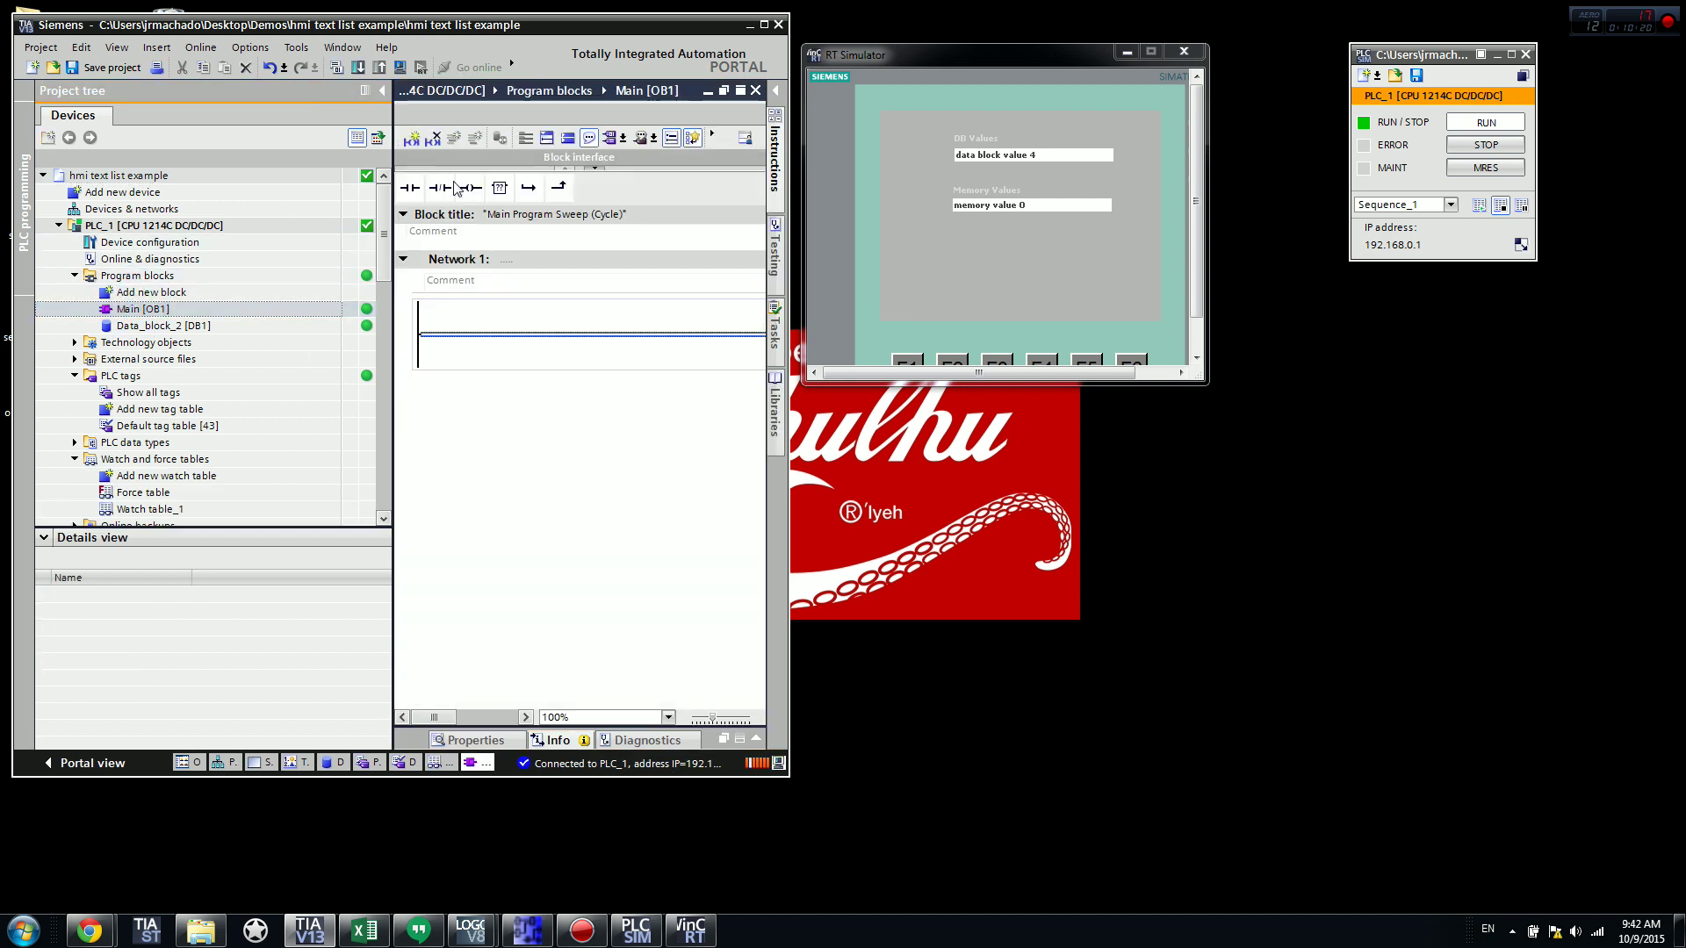
pyautogui.click(500, 189)
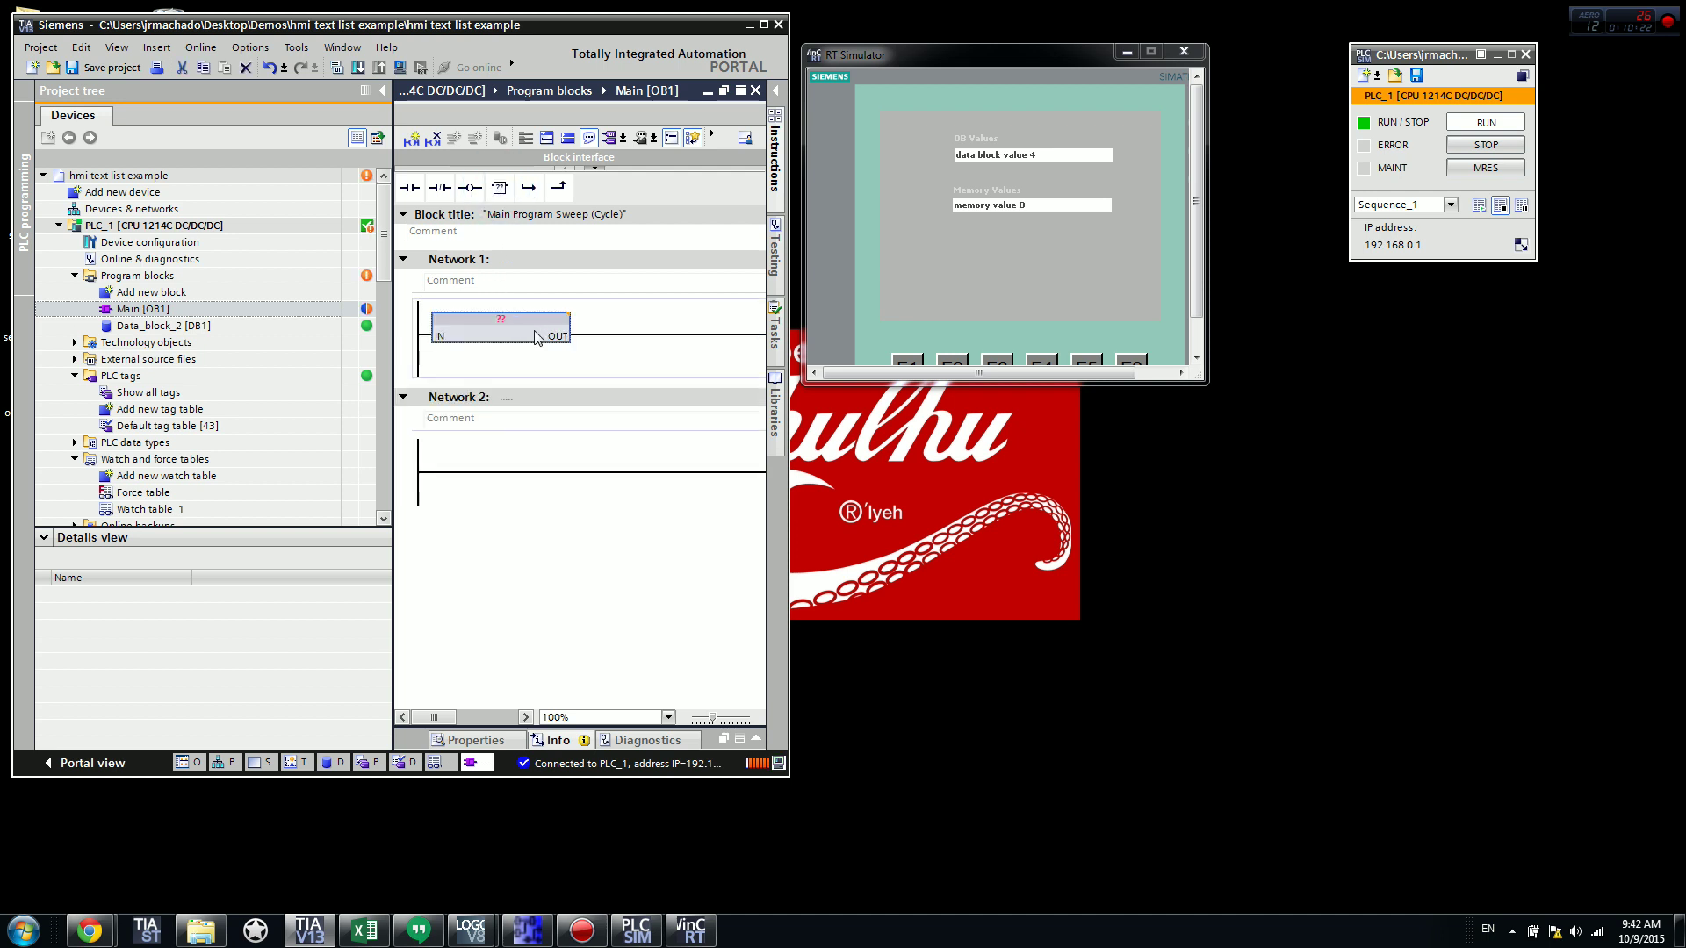
pyautogui.write('move')
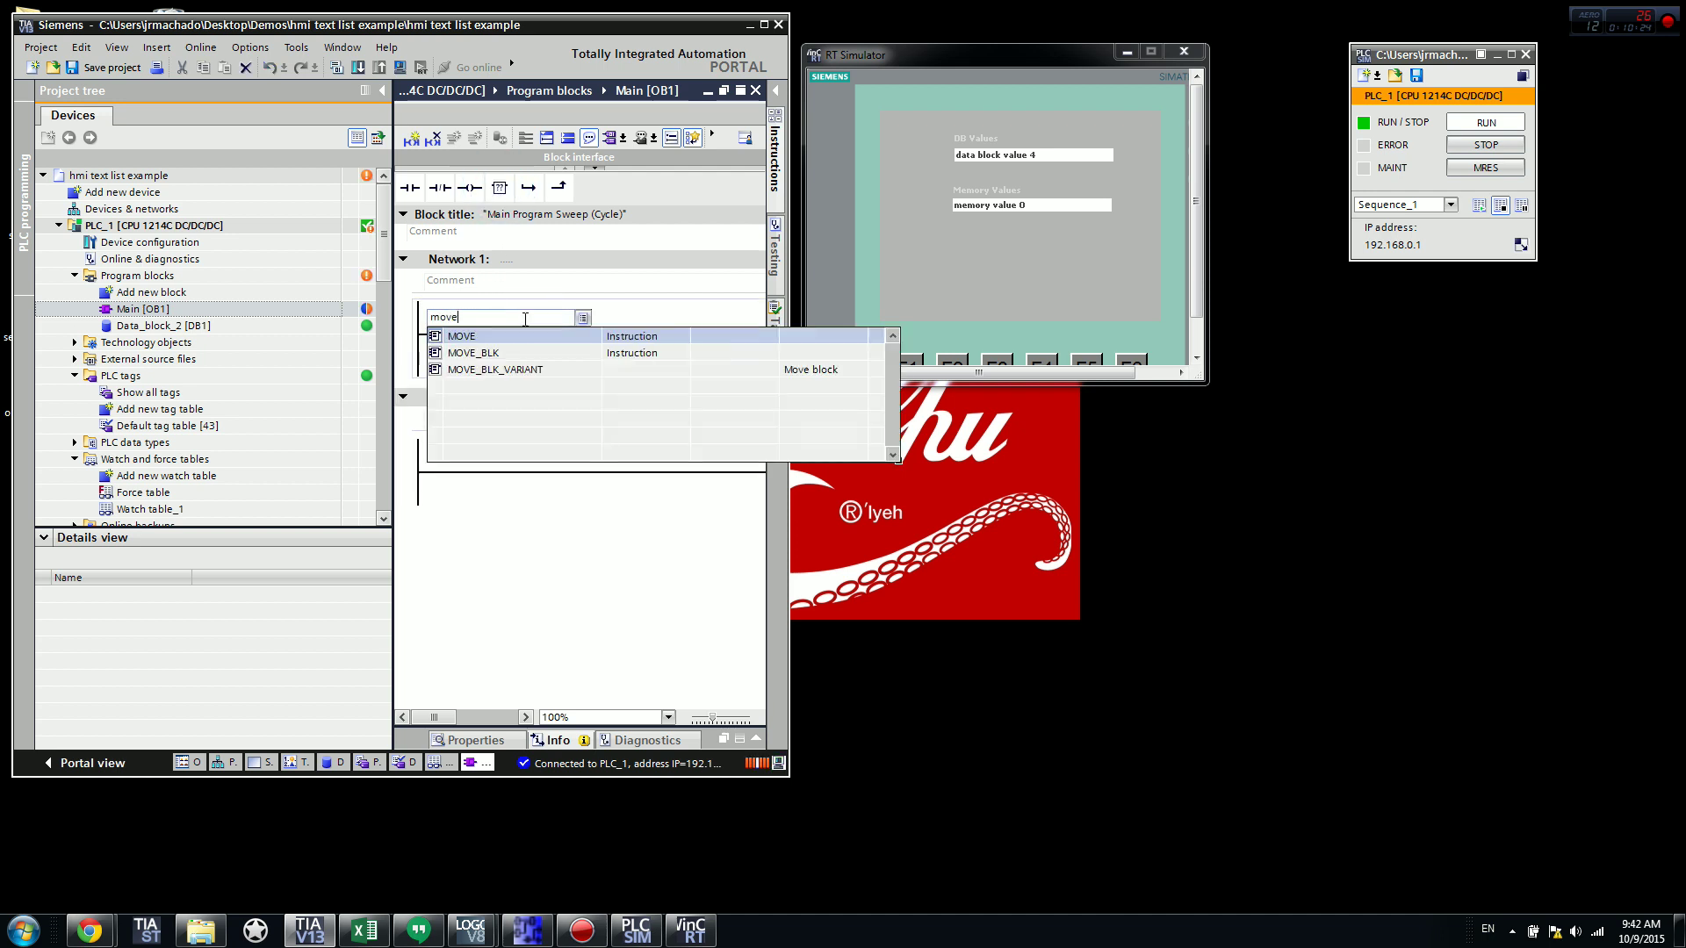
pyautogui.press('Return')
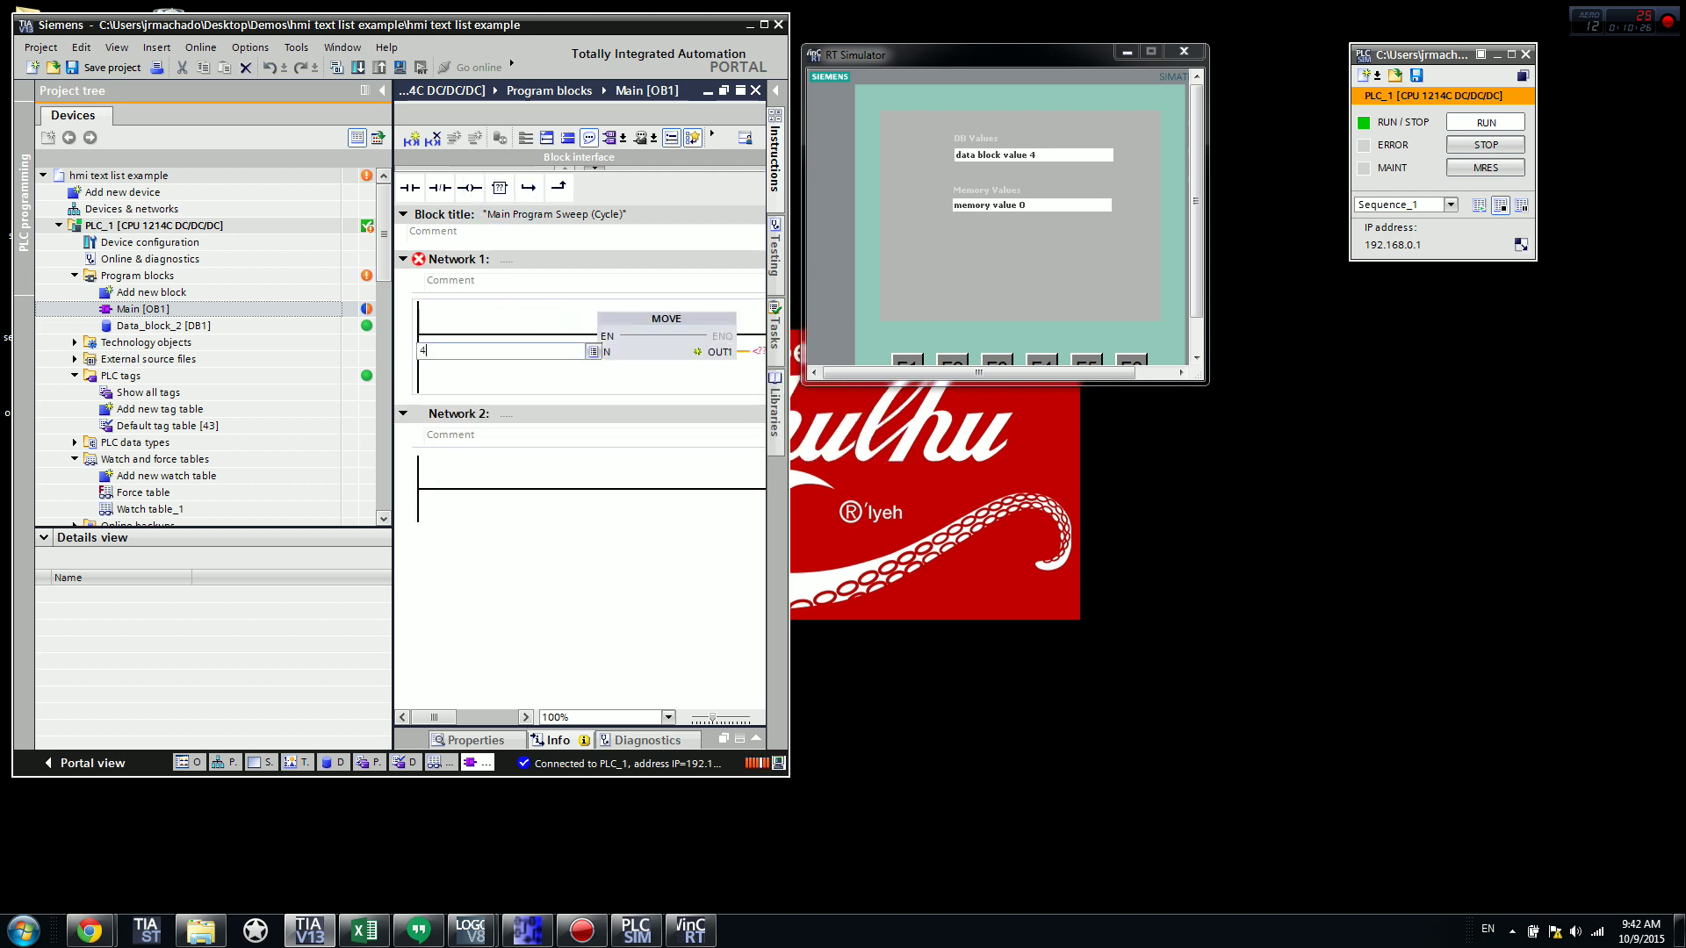
pyautogui.press('Tab')
pyautogui.write('s')
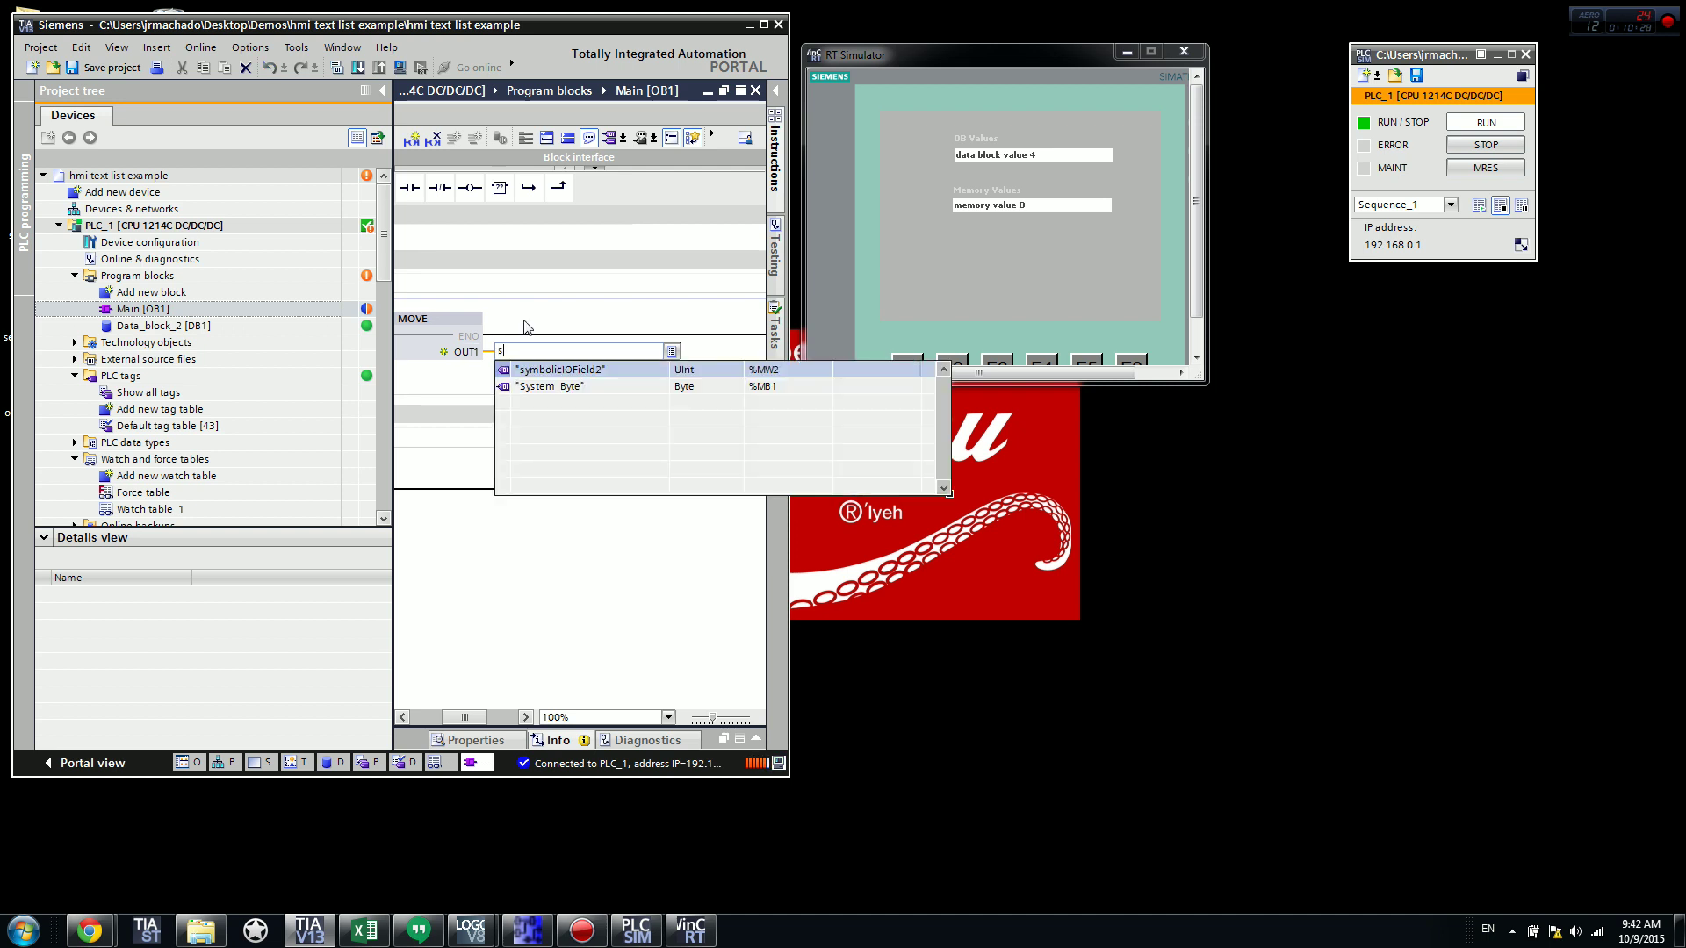
pyautogui.press('Return')
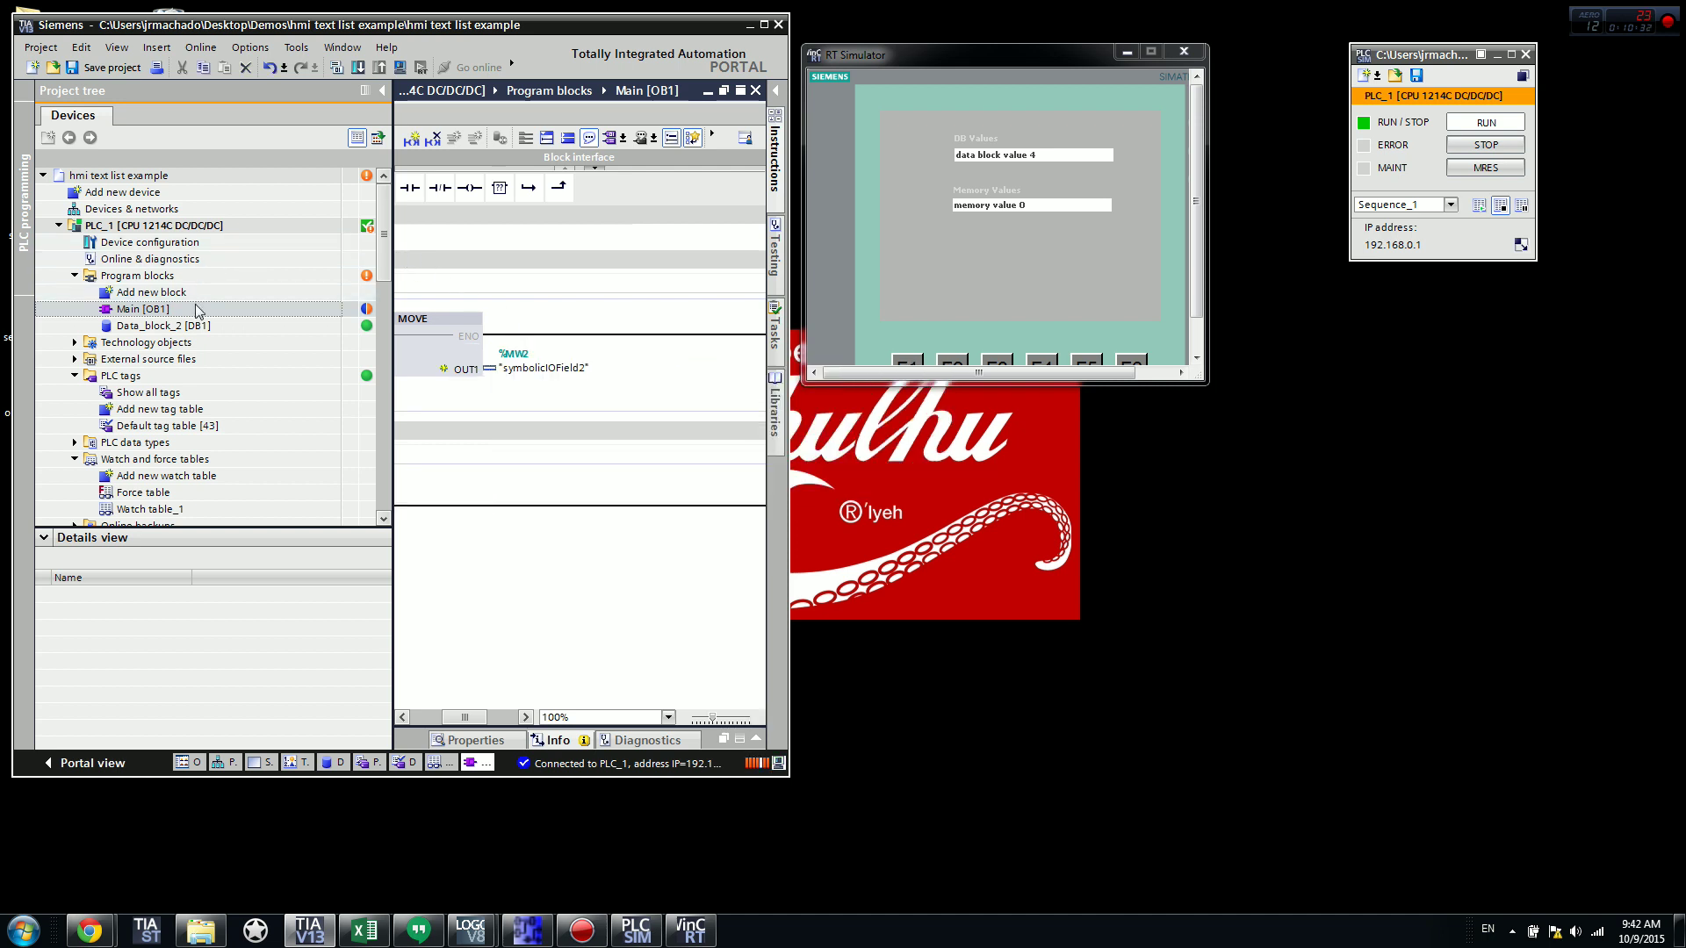
# Step: Download the Main [OB1] block with the new MOVE instruction to PLC_1 and collapse the message pane
pyautogui.click(224, 310)
pyautogui.click(358, 67)
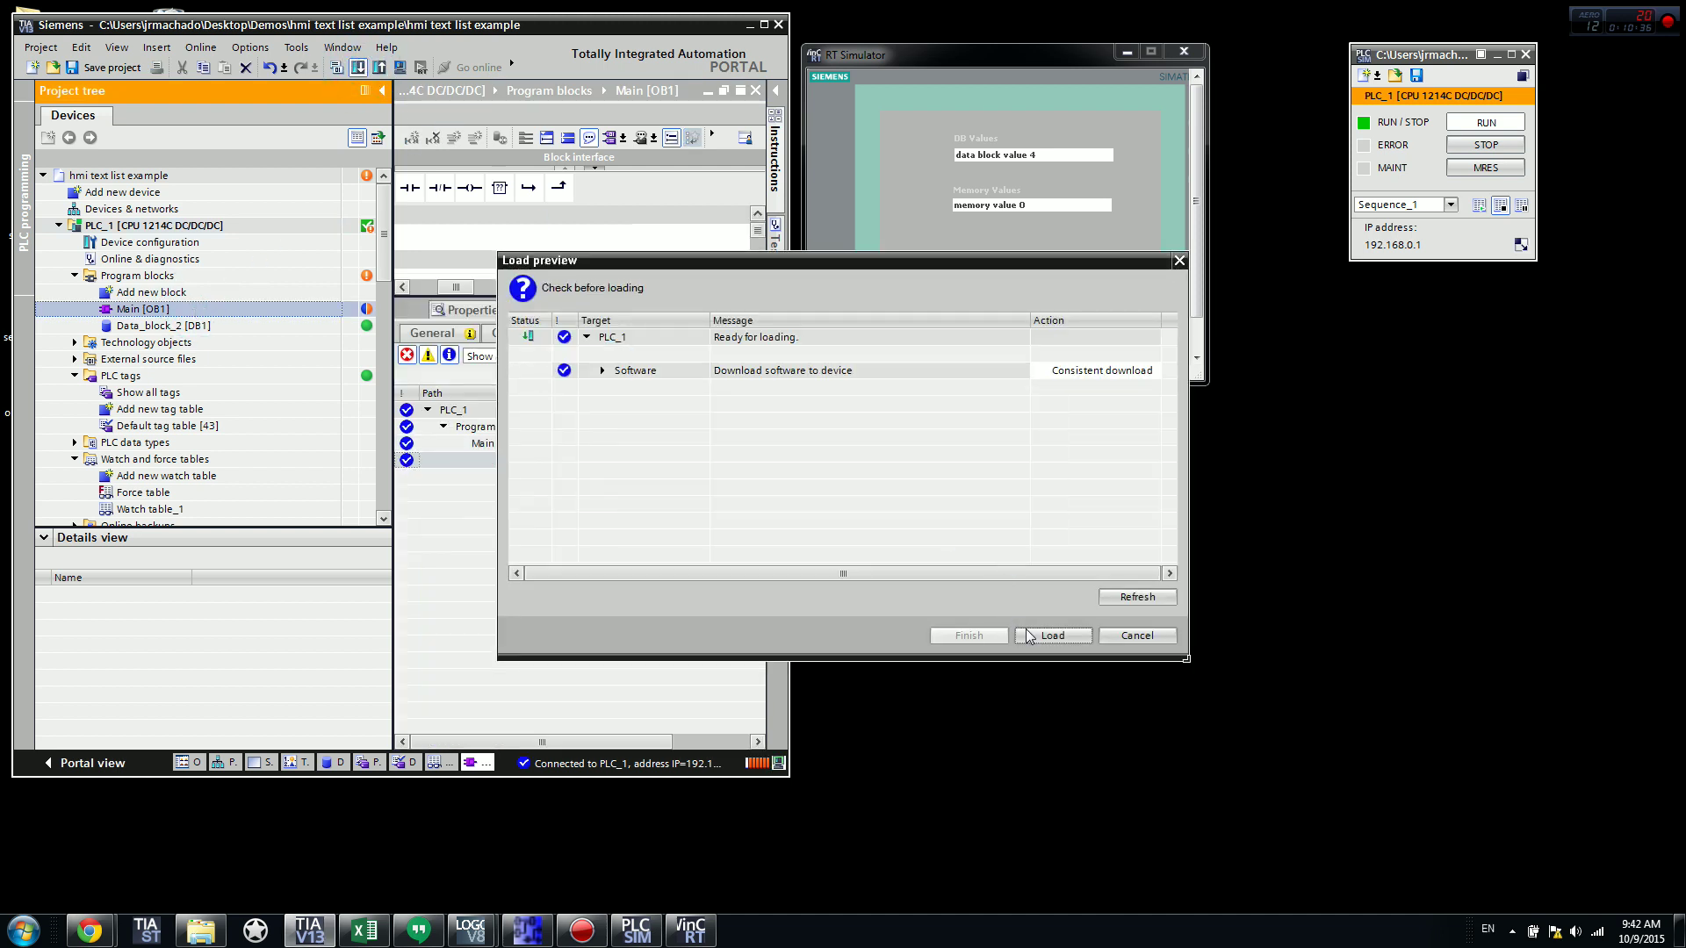
pyautogui.click(1052, 637)
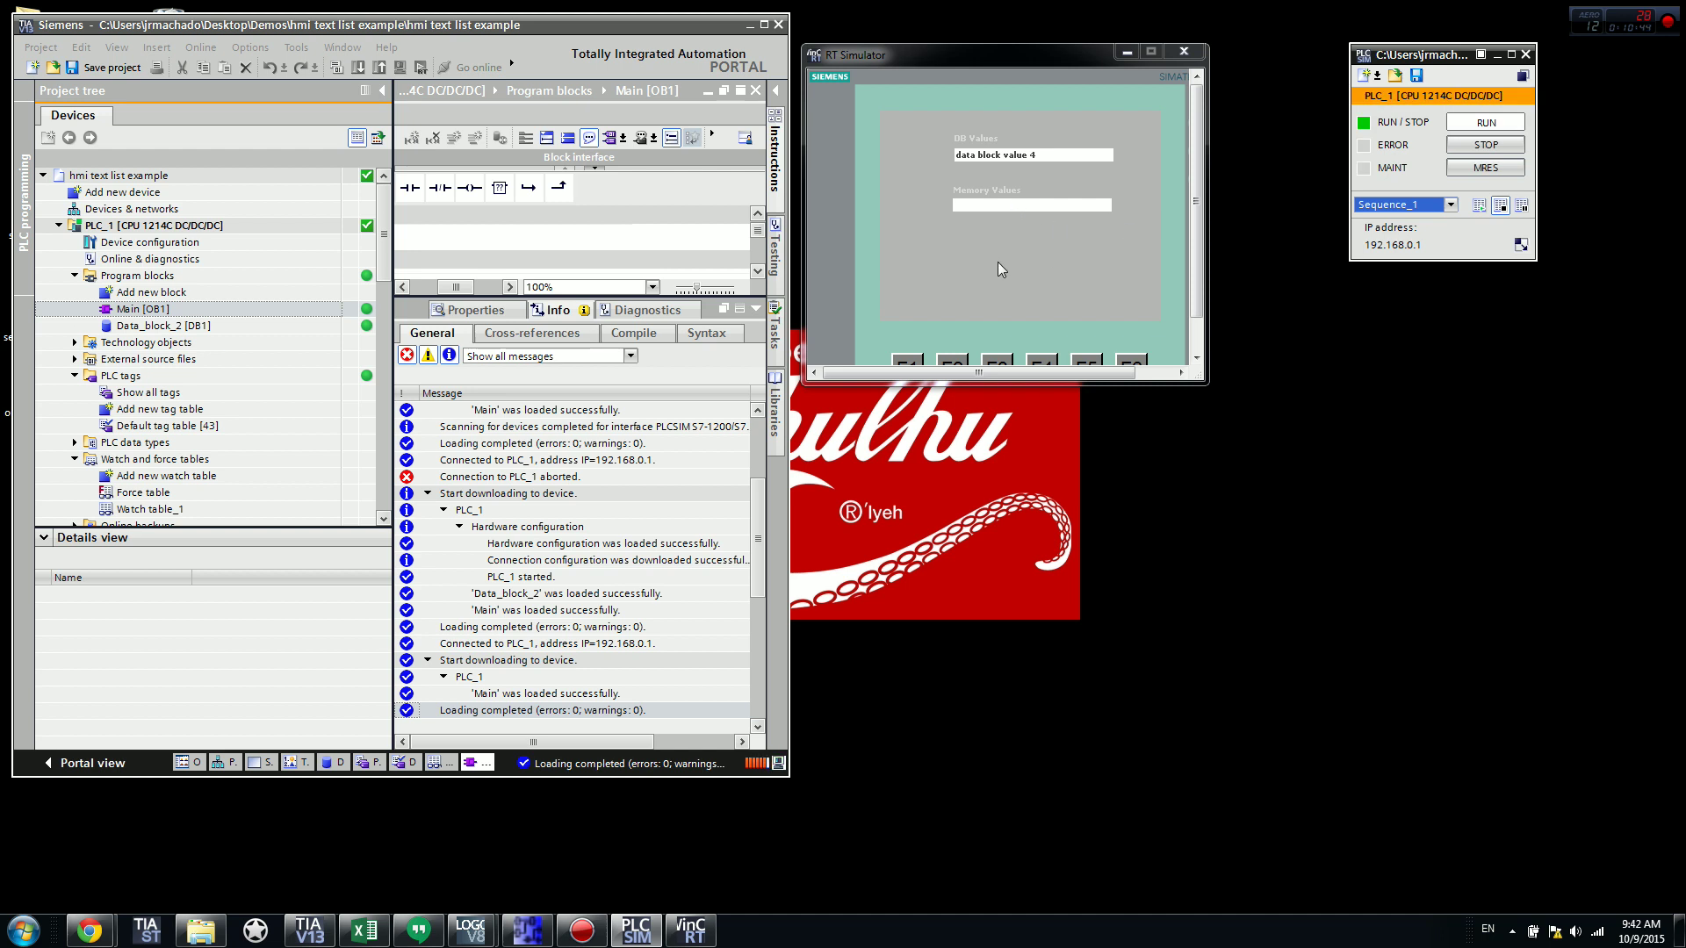
pyautogui.click(761, 311)
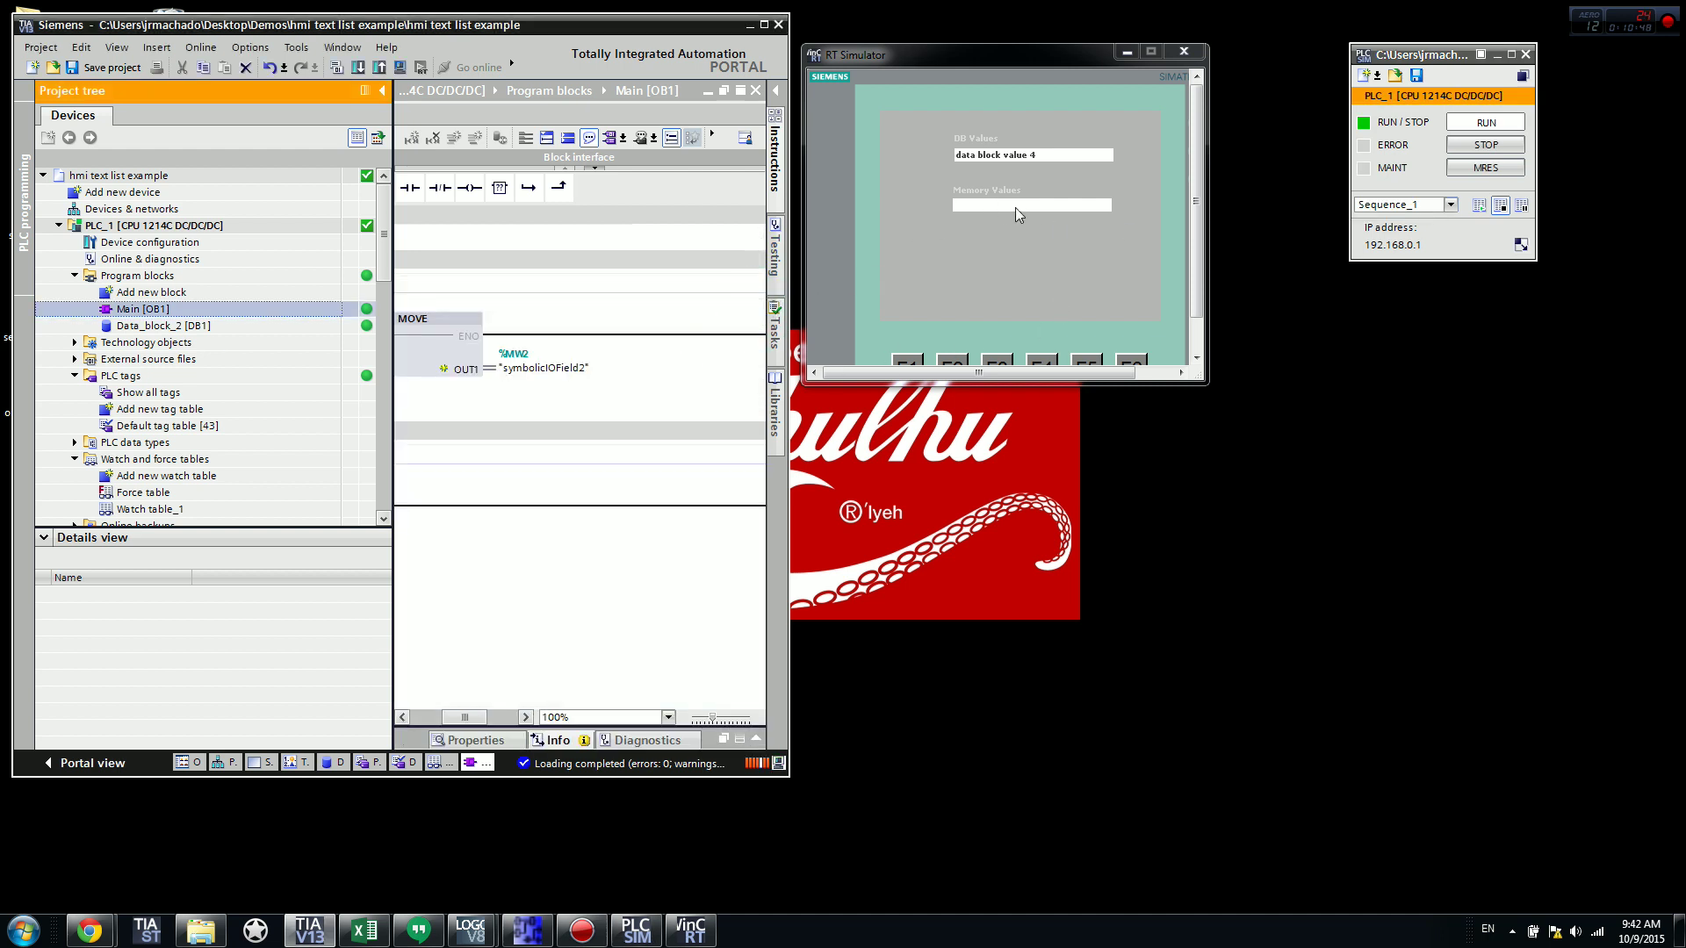
# Step: Open HMI_1's text and graphic lists and check which values the memoryValues list defines
pyautogui.moveTo(383, 235); pyautogui.dragTo(387, 358)
pyautogui.click(122, 445)
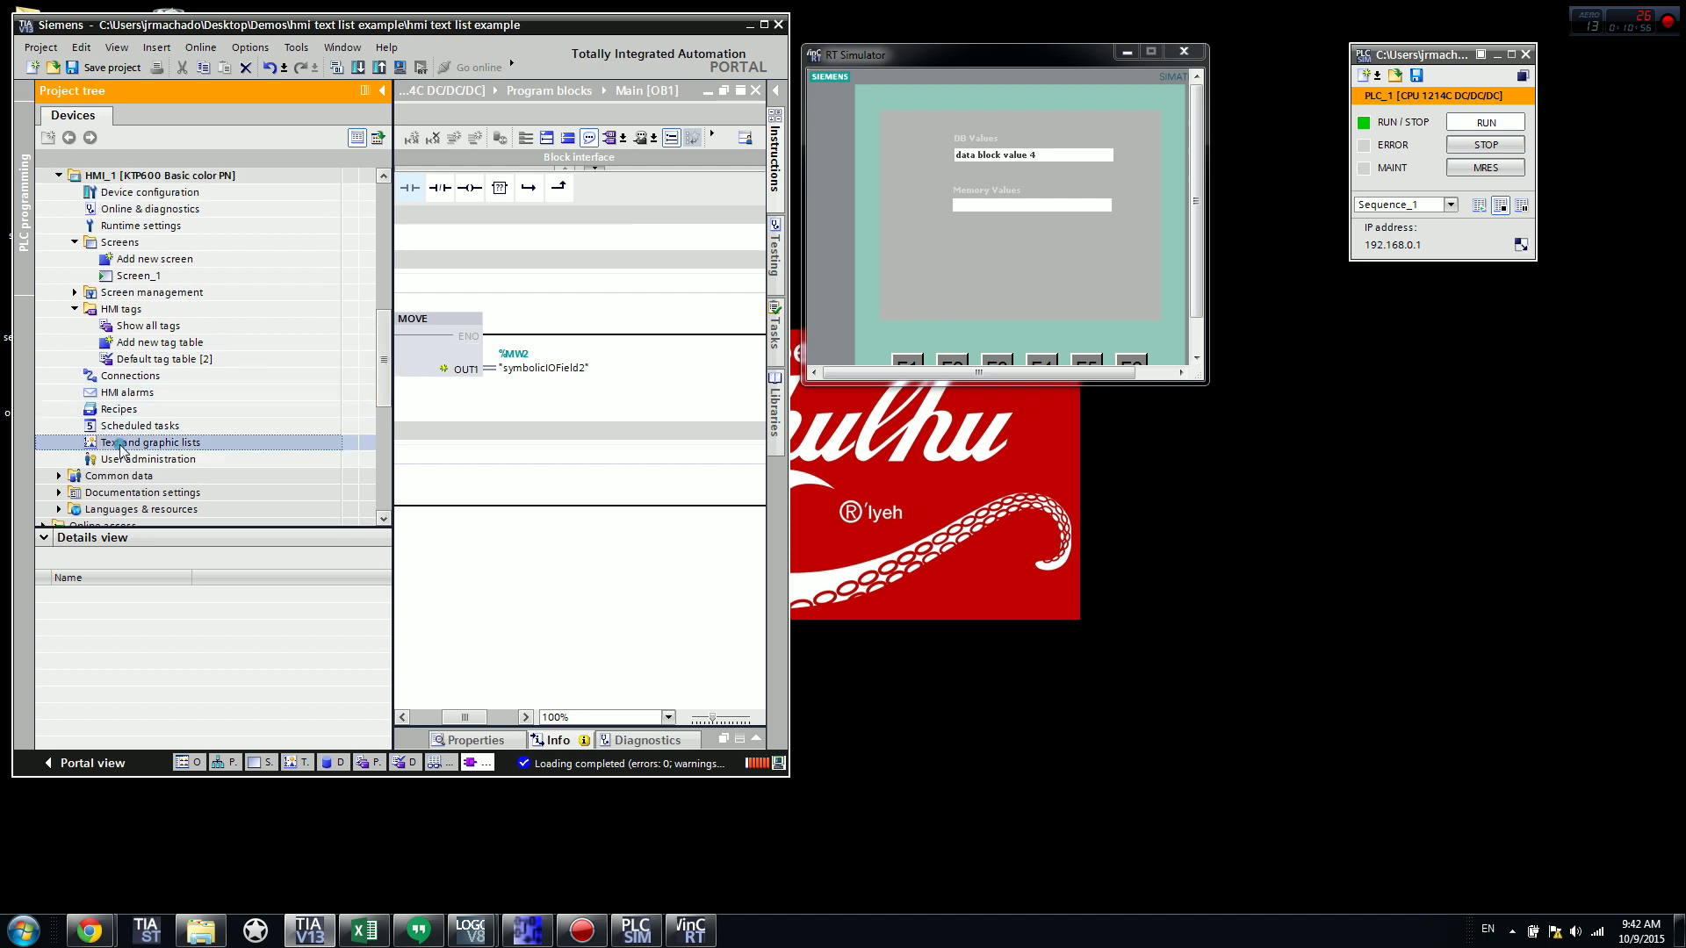
pyautogui.doubleClick(121, 445)
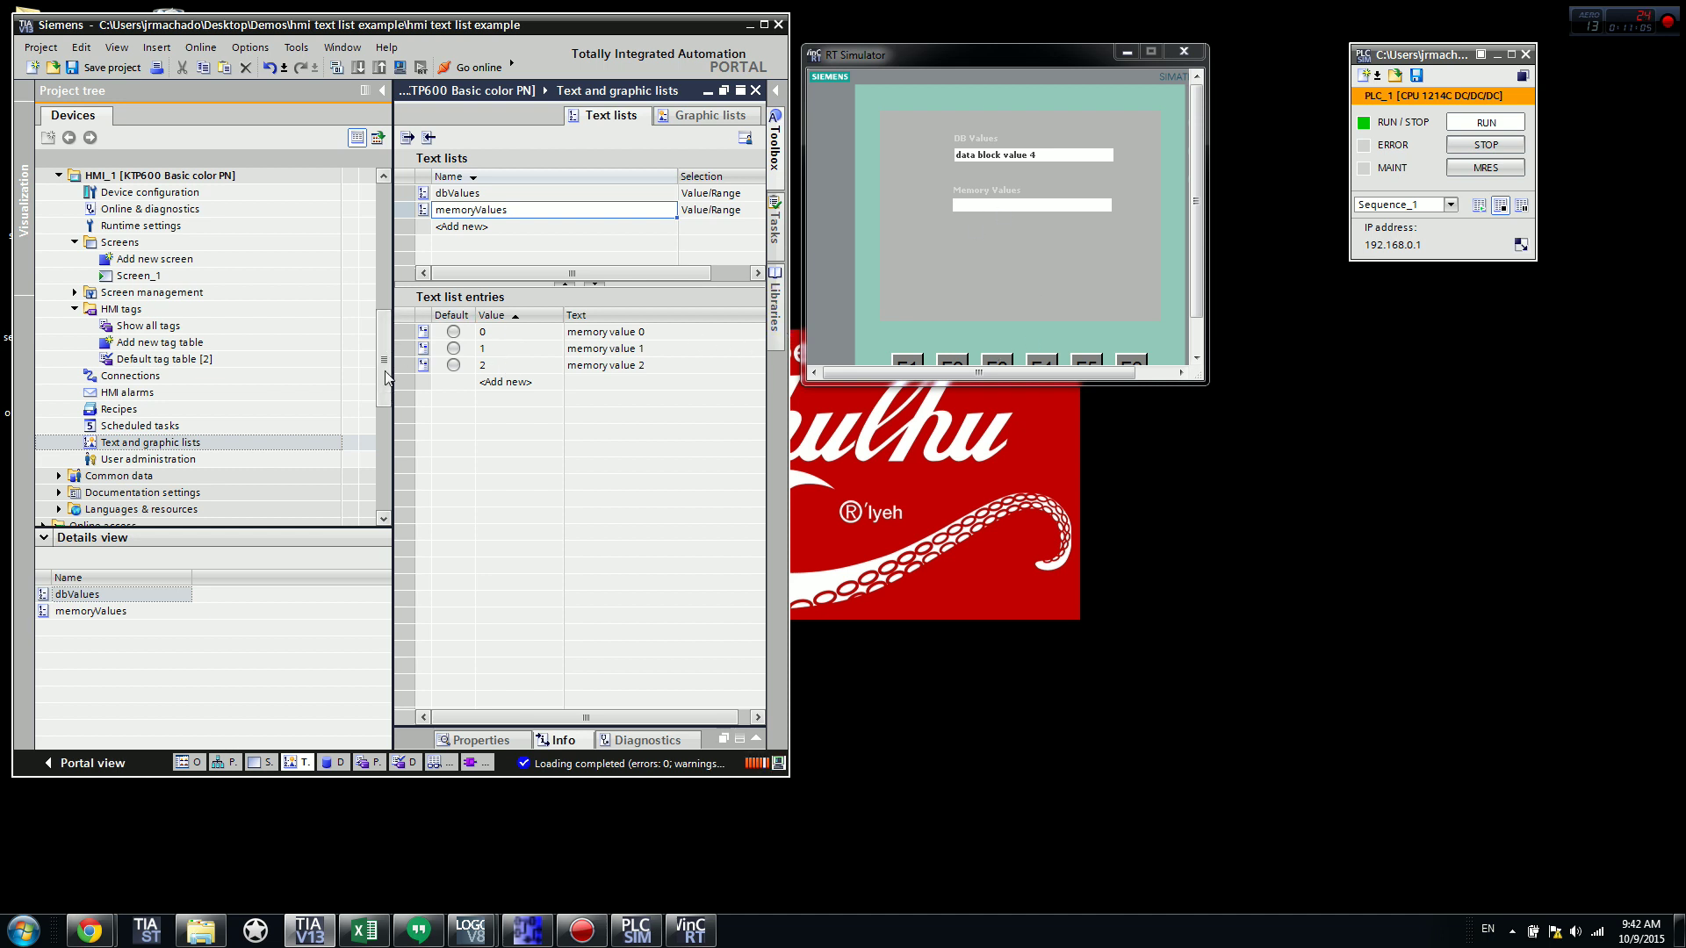
# Step: Return to Main [OB1] and set the MOVE instruction's IN value to 1
pyautogui.moveTo(384, 314); pyautogui.dragTo(379, 229)
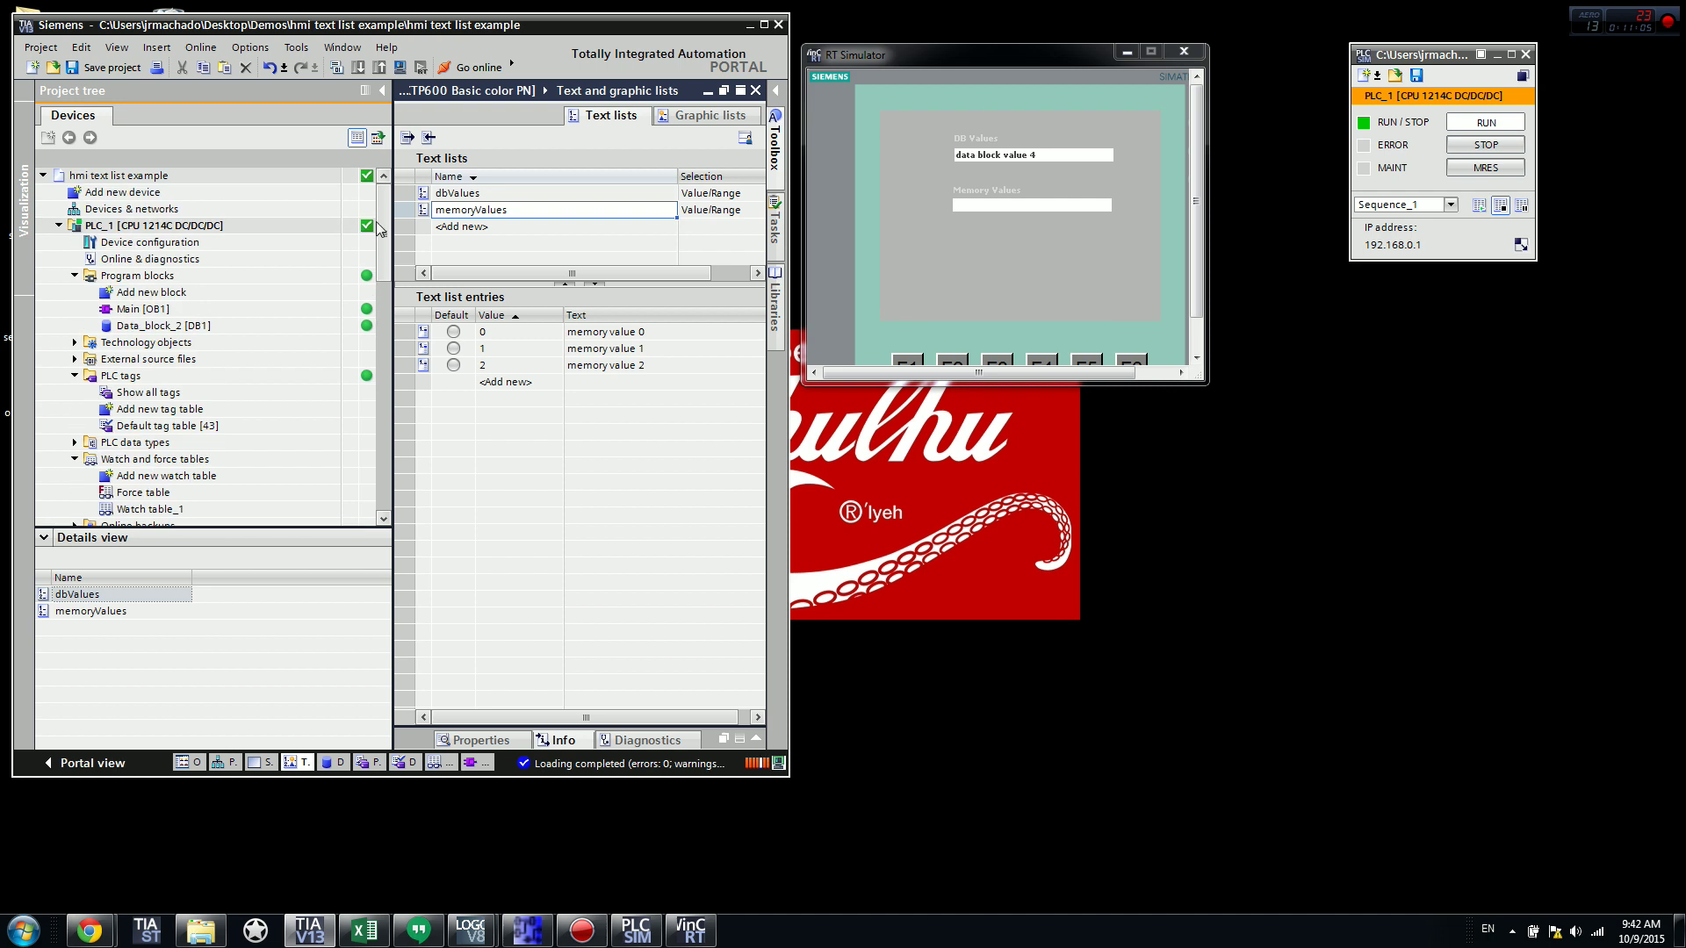
pyautogui.doubleClick(140, 309)
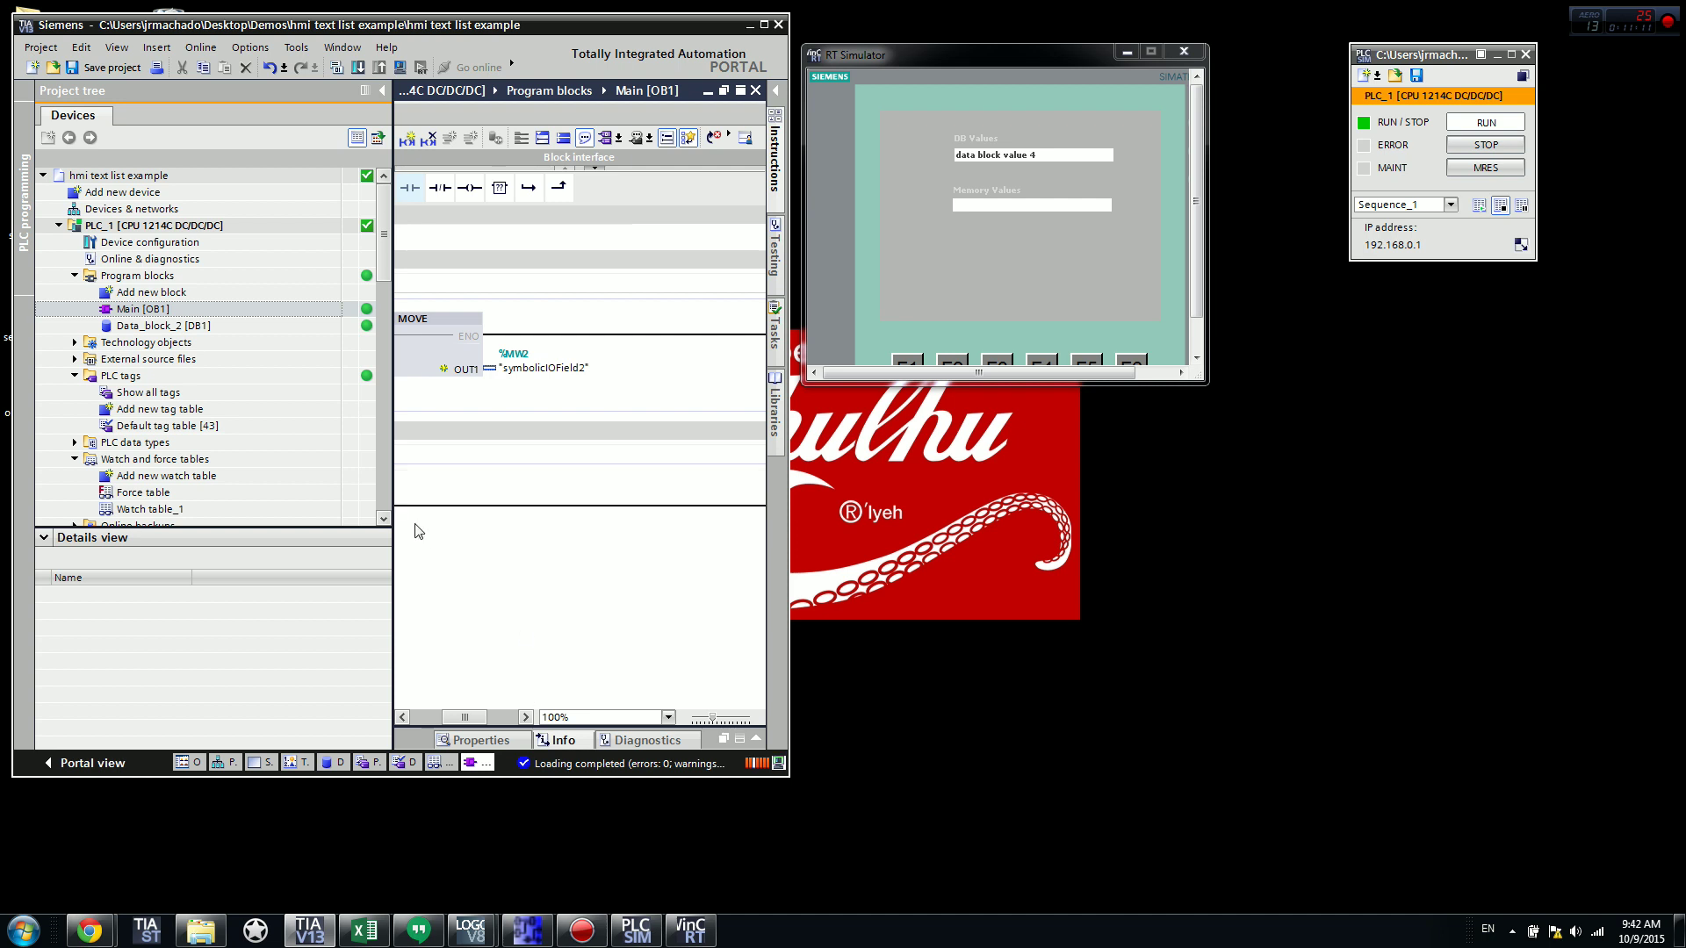
pyautogui.click(383, 91)
pyautogui.click(83, 353)
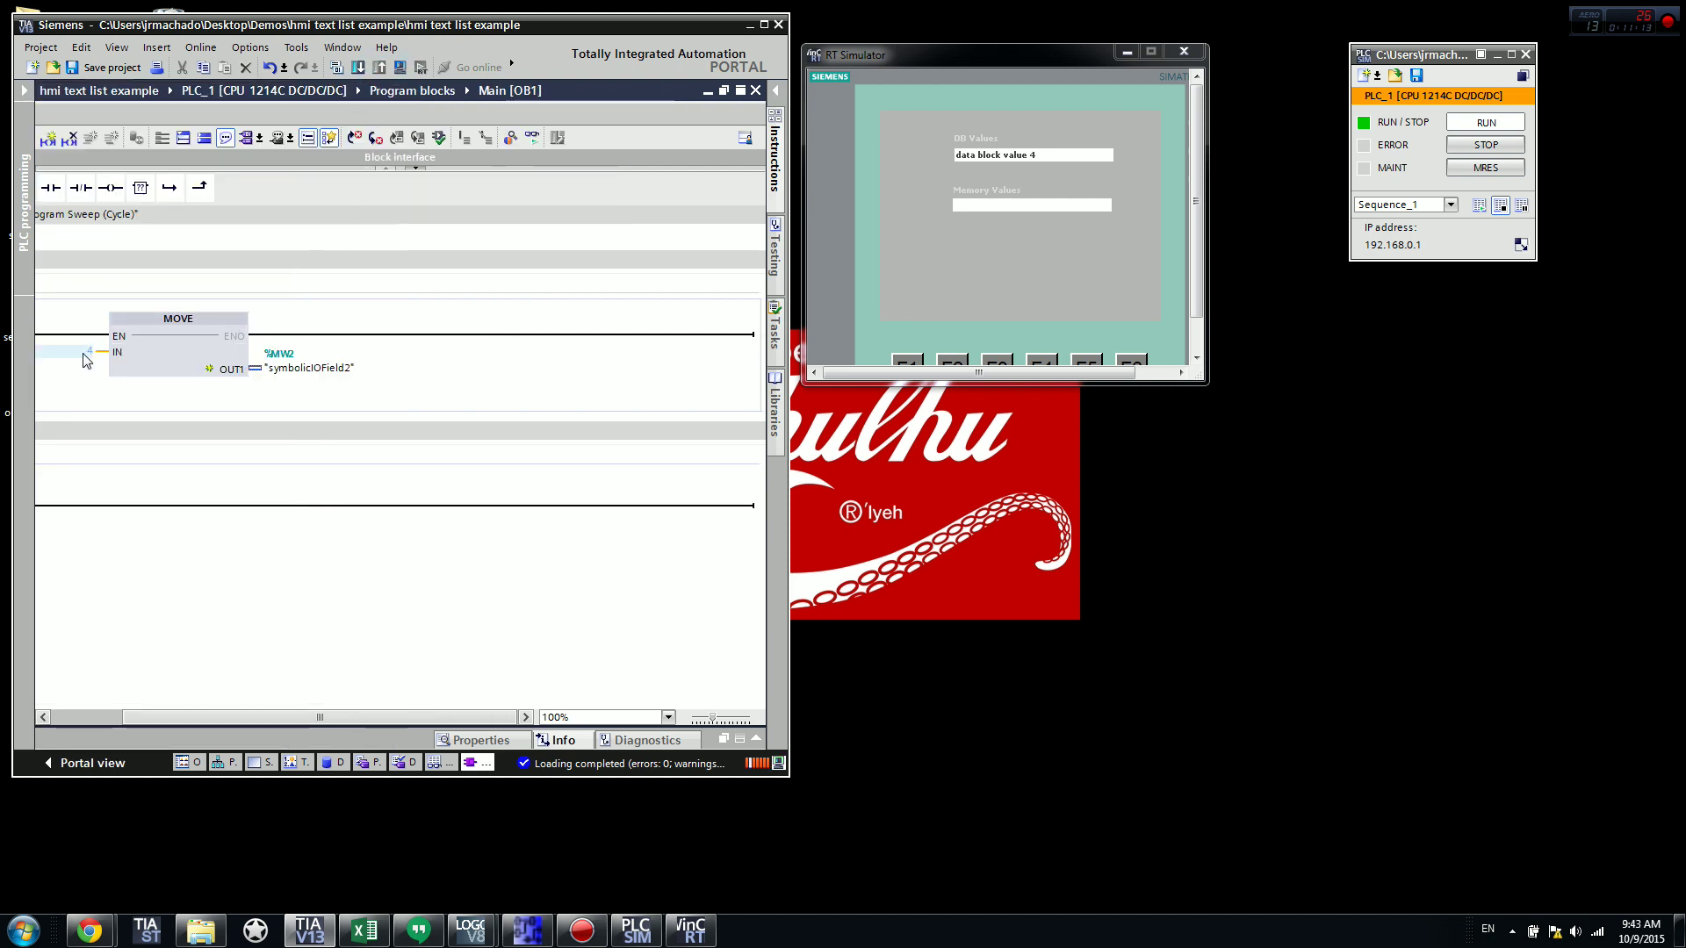
pyautogui.write('1')
pyautogui.press('Return')
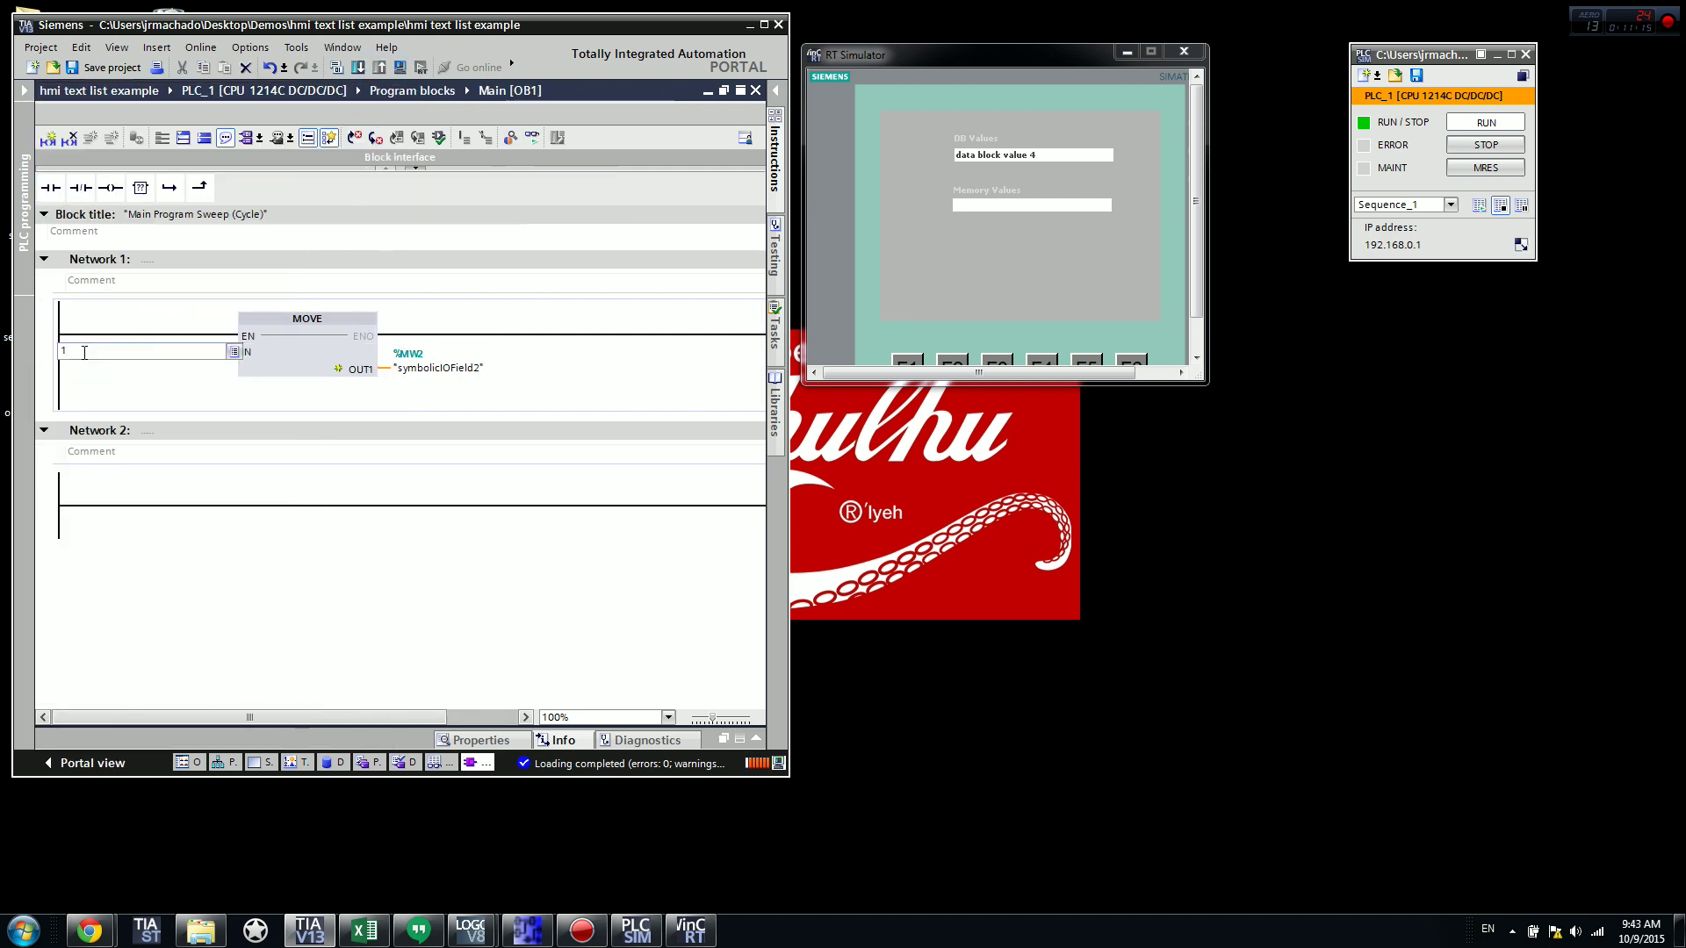
# Step: Download Main [OB1] with the MOVE input of 1 to PLC_1 and collapse the message pane
pyautogui.click(22, 92)
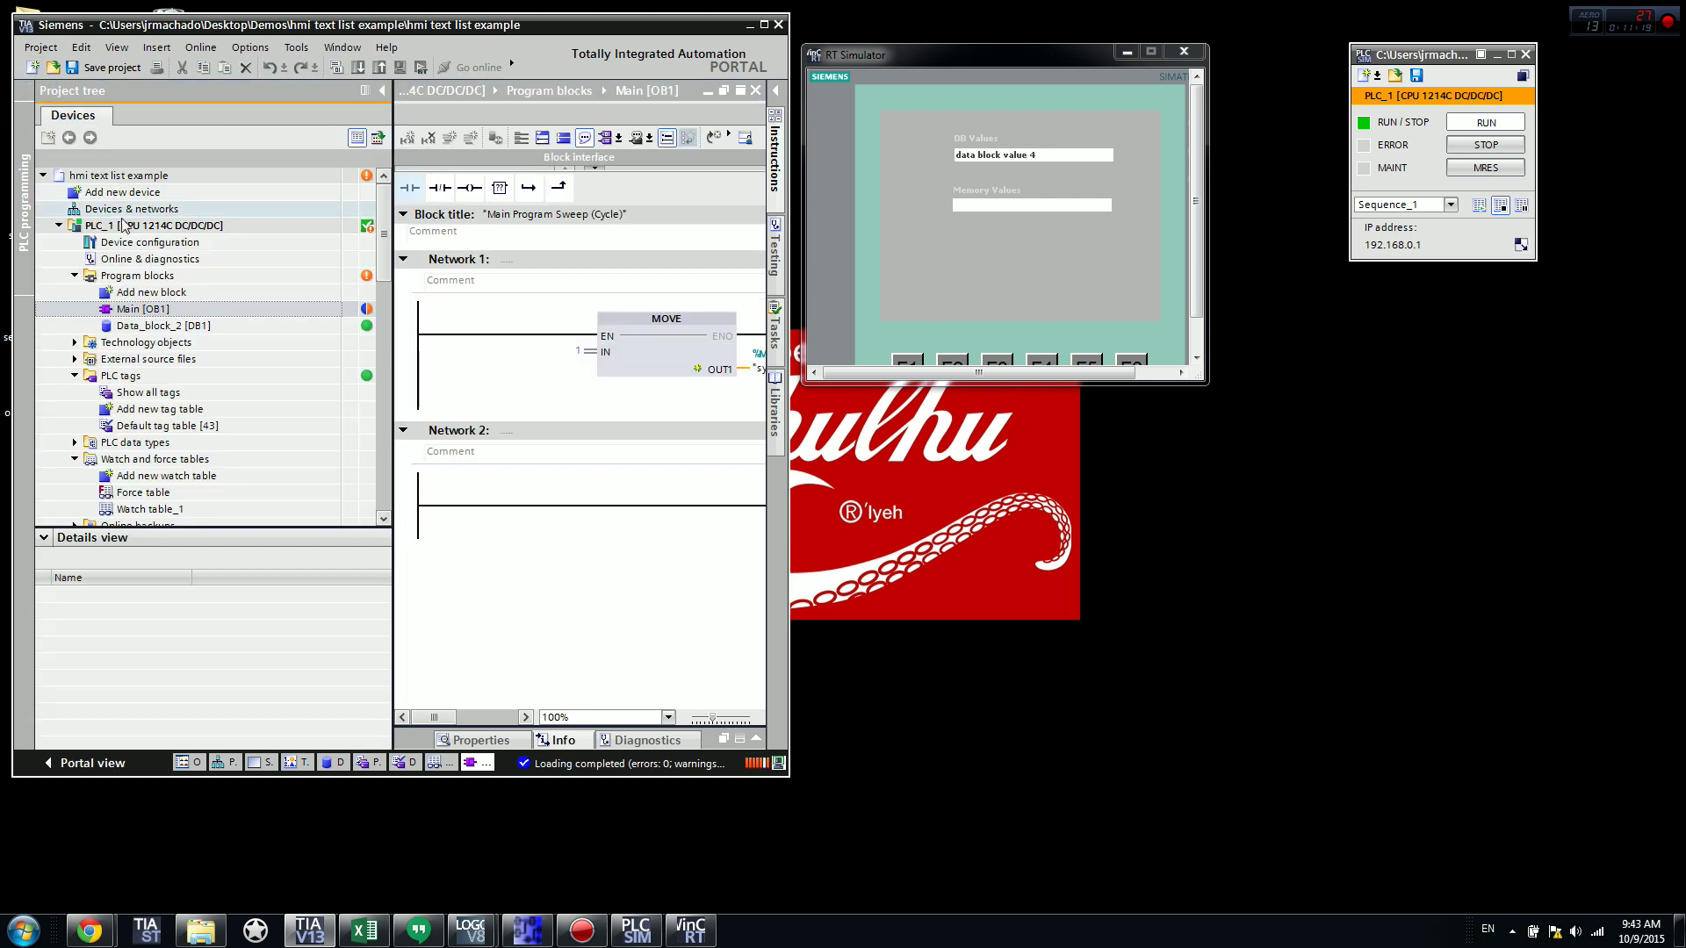
pyautogui.click(136, 309)
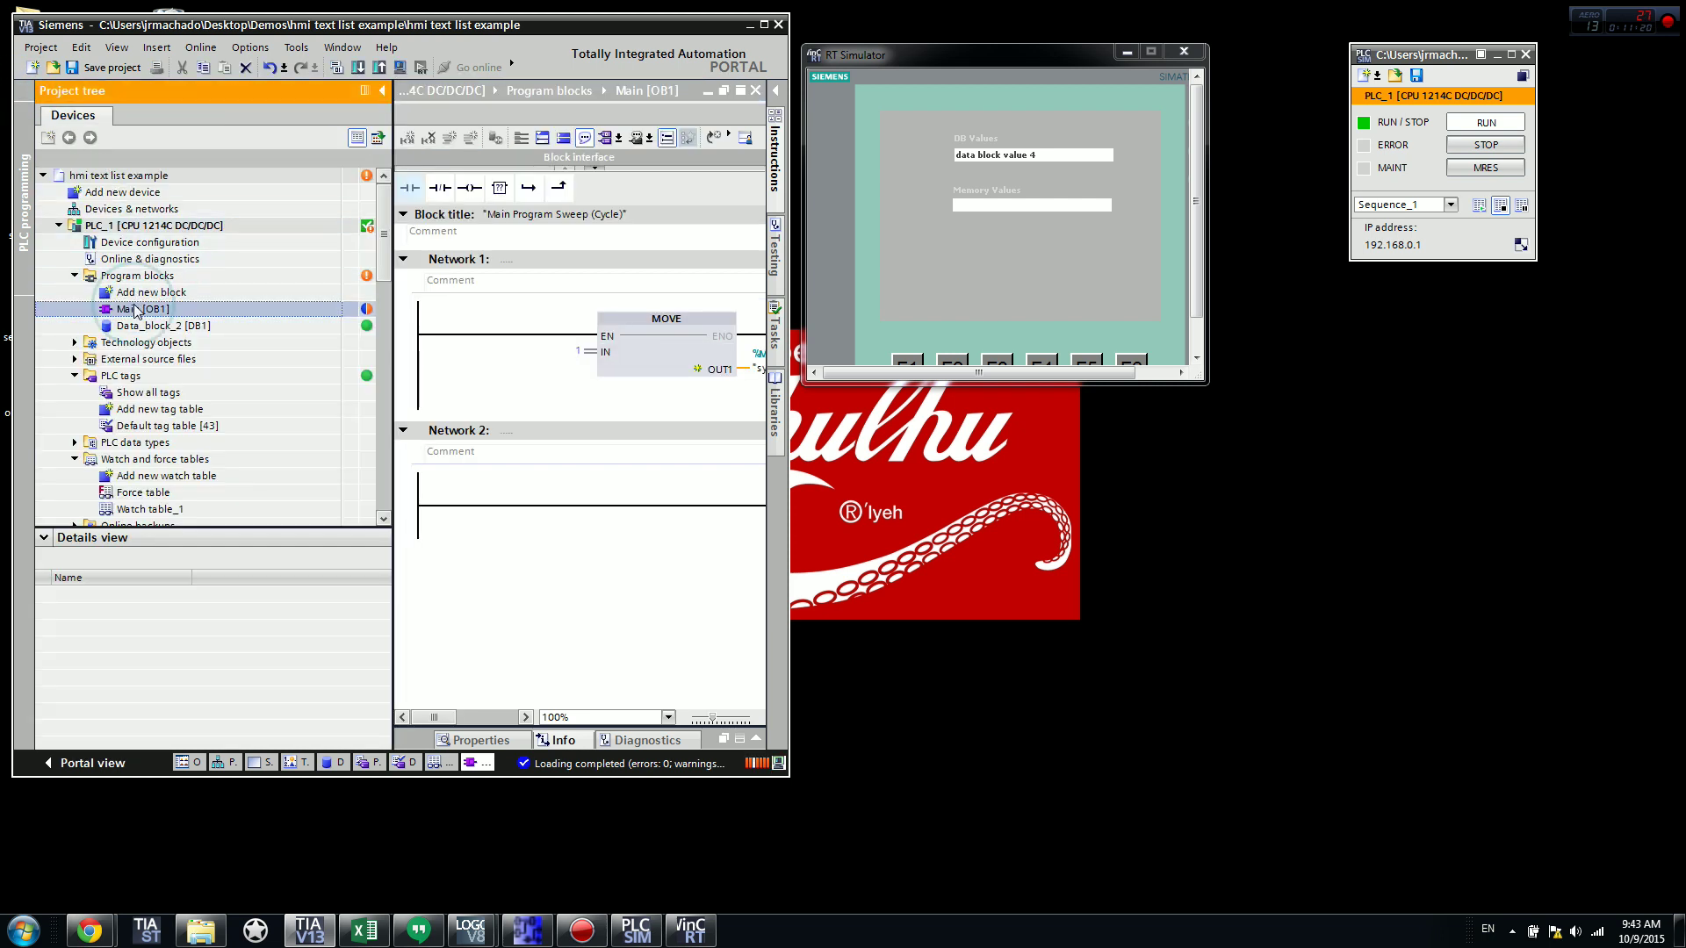
pyautogui.click(357, 67)
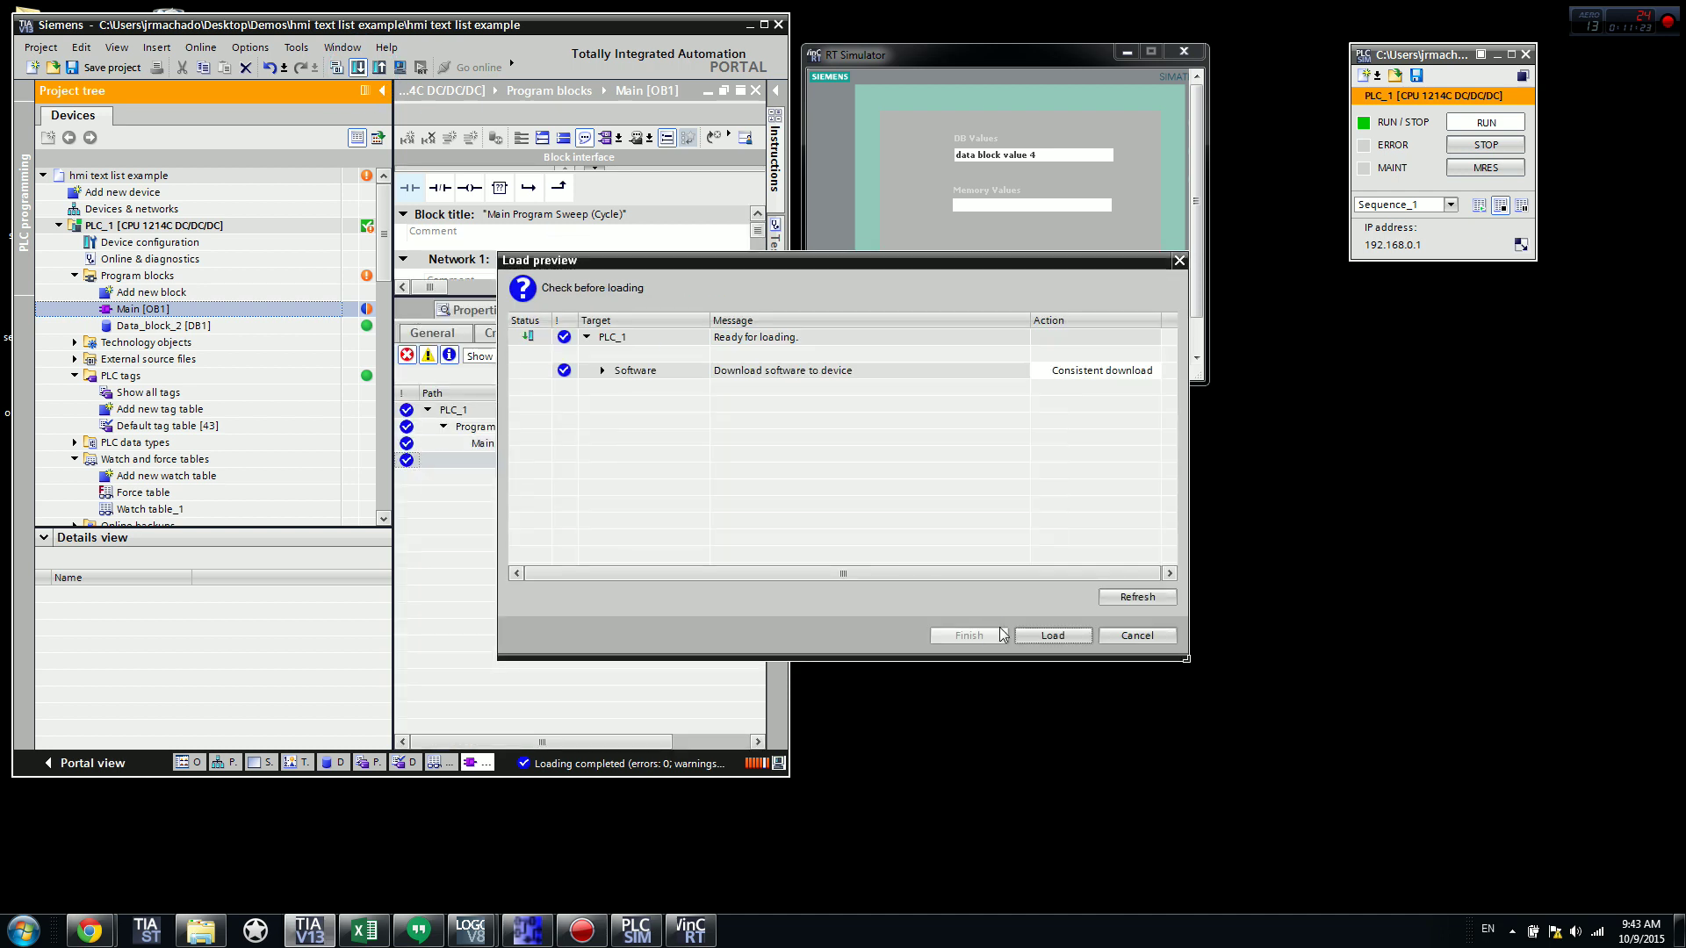
pyautogui.click(1052, 636)
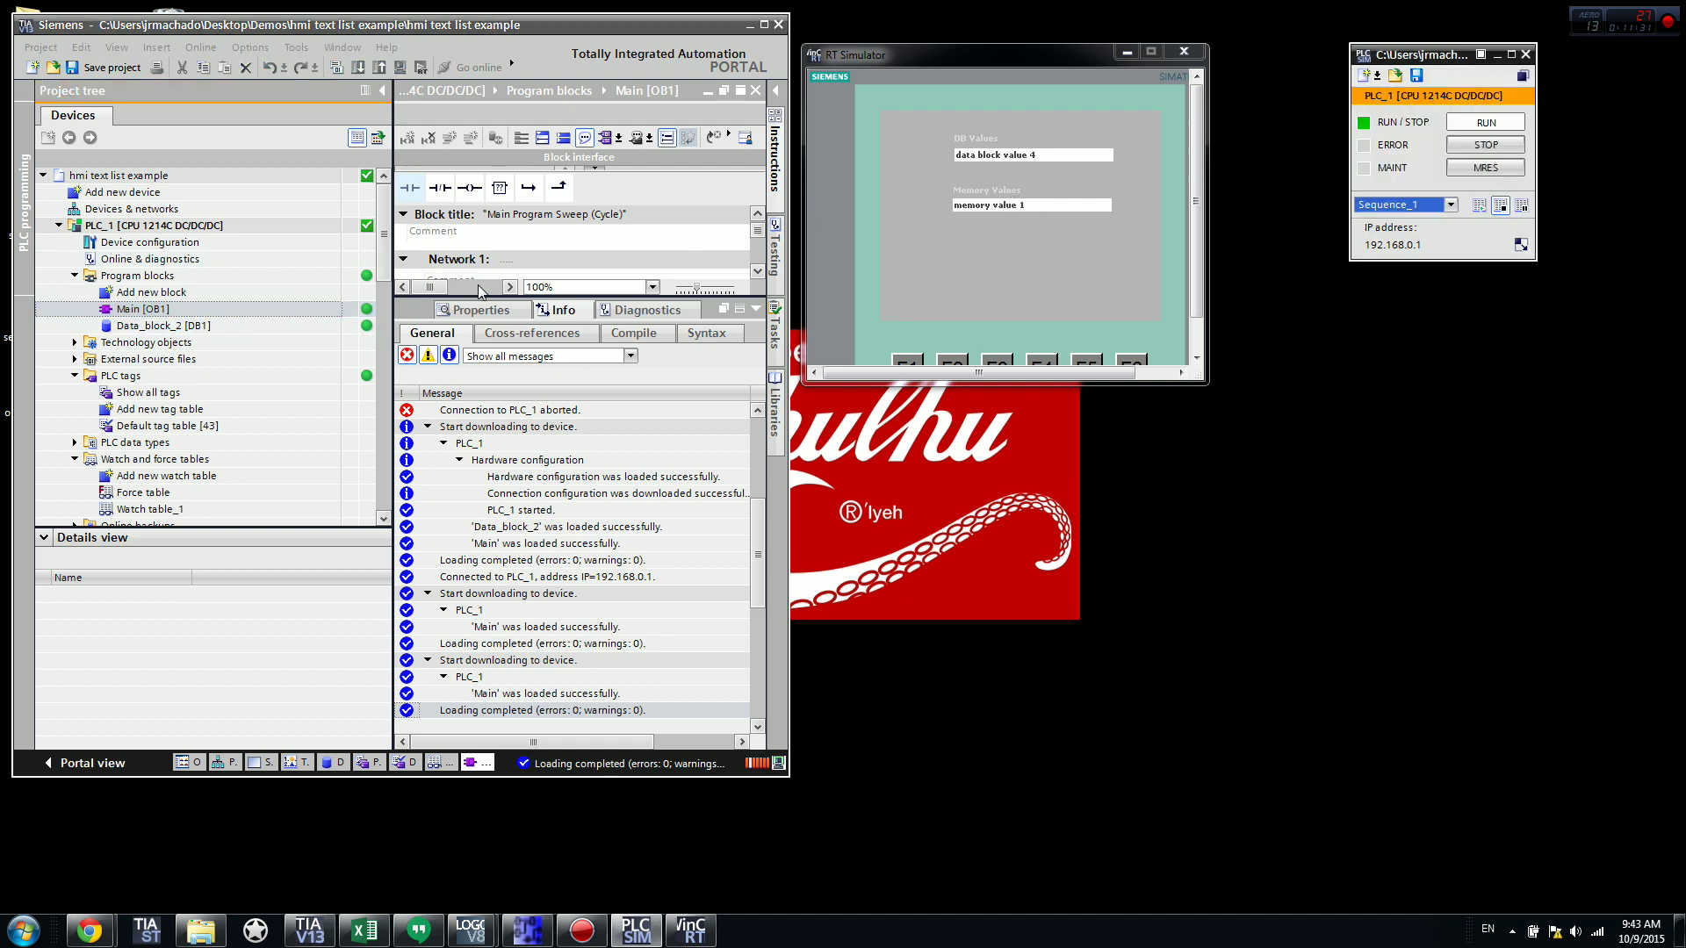
pyautogui.click(753, 308)
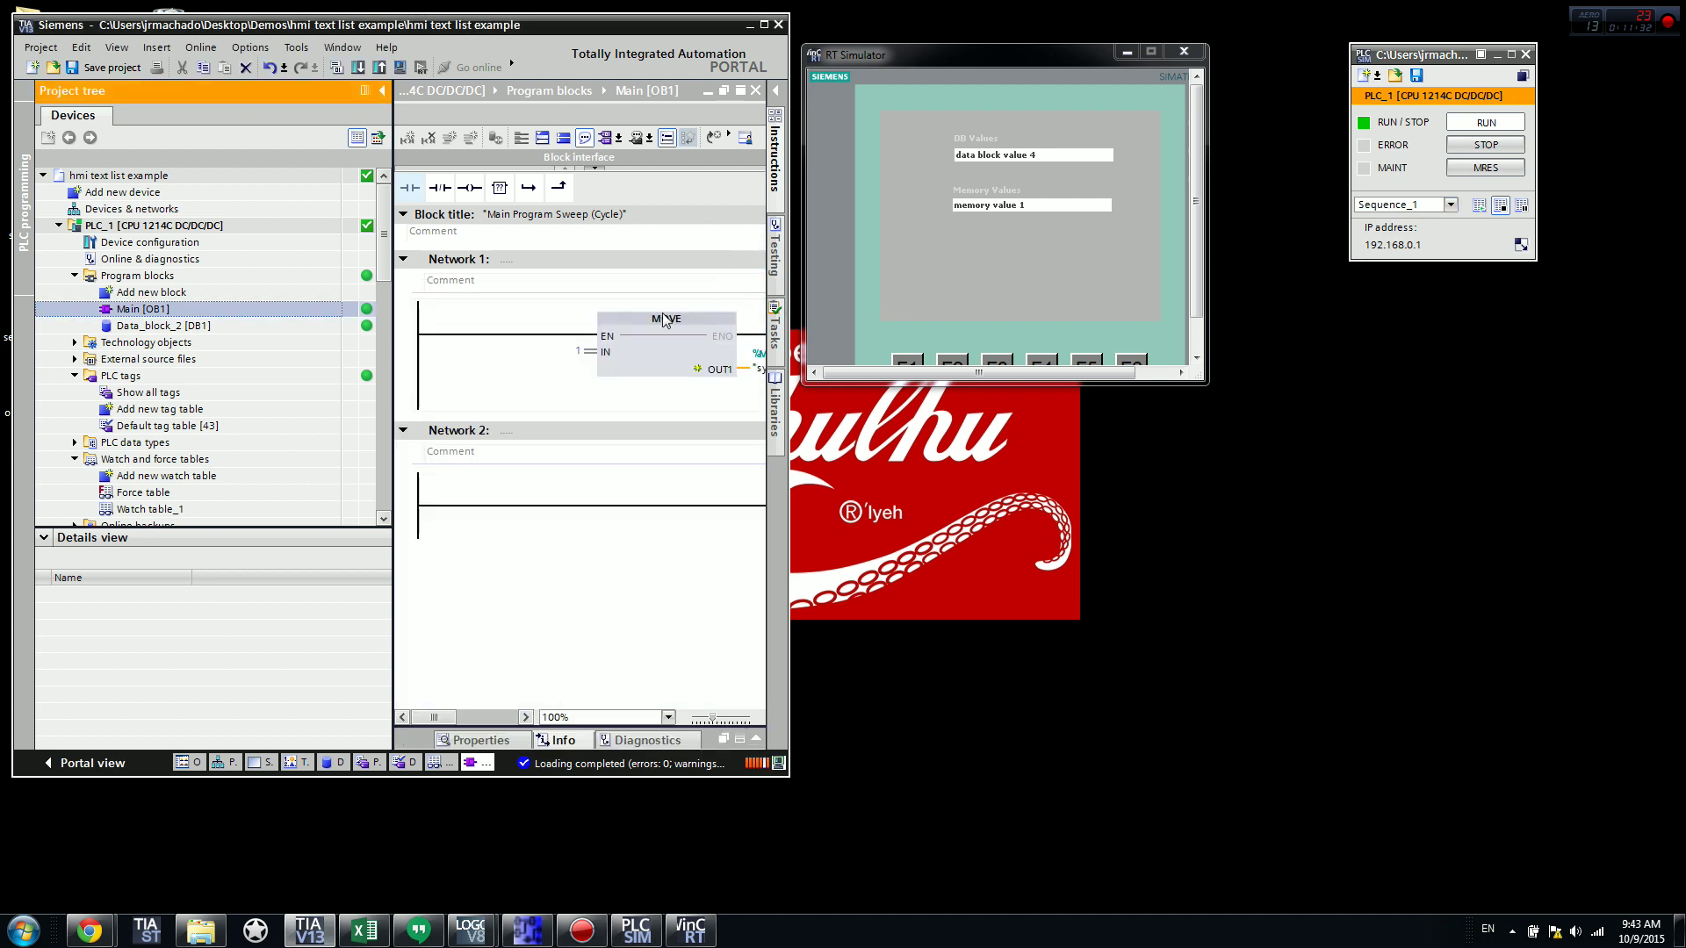
# Step: Set the MOVE instruction's IN value to 0 and download Main [OB1] to PLC_1
pyautogui.click(577, 354)
pyautogui.write('0')
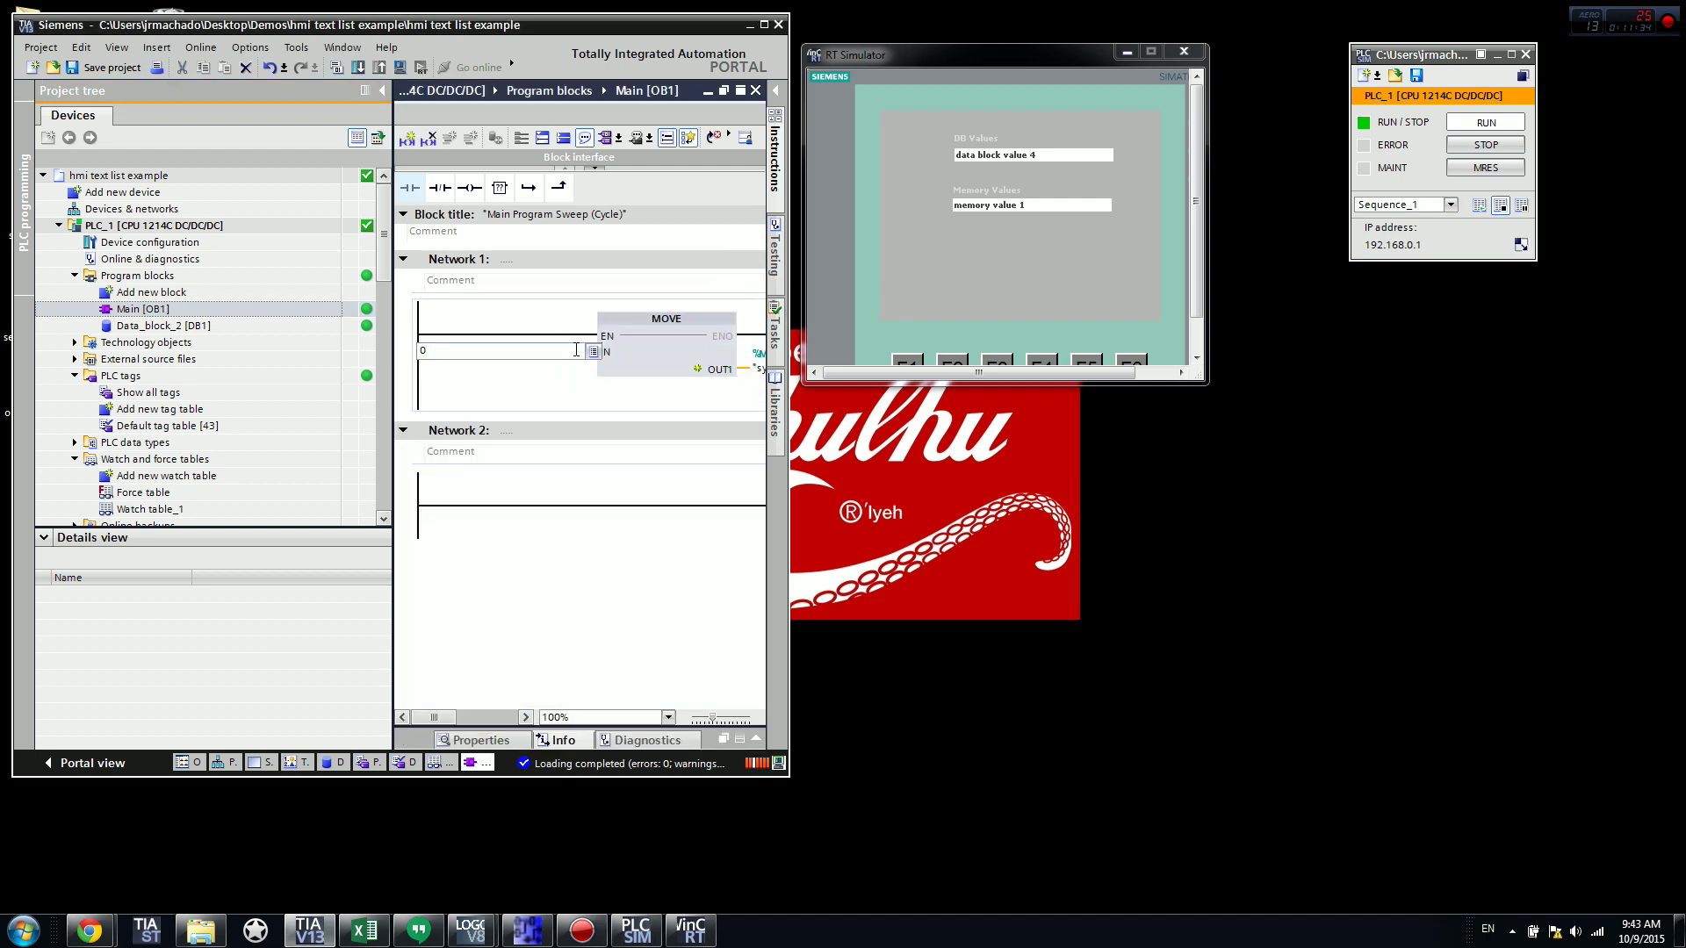
pyautogui.press('Return')
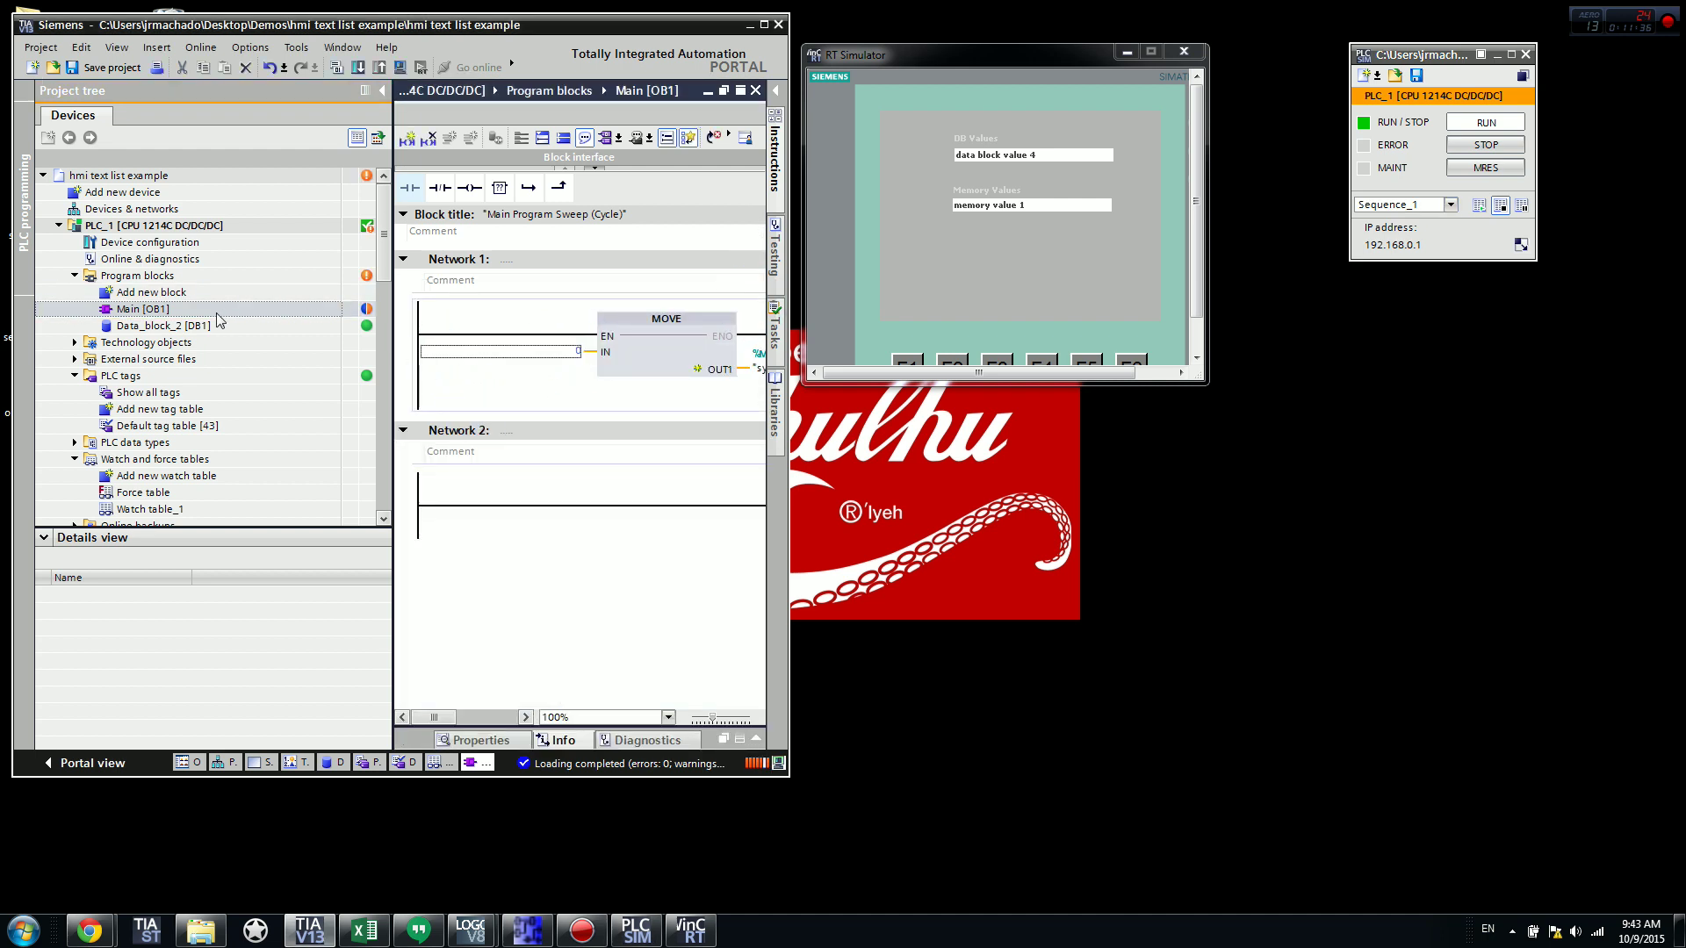
pyautogui.click(220, 312)
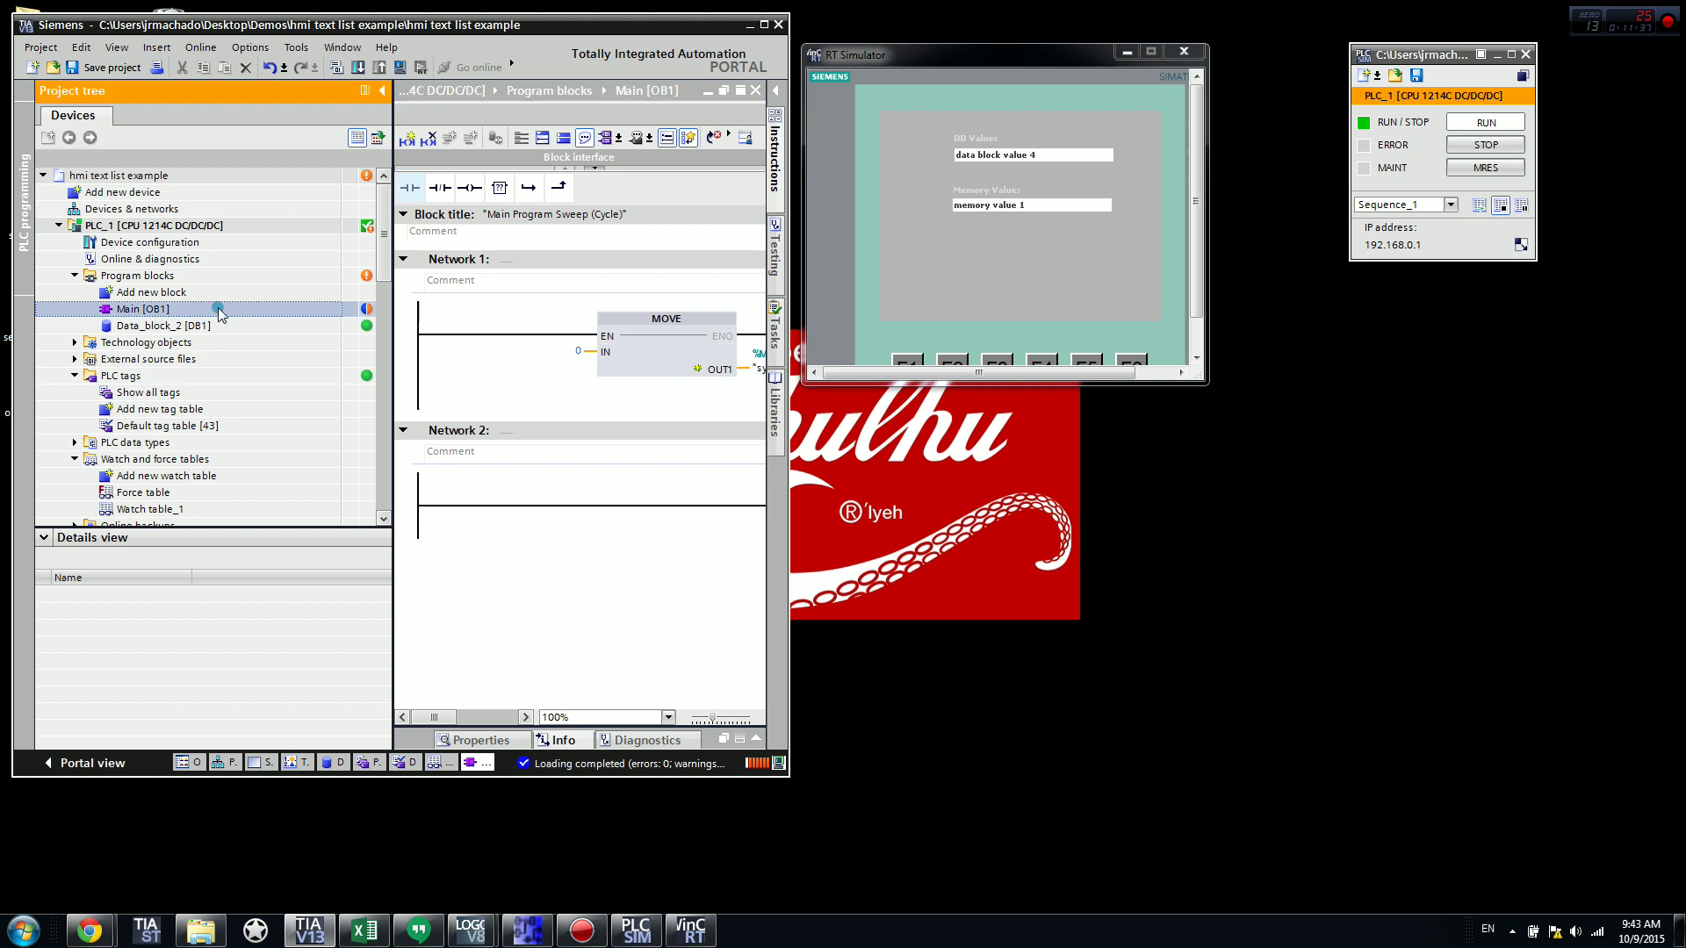
pyautogui.click(358, 70)
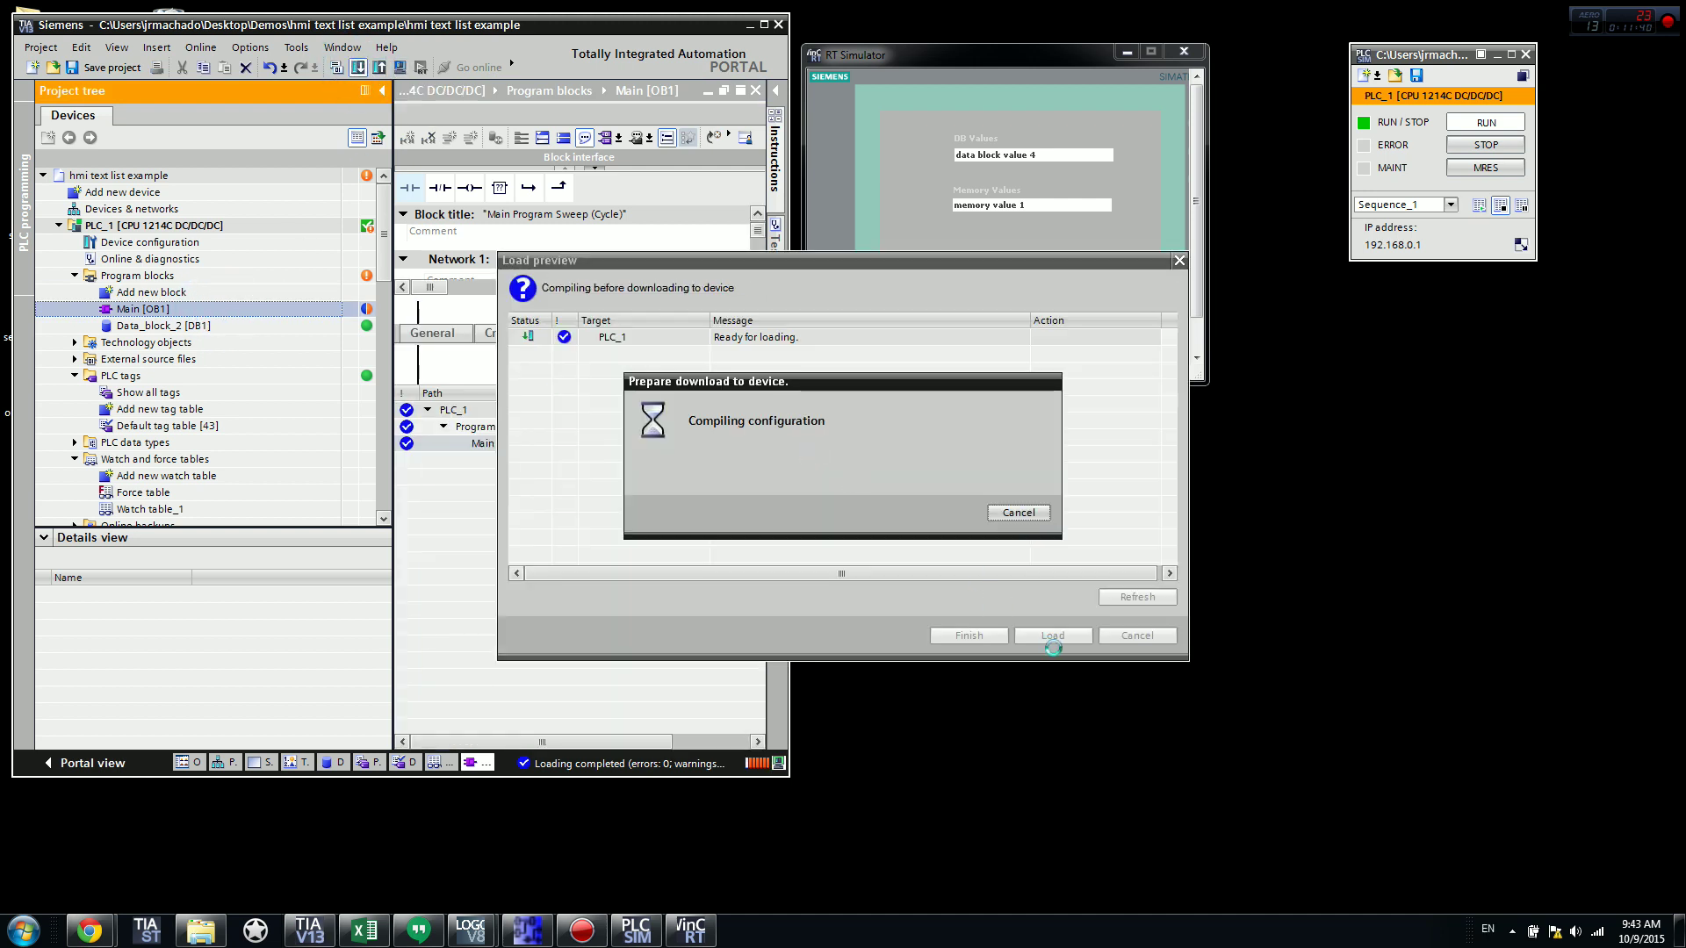
pyautogui.click(1051, 635)
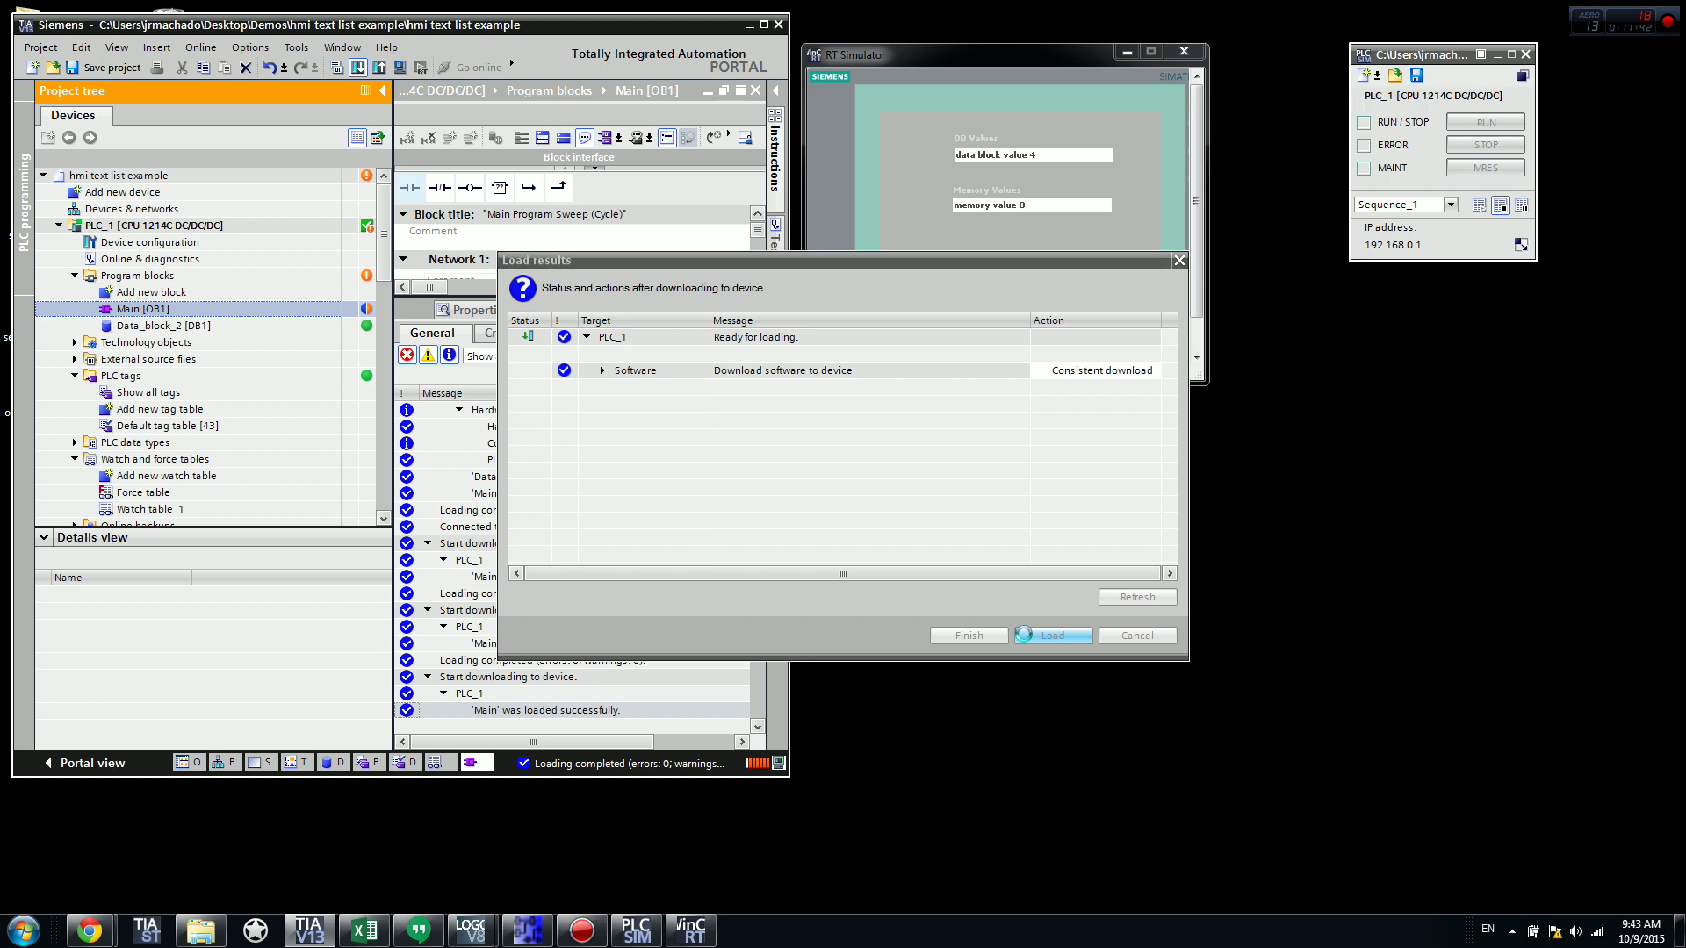
pyautogui.click(969, 635)
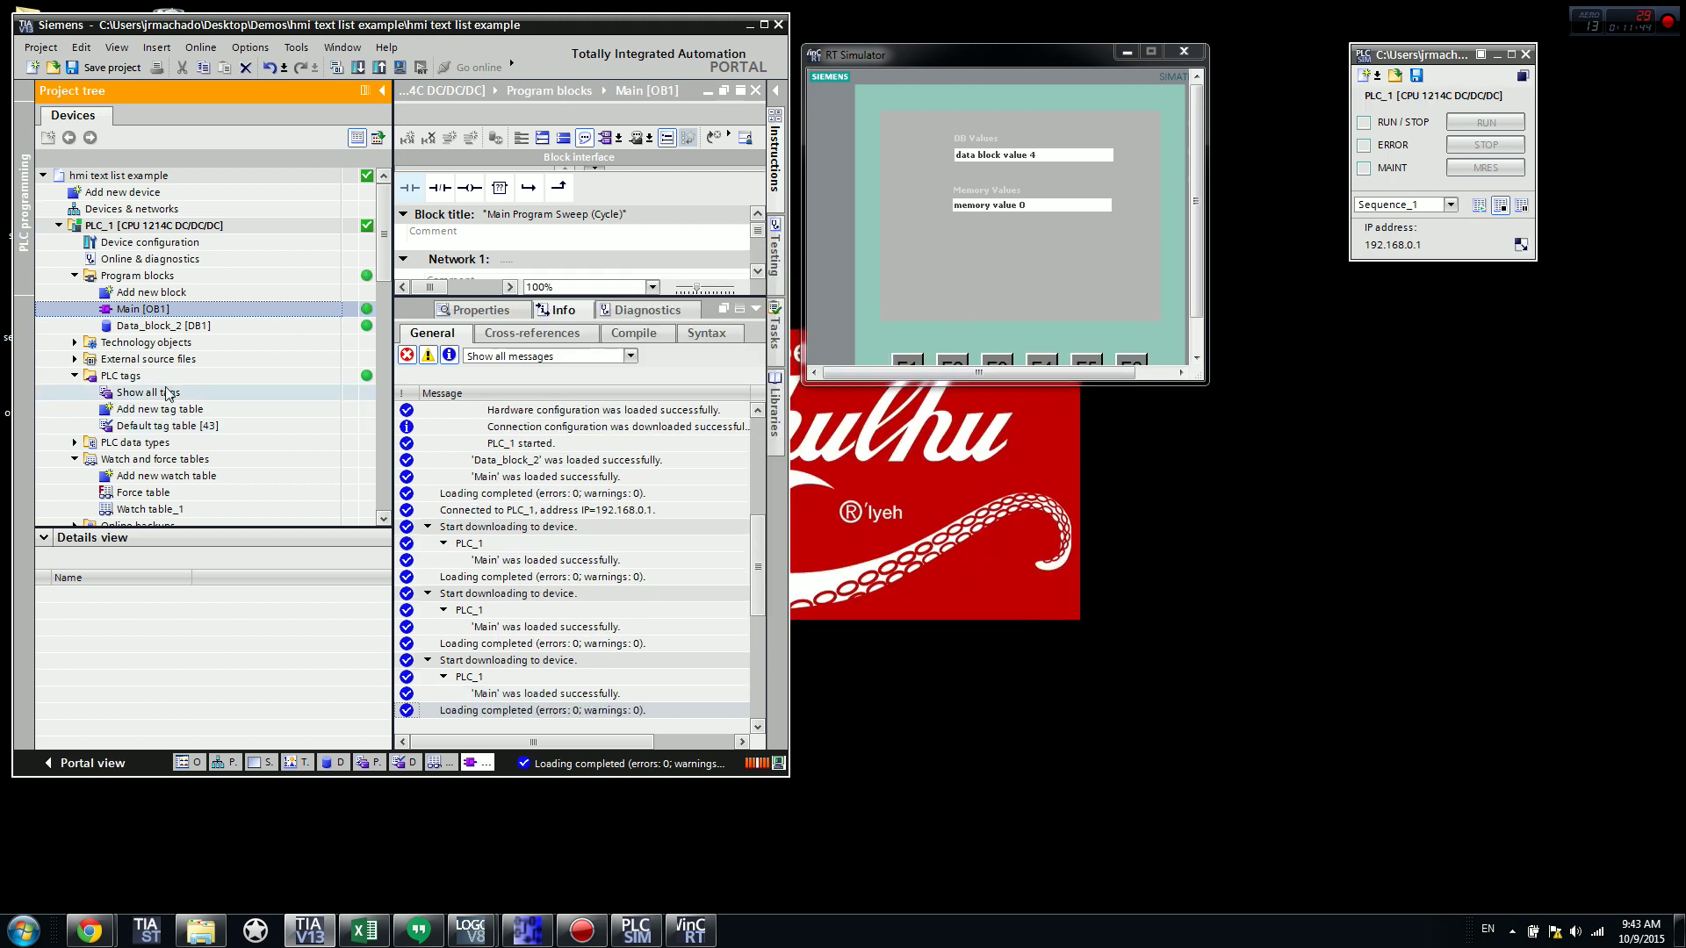
# Step: Reopen Watch_table_1 and write the value 2 once to "Data_block_2".symbolicIOField1
pyautogui.doubleClick(164, 510)
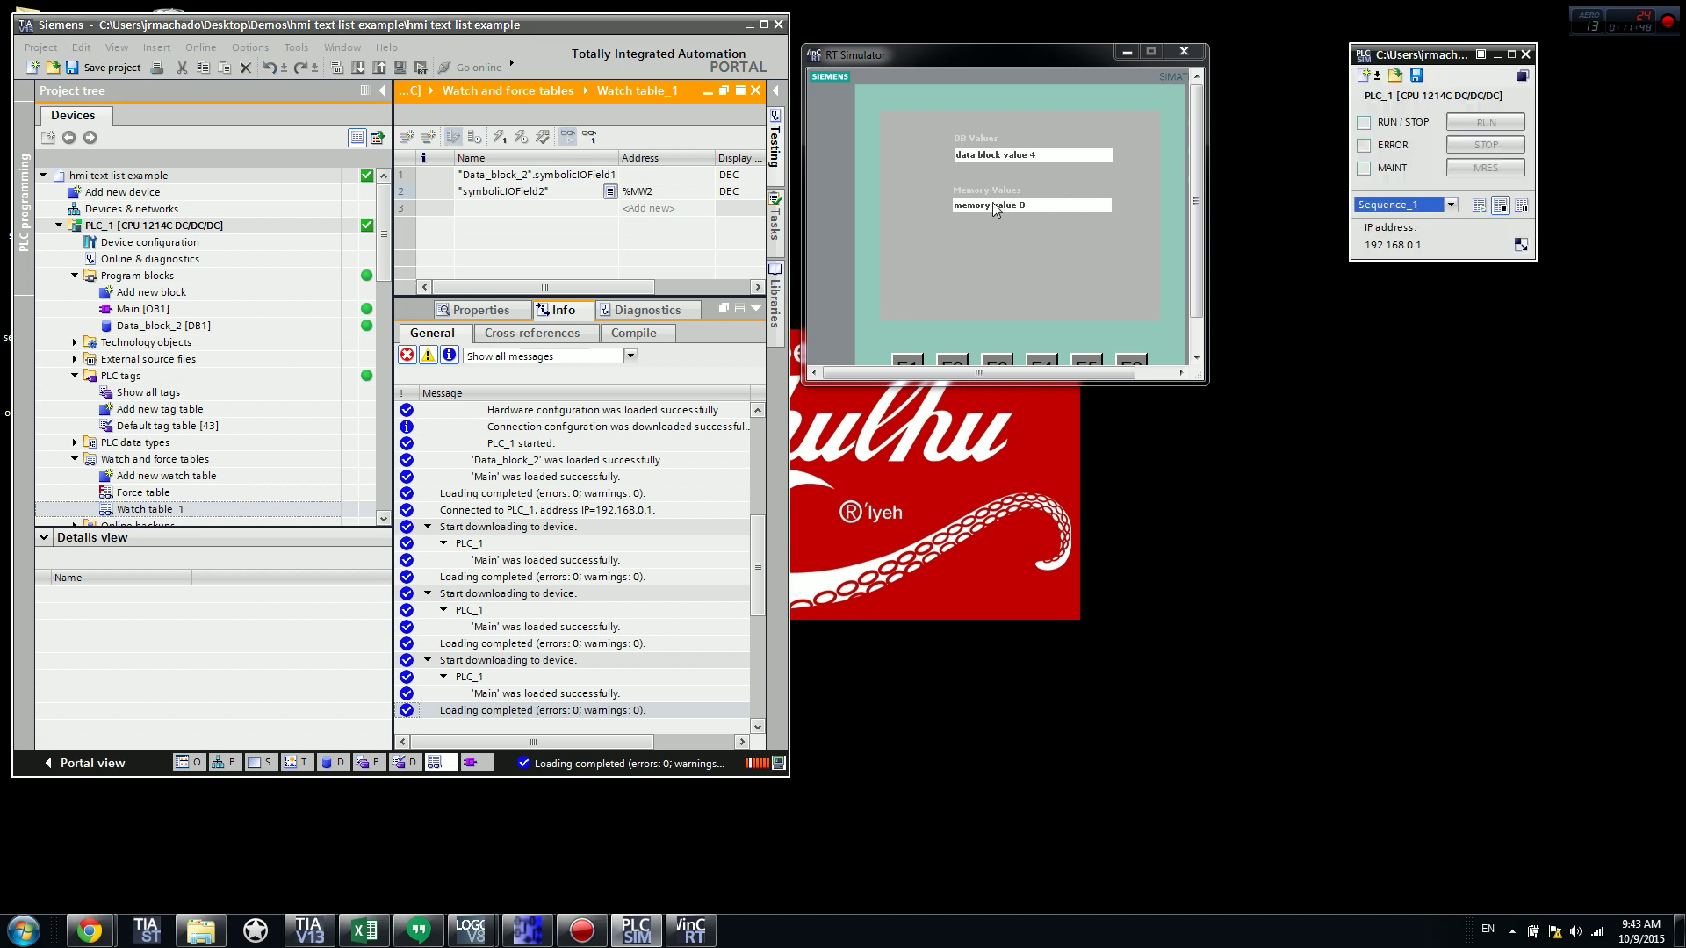
pyautogui.moveTo(627, 295); pyautogui.dragTo(683, 295)
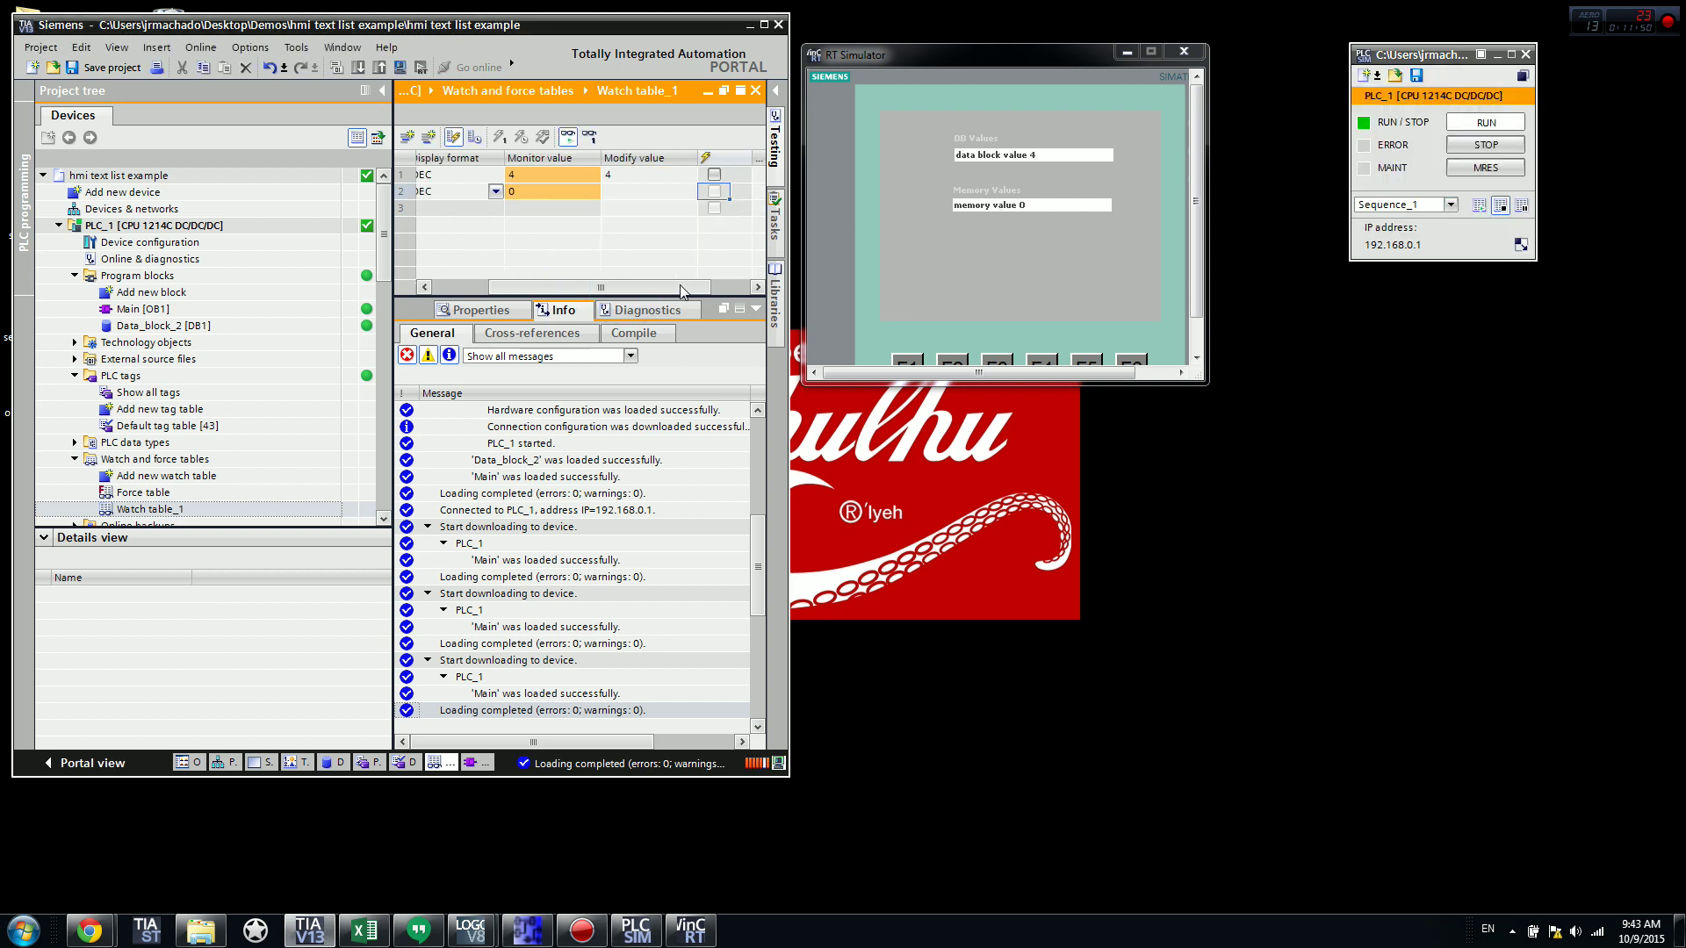
pyautogui.doubleClick(639, 175)
pyautogui.write('2')
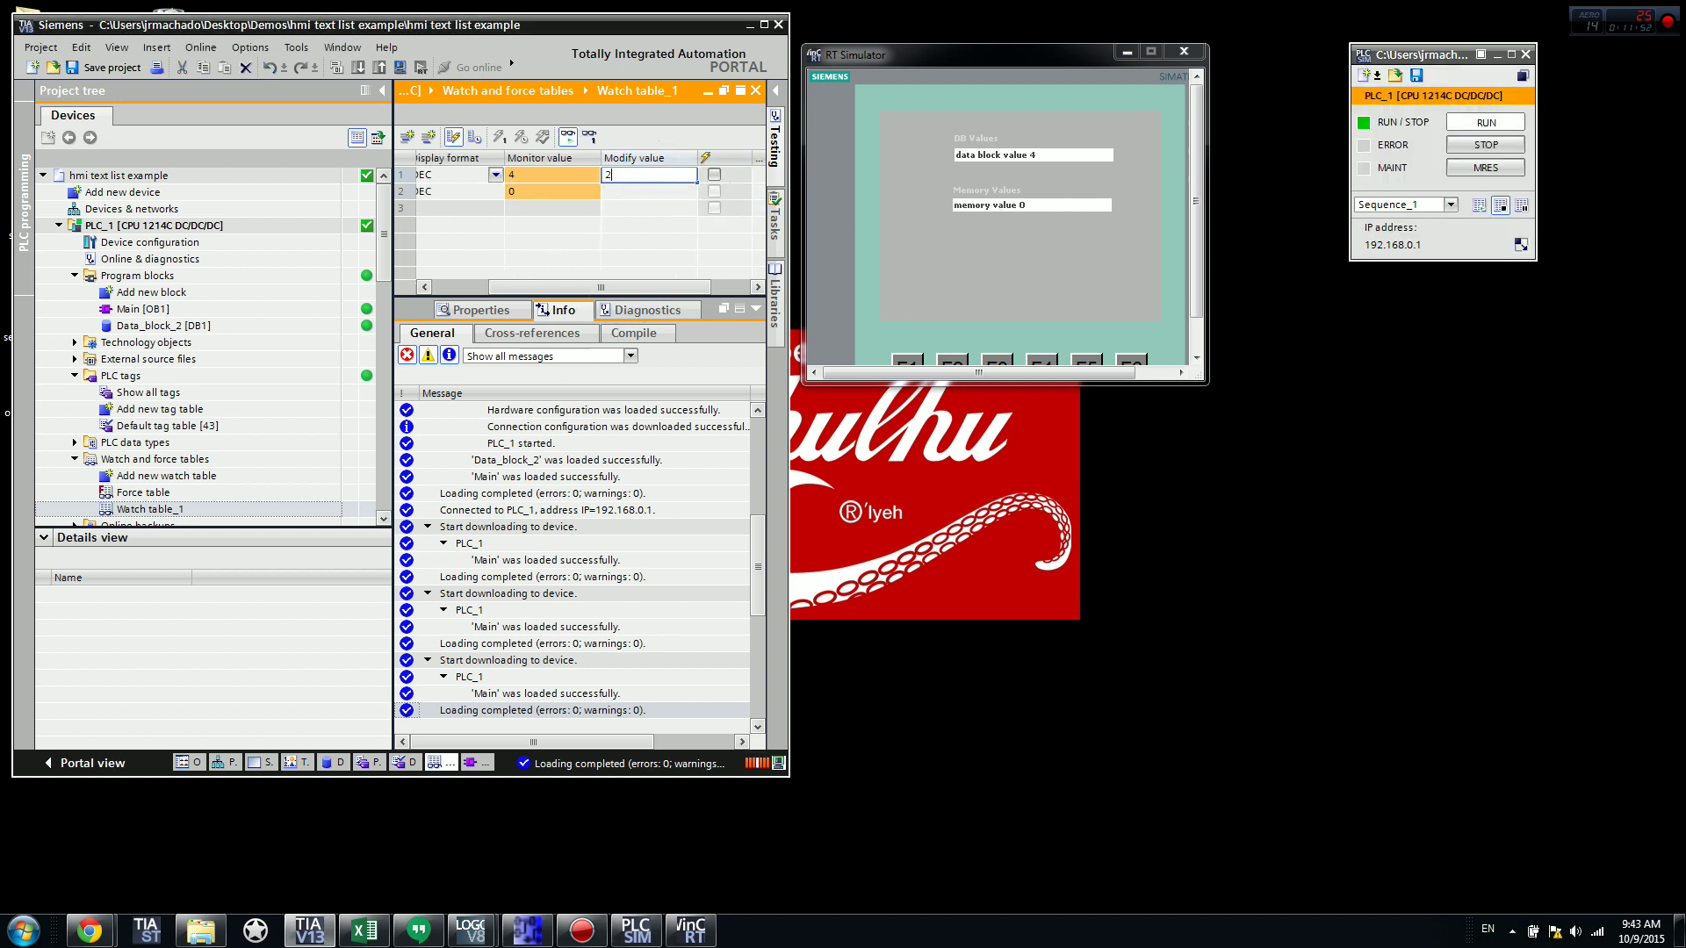
pyautogui.click(712, 175)
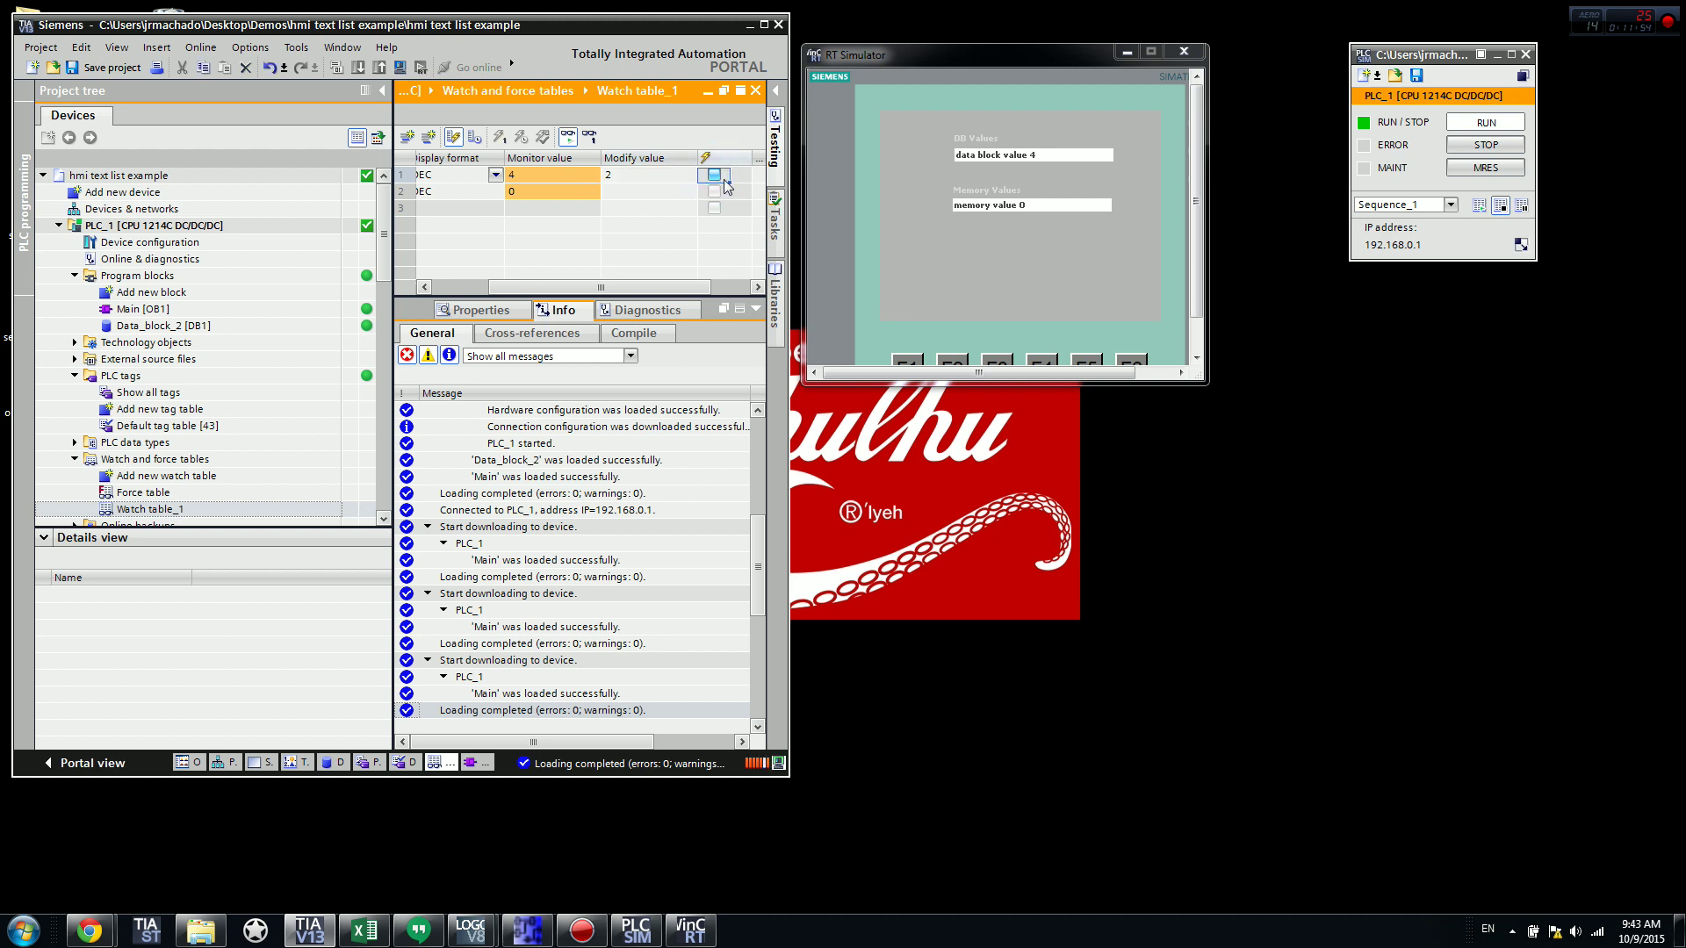
pyautogui.click(498, 136)
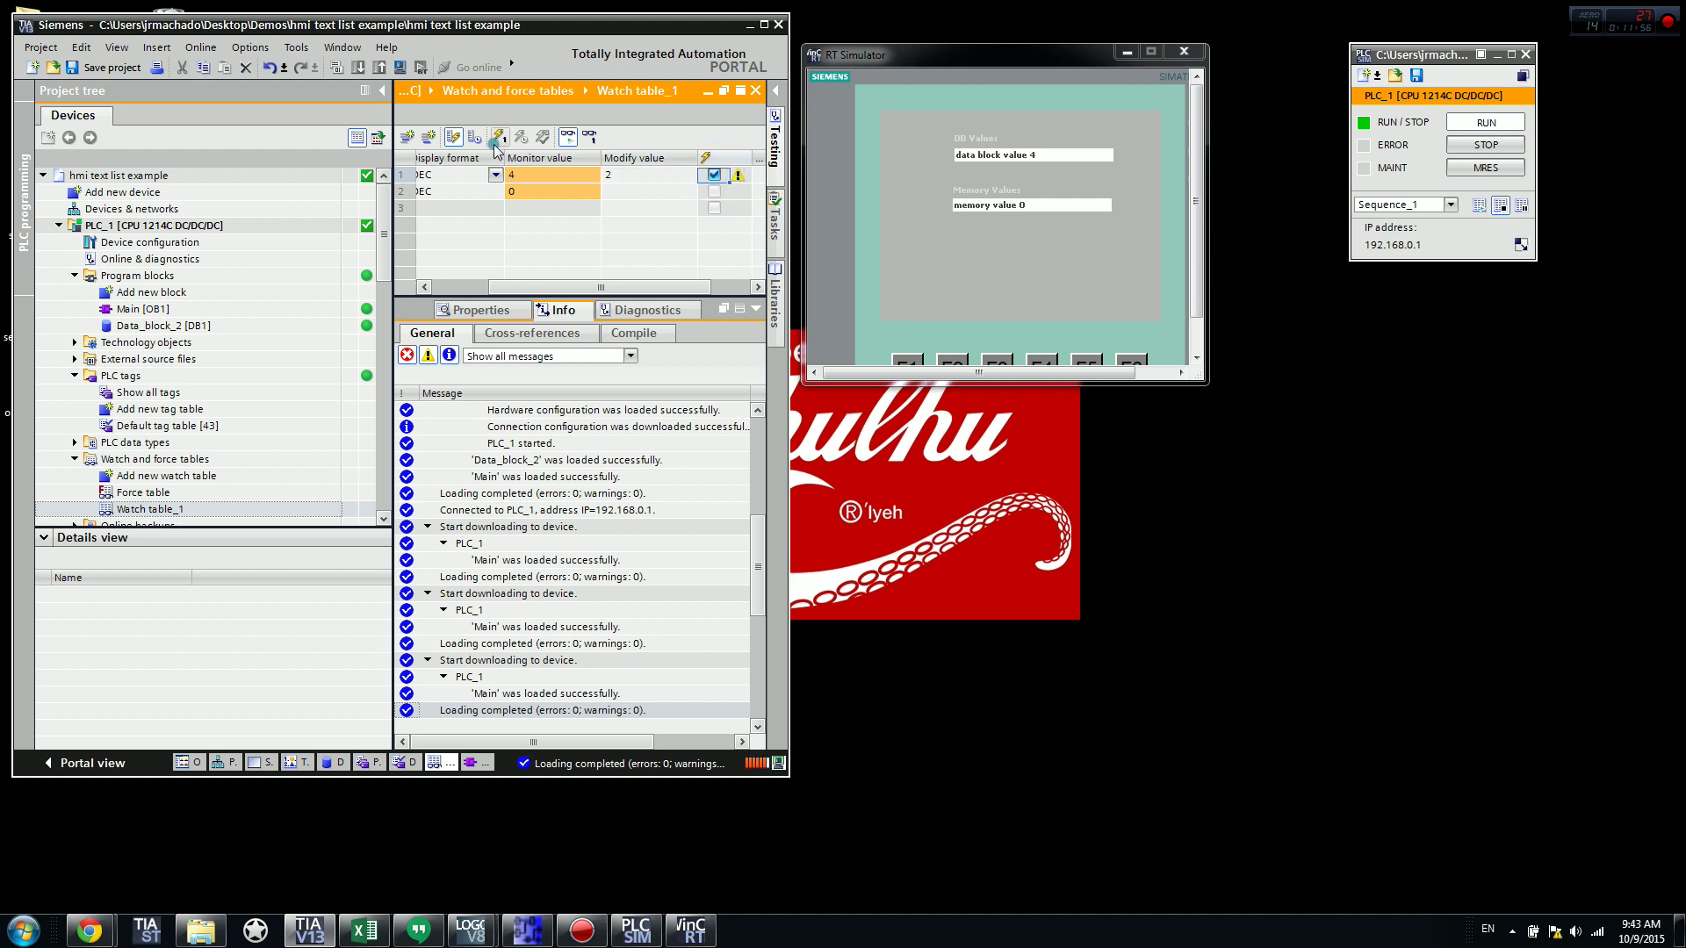